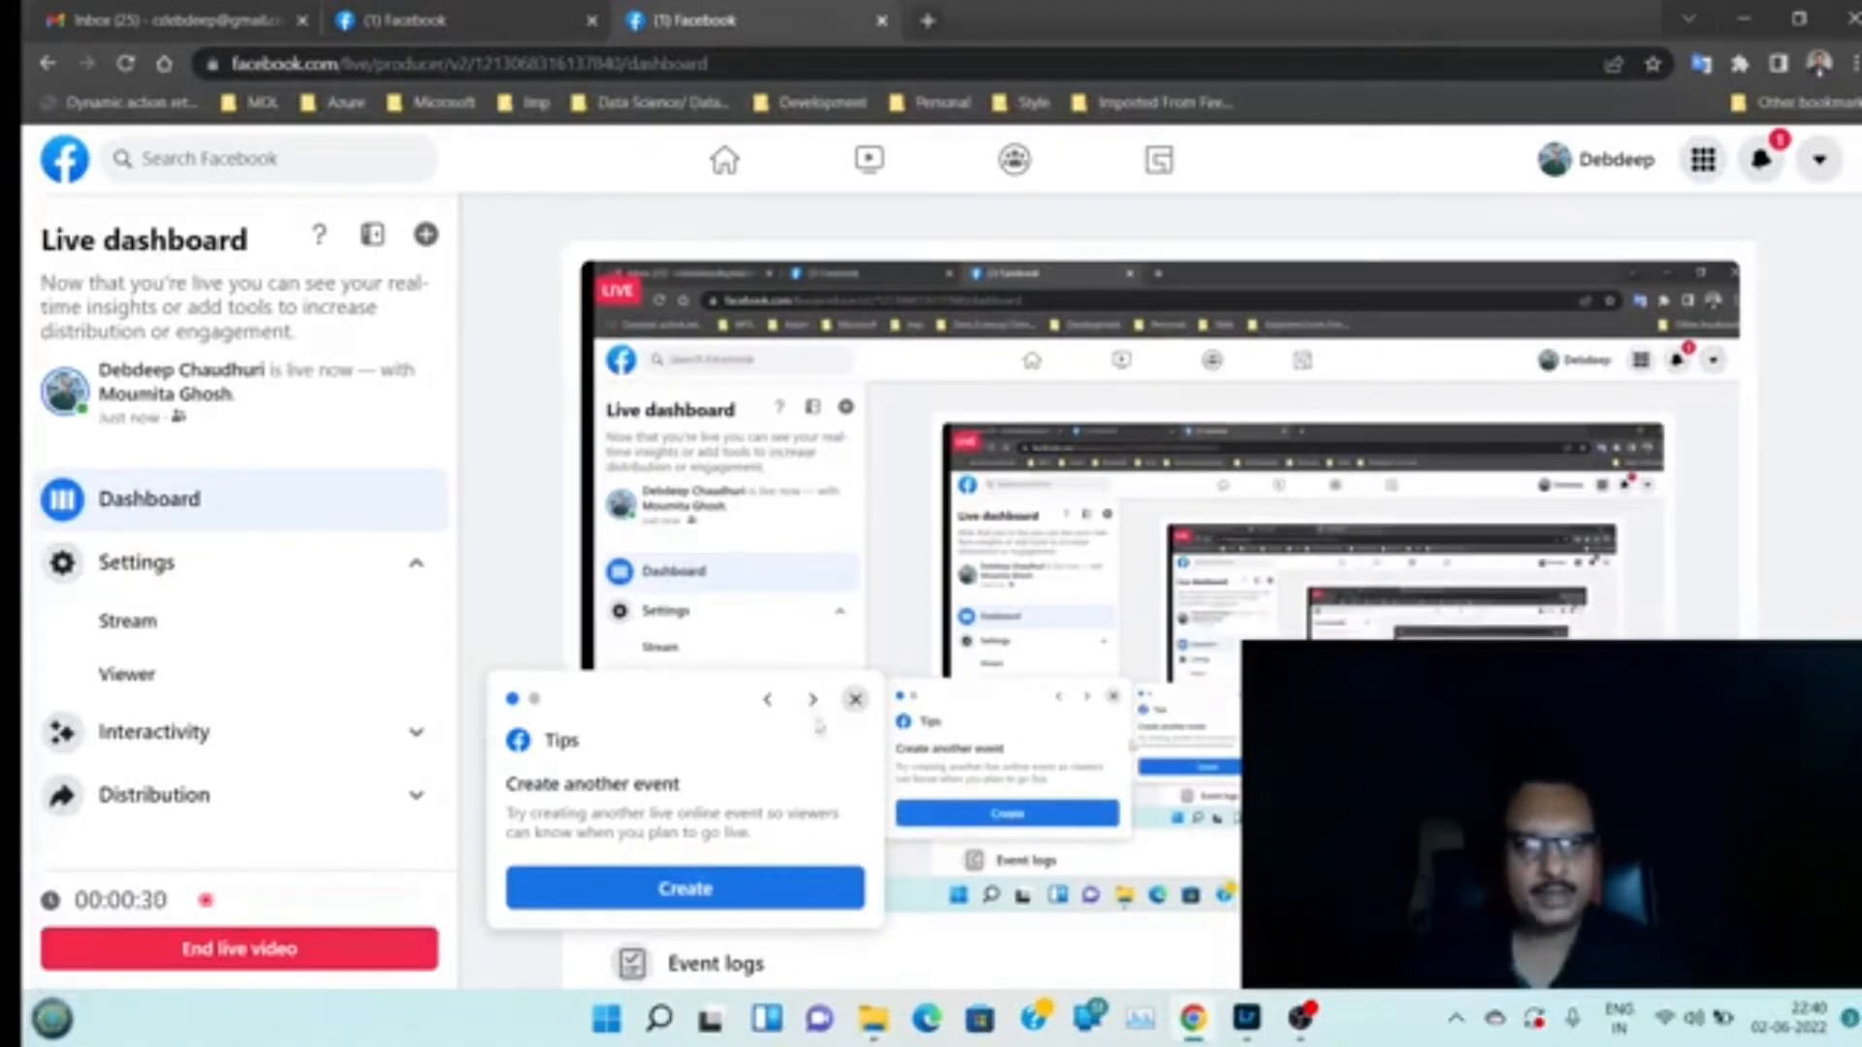
Dismiss the tips pop-ups on the live dashboard and switch back to Lightroom
{"action": "left_click", "coordinate": [856, 700]}
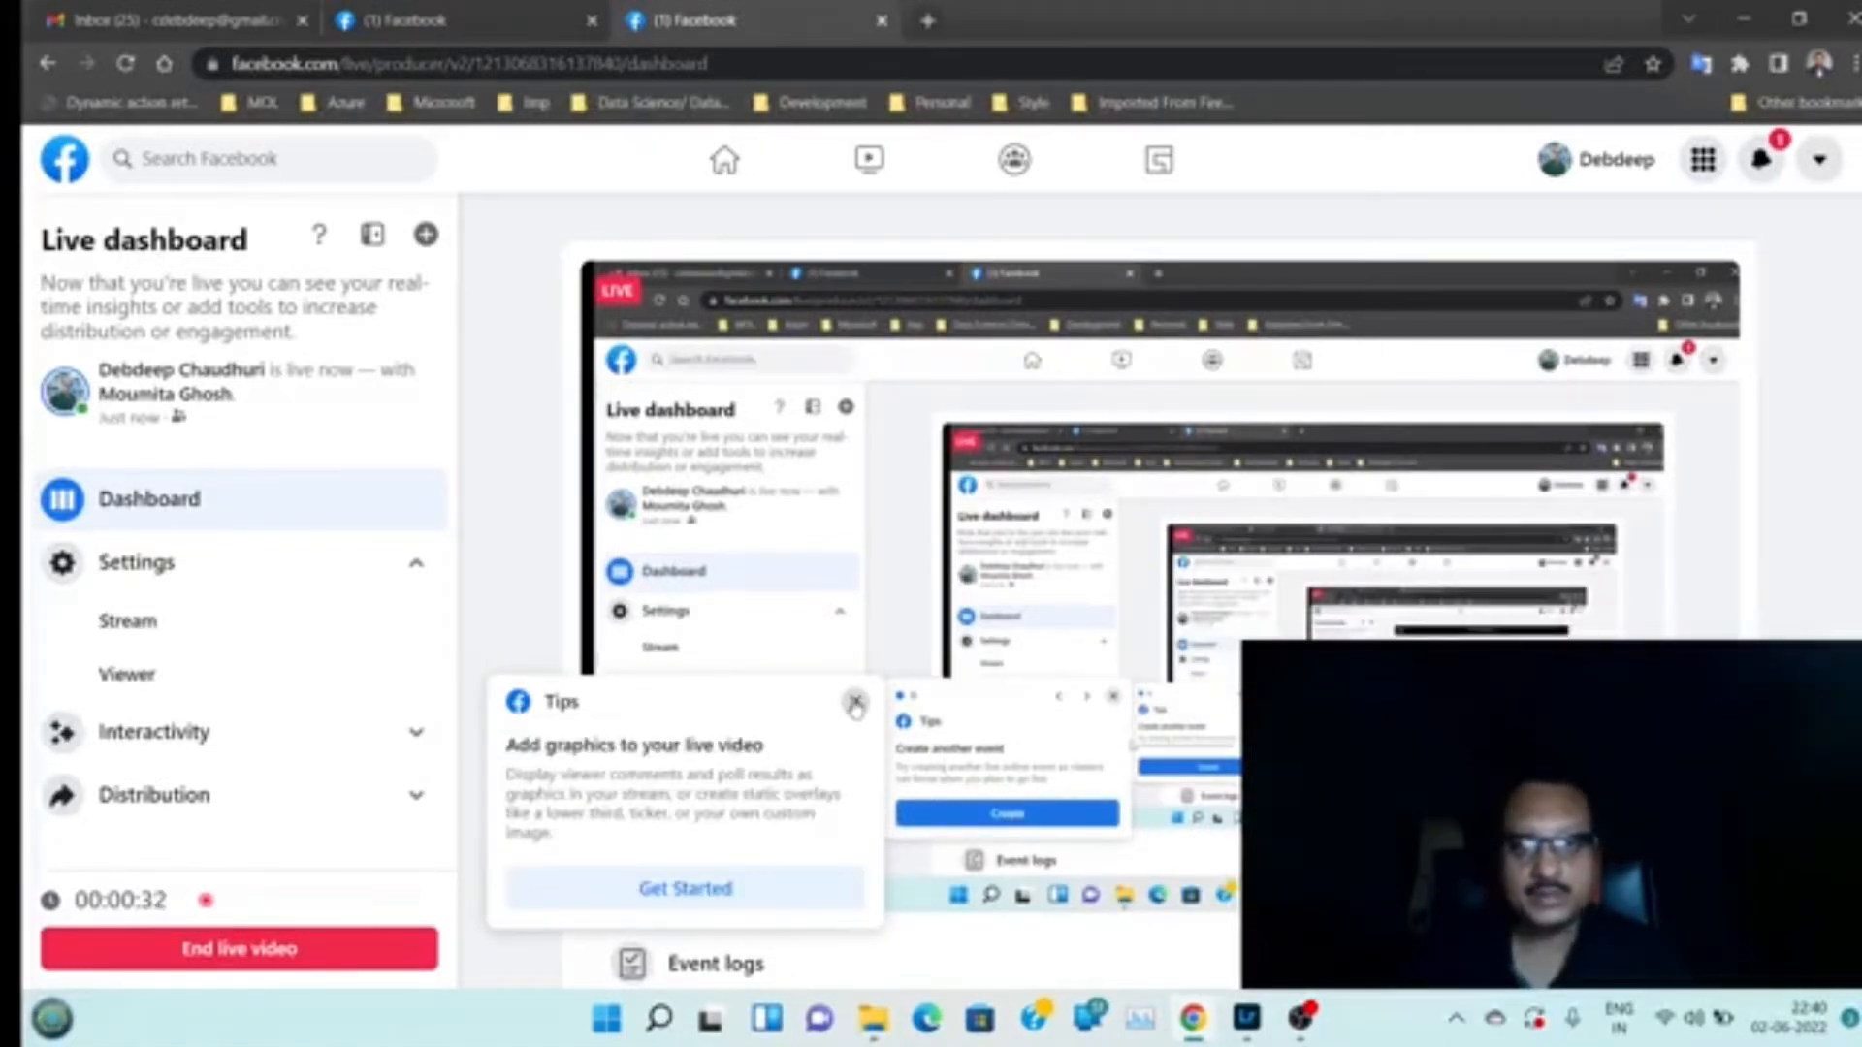
{"action": "left_click", "coordinate": [856, 700]}
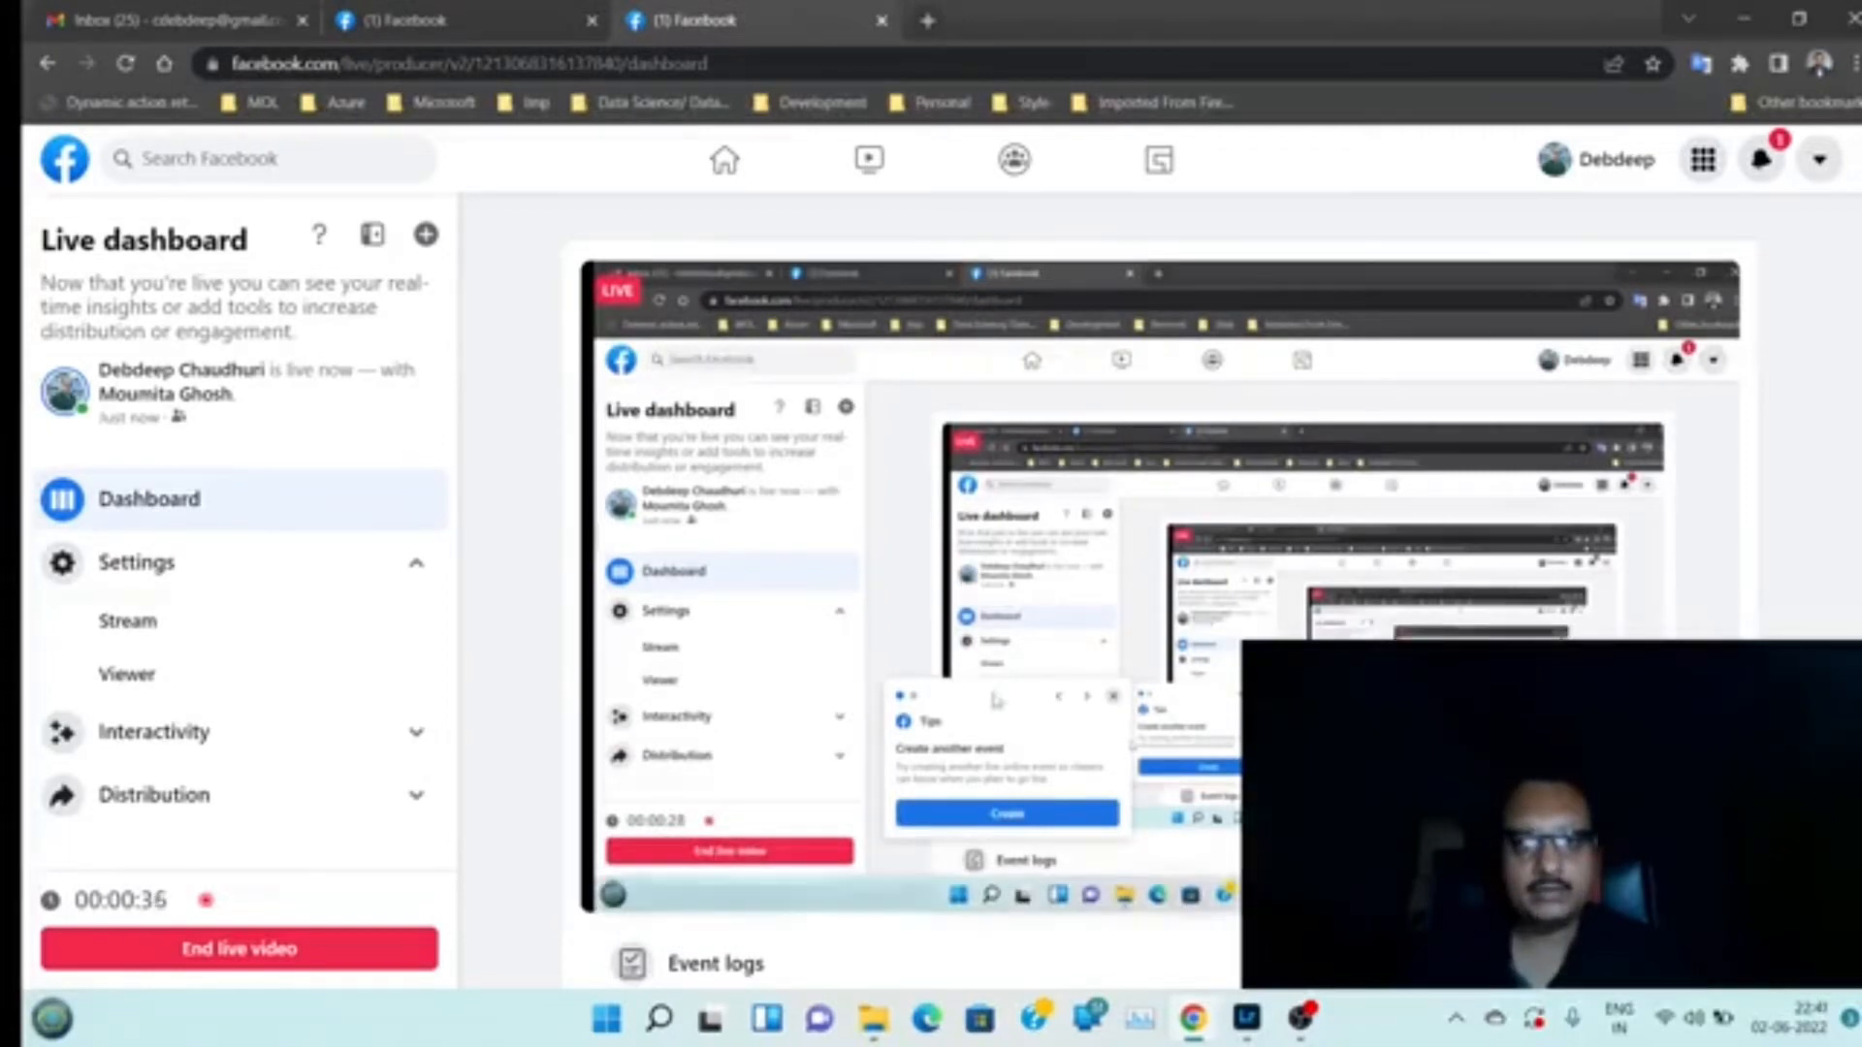
{"action": "mouse_move", "coordinate": [1183, 1028]}
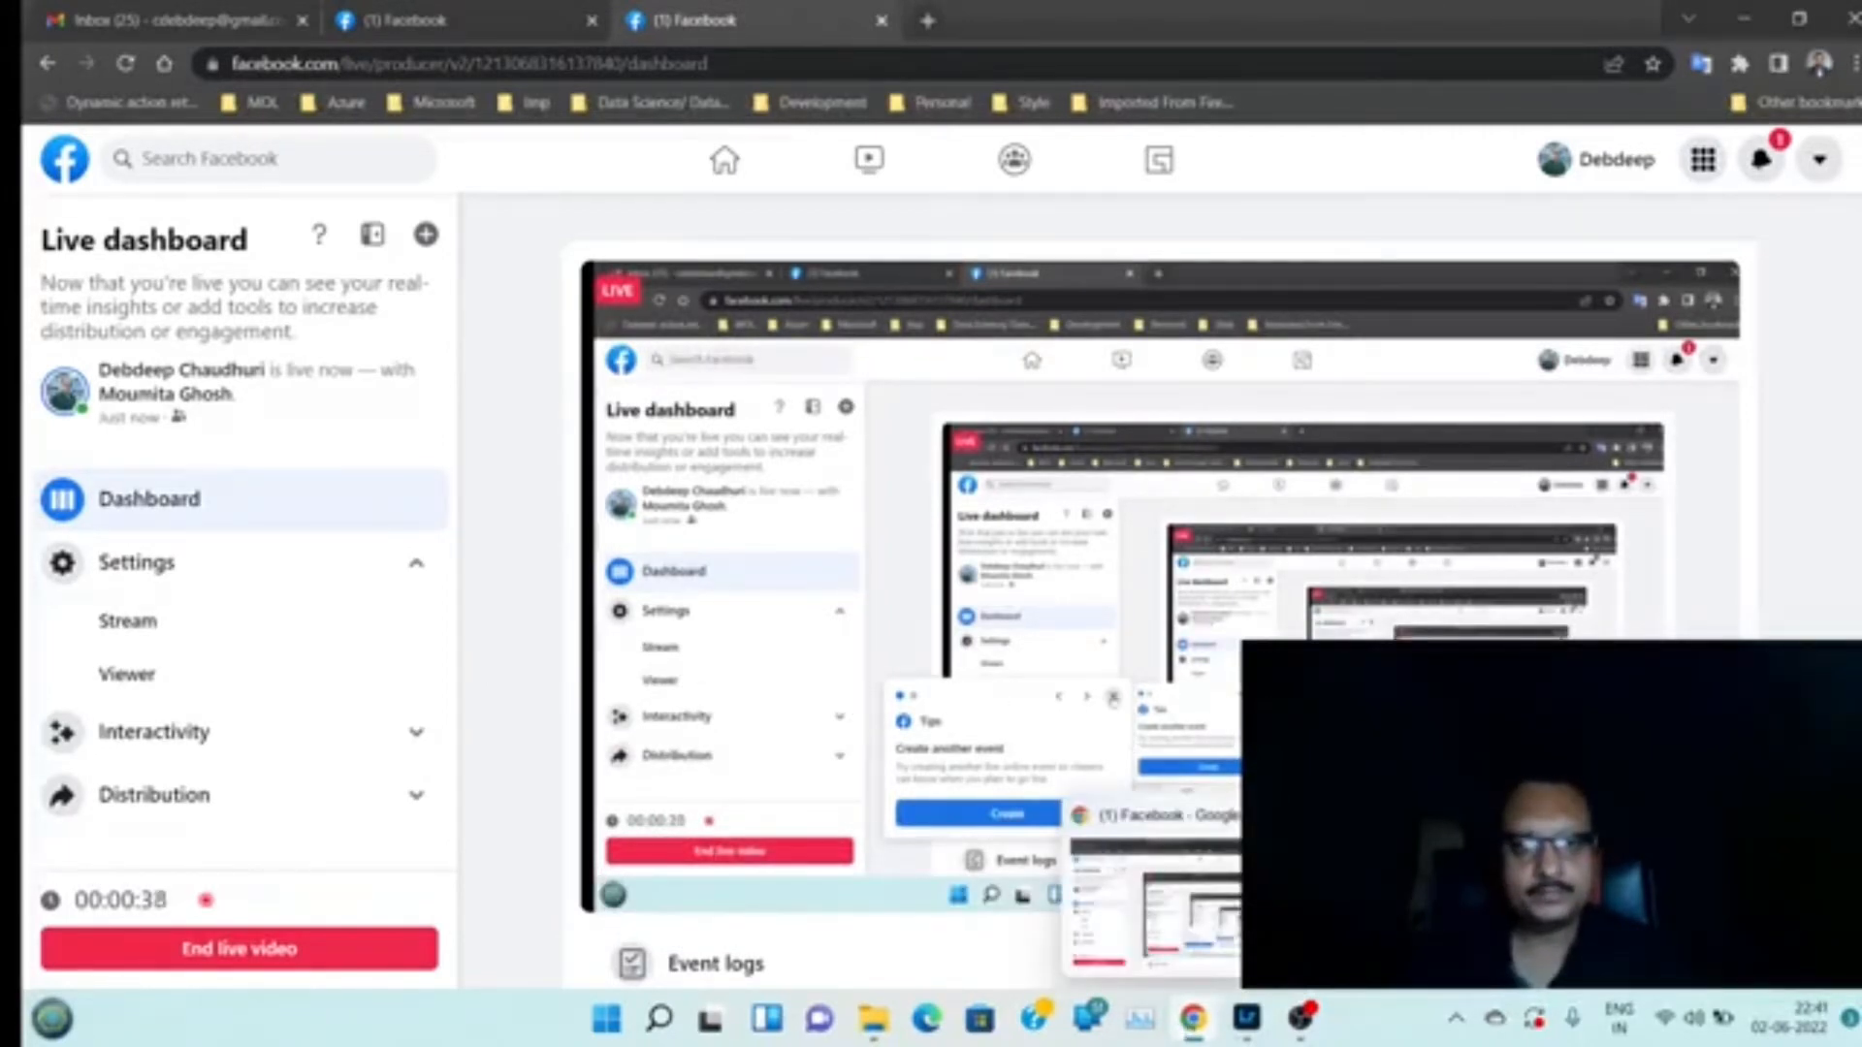
{"action": "left_click", "coordinate": [1246, 1019]}
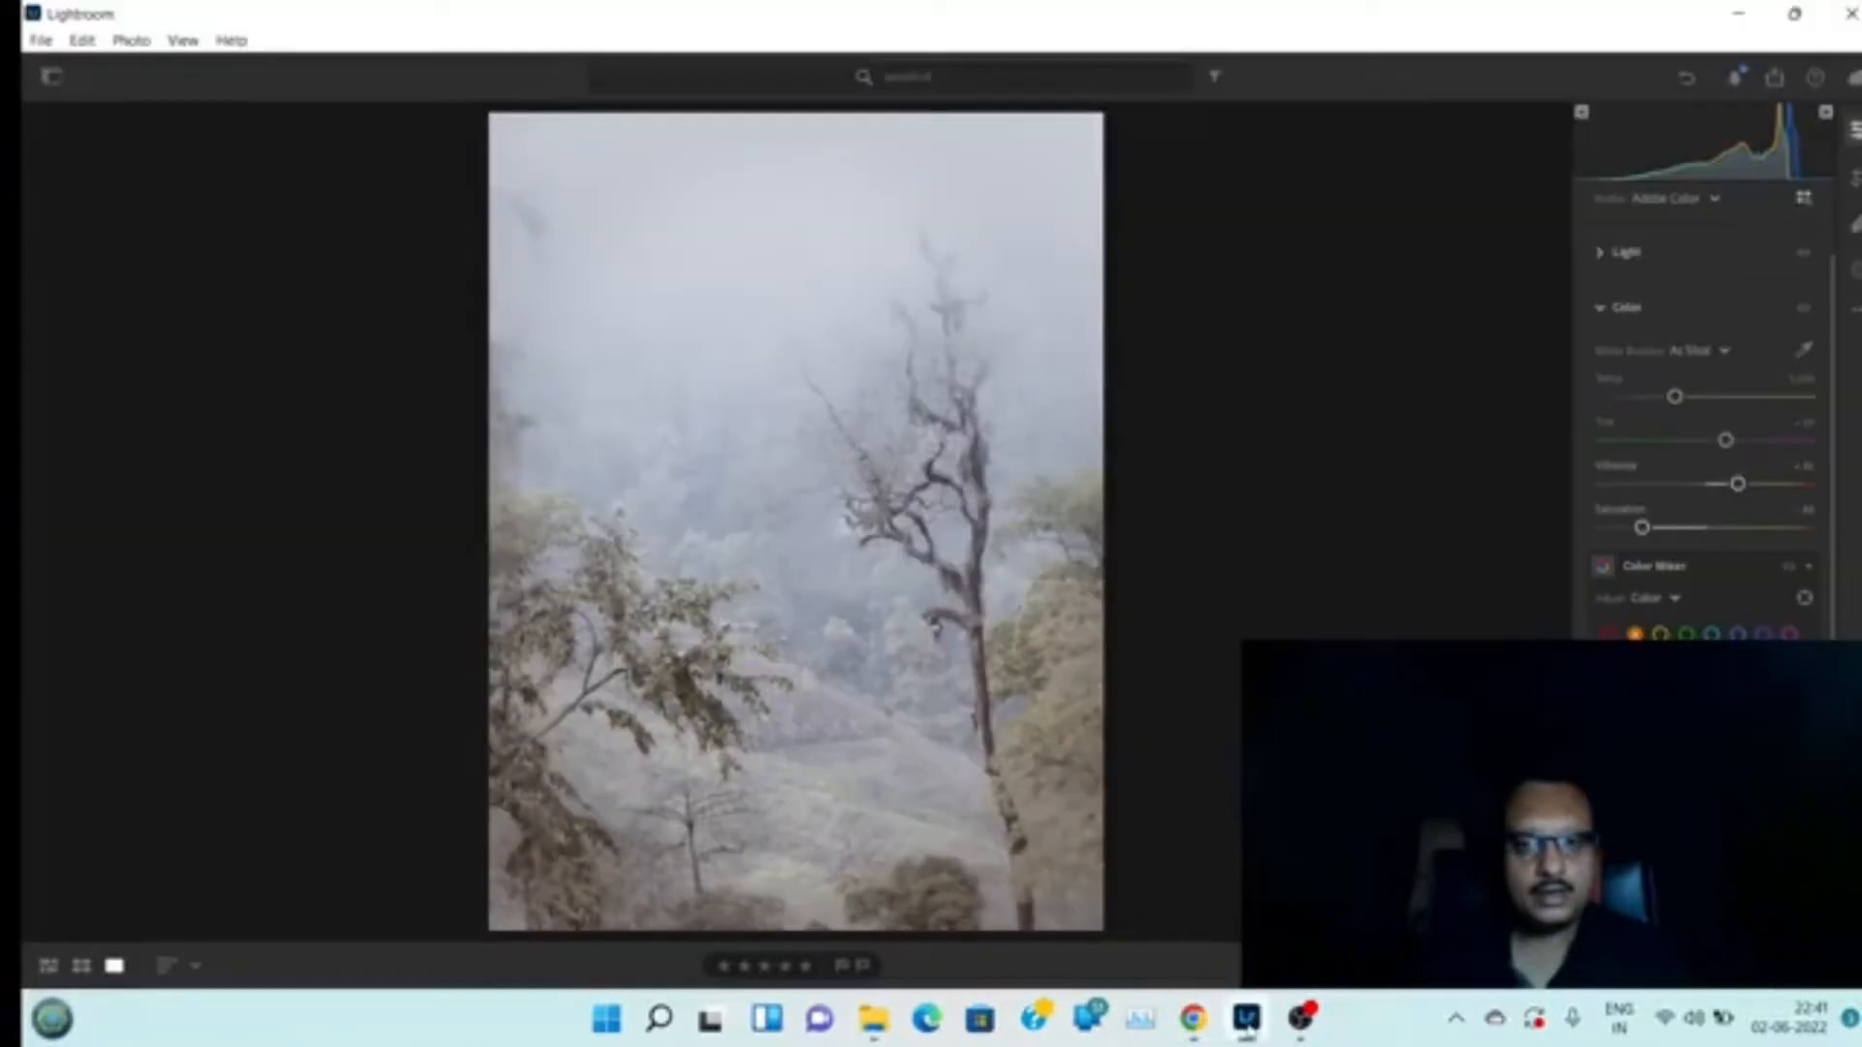
{"action": "mouse_move", "coordinate": [1208, 1033]}
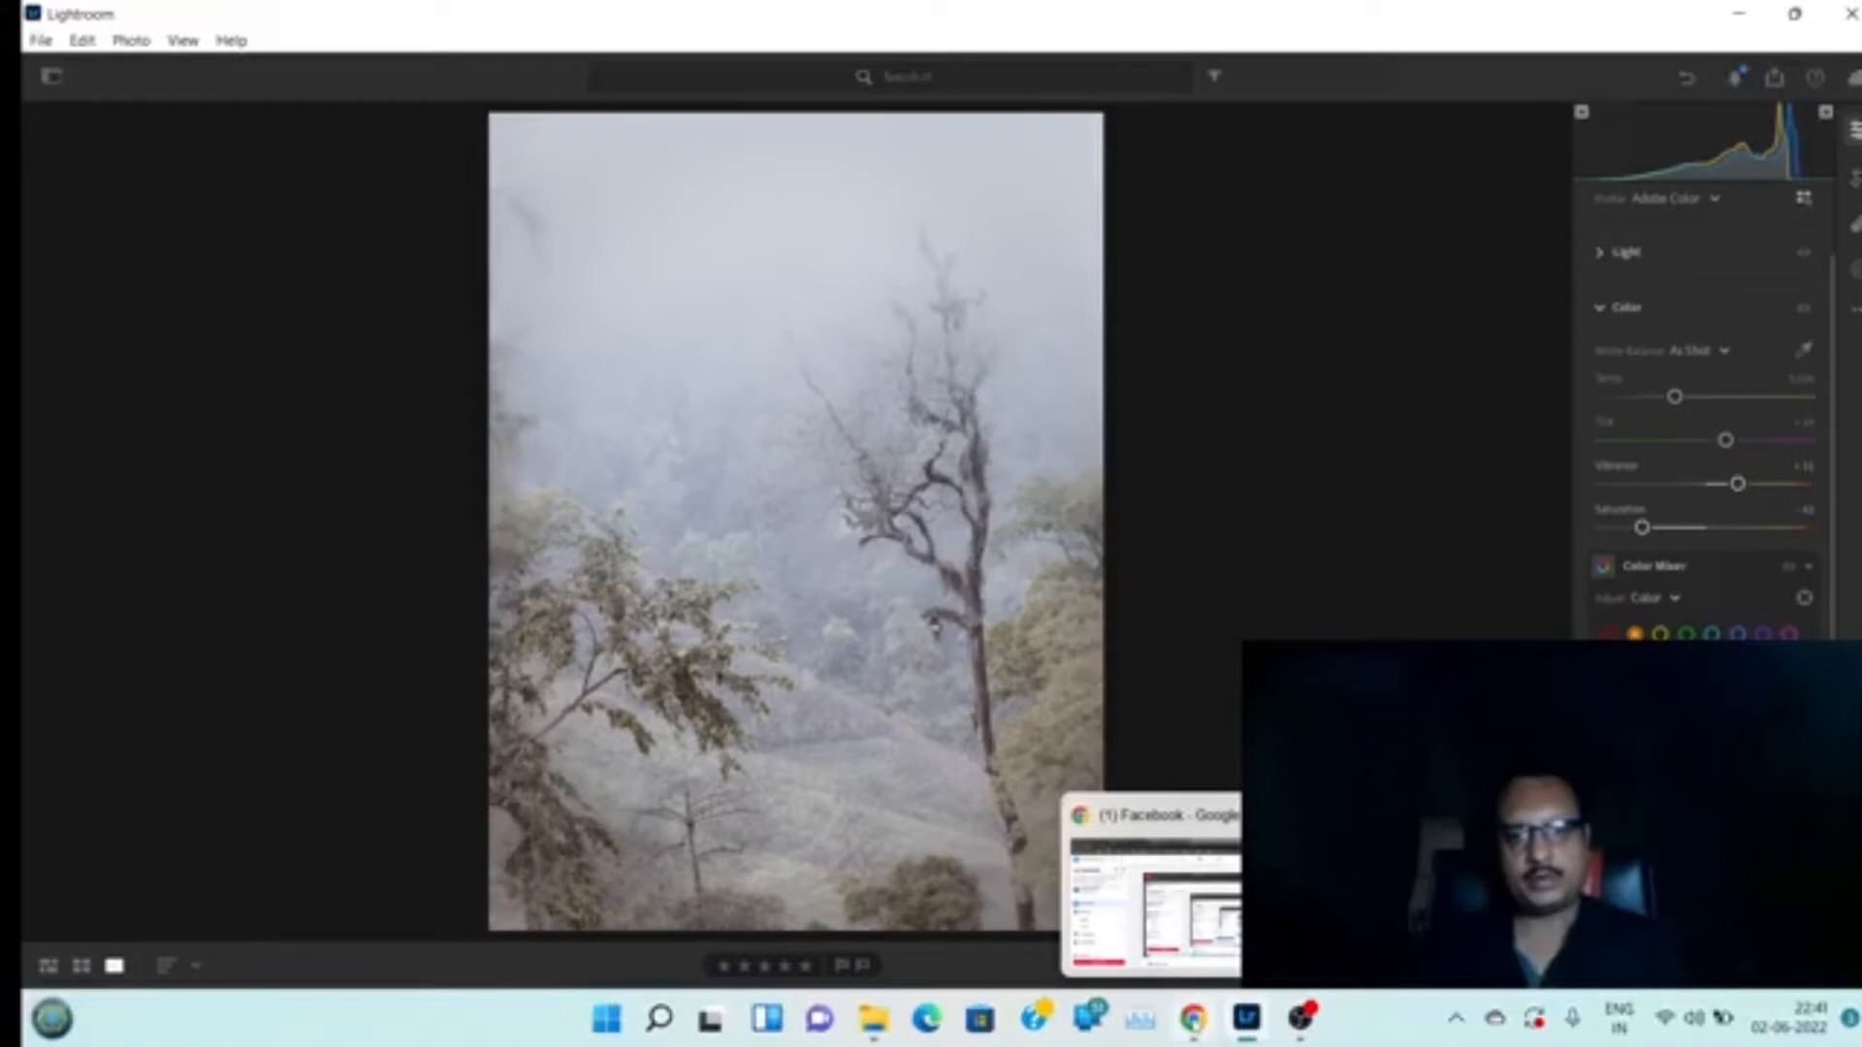
{"action": "left_click", "coordinate": [1203, 1023]}
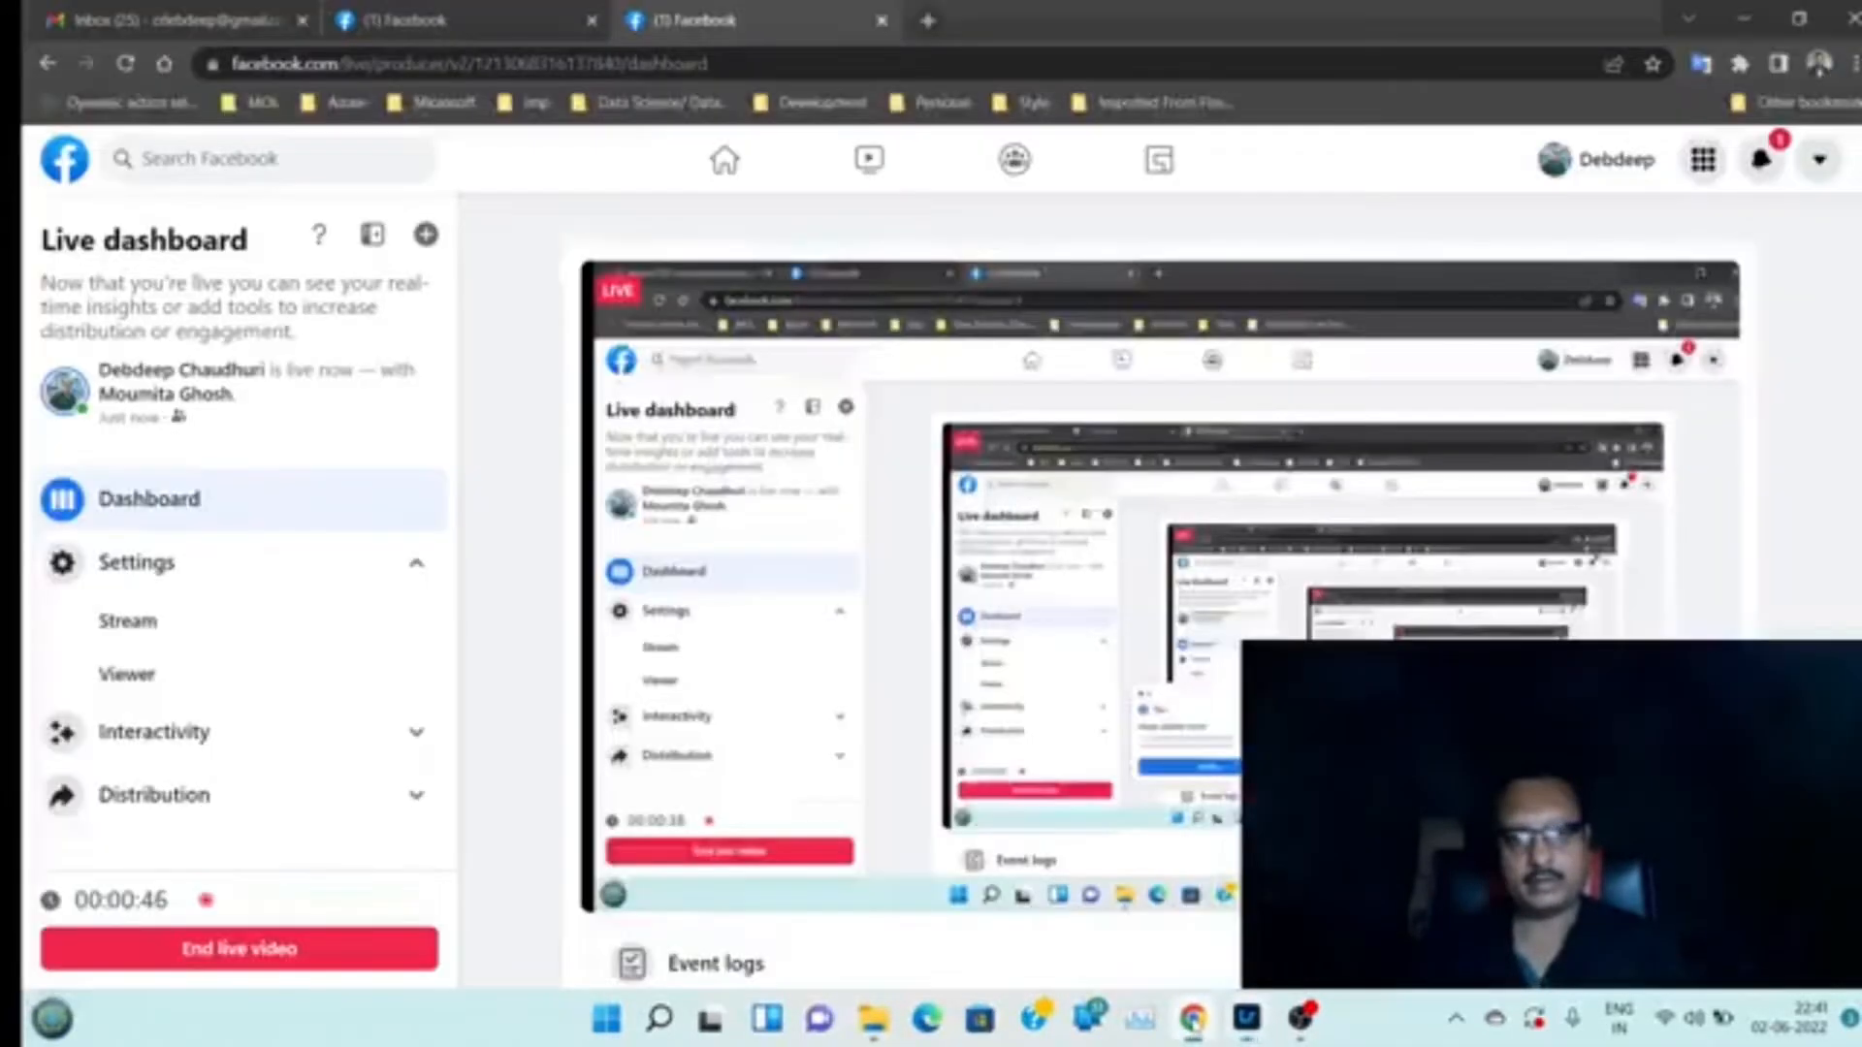
{"action": "left_click", "coordinate": [1202, 1023]}
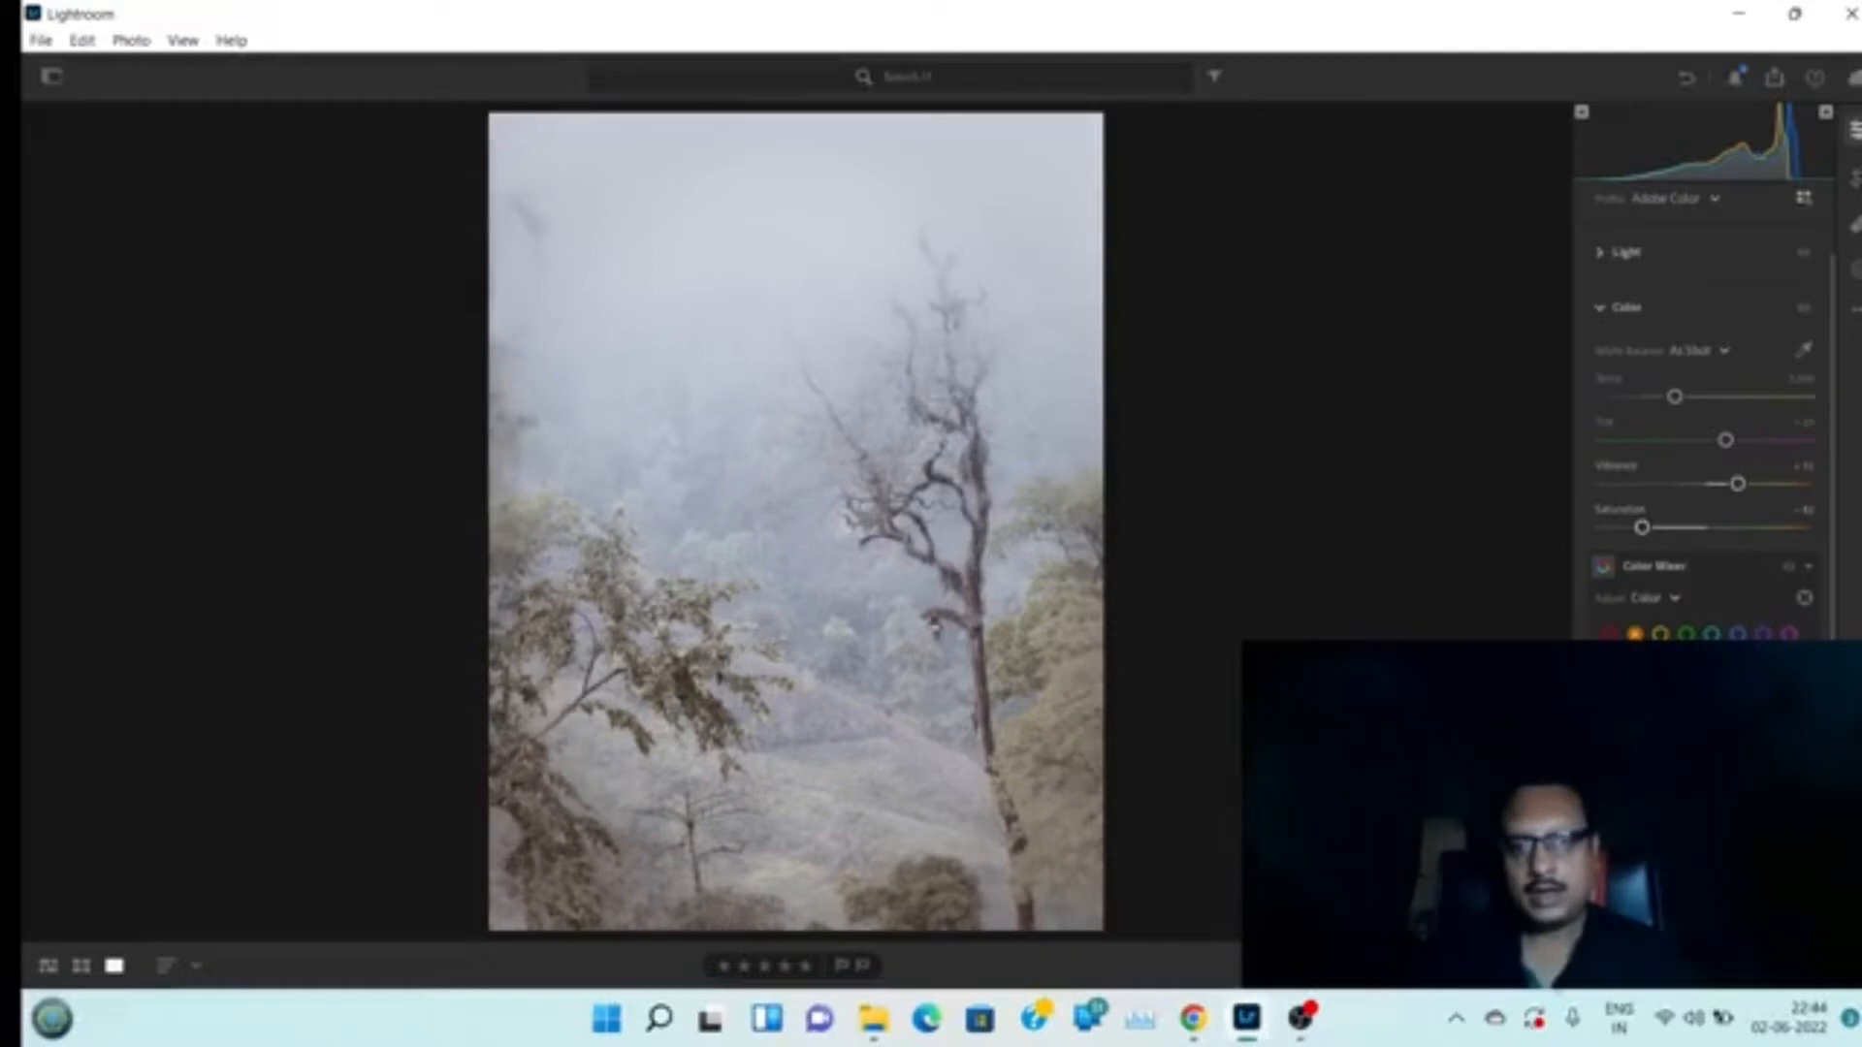
Toggle the before view to compare the edited misty photo with its original
{"action": "key", "text": "backslash"}
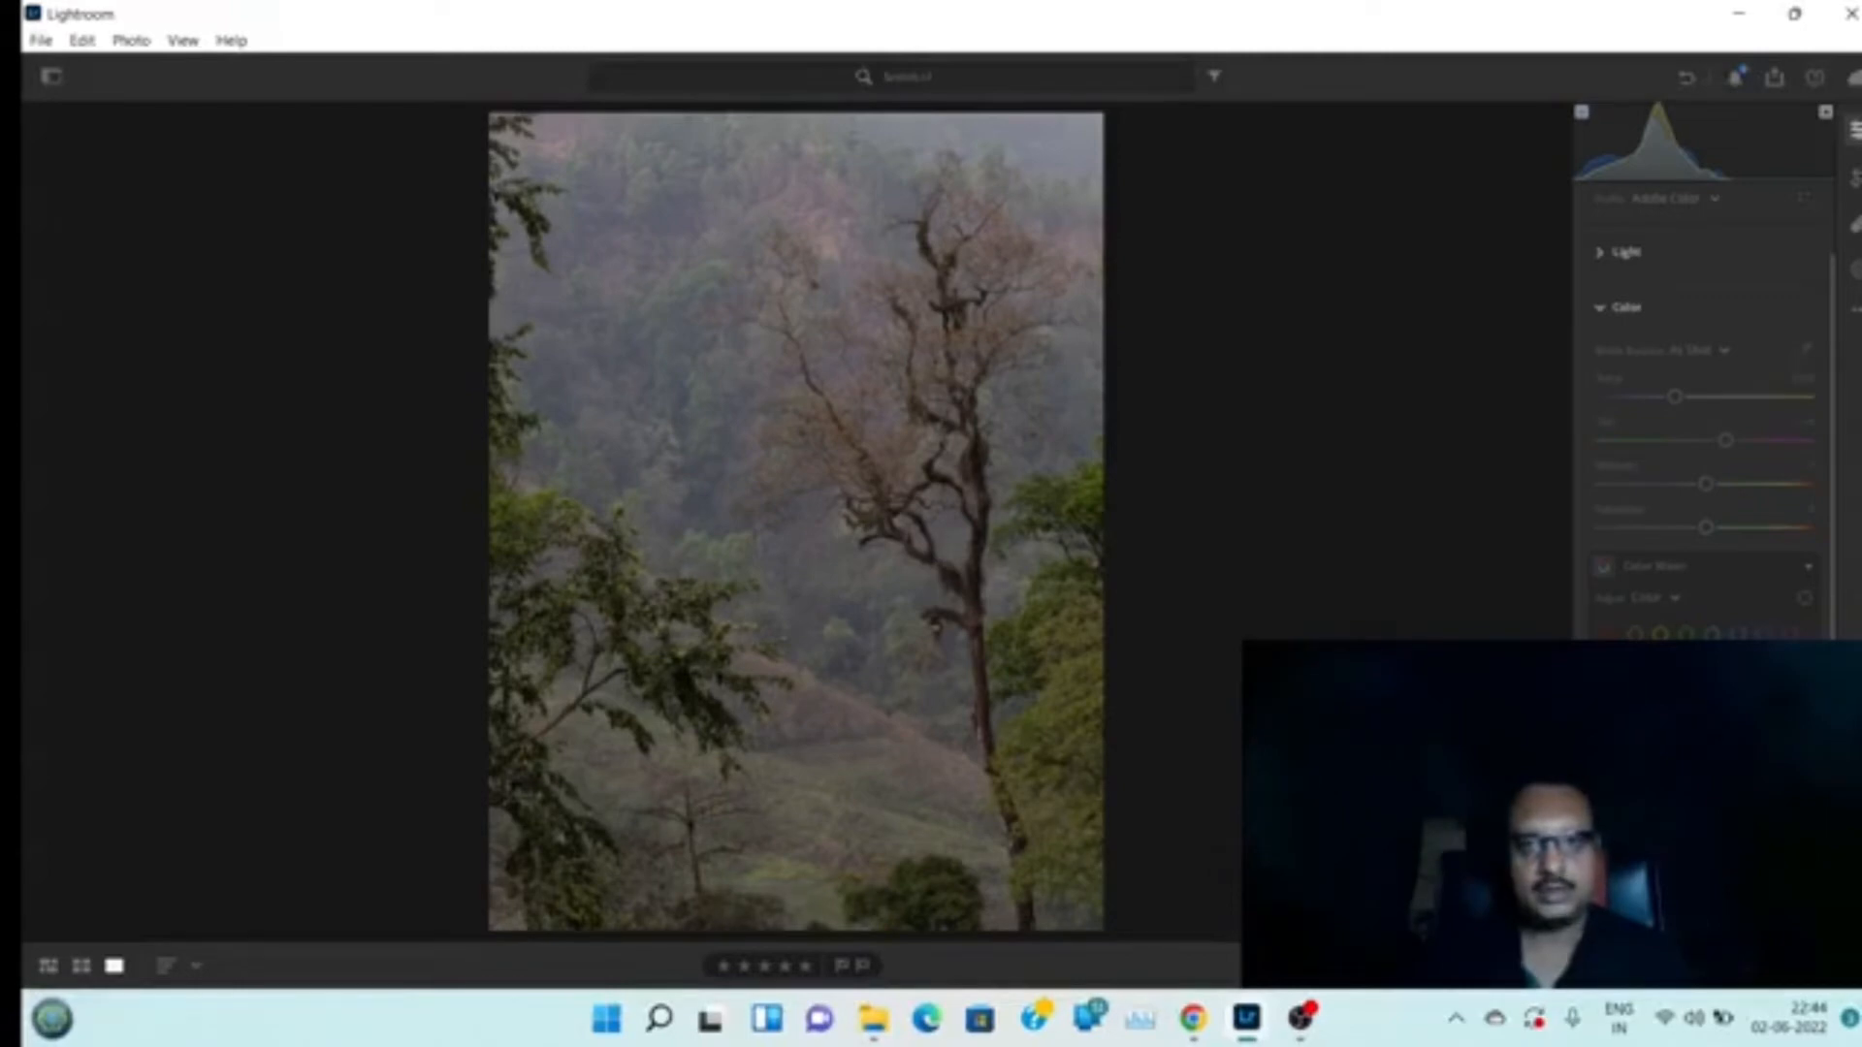
{"action": "key", "text": "backslash"}
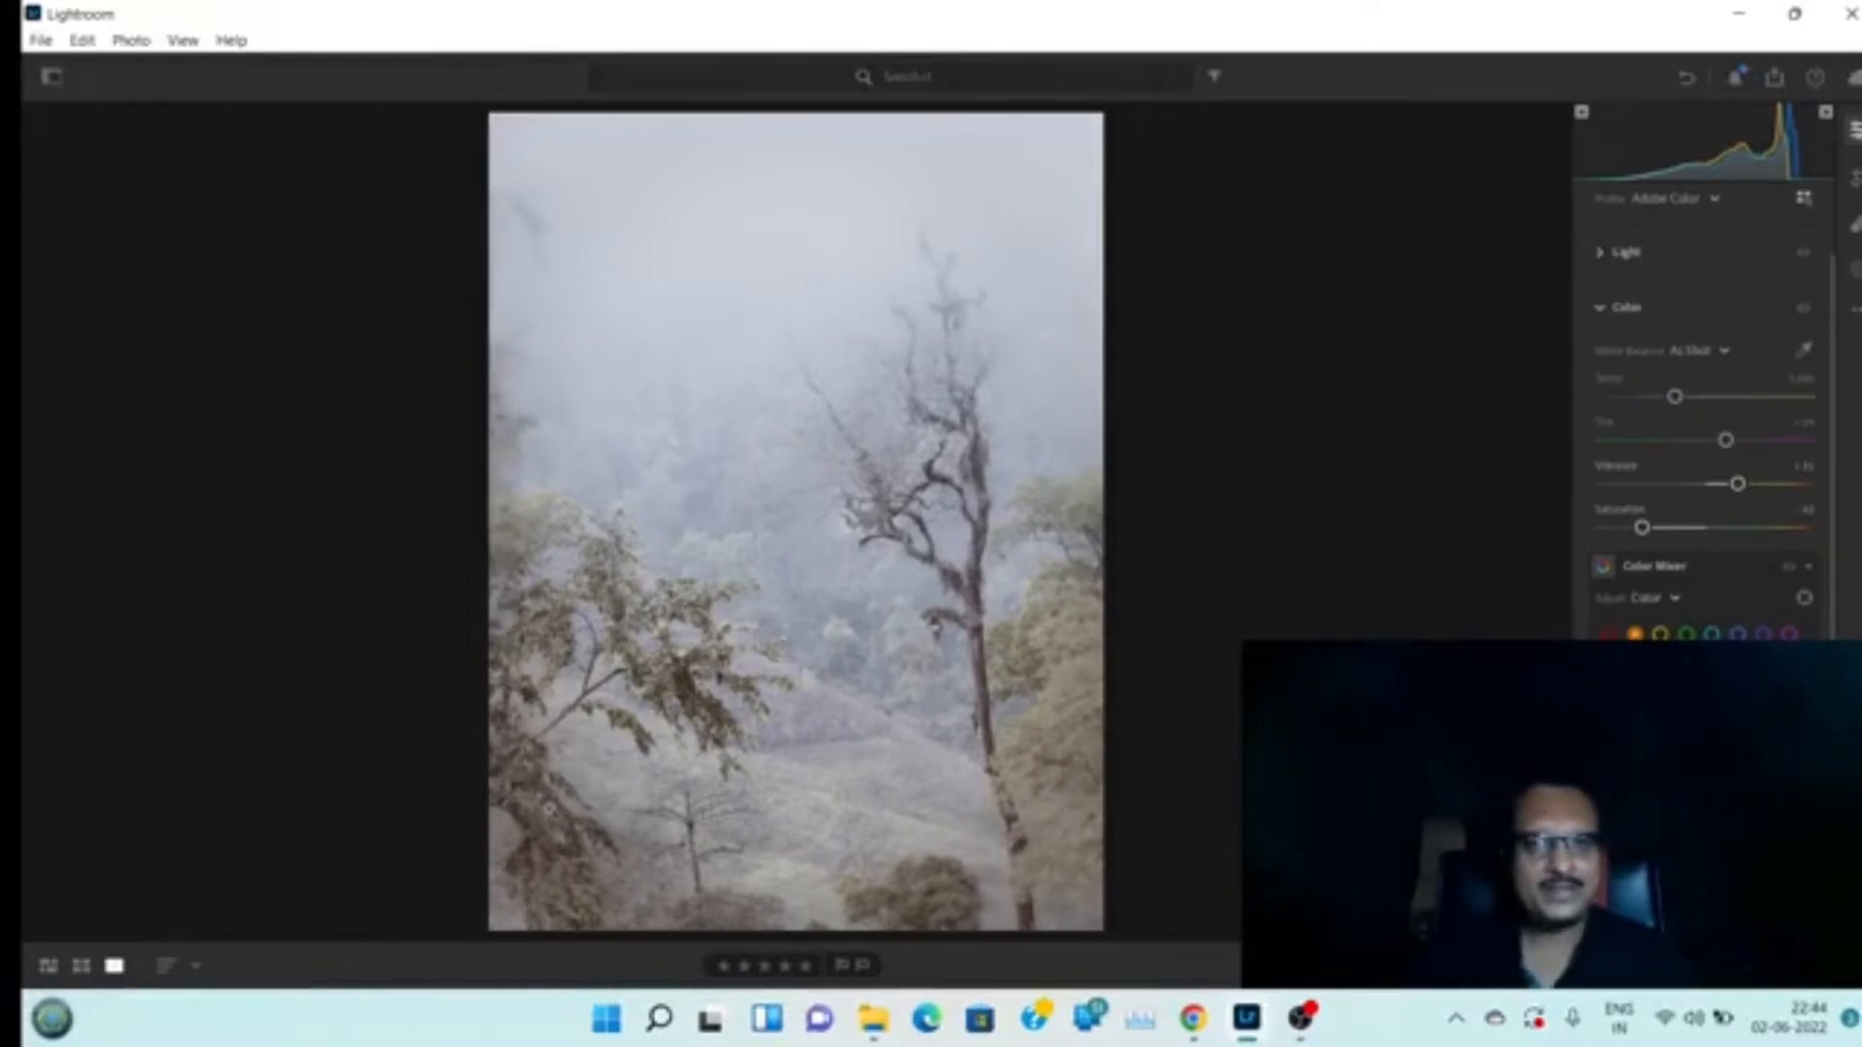
Duplicate the original tree photo from the grid and open the copy in the edit panel
{"action": "left_click", "coordinate": [45, 966]}
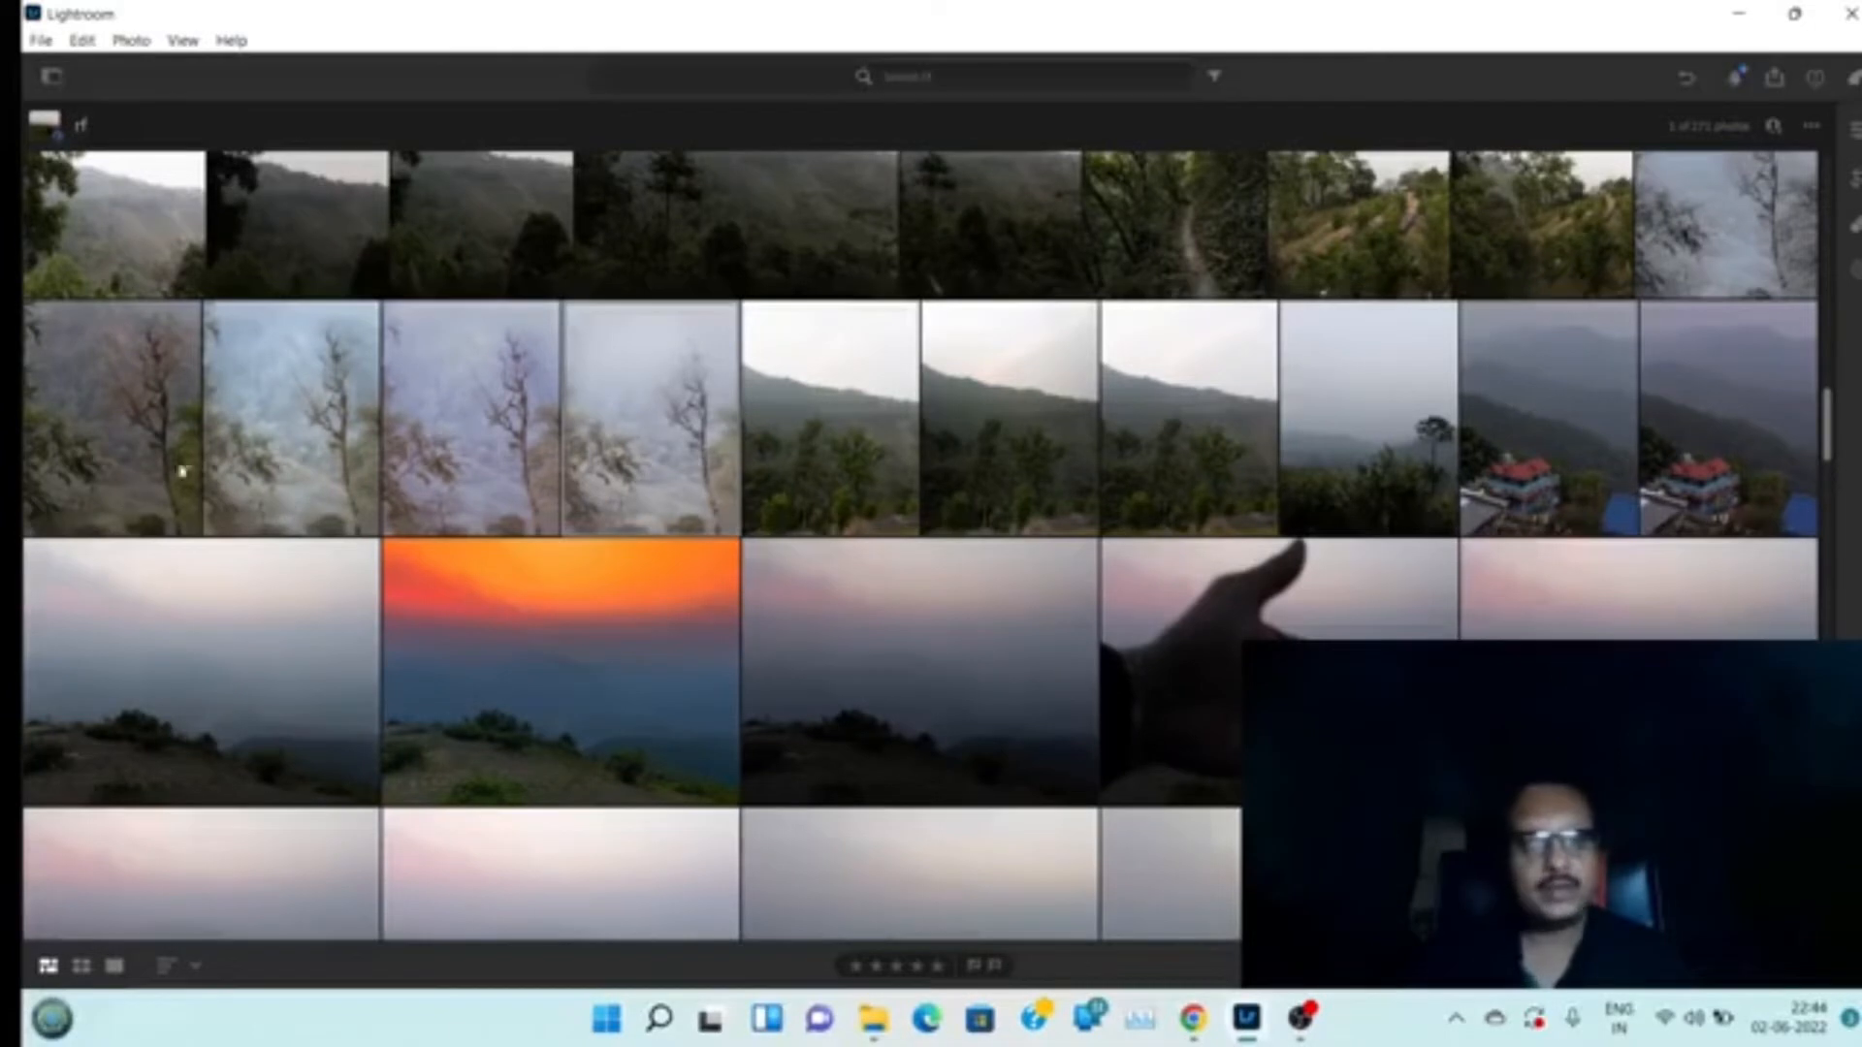
{"action": "right_click", "coordinate": [122, 424]}
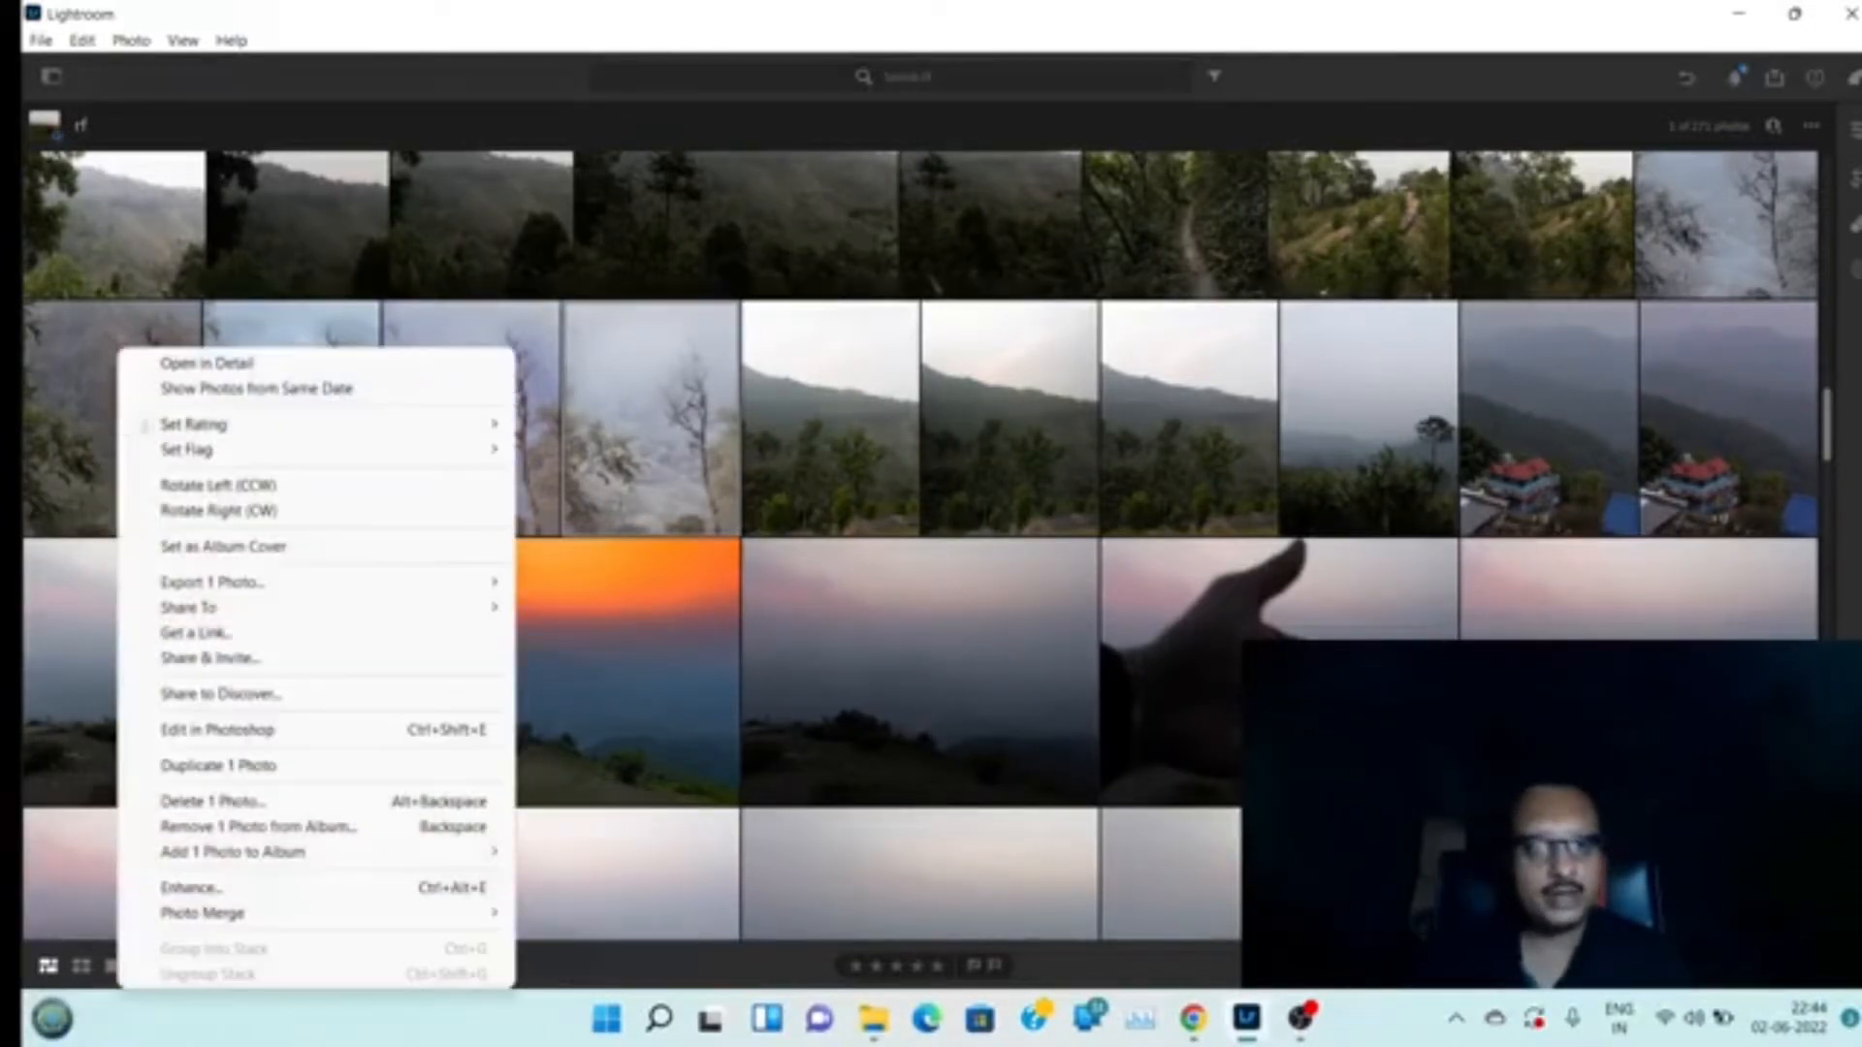
{"action": "left_click", "coordinate": [263, 768]}
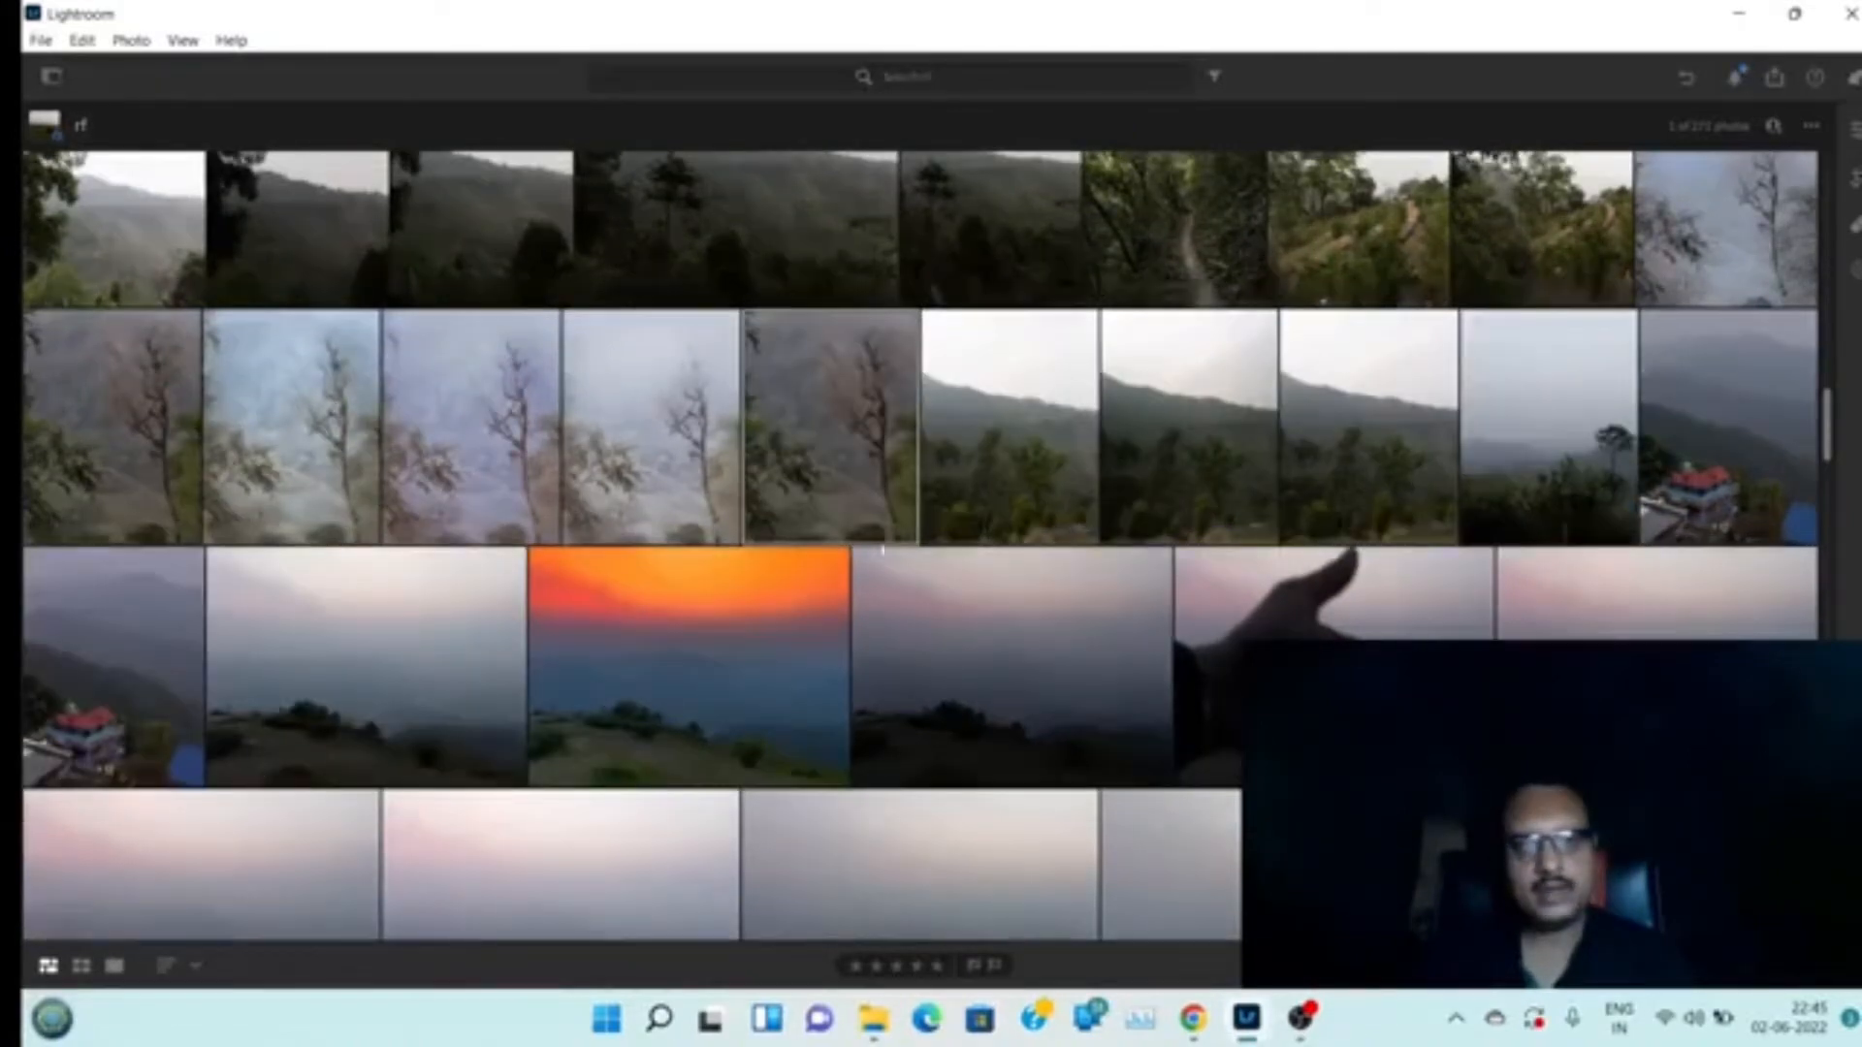
{"action": "double_click", "coordinate": [858, 436]}
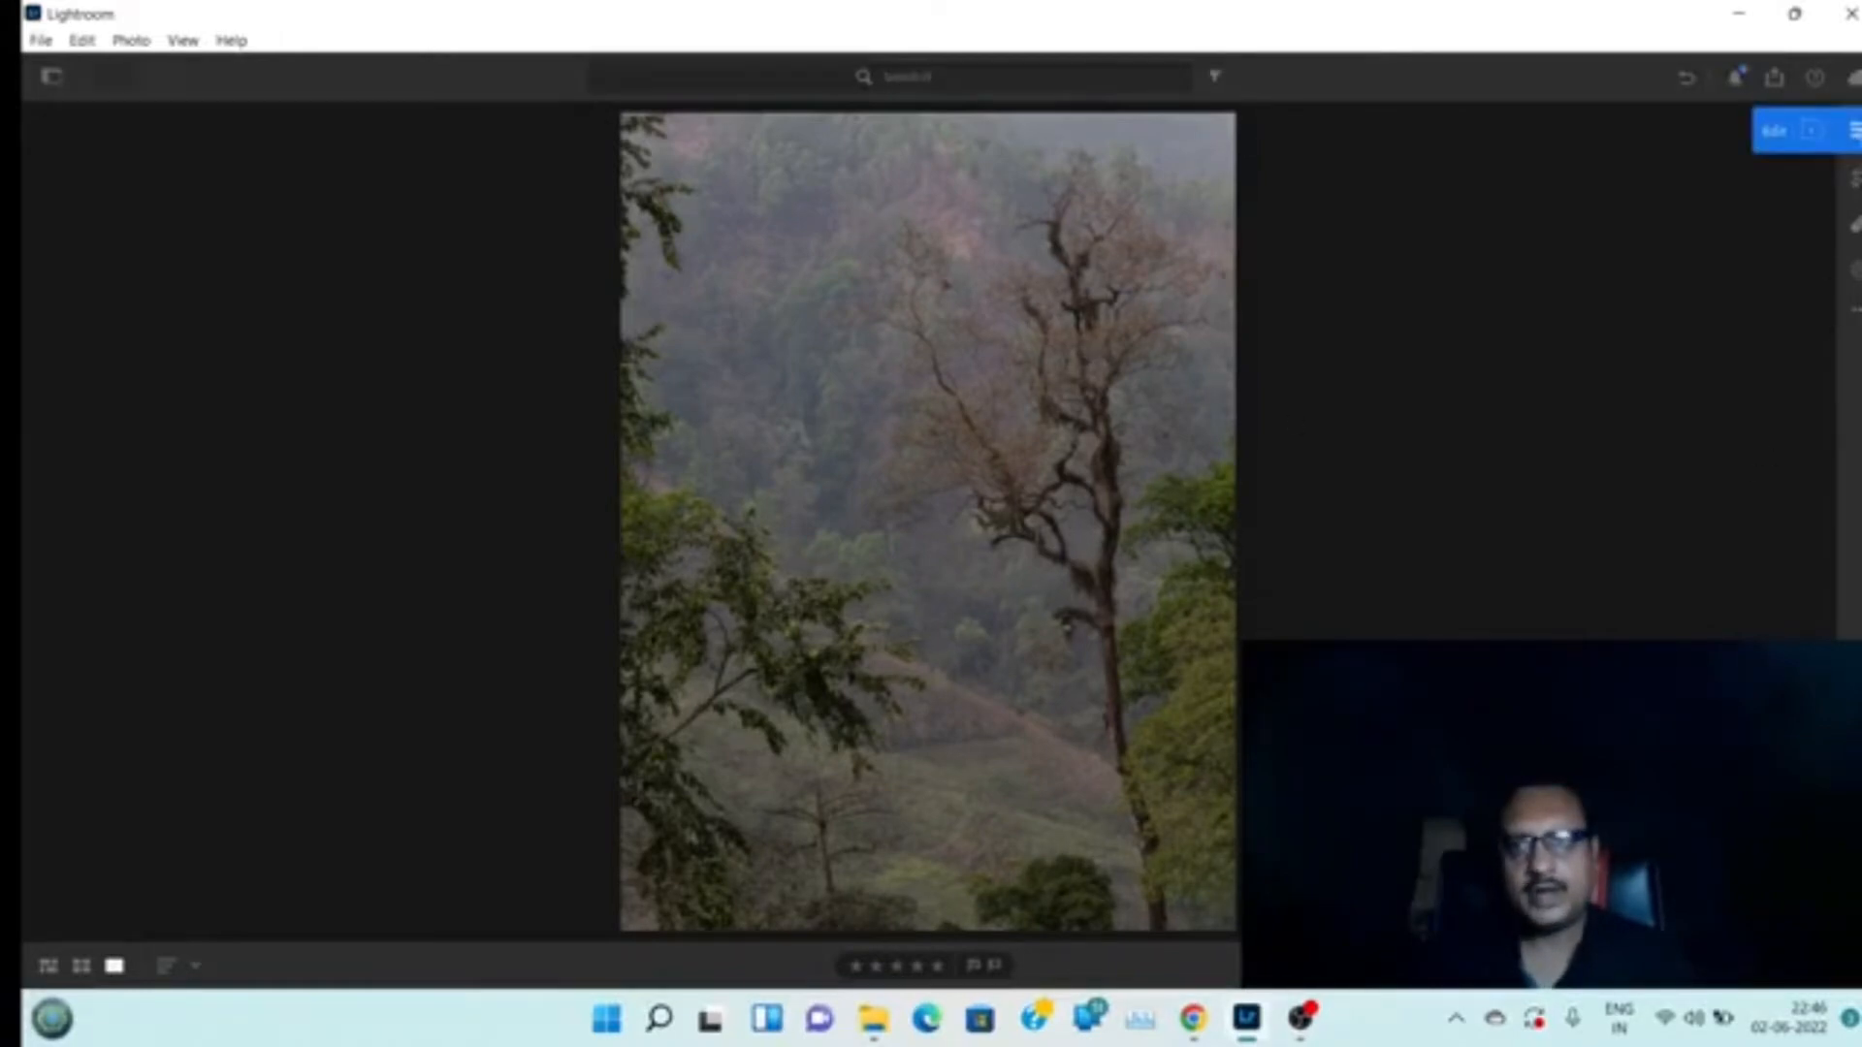
{"action": "left_click", "coordinate": [1855, 131]}
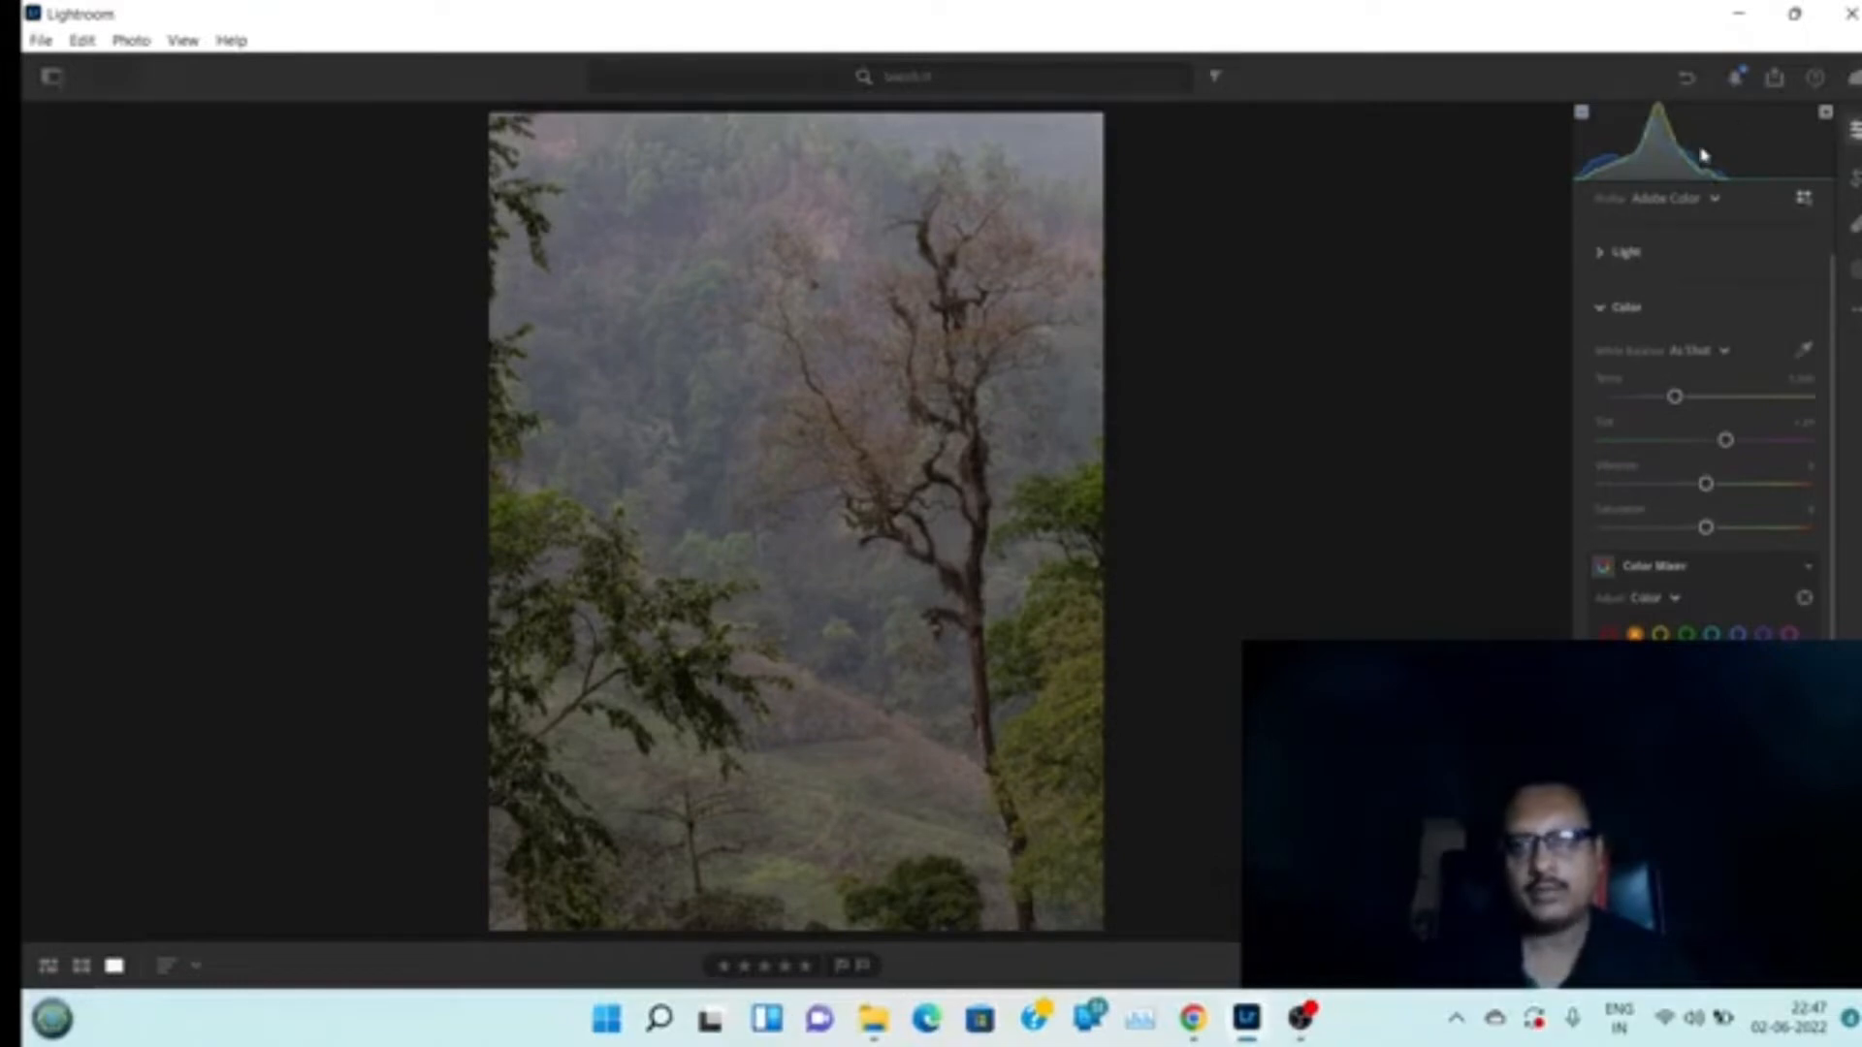
Expand the Light section and sweep Exposure to its minimum and maximum, then reset it
{"action": "left_click", "coordinate": [1602, 253]}
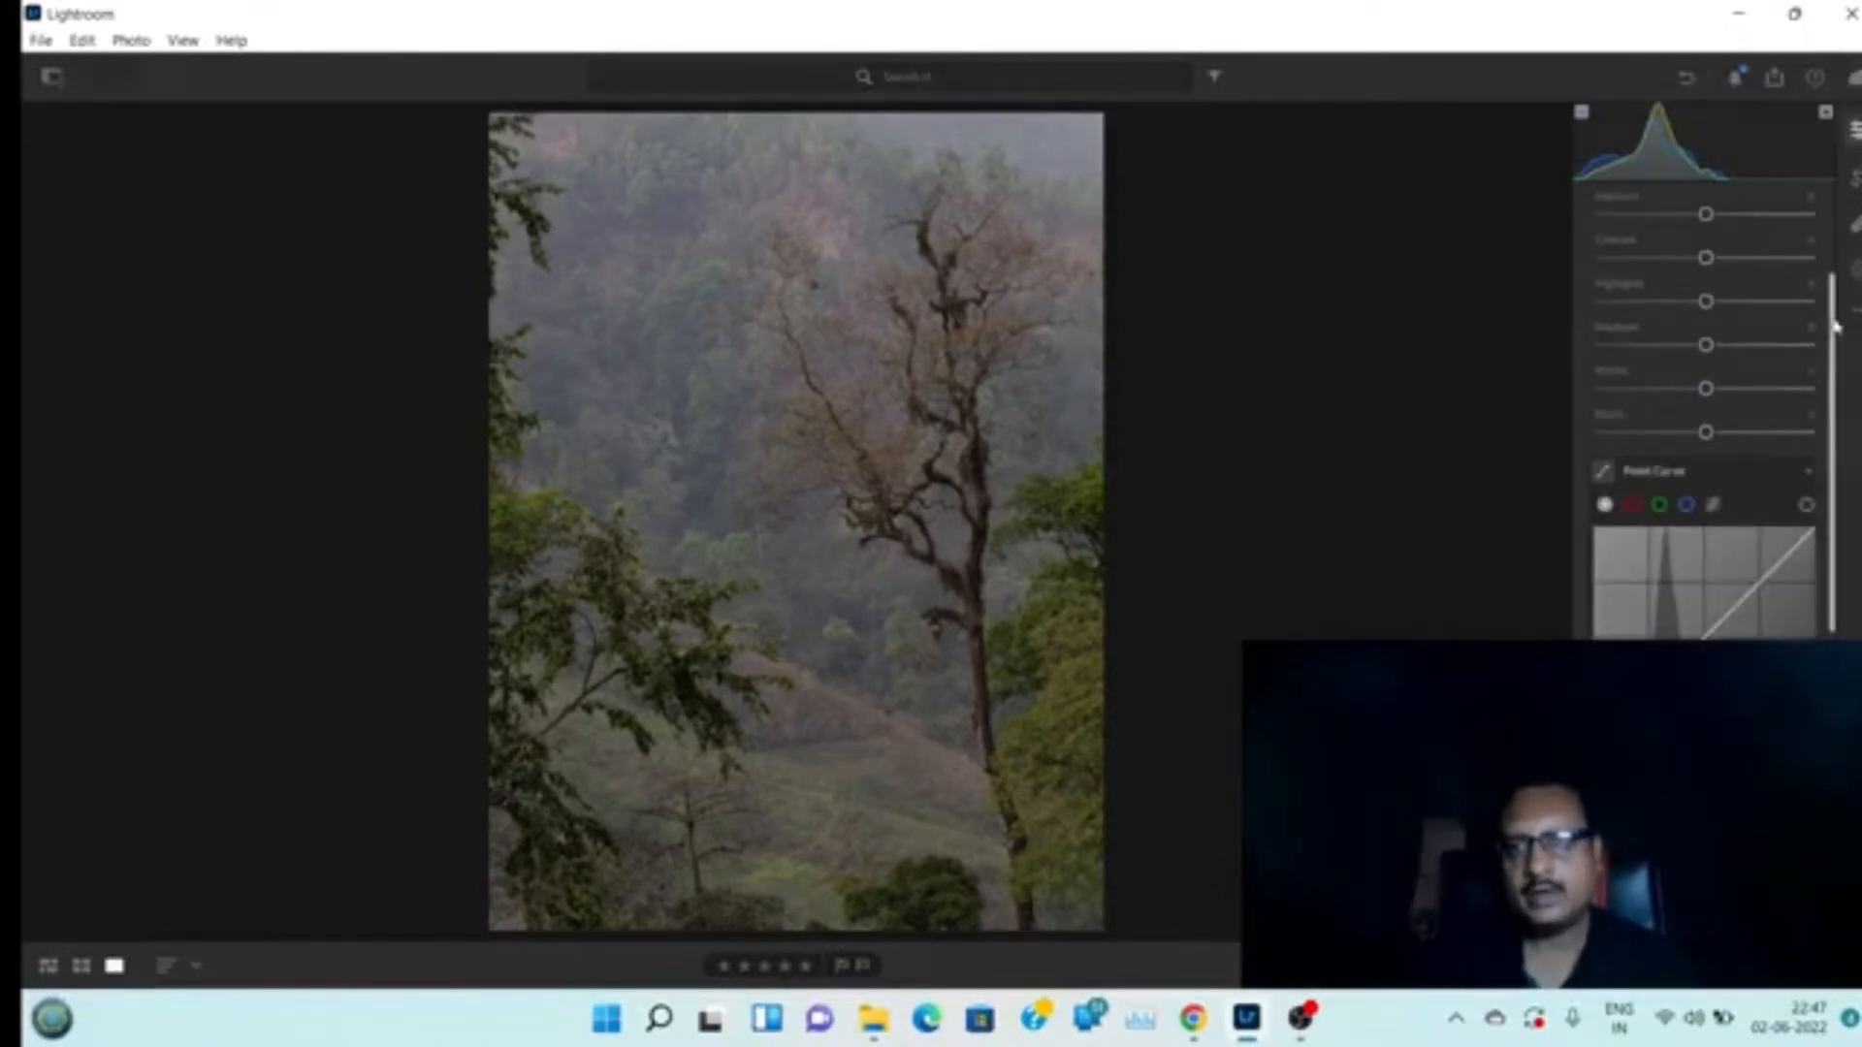
{"action": "scroll", "coordinate": [1833, 257], "scroll_direction": "up", "scroll_amount": 3}
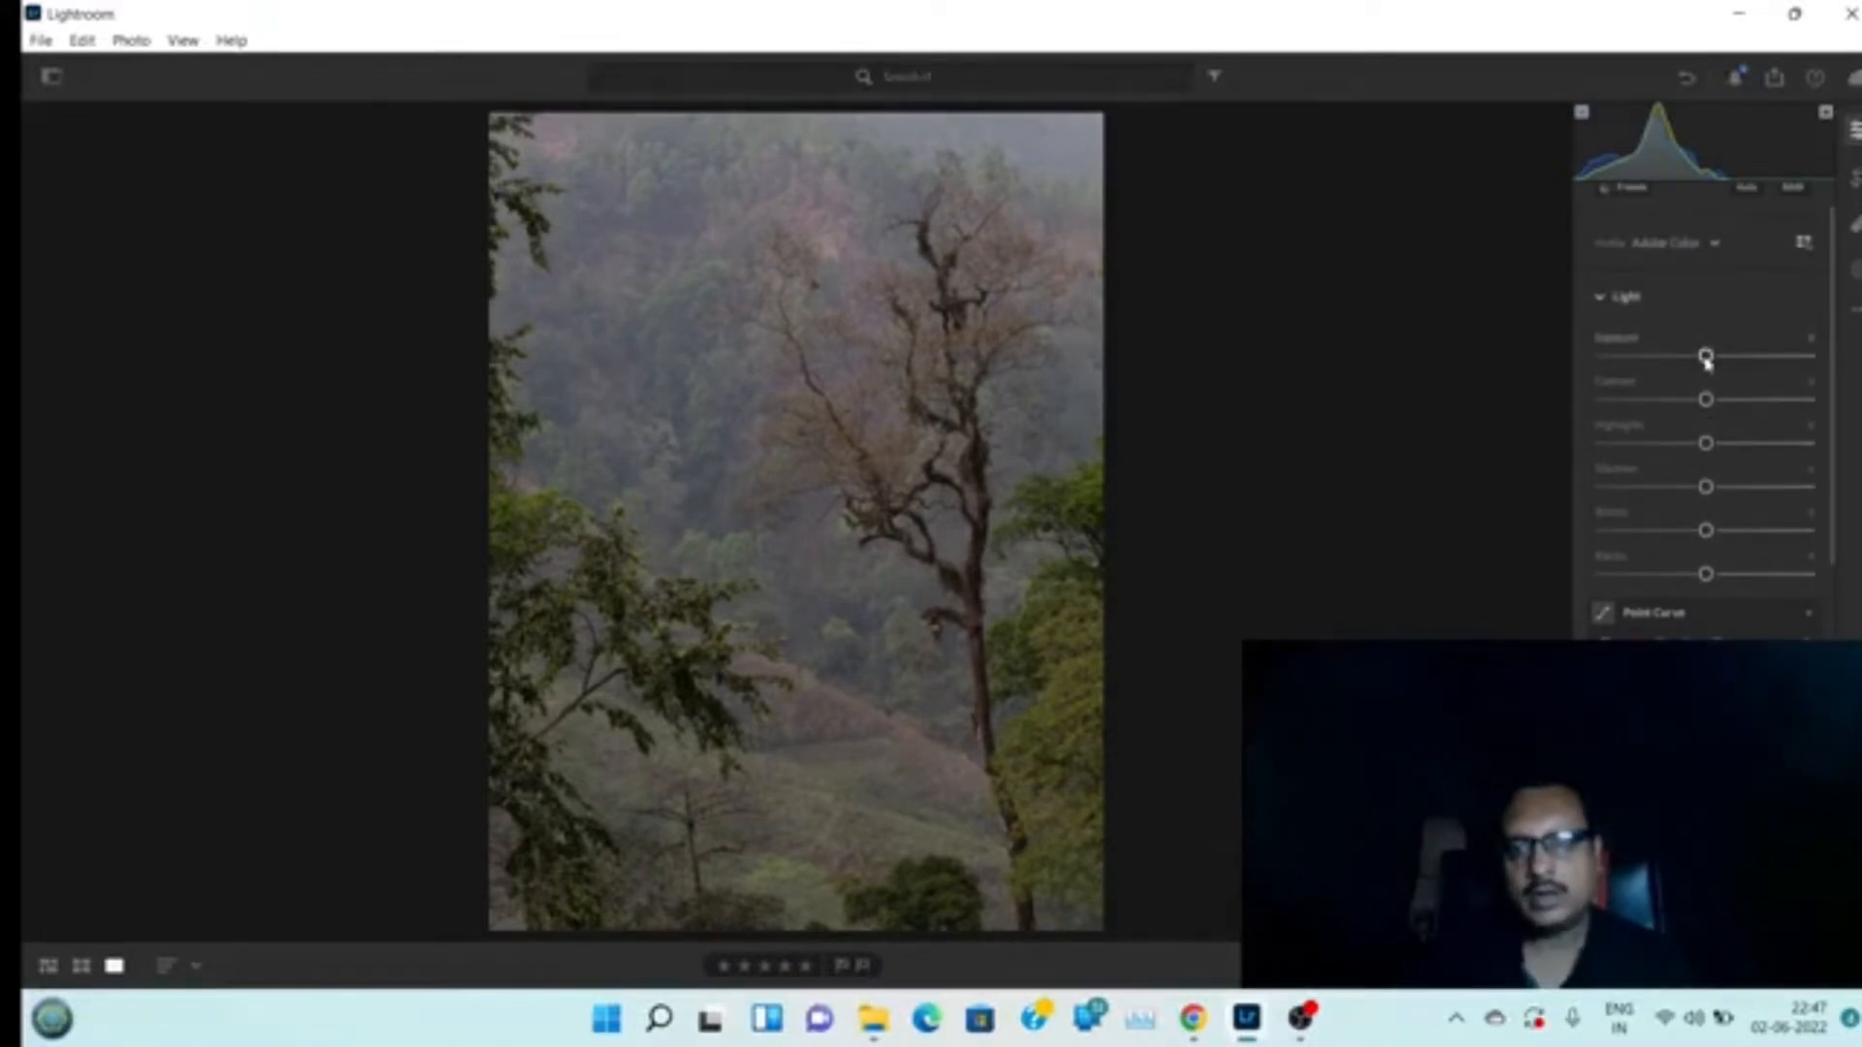
{"action": "left_click_drag", "start_coordinate": [1706, 358], "coordinate": [1602, 361]}
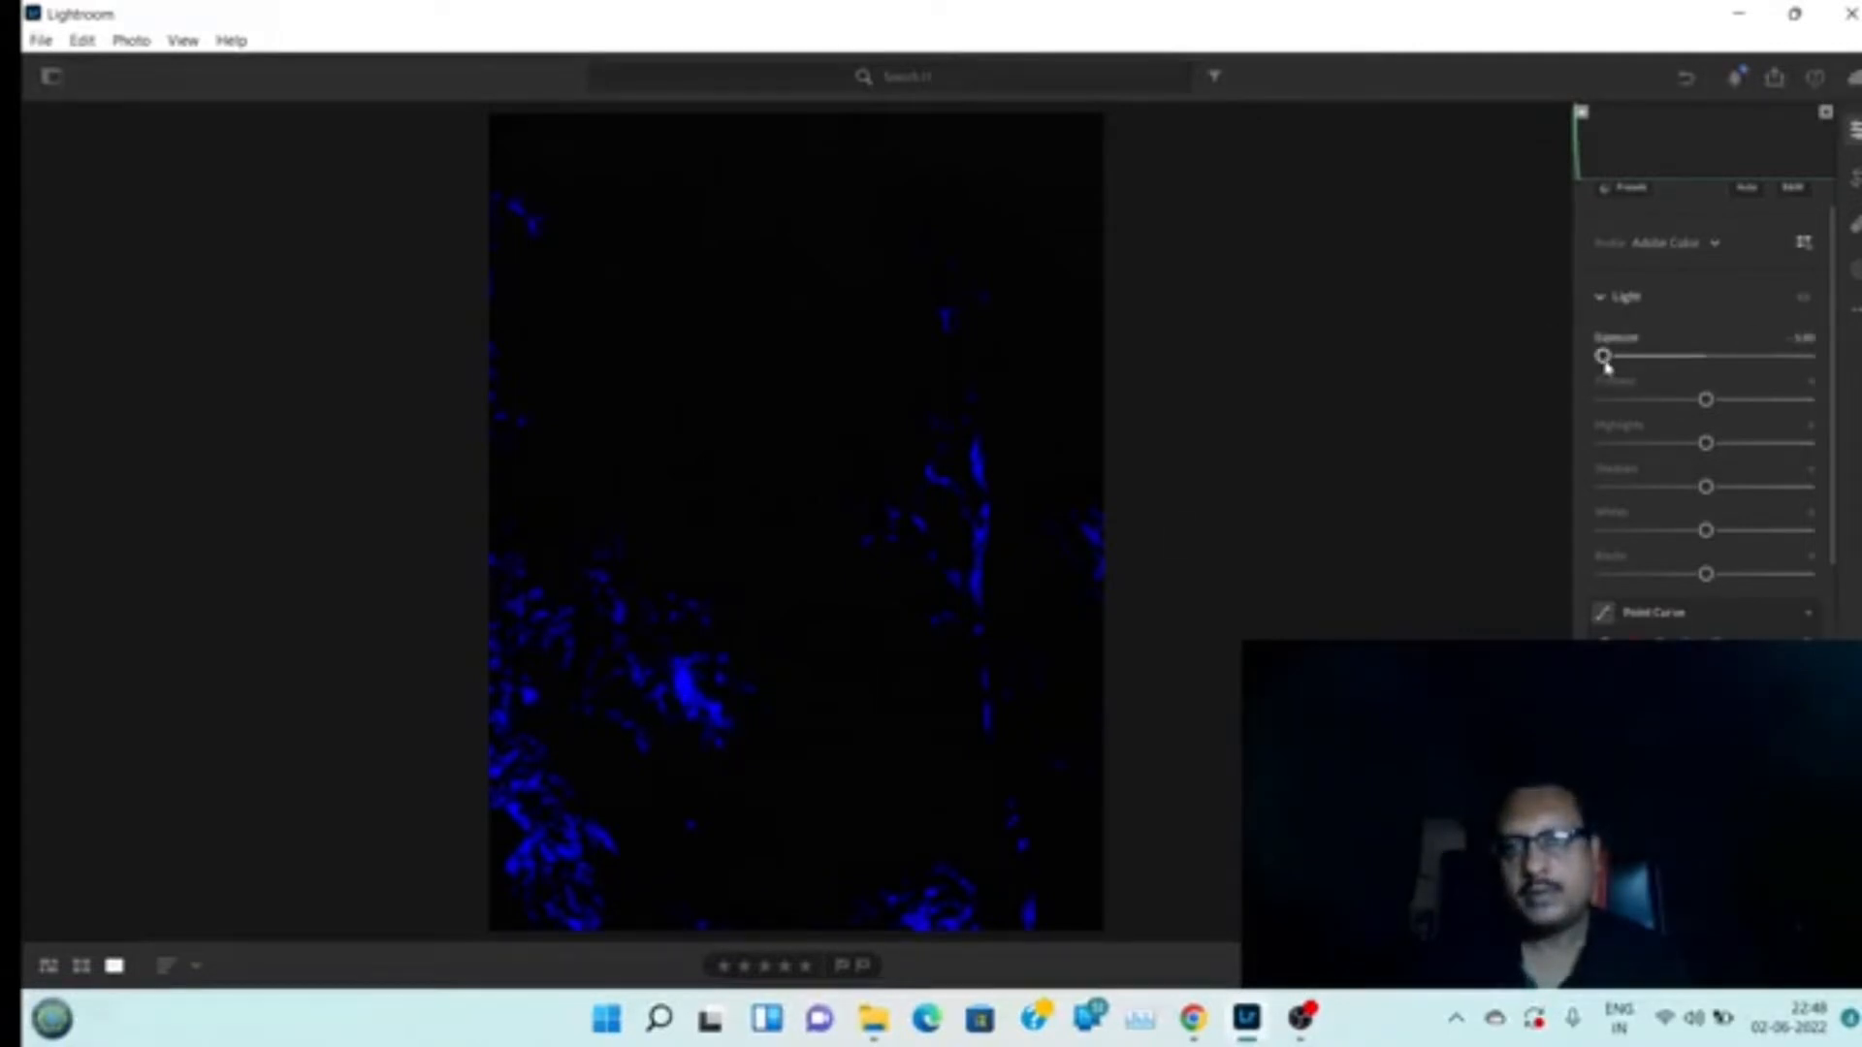
{"action": "left_click_drag", "start_coordinate": [1610, 365], "coordinate": [1818, 358]}
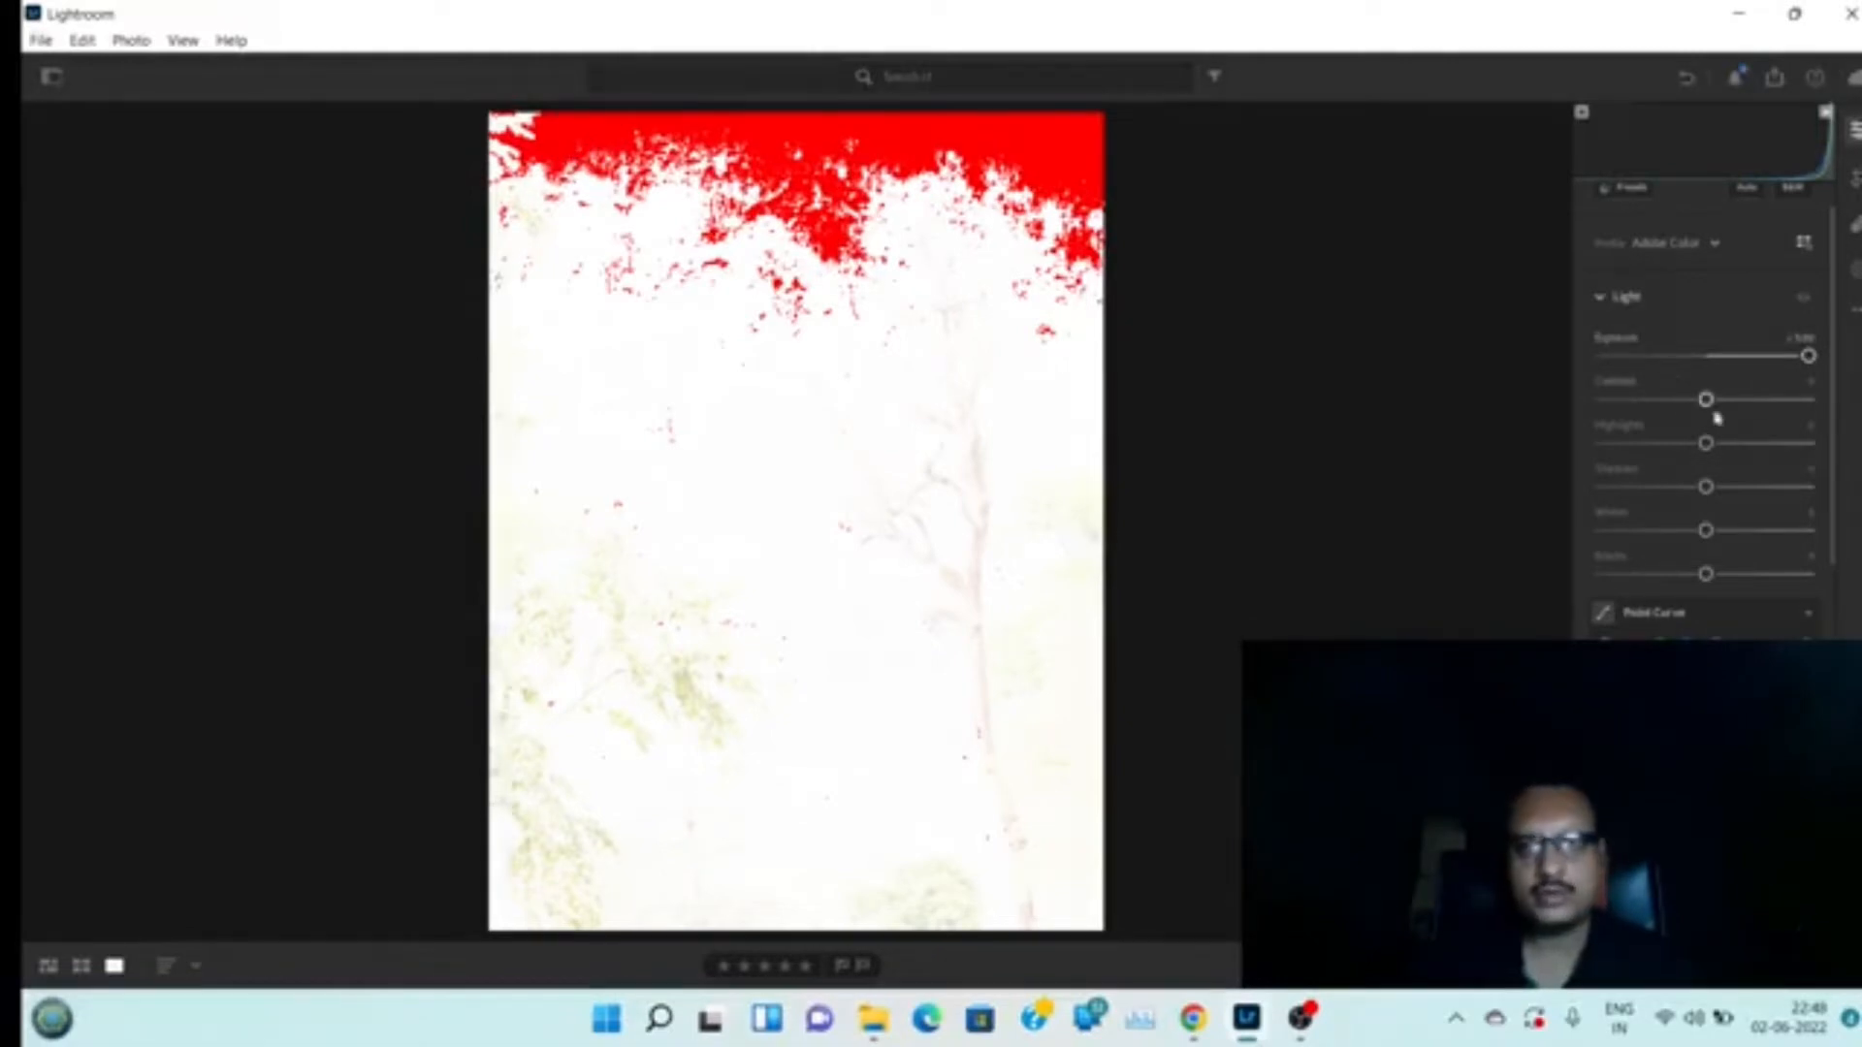
{"action": "double_click", "coordinate": [1808, 357]}
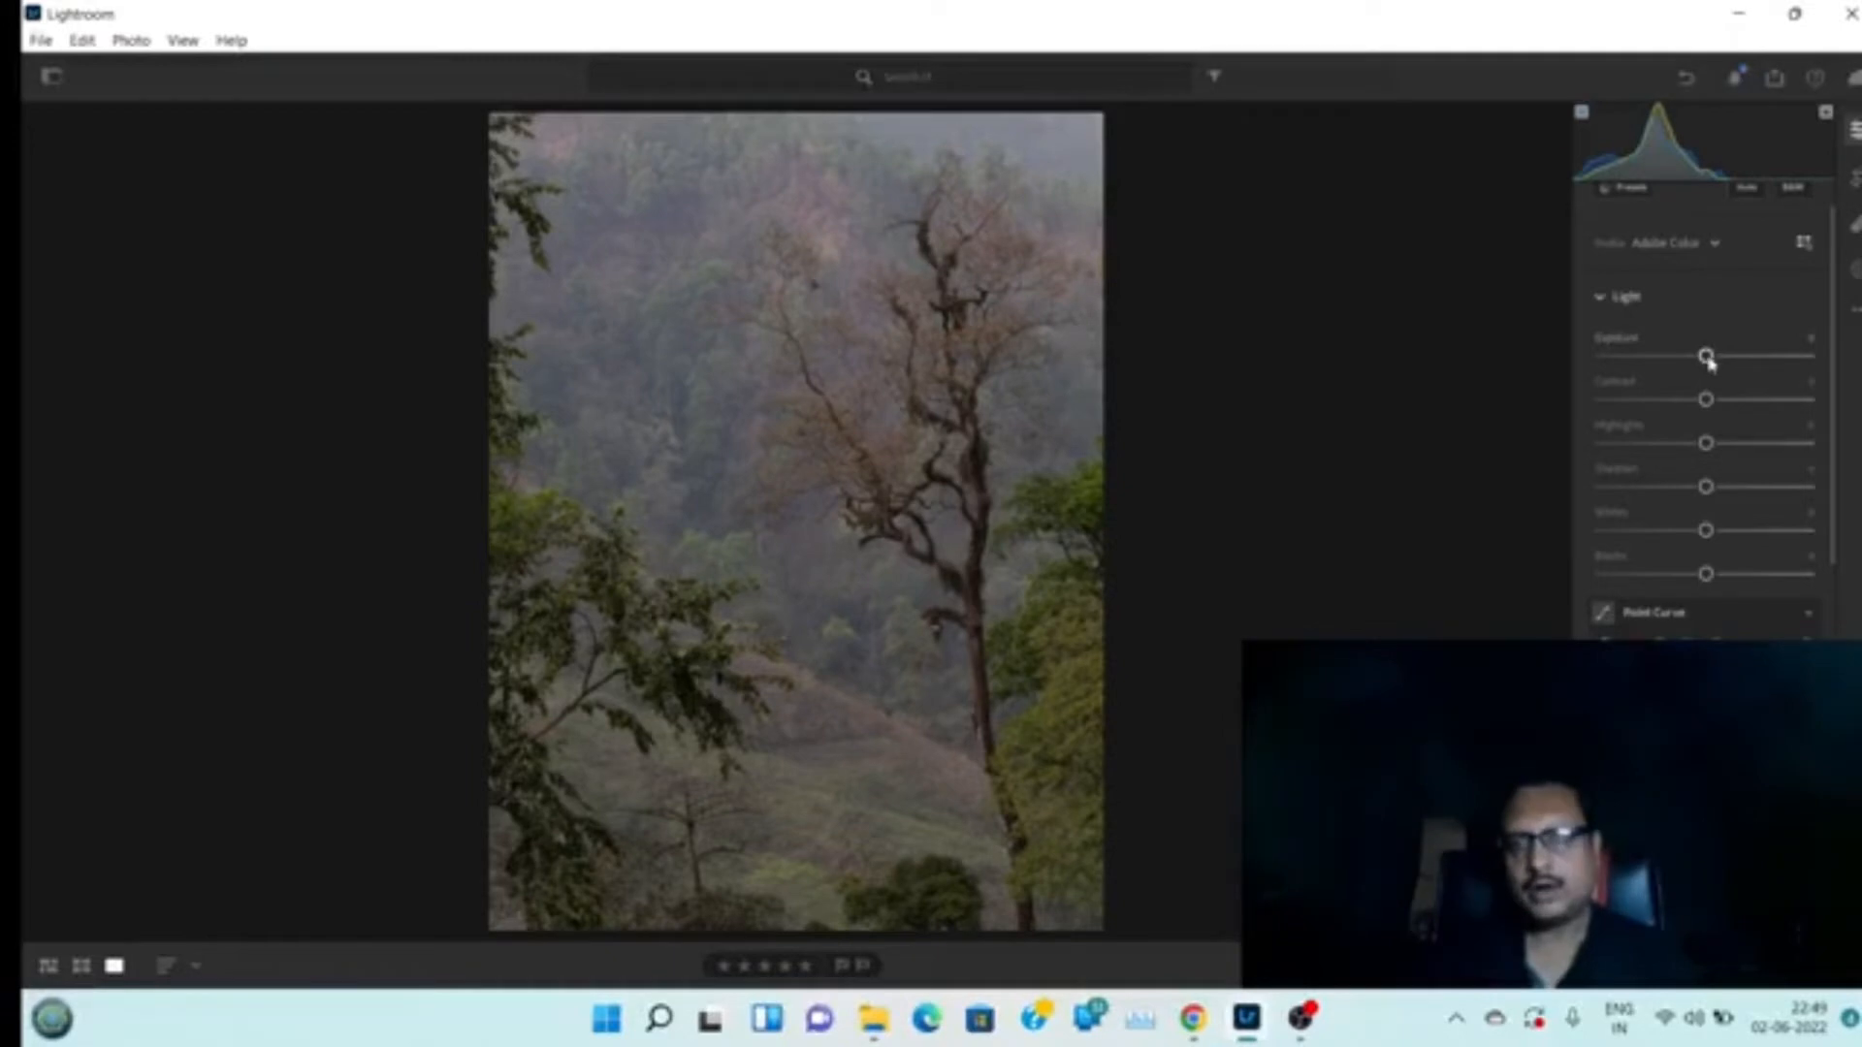
Raise Exposure to about +1.5
{"action": "left_click_drag", "start_coordinate": [1707, 361], "coordinate": [1738, 363]}
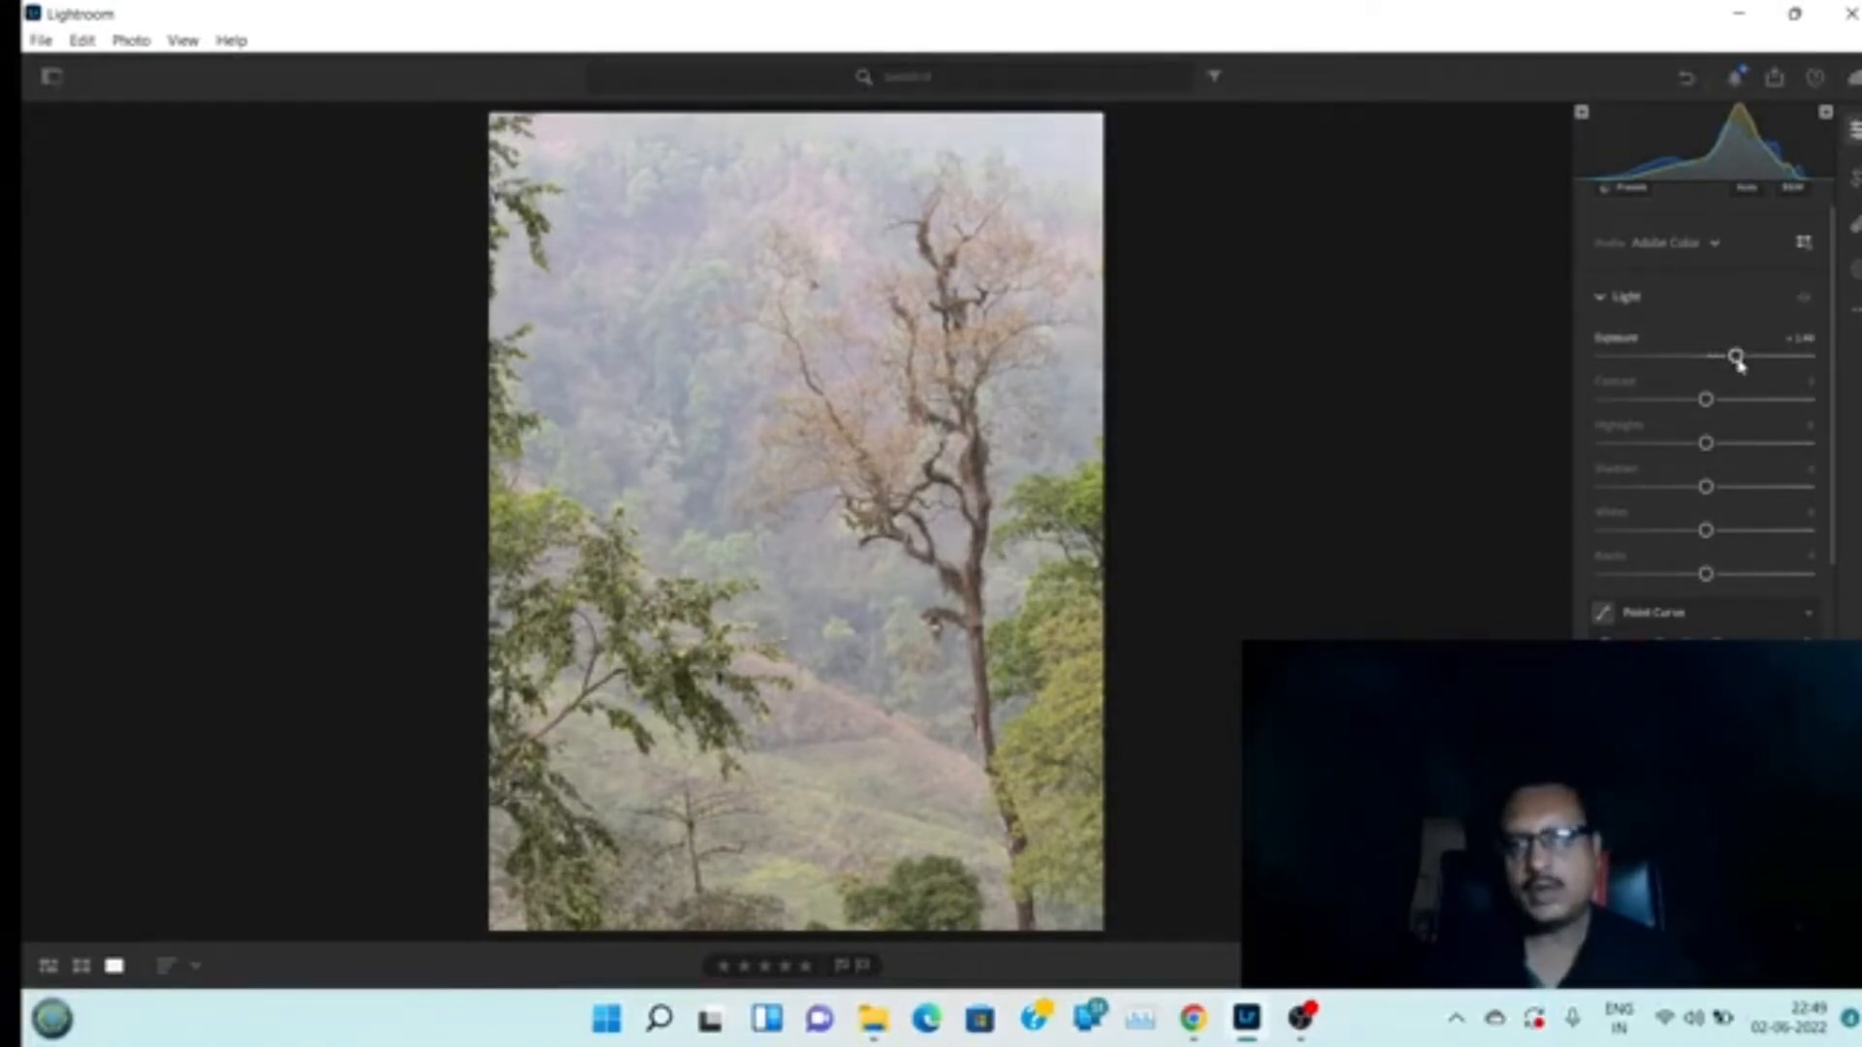
{"action": "left_click_drag", "start_coordinate": [1738, 361], "coordinate": [1738, 372]}
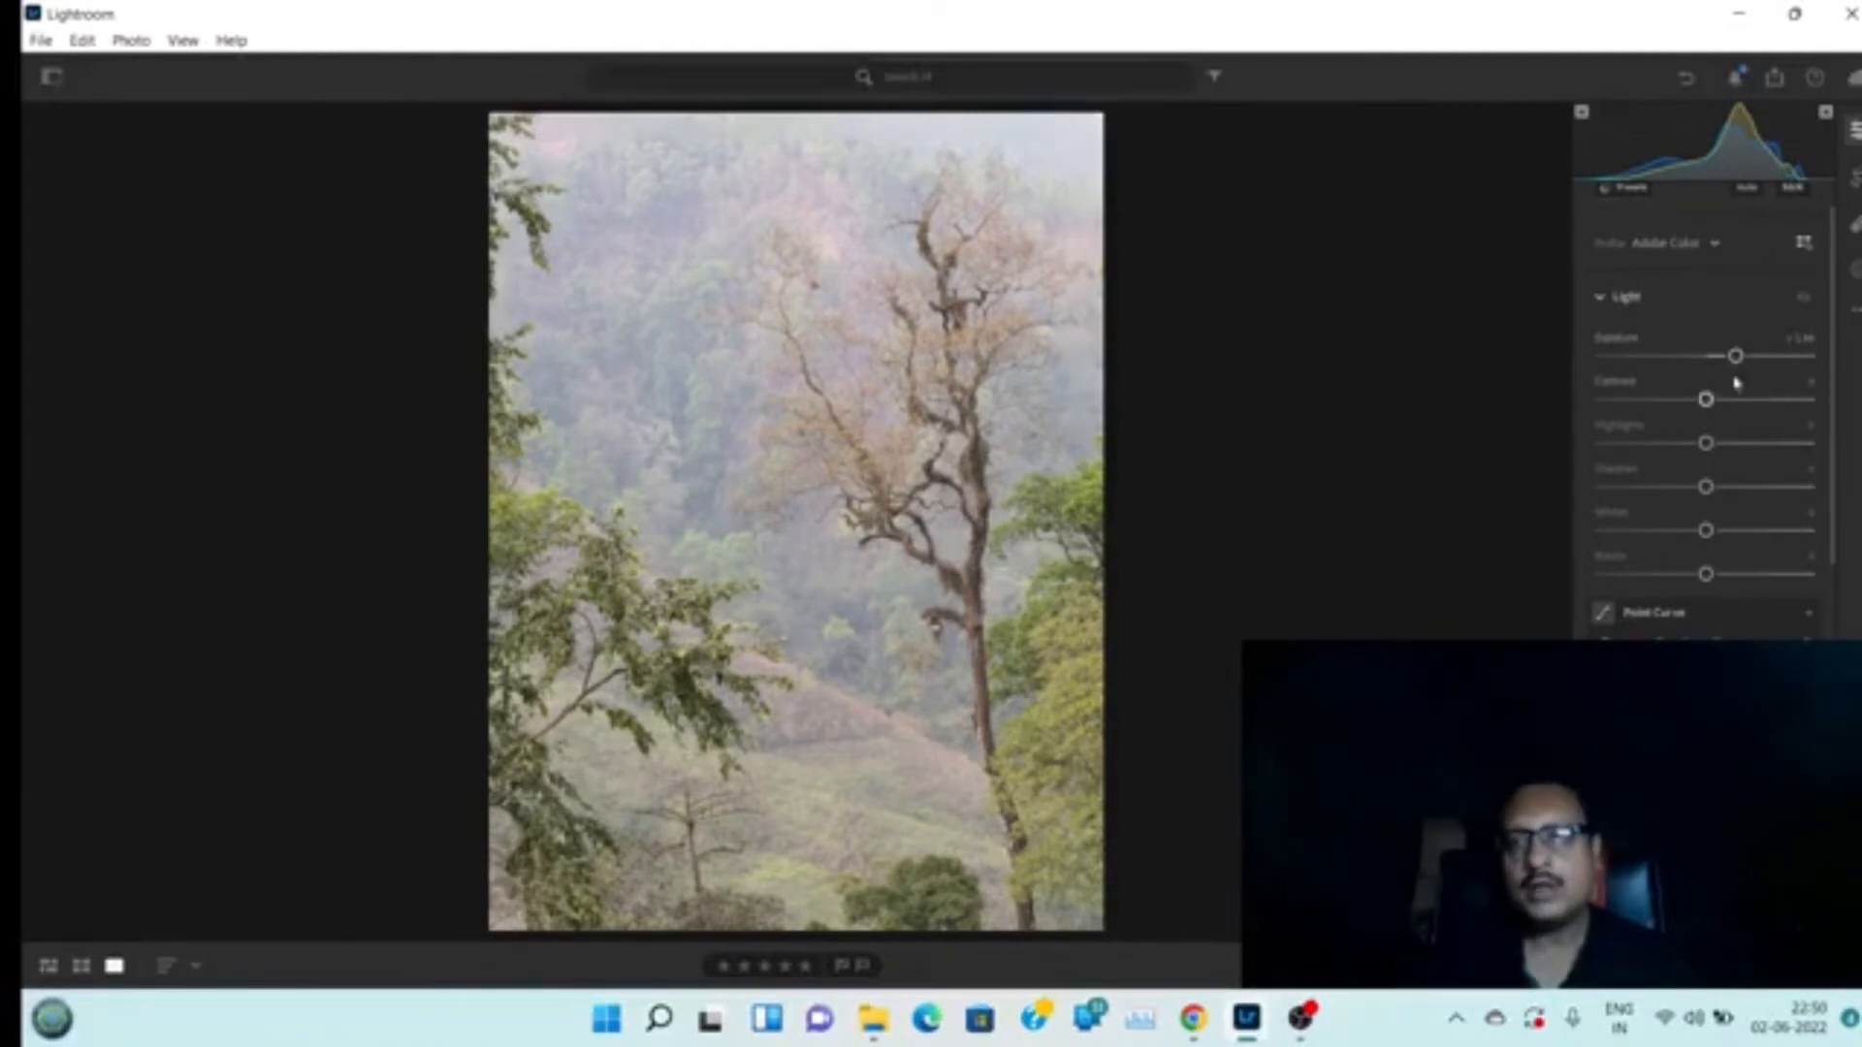
Collapse the Light and Color sections of the edit panel
{"action": "left_click", "coordinate": [1600, 304]}
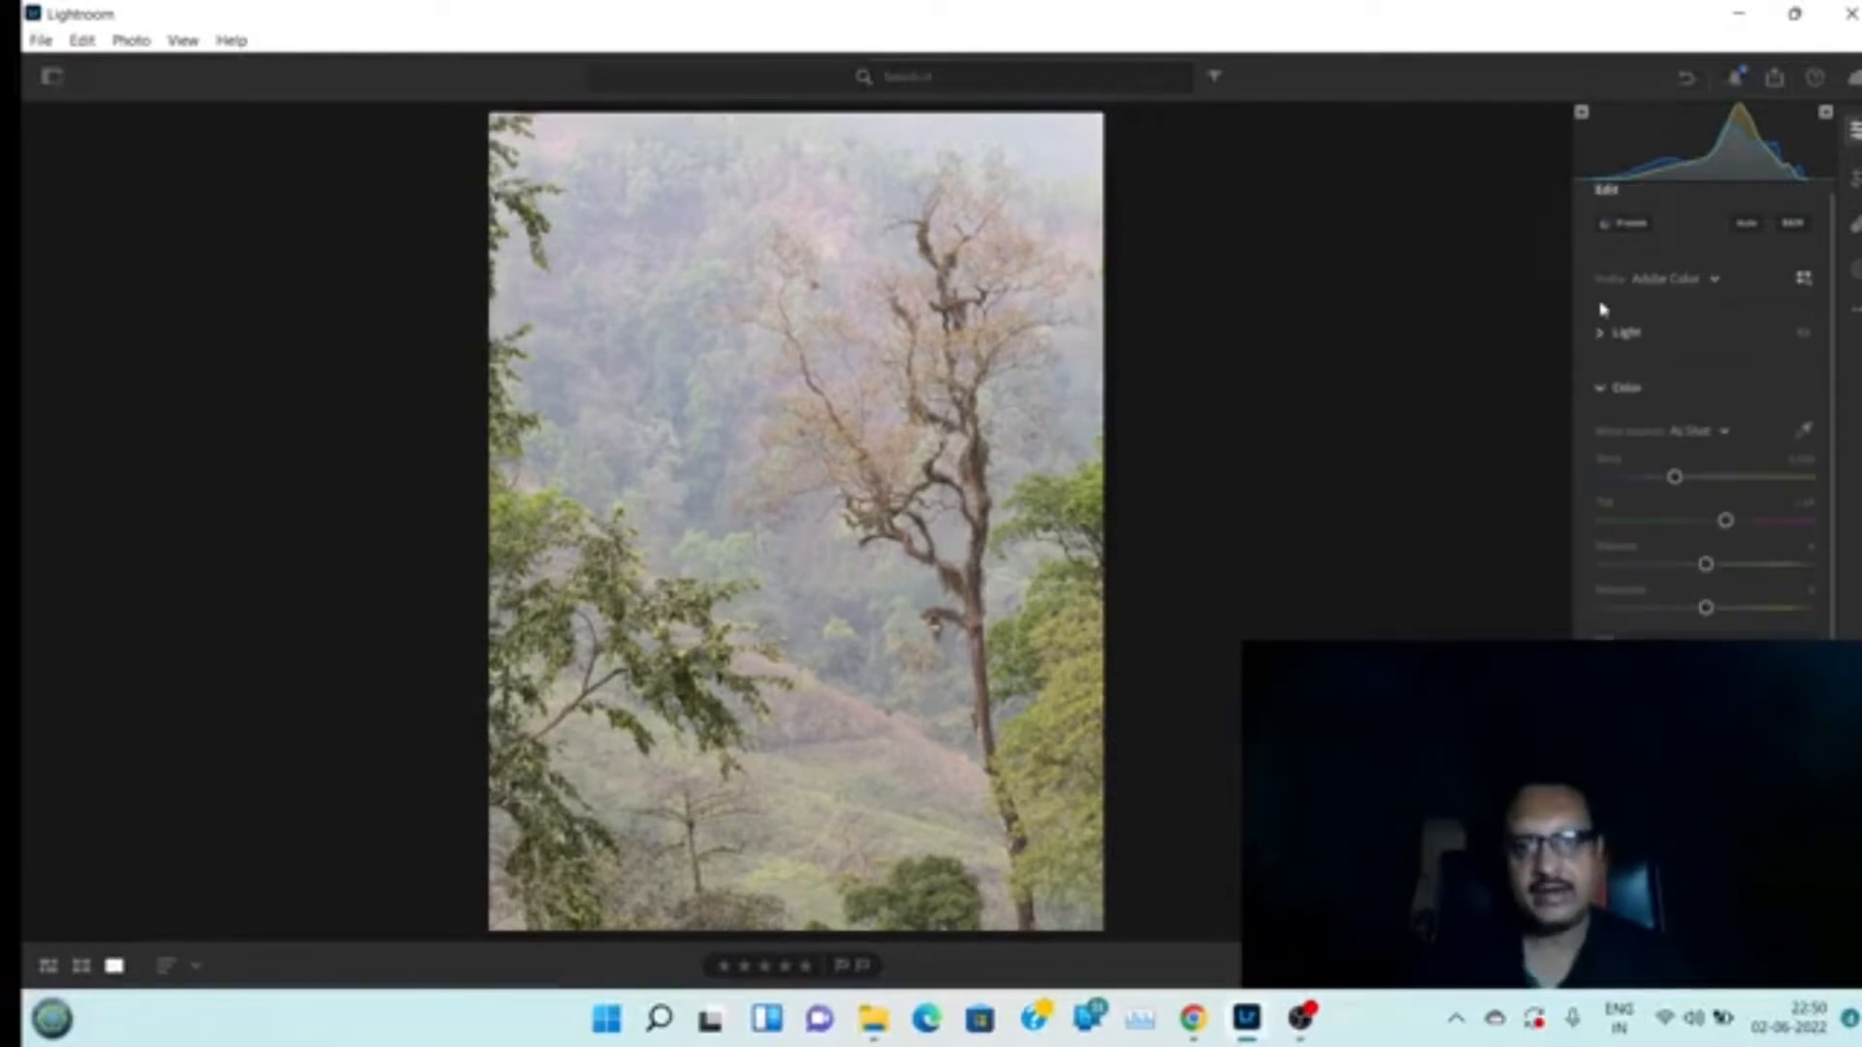
{"action": "left_click", "coordinate": [1605, 399]}
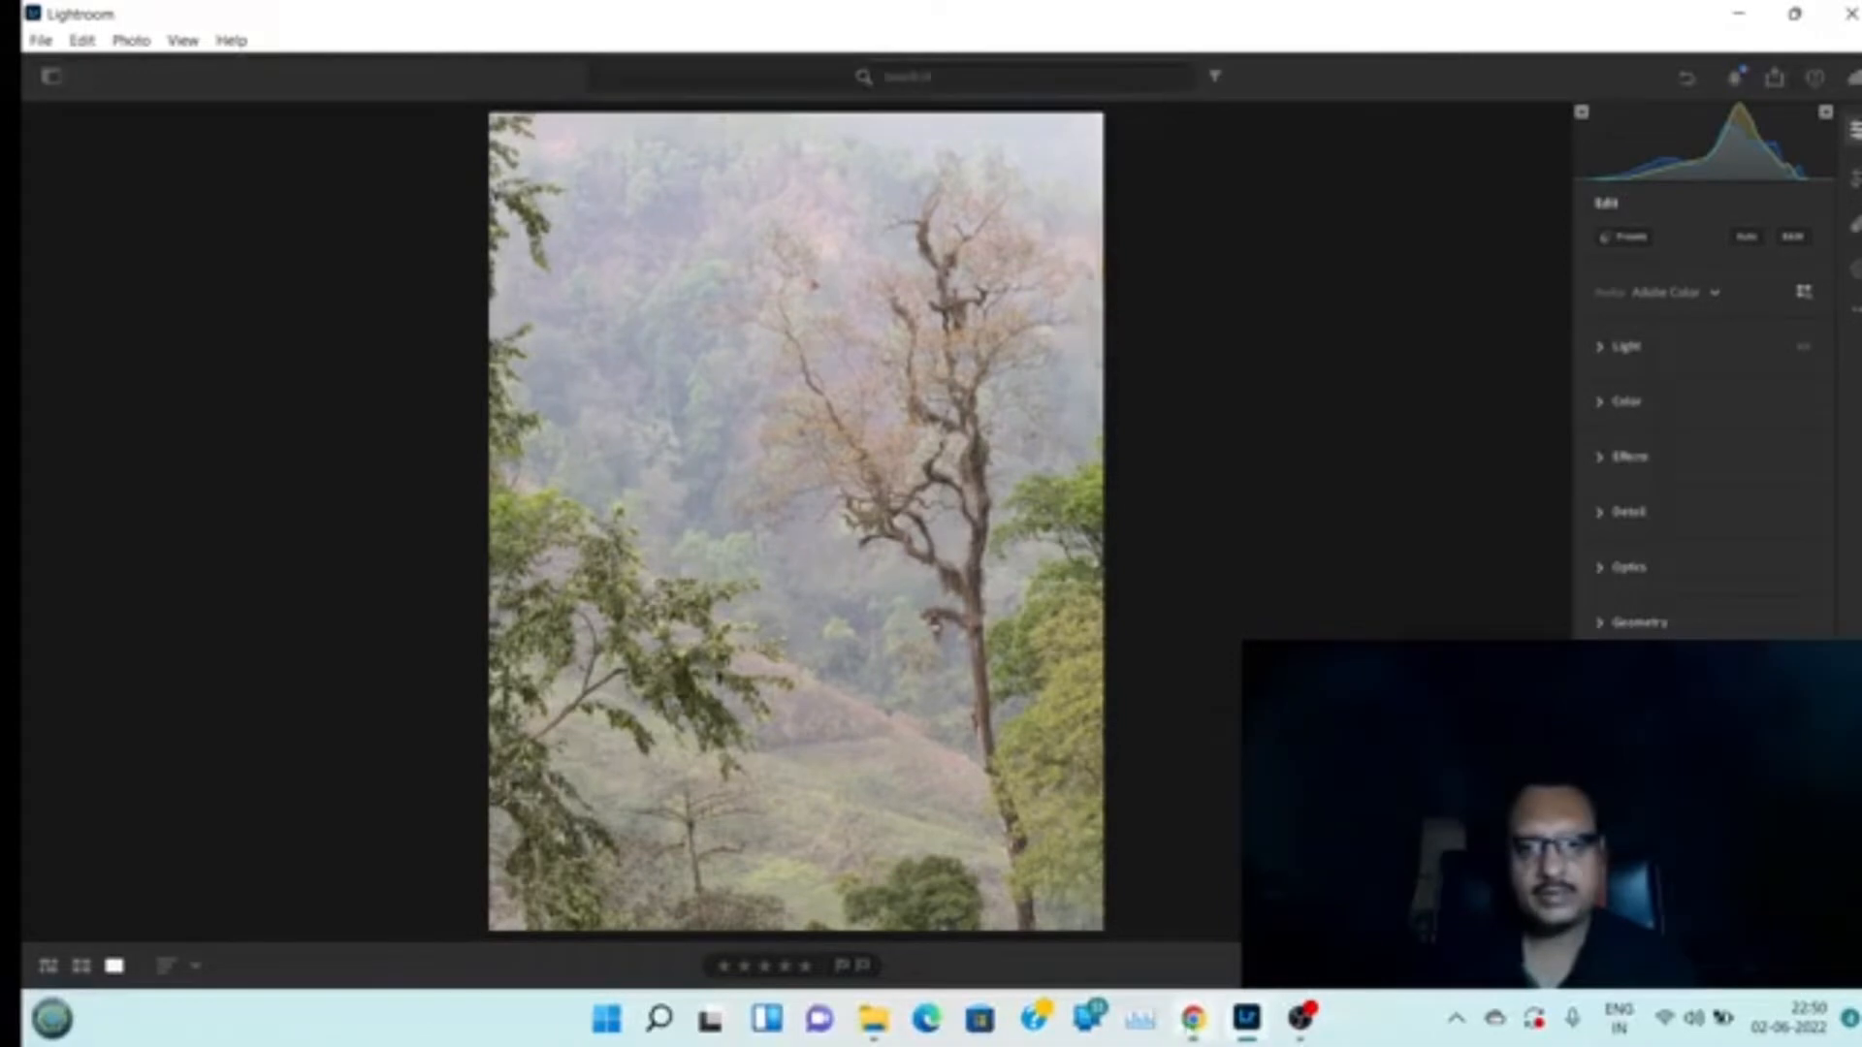
{"action": "left_click", "coordinate": [1193, 1018]}
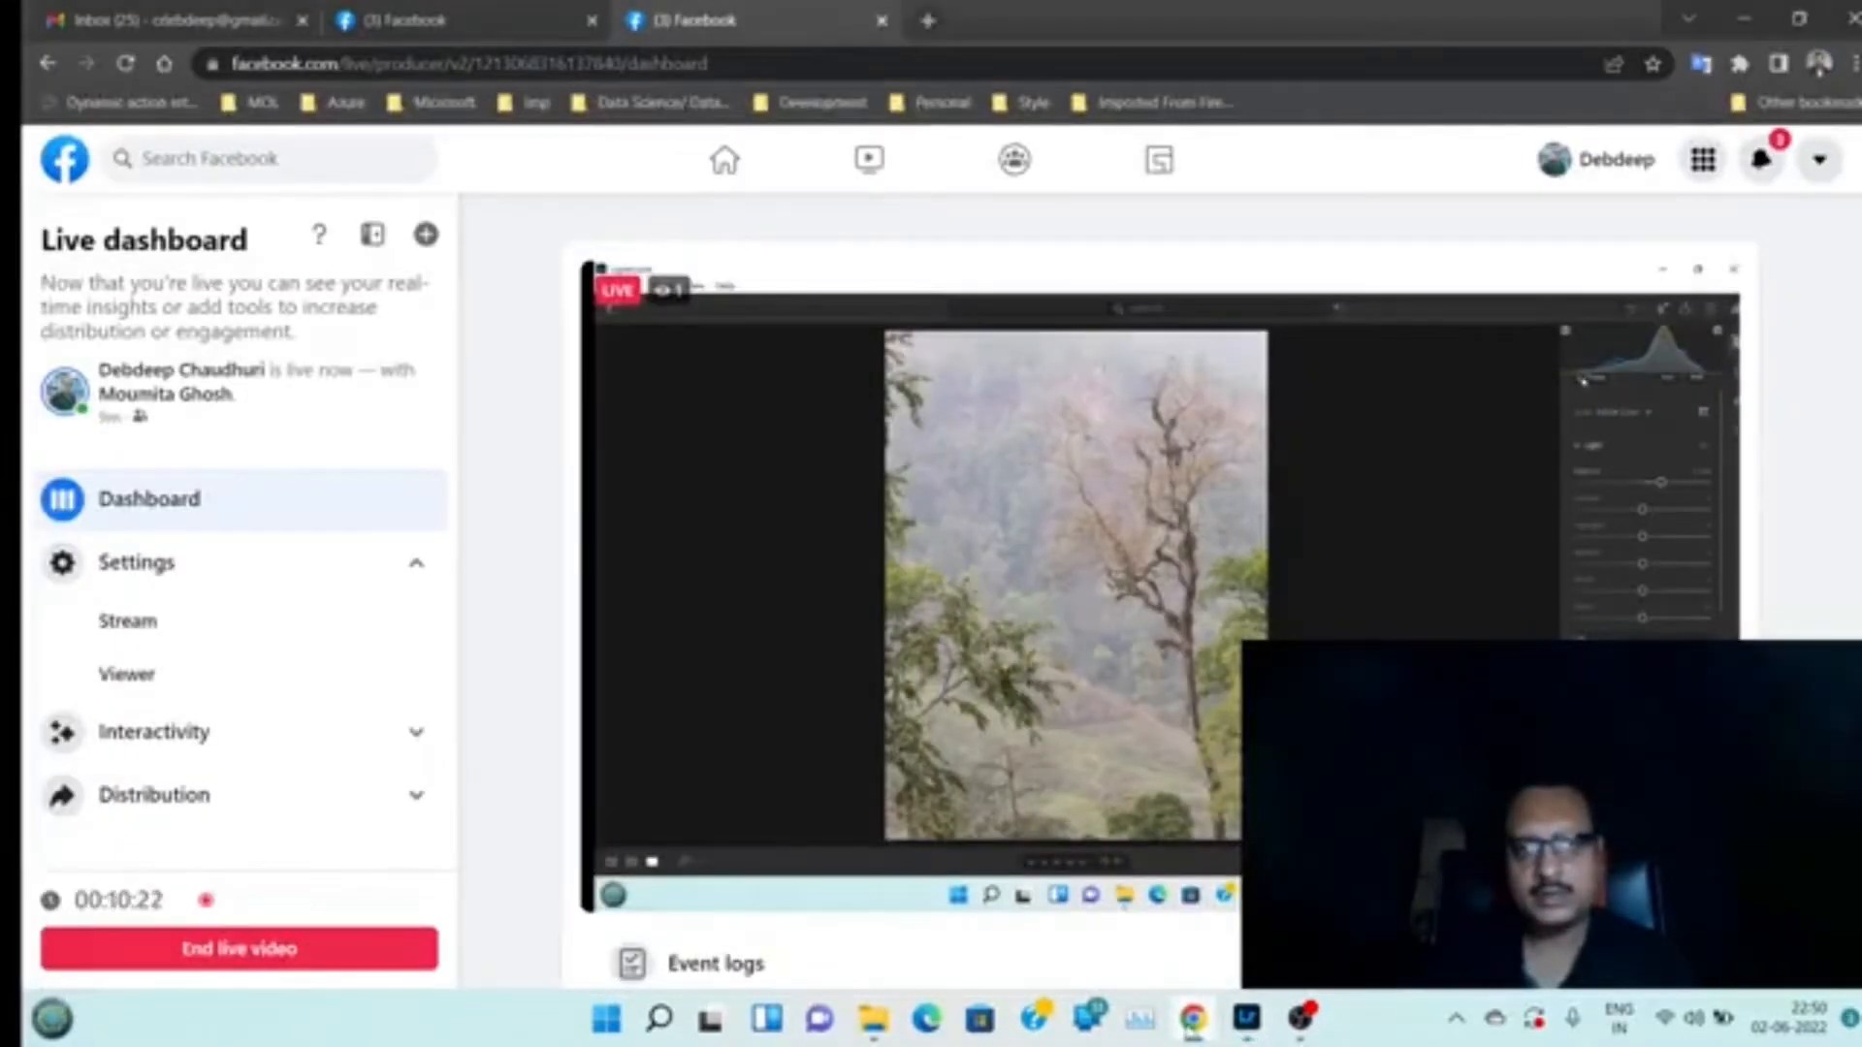
{"action": "left_click", "coordinate": [1193, 1024]}
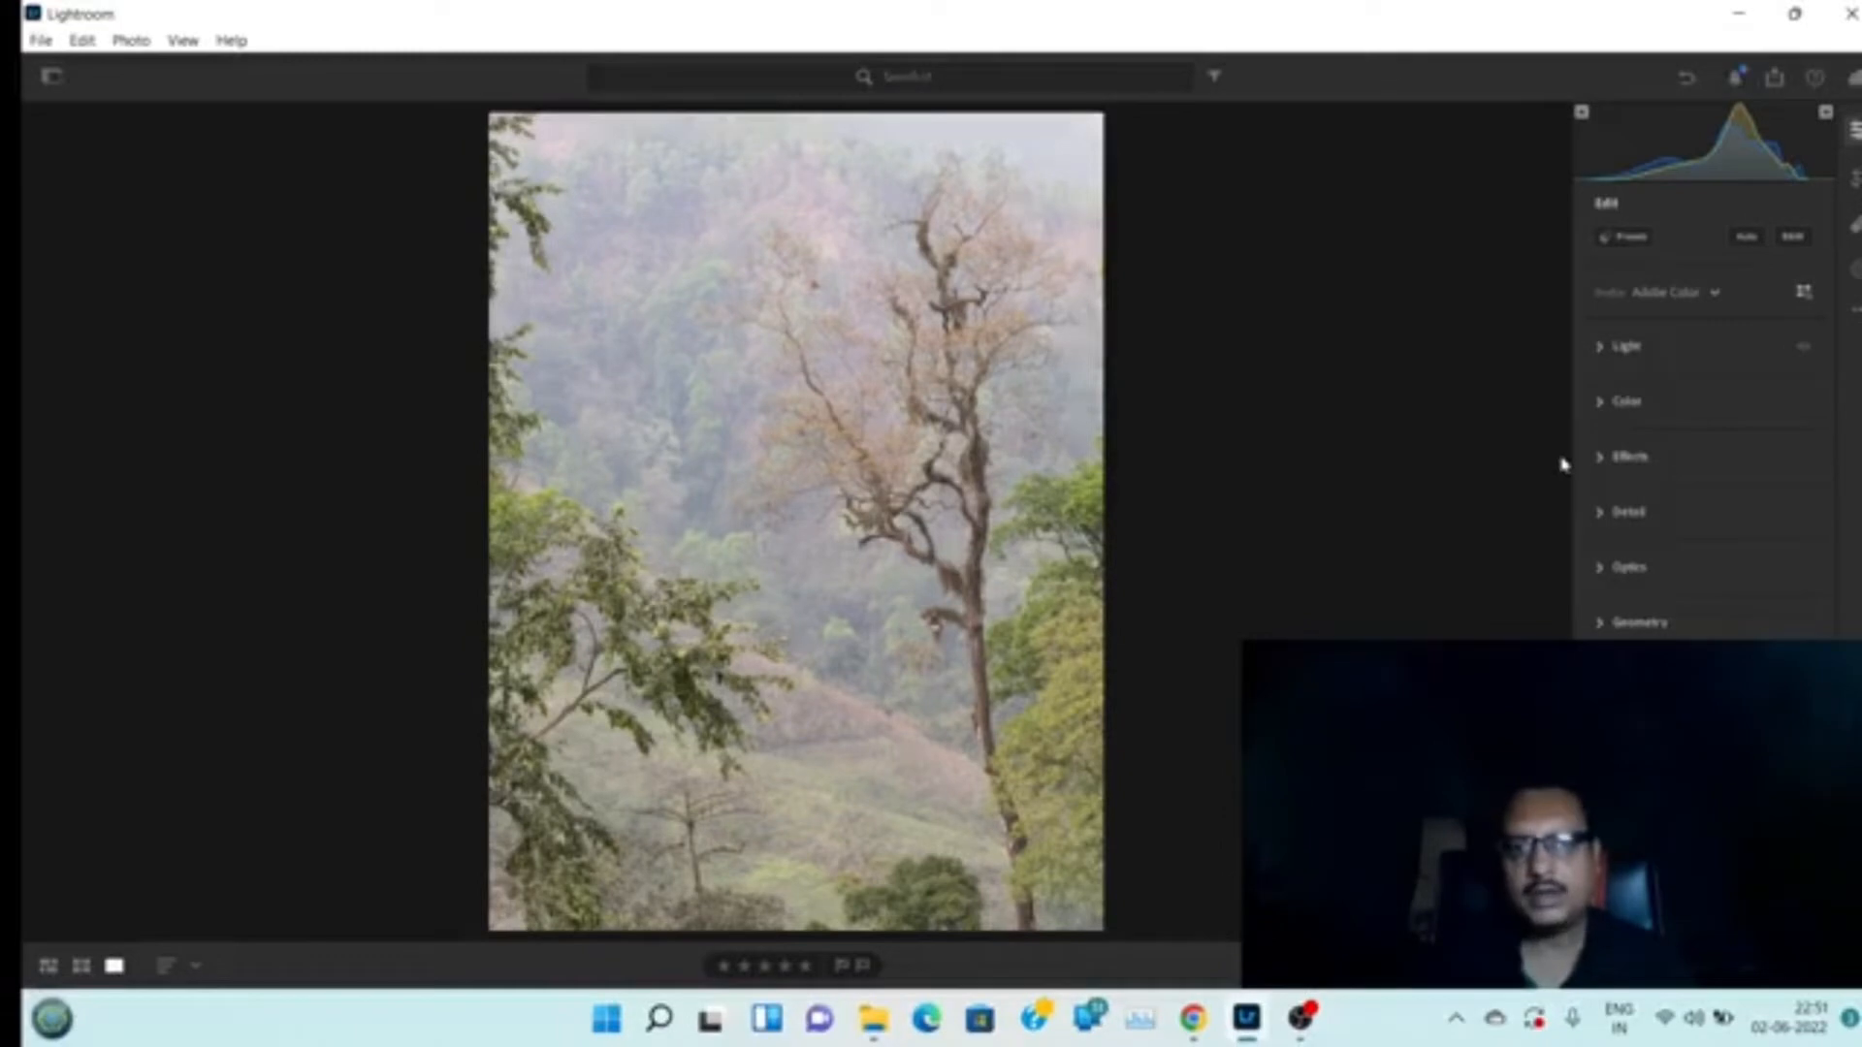
Expand the Color section, lower Saturation to about -80 and raise Vibrance to about +78
{"action": "left_click", "coordinate": [1607, 410]}
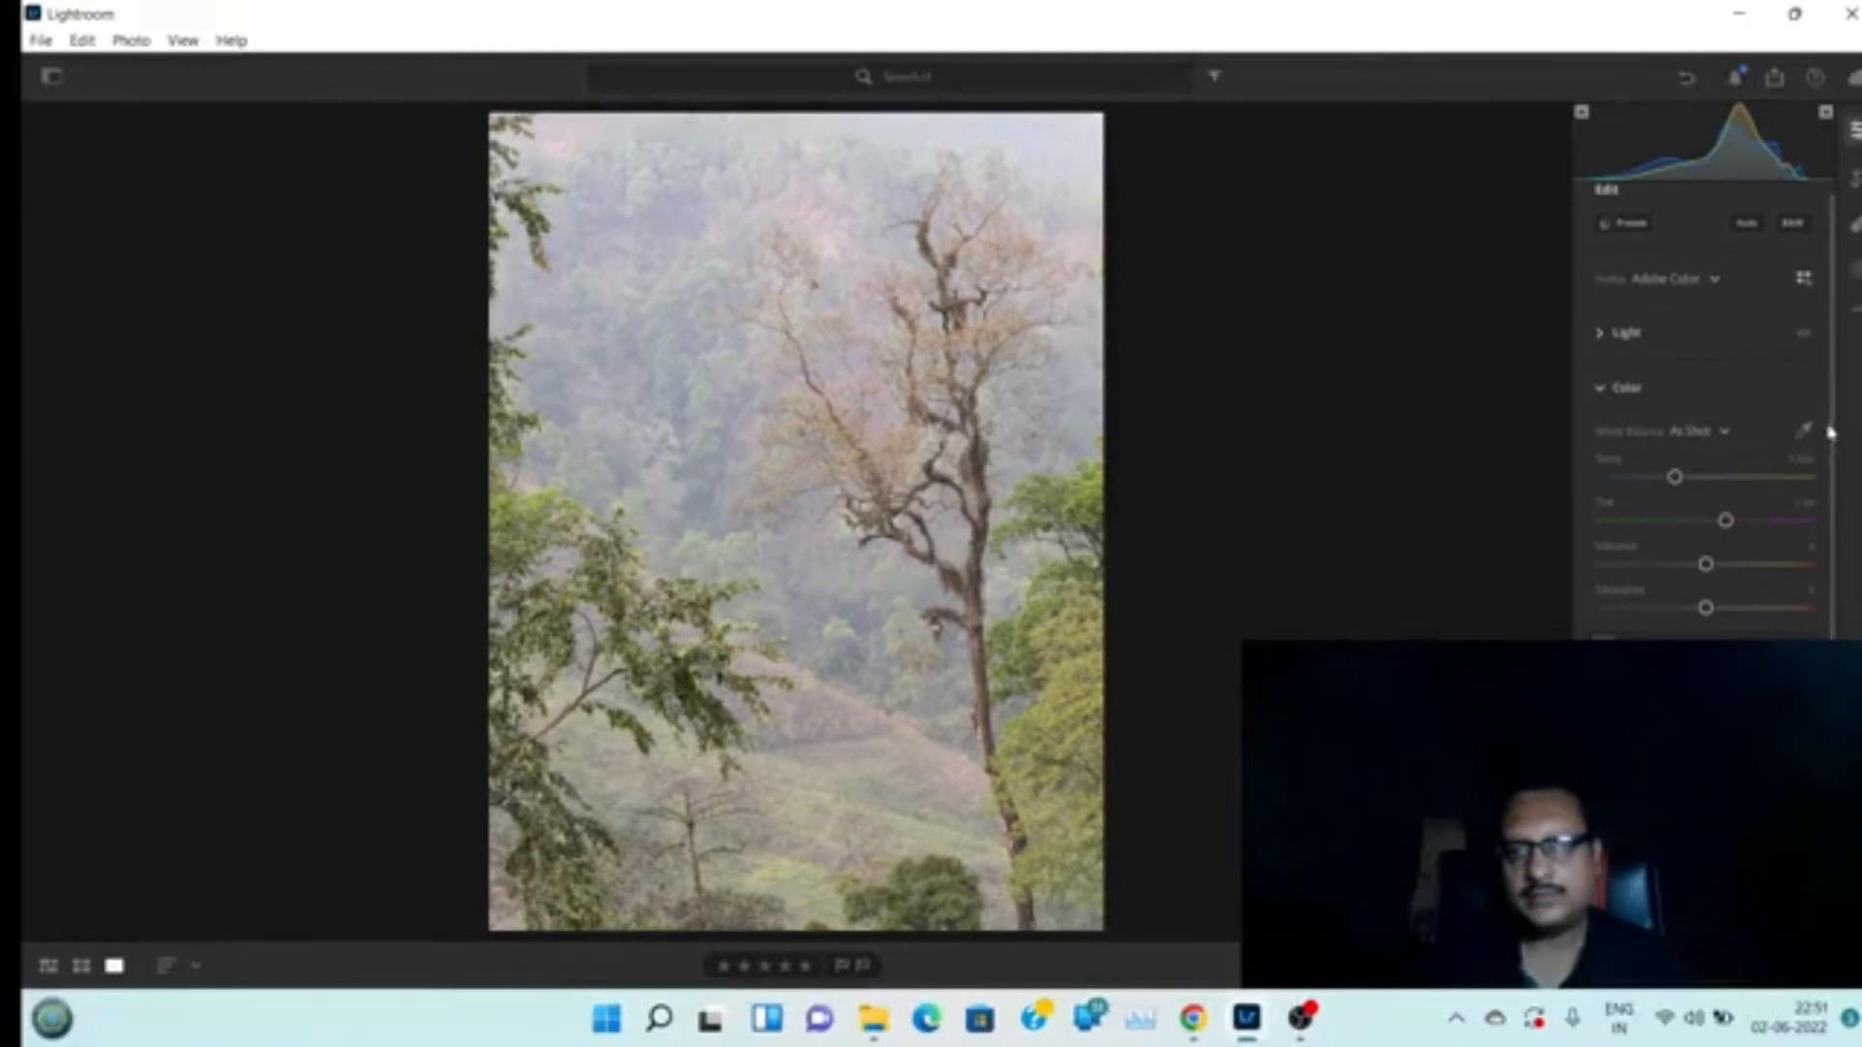
{"action": "left_click_drag", "start_coordinate": [1836, 443], "coordinate": [1834, 525]}
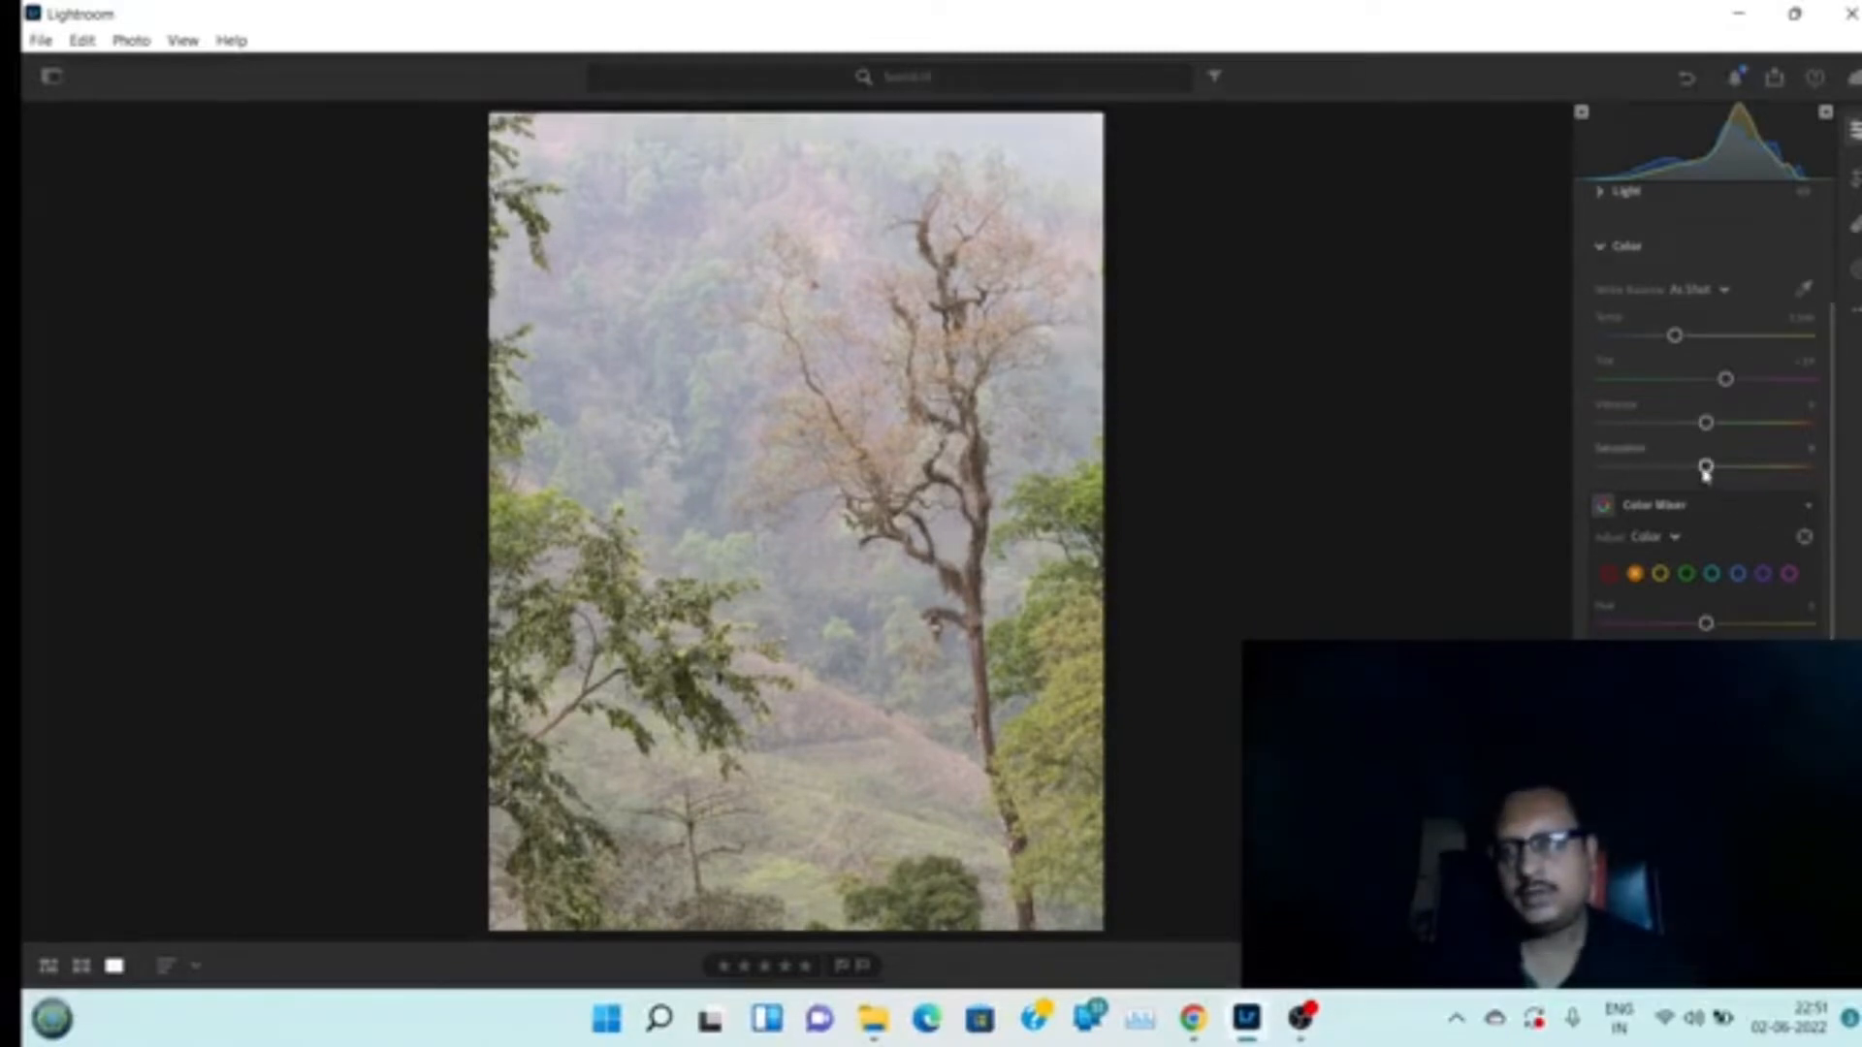
{"action": "left_click_drag", "start_coordinate": [1706, 472], "coordinate": [1623, 477]}
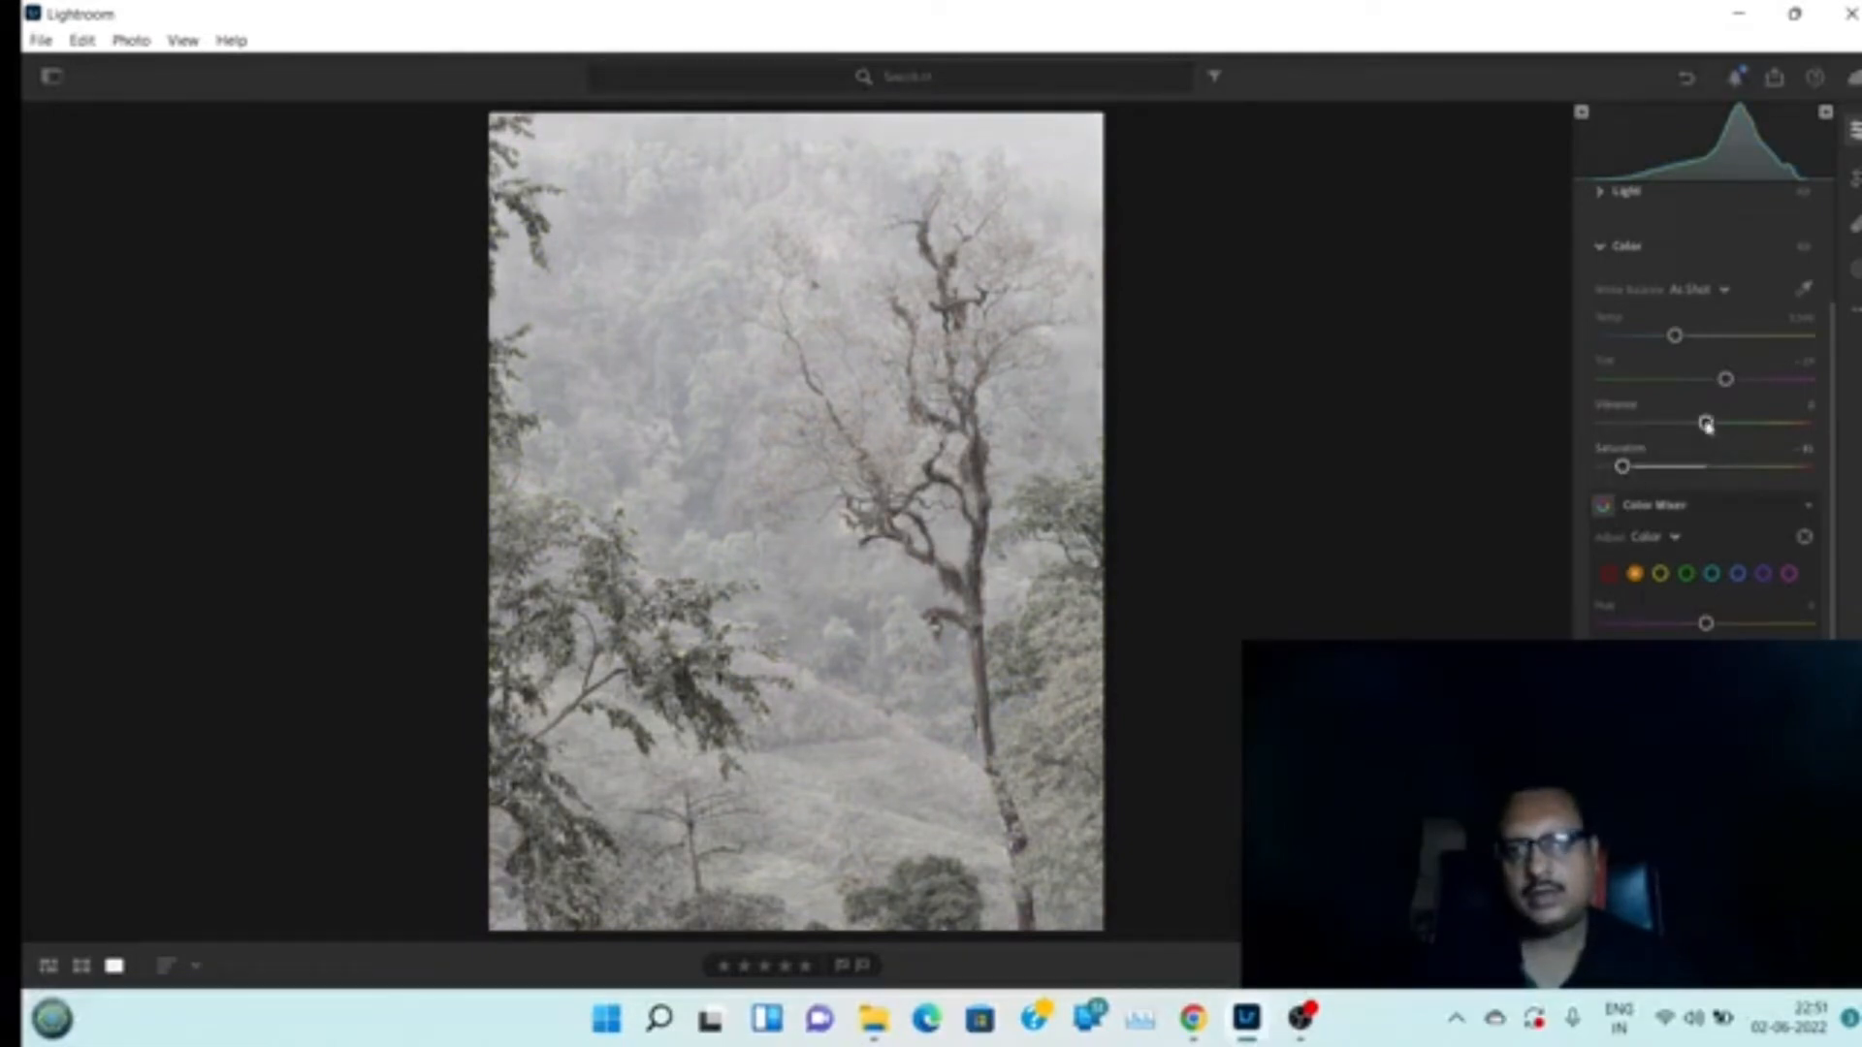
{"action": "left_click_drag", "start_coordinate": [1707, 424], "coordinate": [1789, 433]}
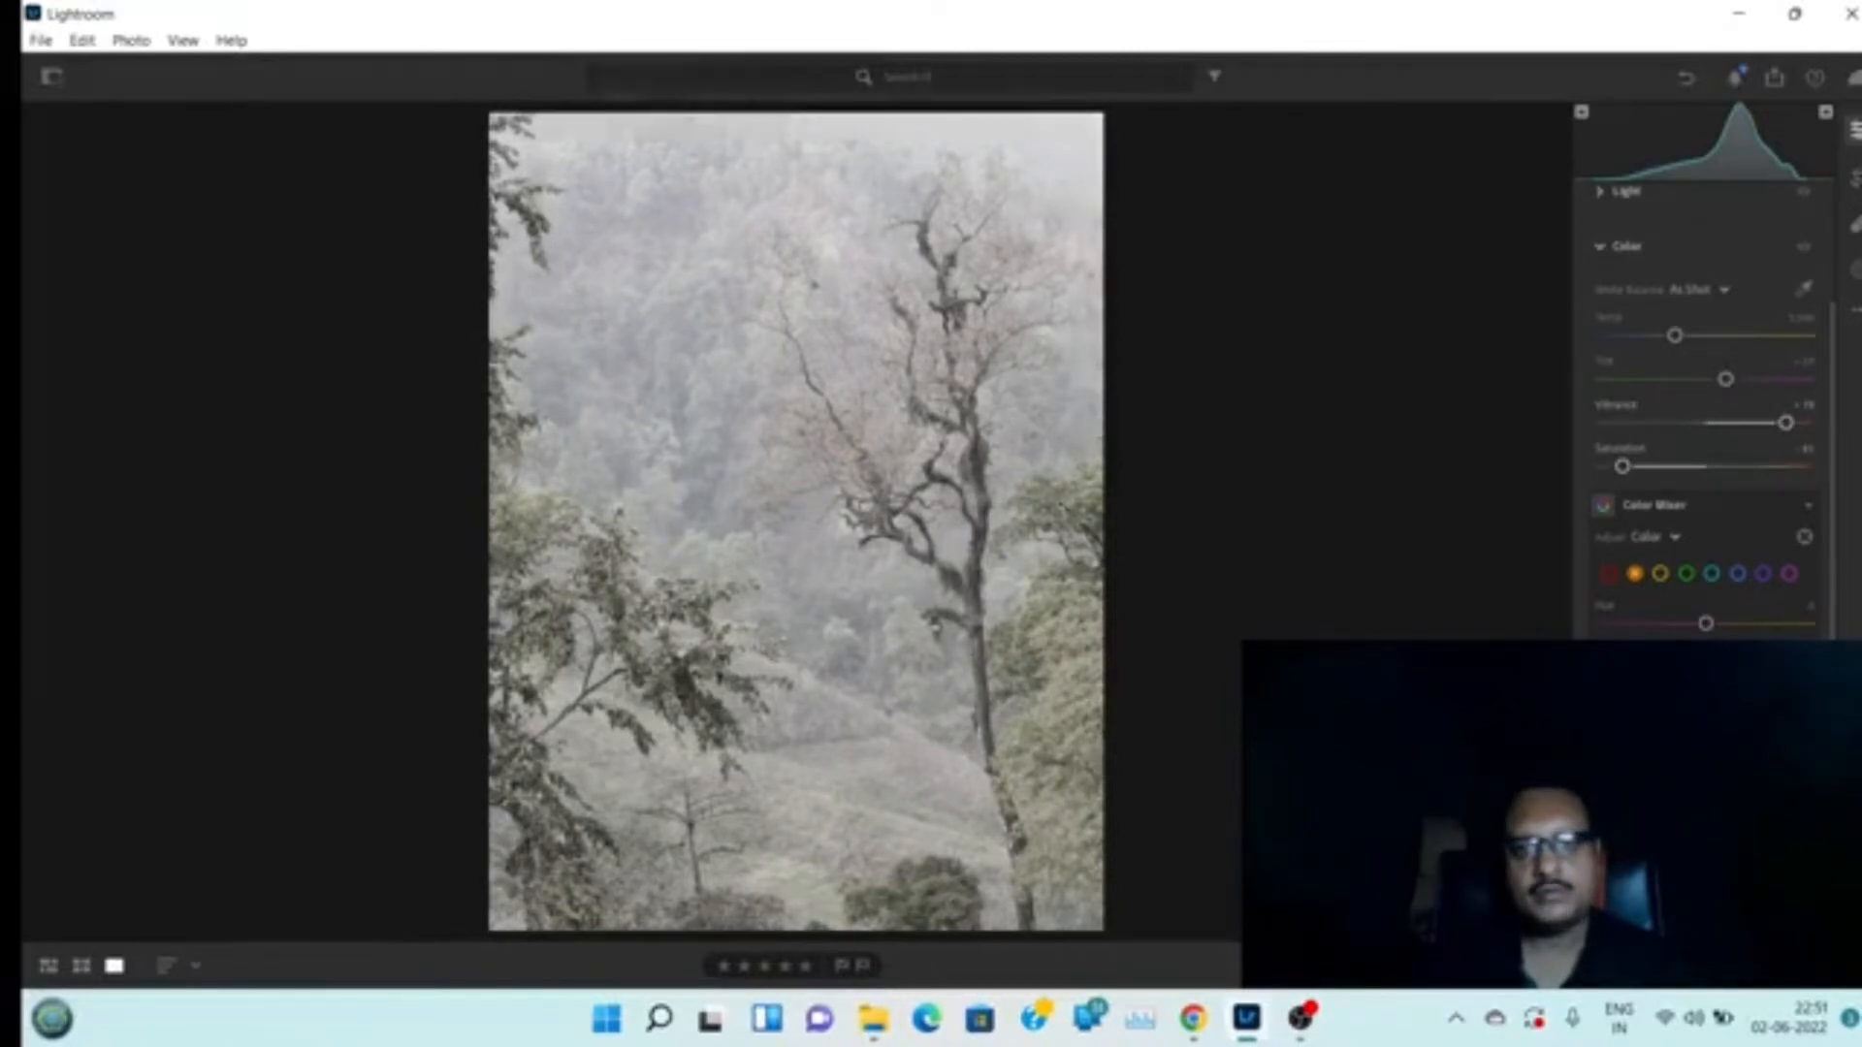
Zoom in on the tree and hillside to inspect the colour change
{"action": "left_click", "coordinate": [1067, 507]}
{"action": "left_click", "coordinate": [1002, 474]}
{"action": "left_click", "coordinate": [834, 430]}
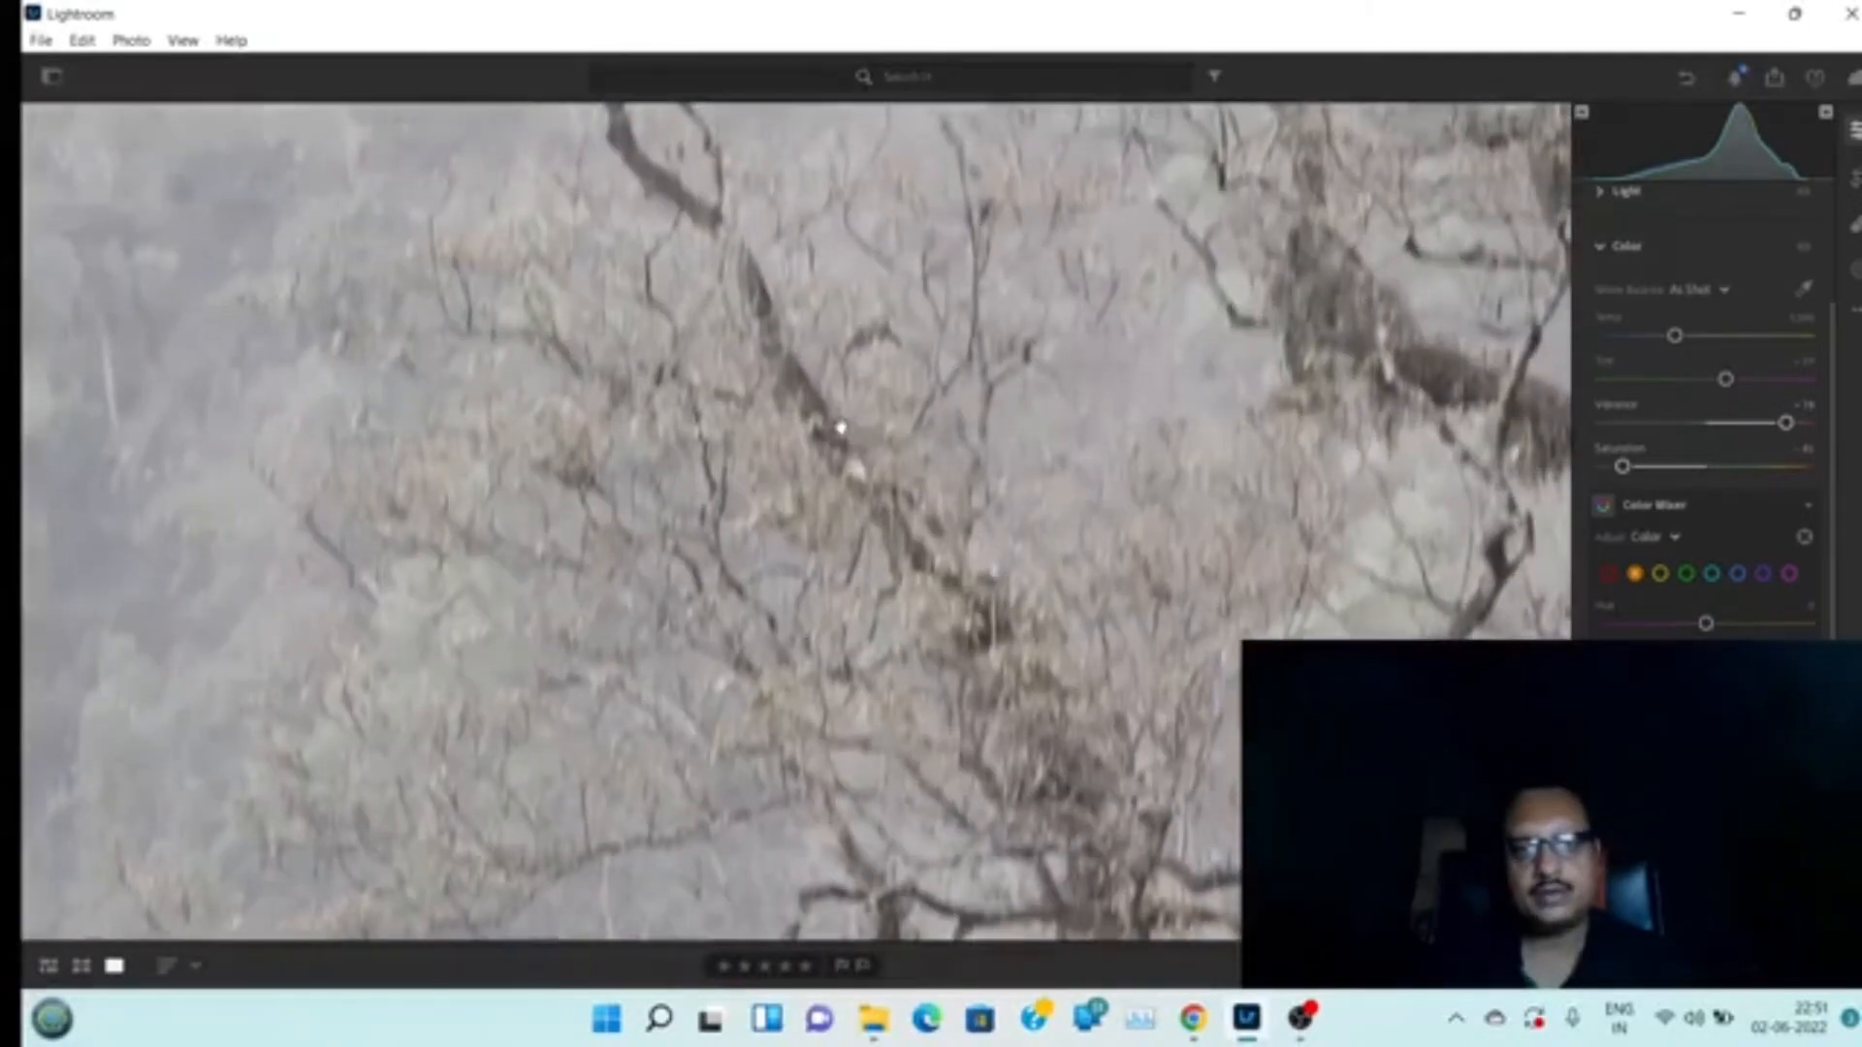
{"action": "left_click", "coordinate": [835, 430]}
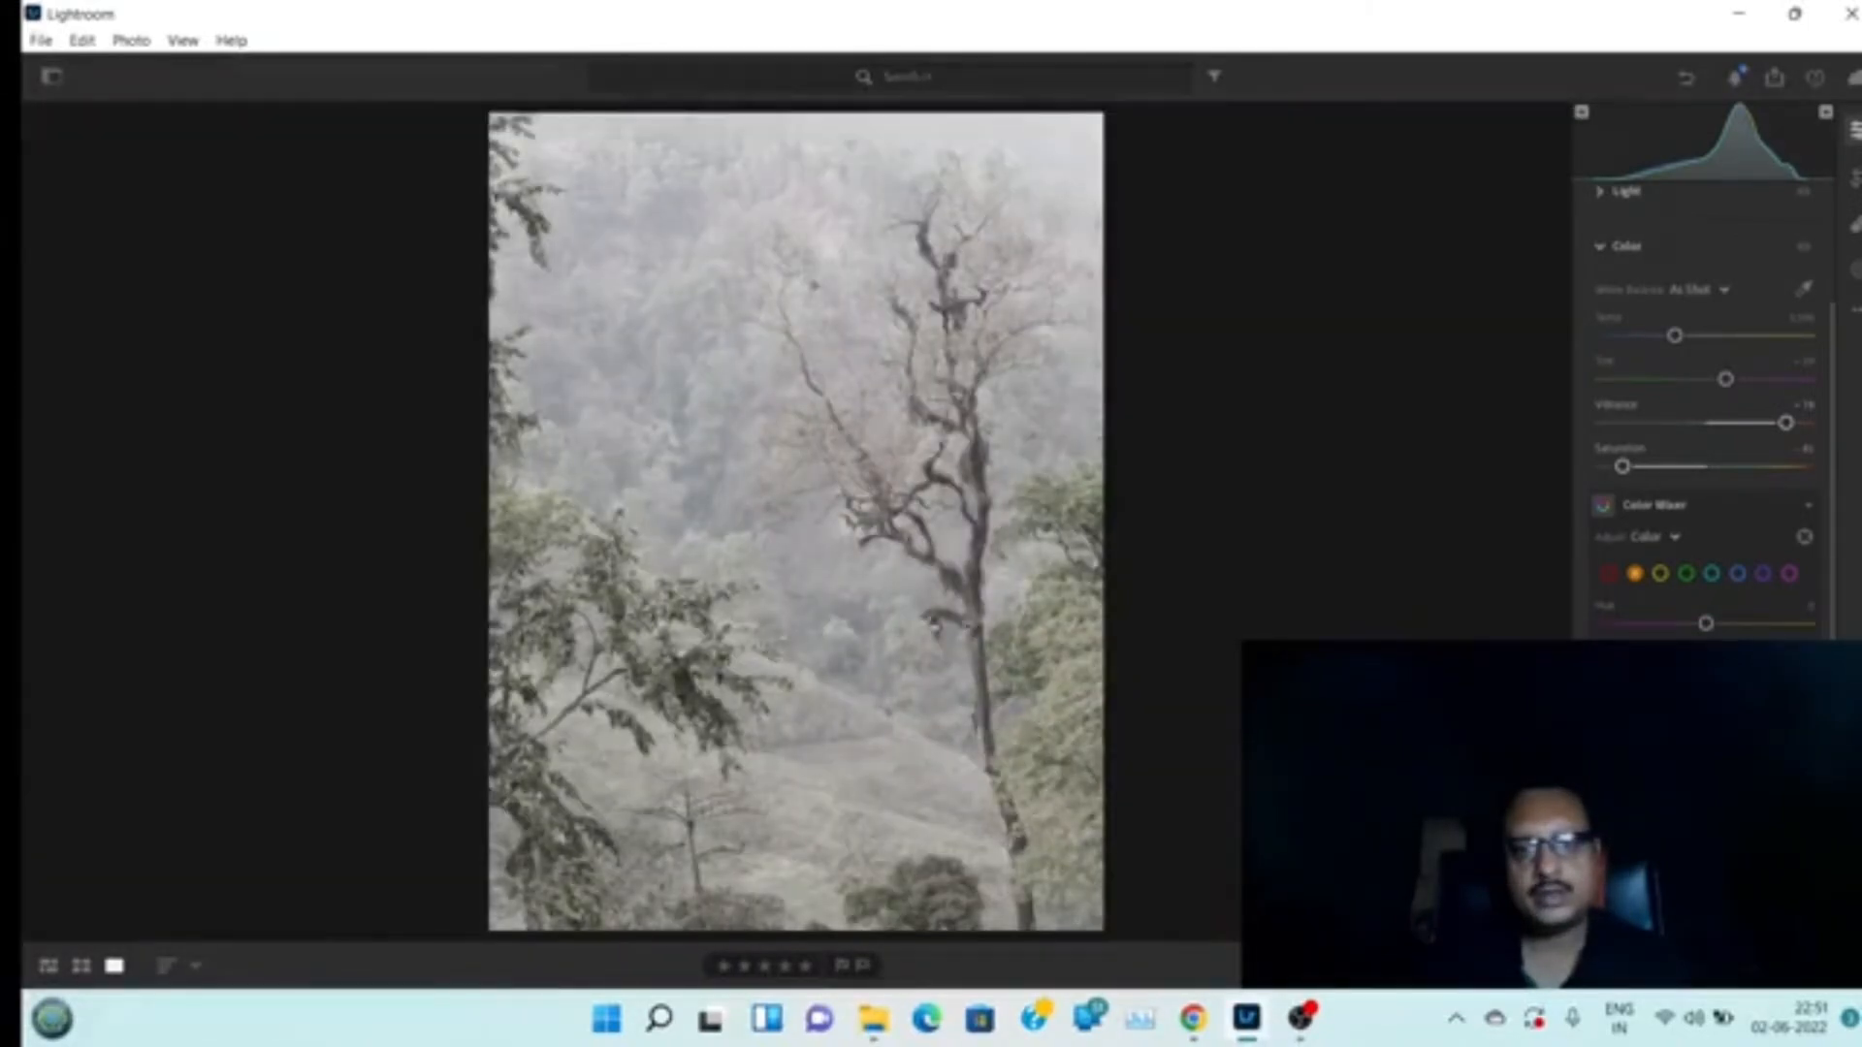
{"action": "left_click", "coordinate": [846, 715]}
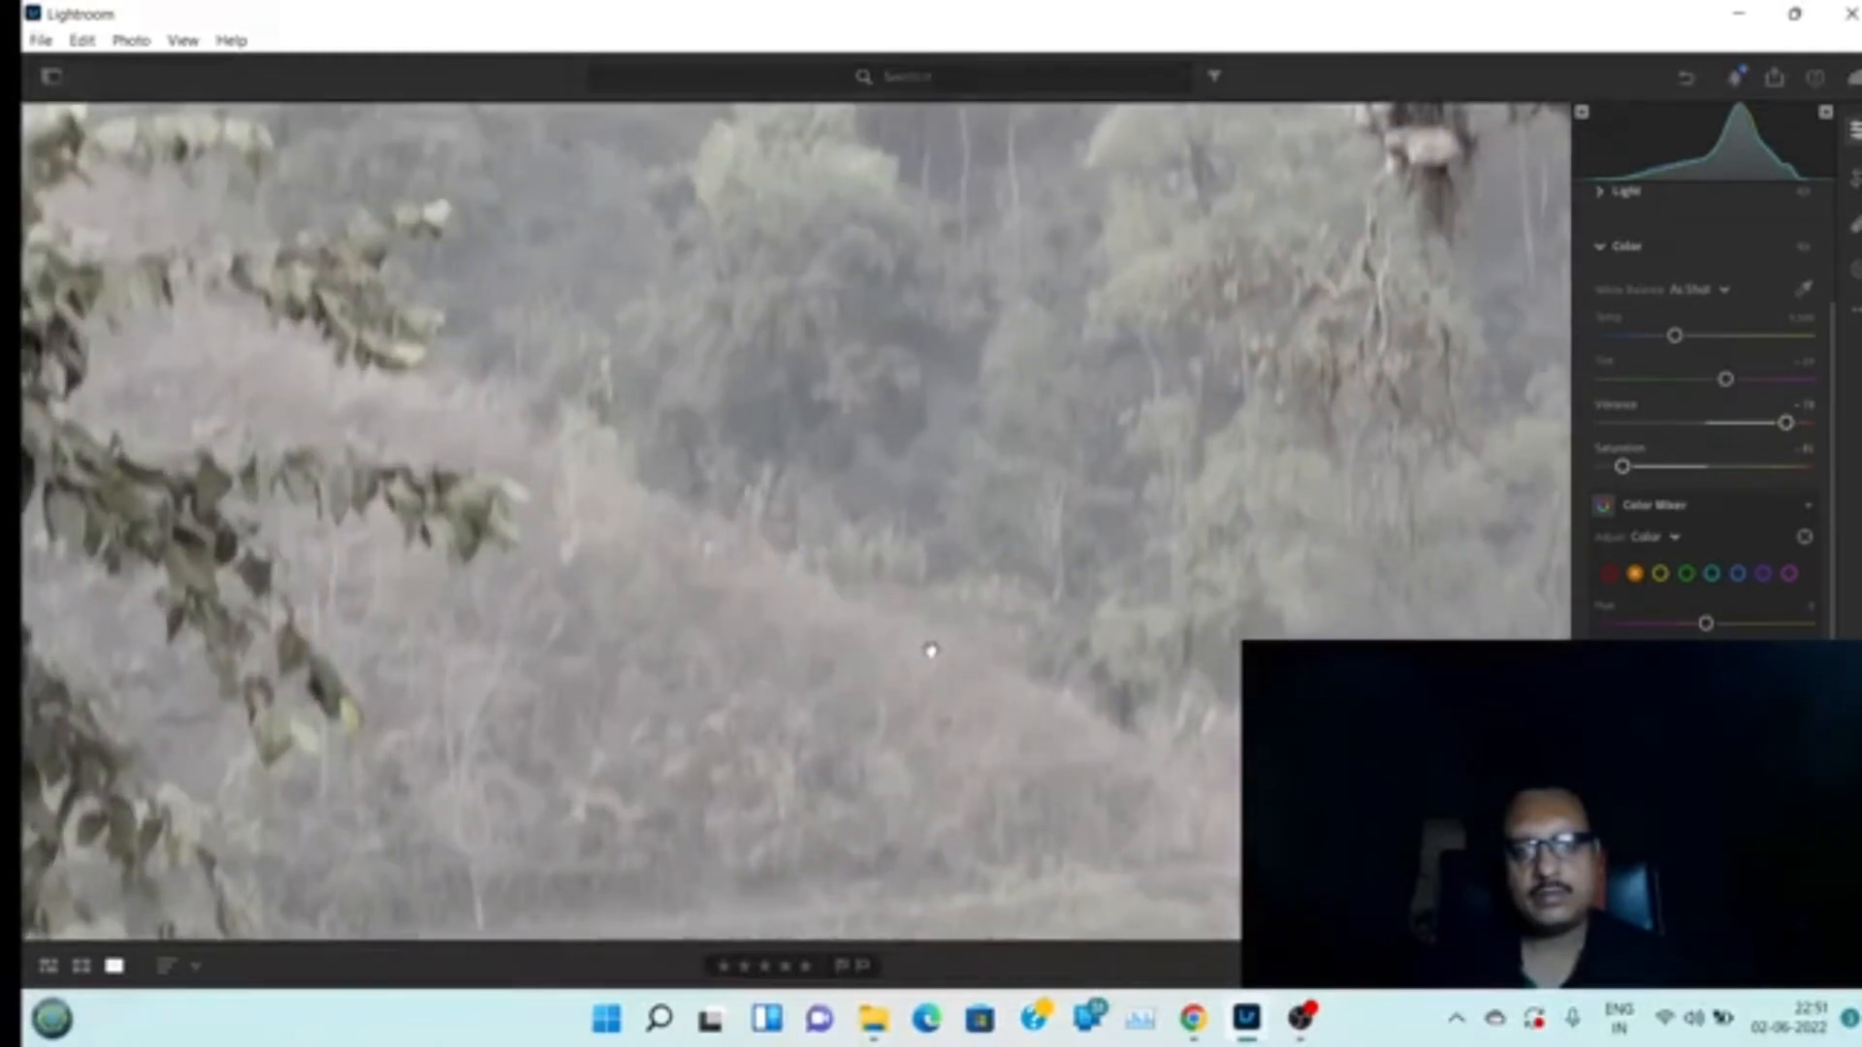
{"action": "left_click", "coordinate": [919, 682]}
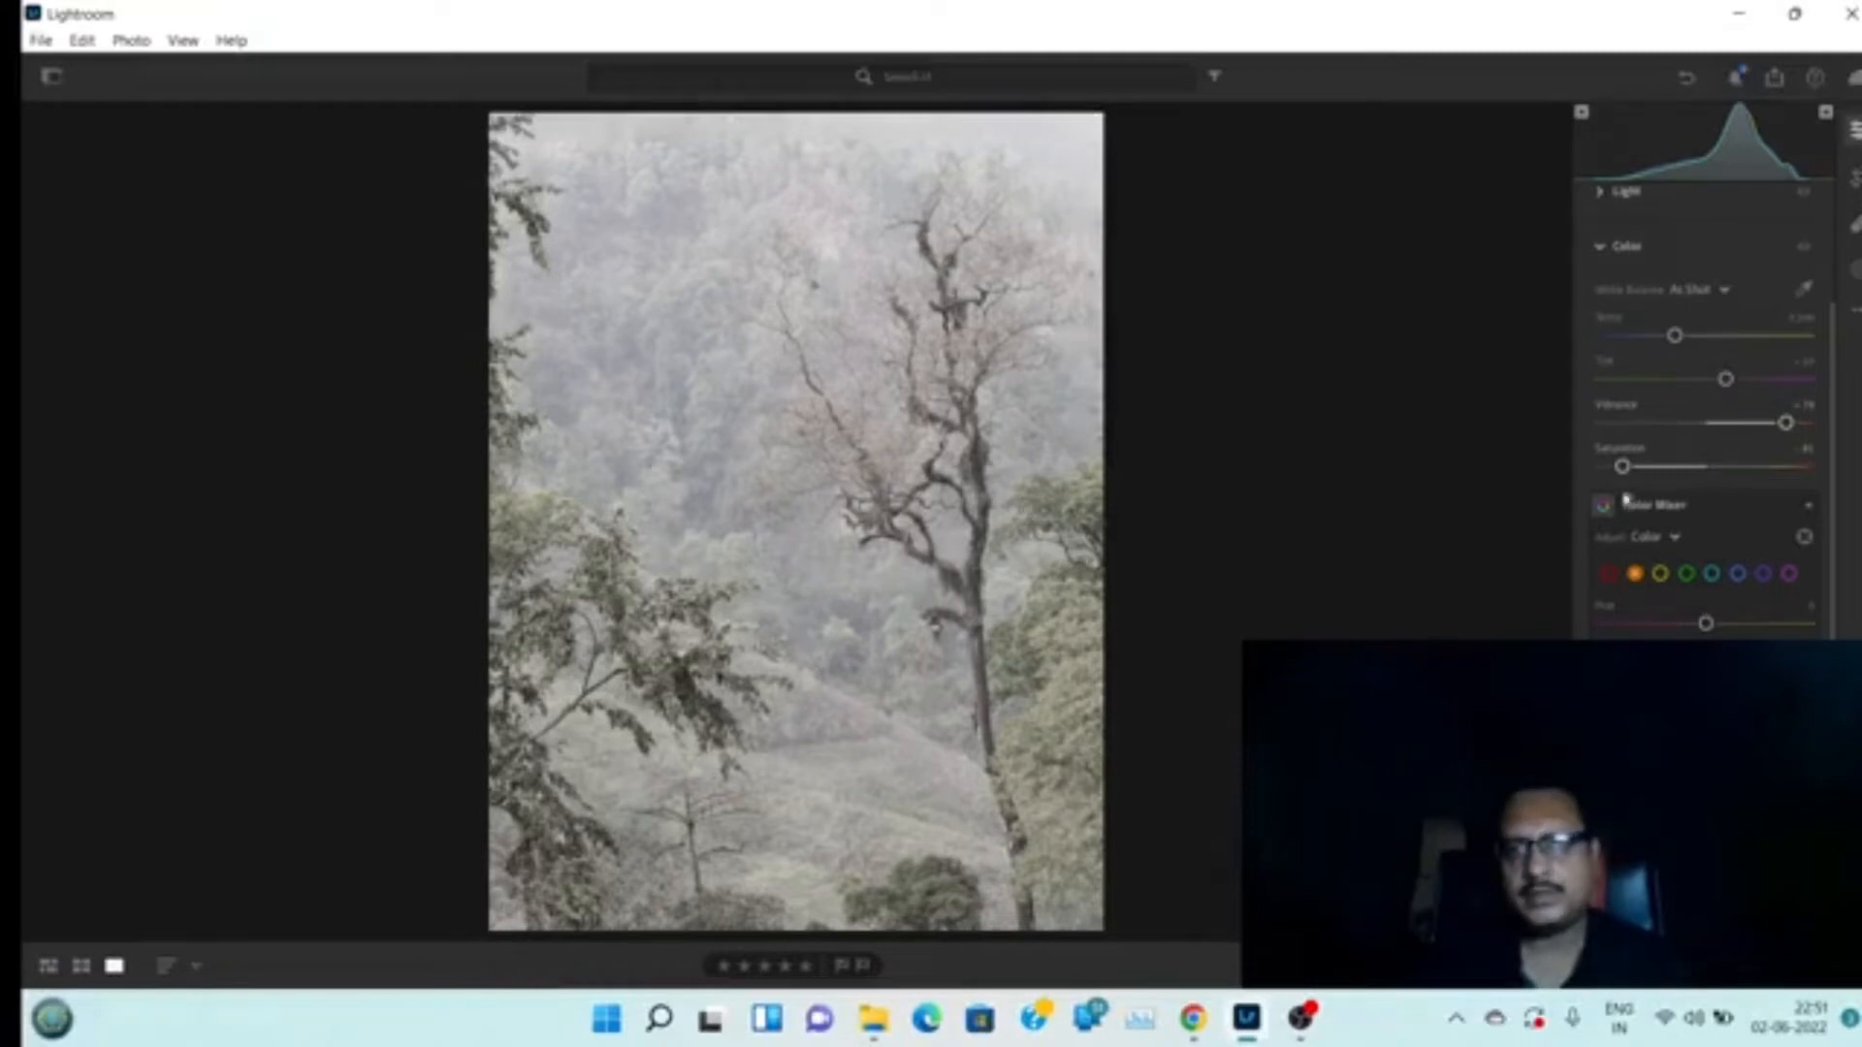
Reset Saturation and Vibrance to 0
{"action": "left_click_drag", "start_coordinate": [1622, 466], "coordinate": [1706, 466]}
{"action": "double_click", "coordinate": [1788, 425]}
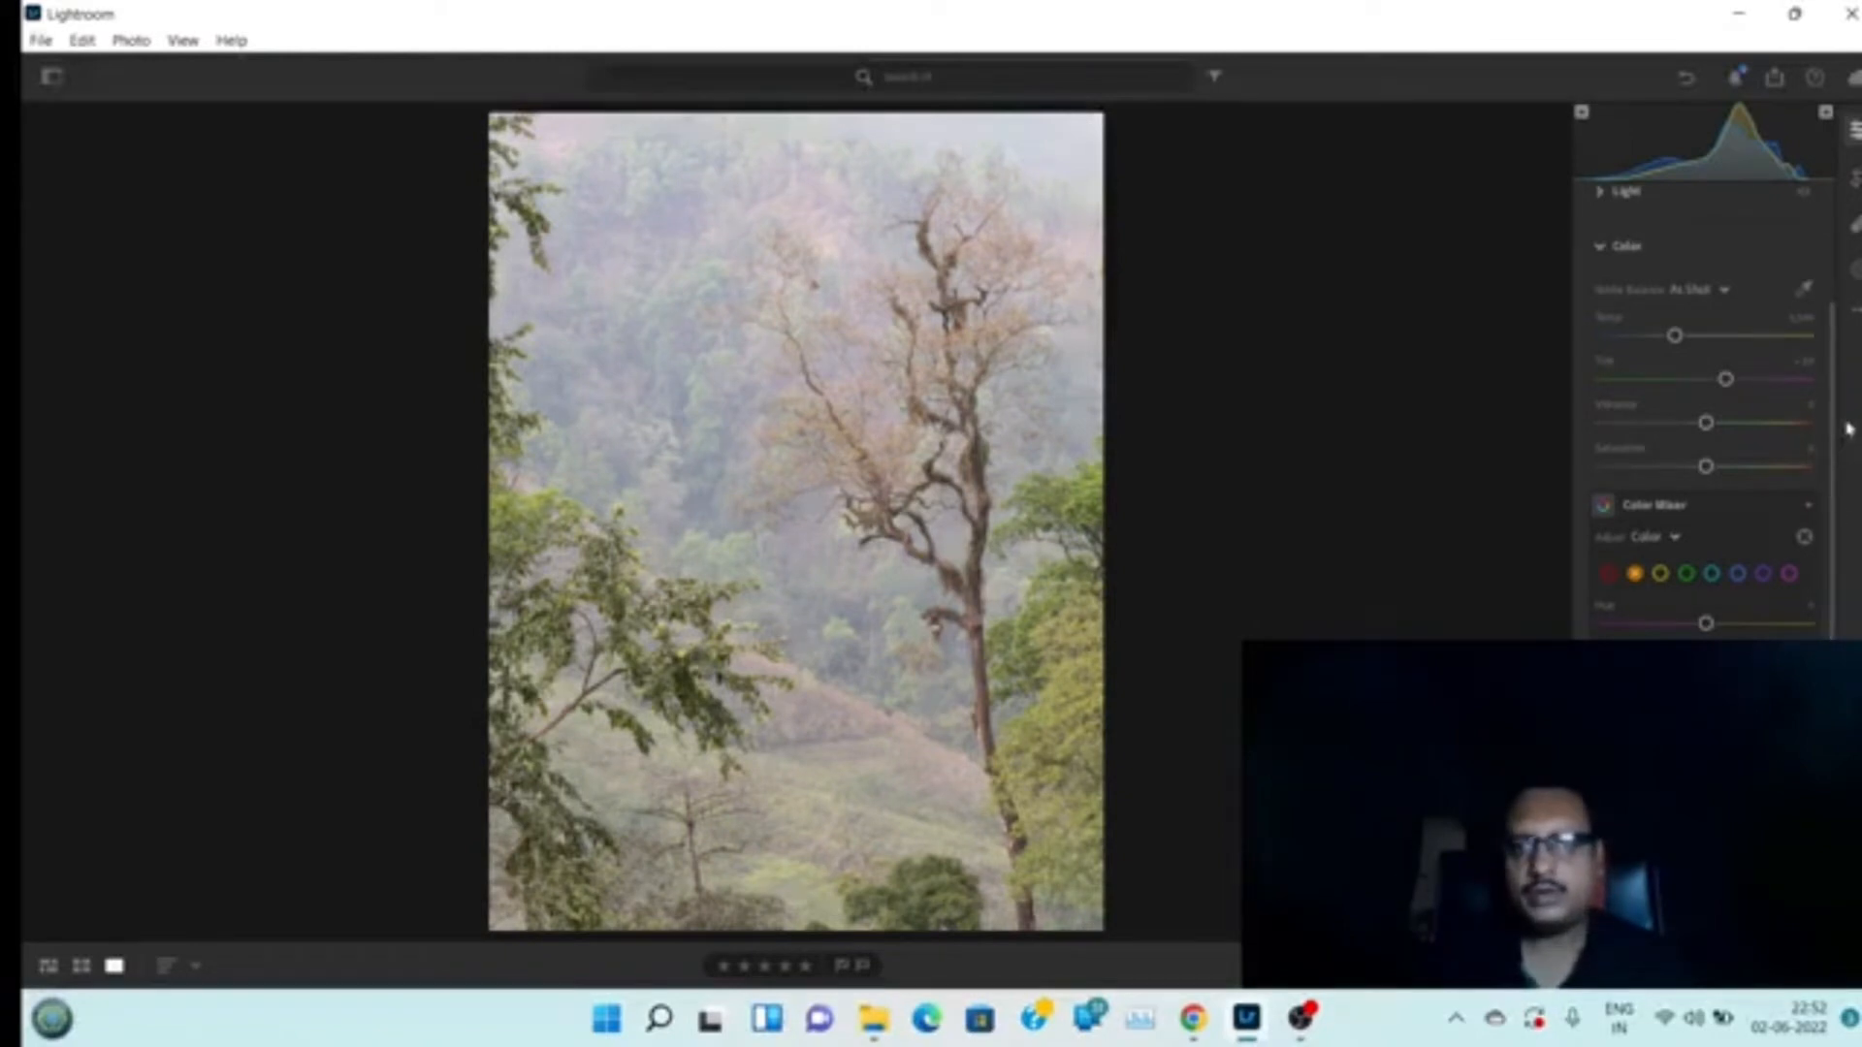
Create a linear gradient mask running from the top of the photo down to about its middle
{"action": "left_click", "coordinate": [1855, 270]}
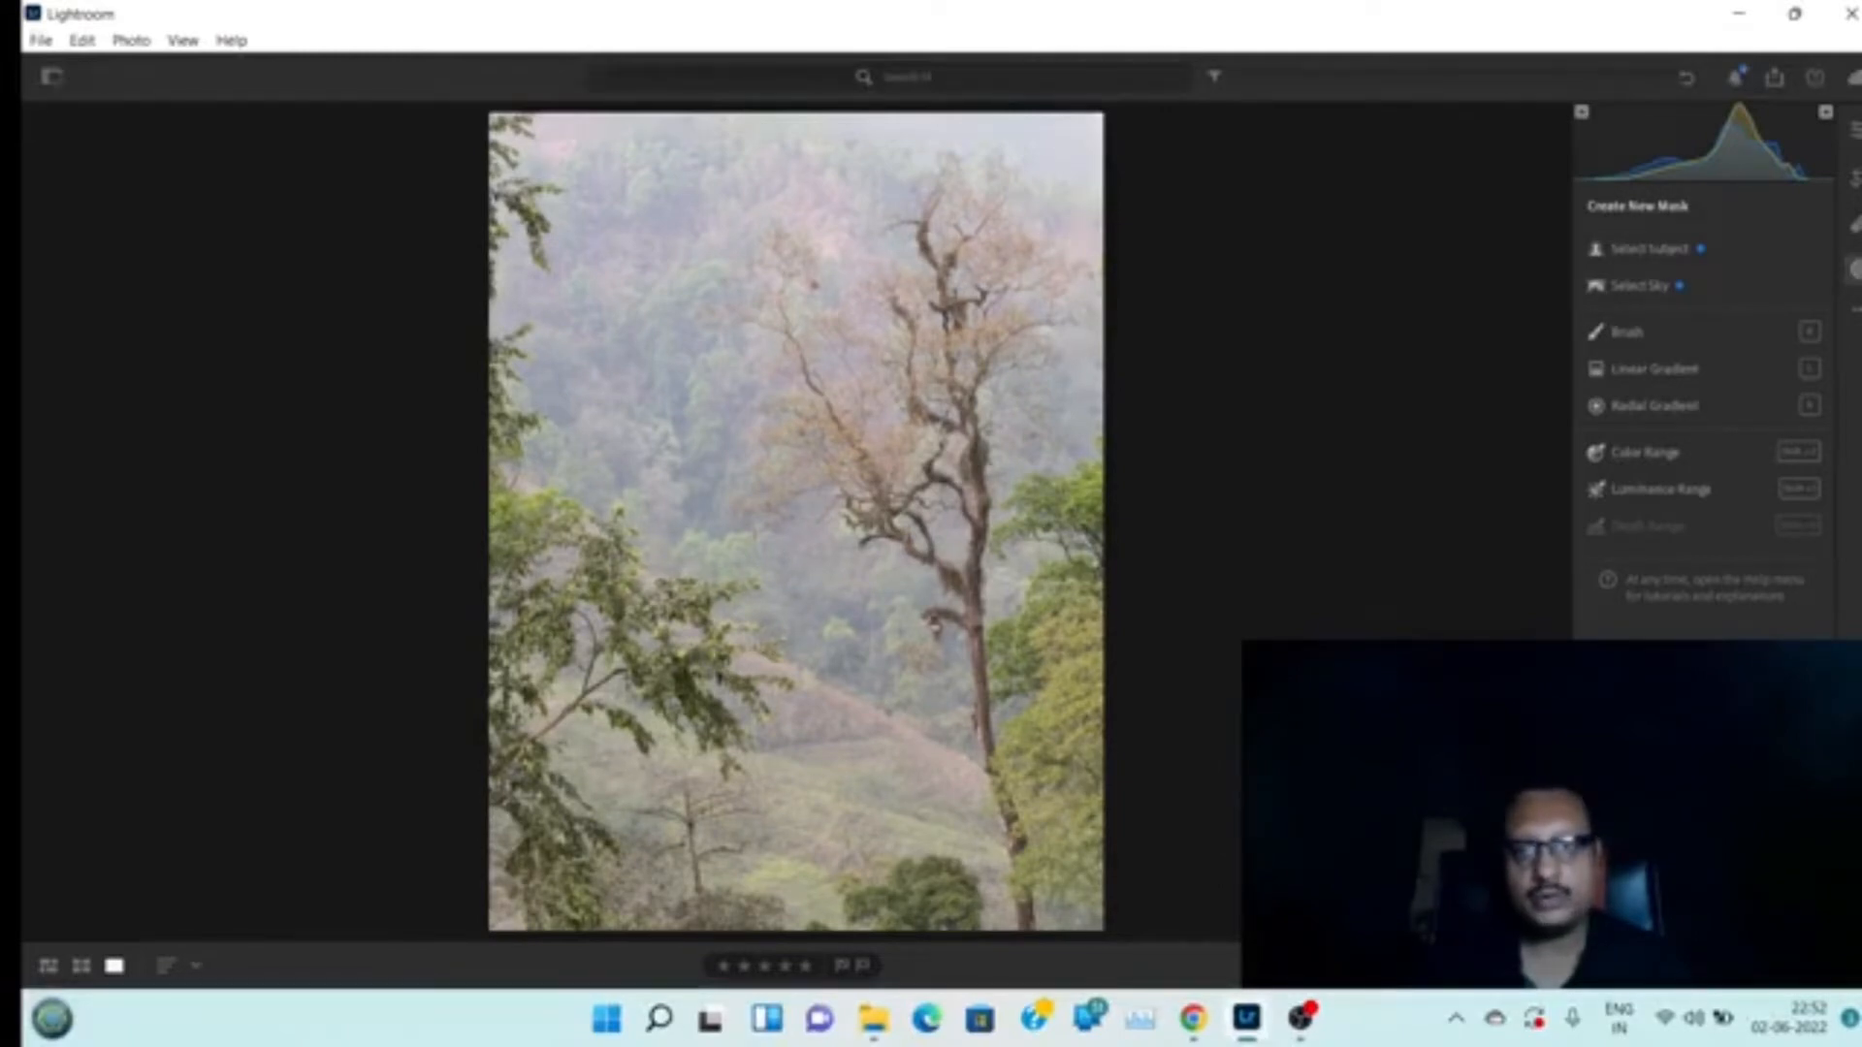
{"action": "left_click", "coordinate": [1665, 372]}
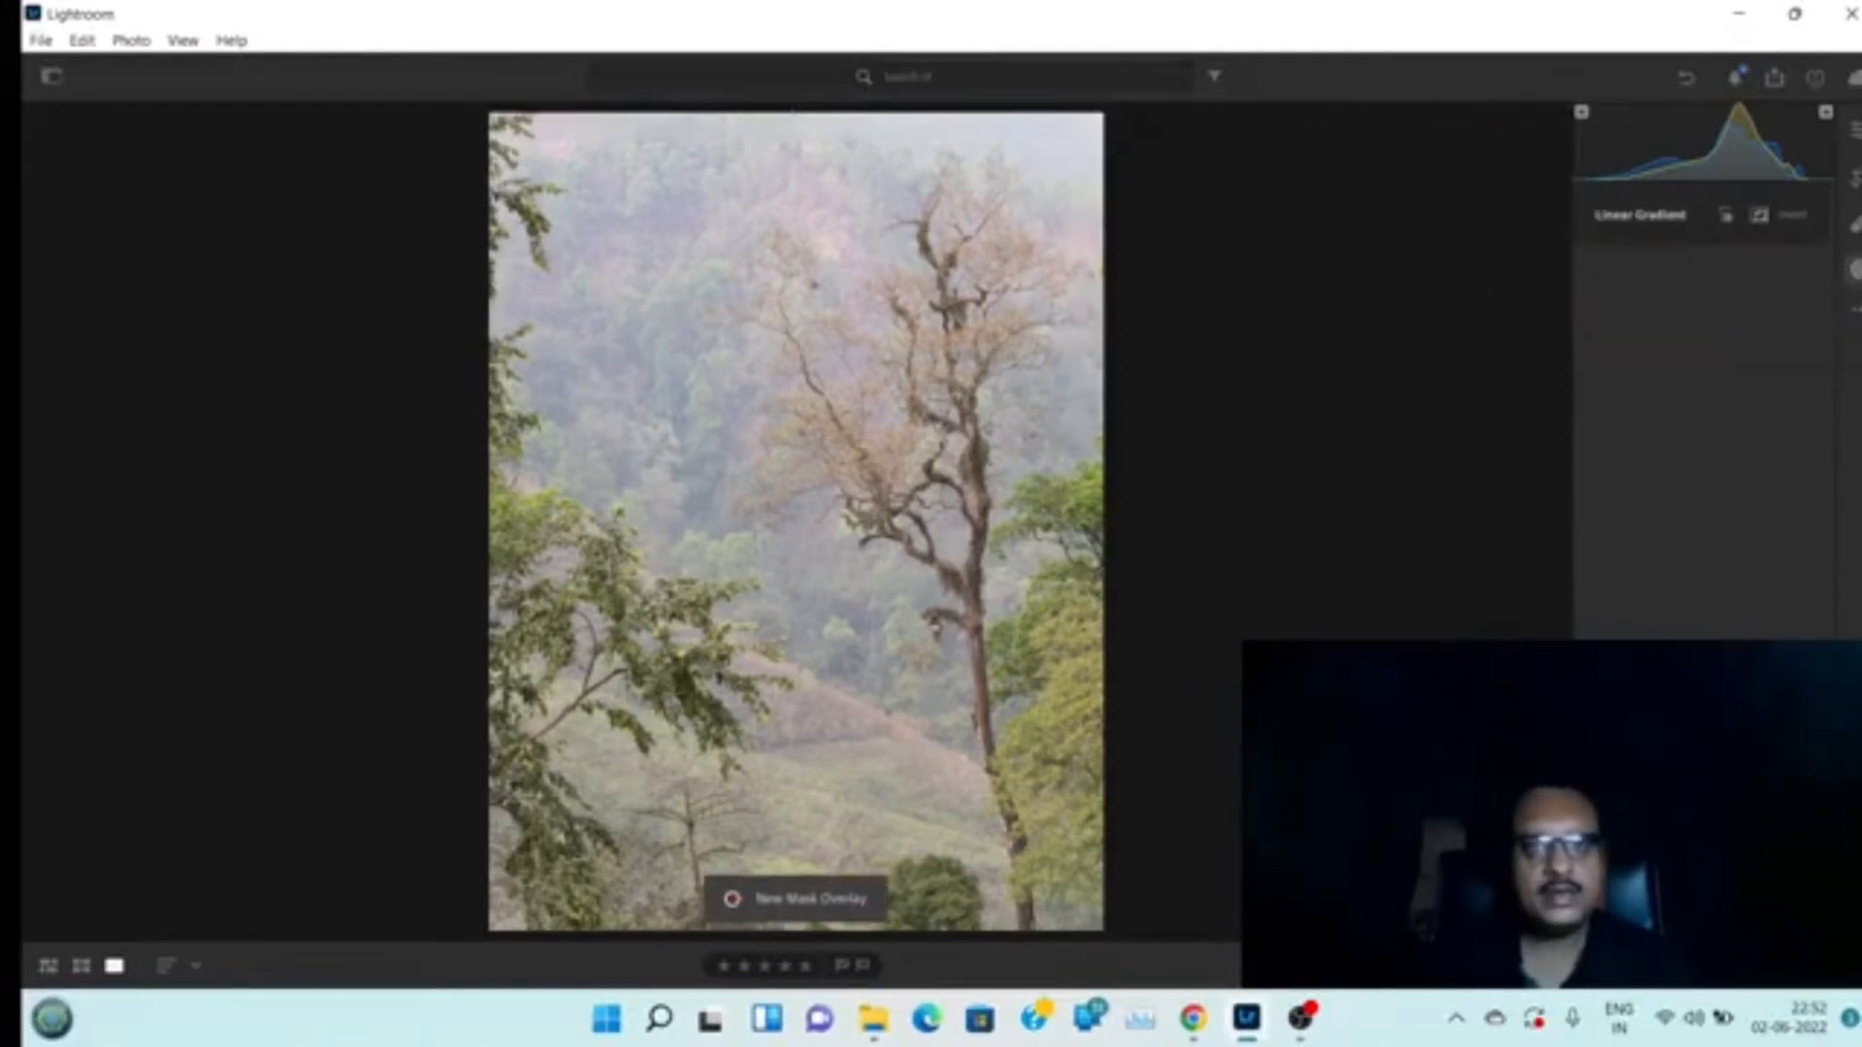
{"action": "left_click_drag", "start_coordinate": [789, 110], "coordinate": [790, 622]}
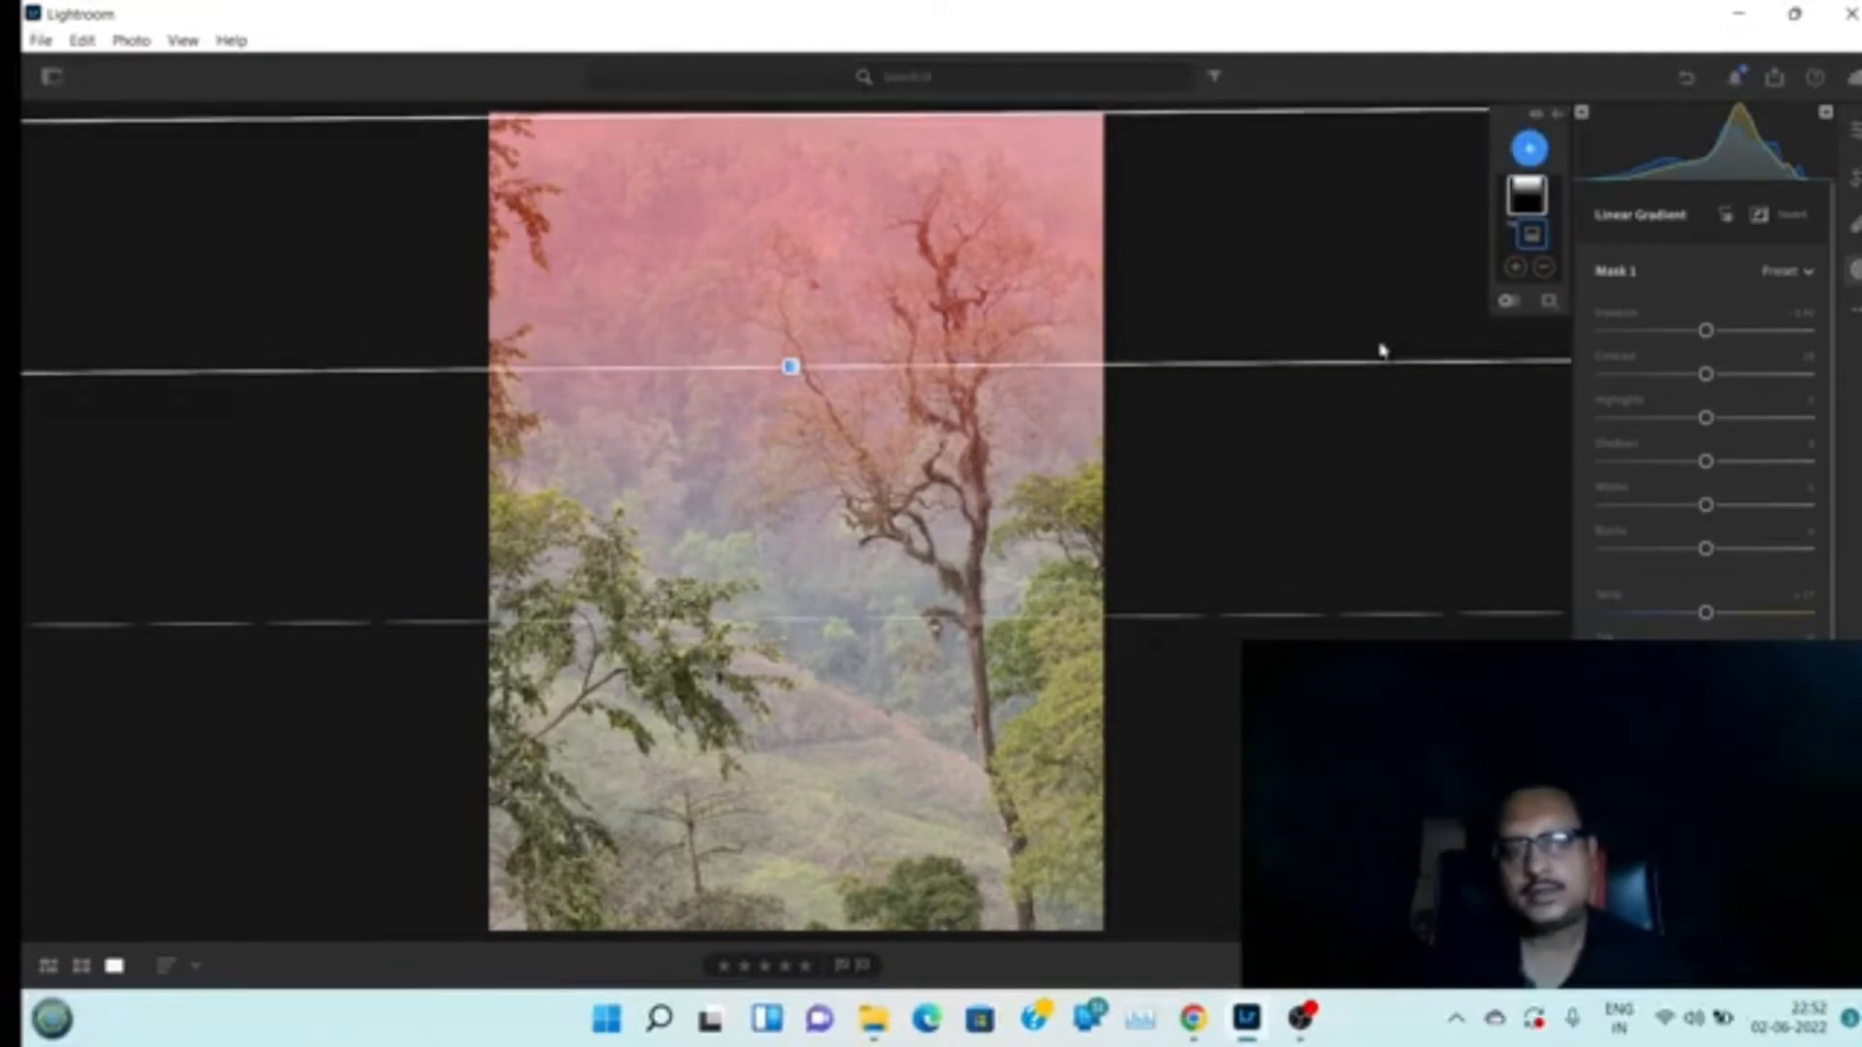
{"action": "left_click_drag", "start_coordinate": [790, 366], "coordinate": [789, 416]}
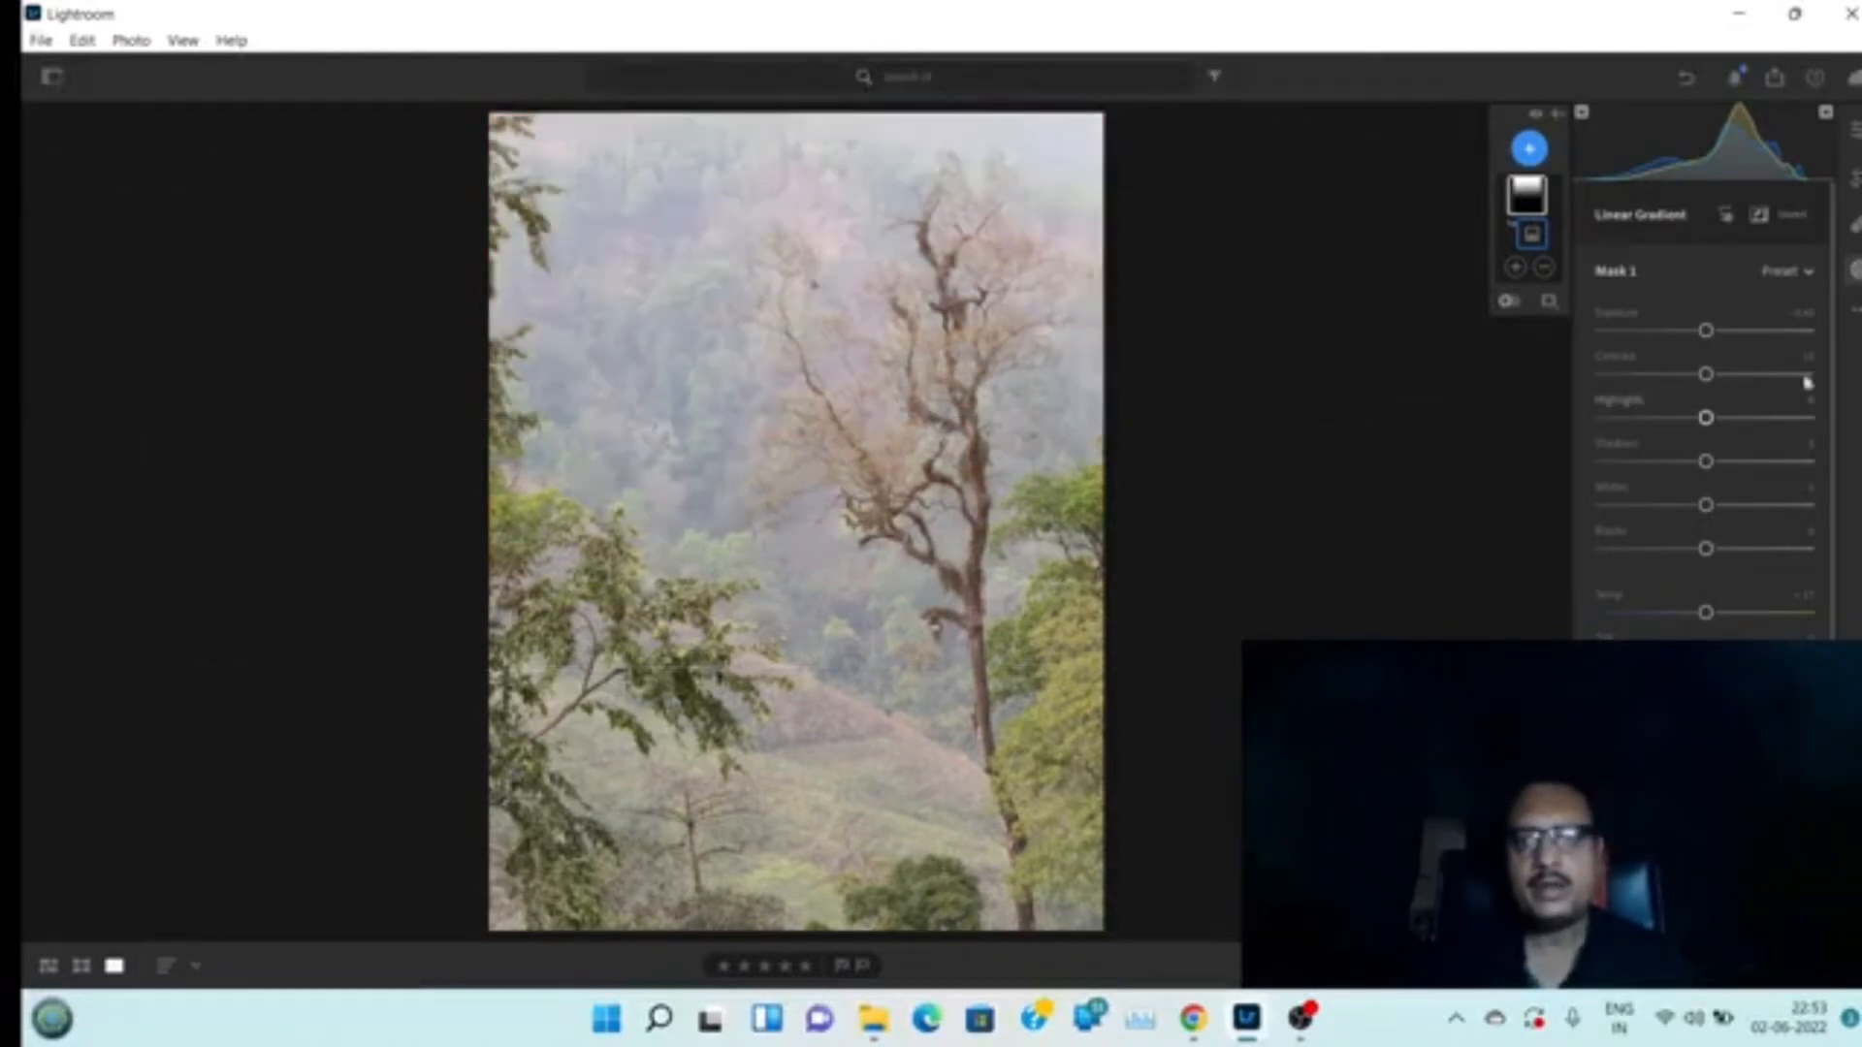
Within the gradient mask, lower Dehaze, Texture and Saturation to haze the upper part of the photo
{"action": "left_click_drag", "start_coordinate": [1841, 339], "coordinate": [1843, 519]}
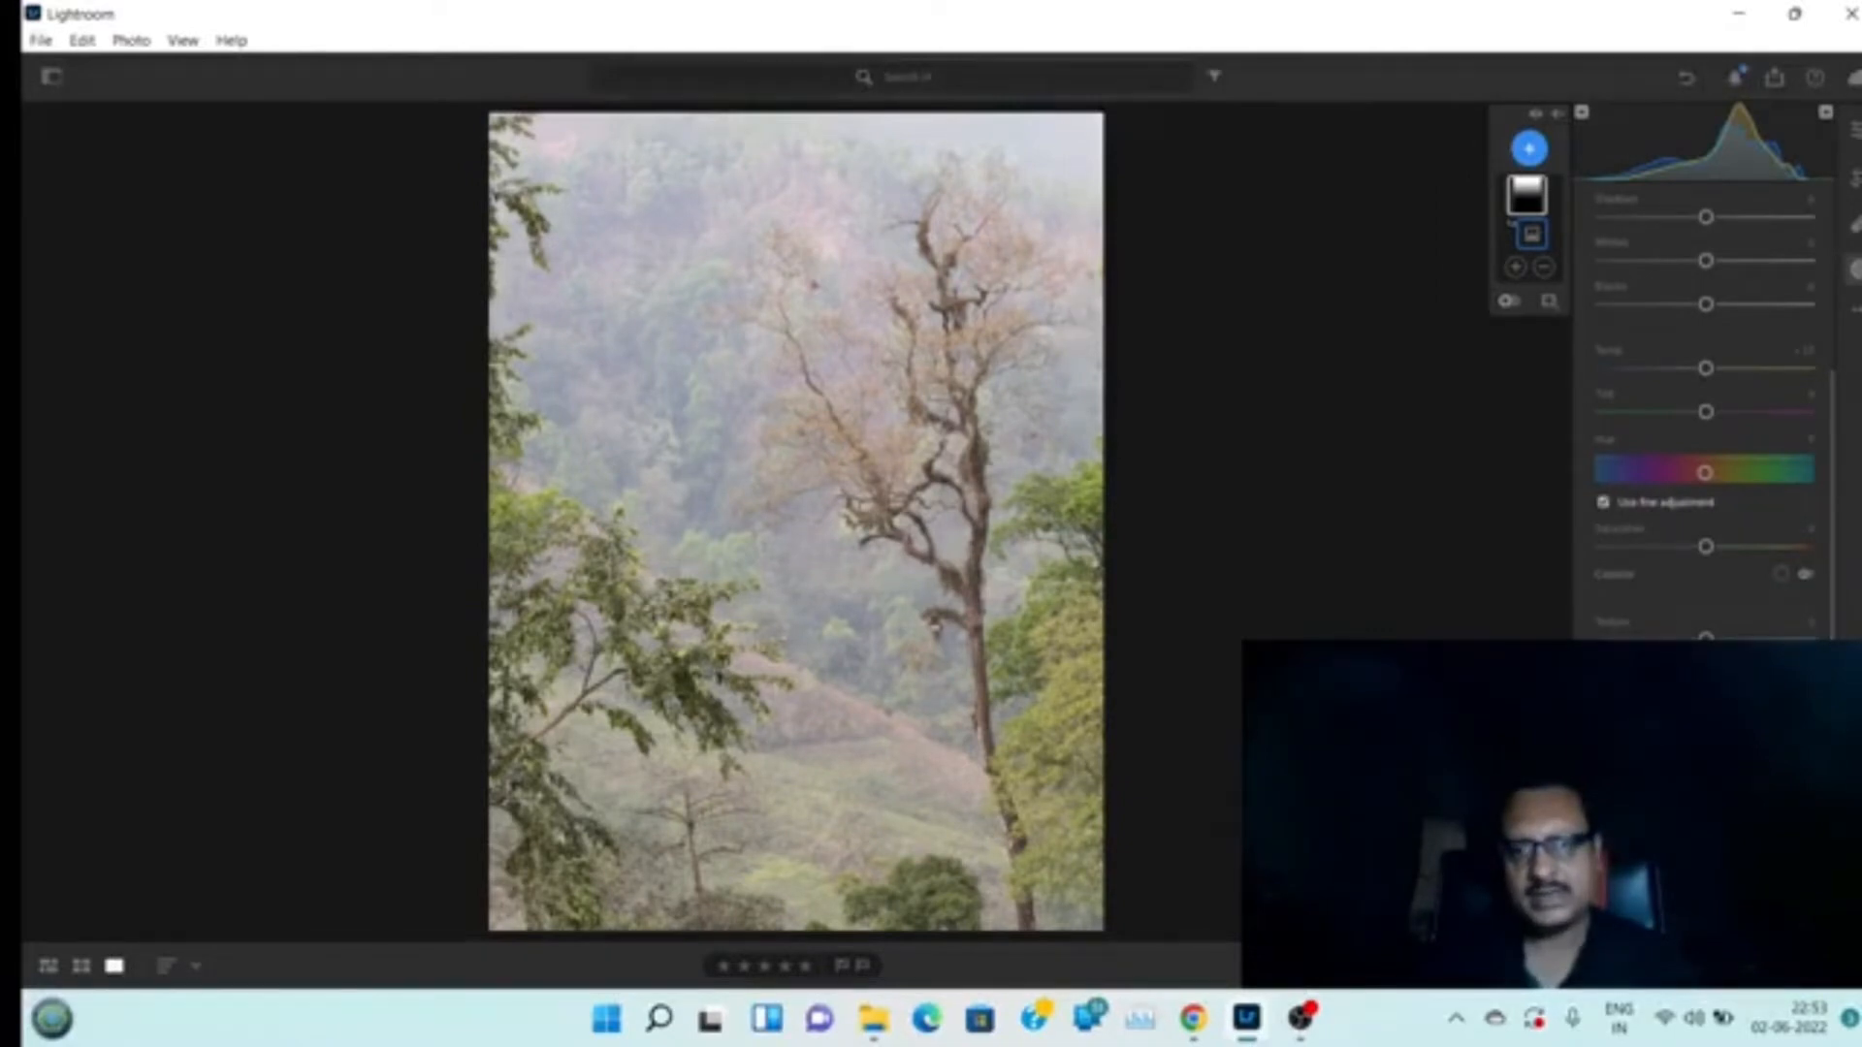
{"action": "left_click", "coordinate": [1527, 196]}
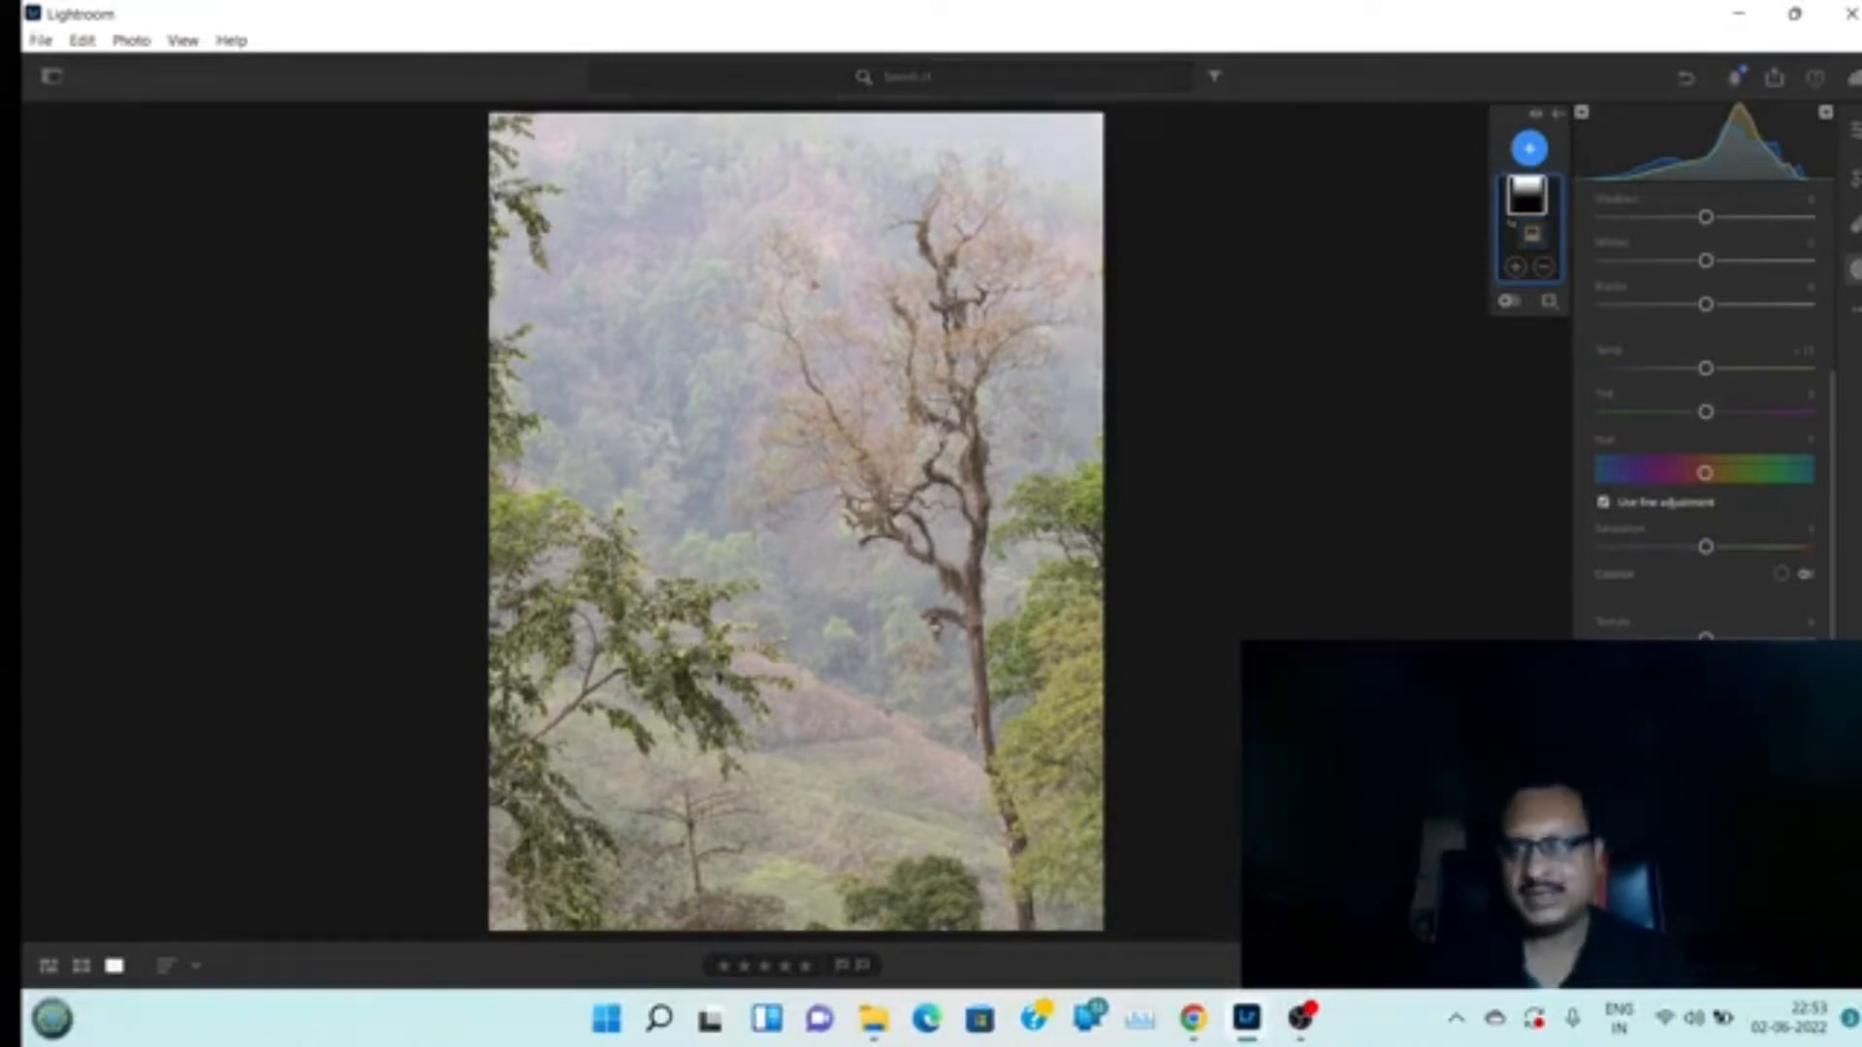
{"action": "left_click_drag", "start_coordinate": [1706, 726], "coordinate": [1647, 726]}
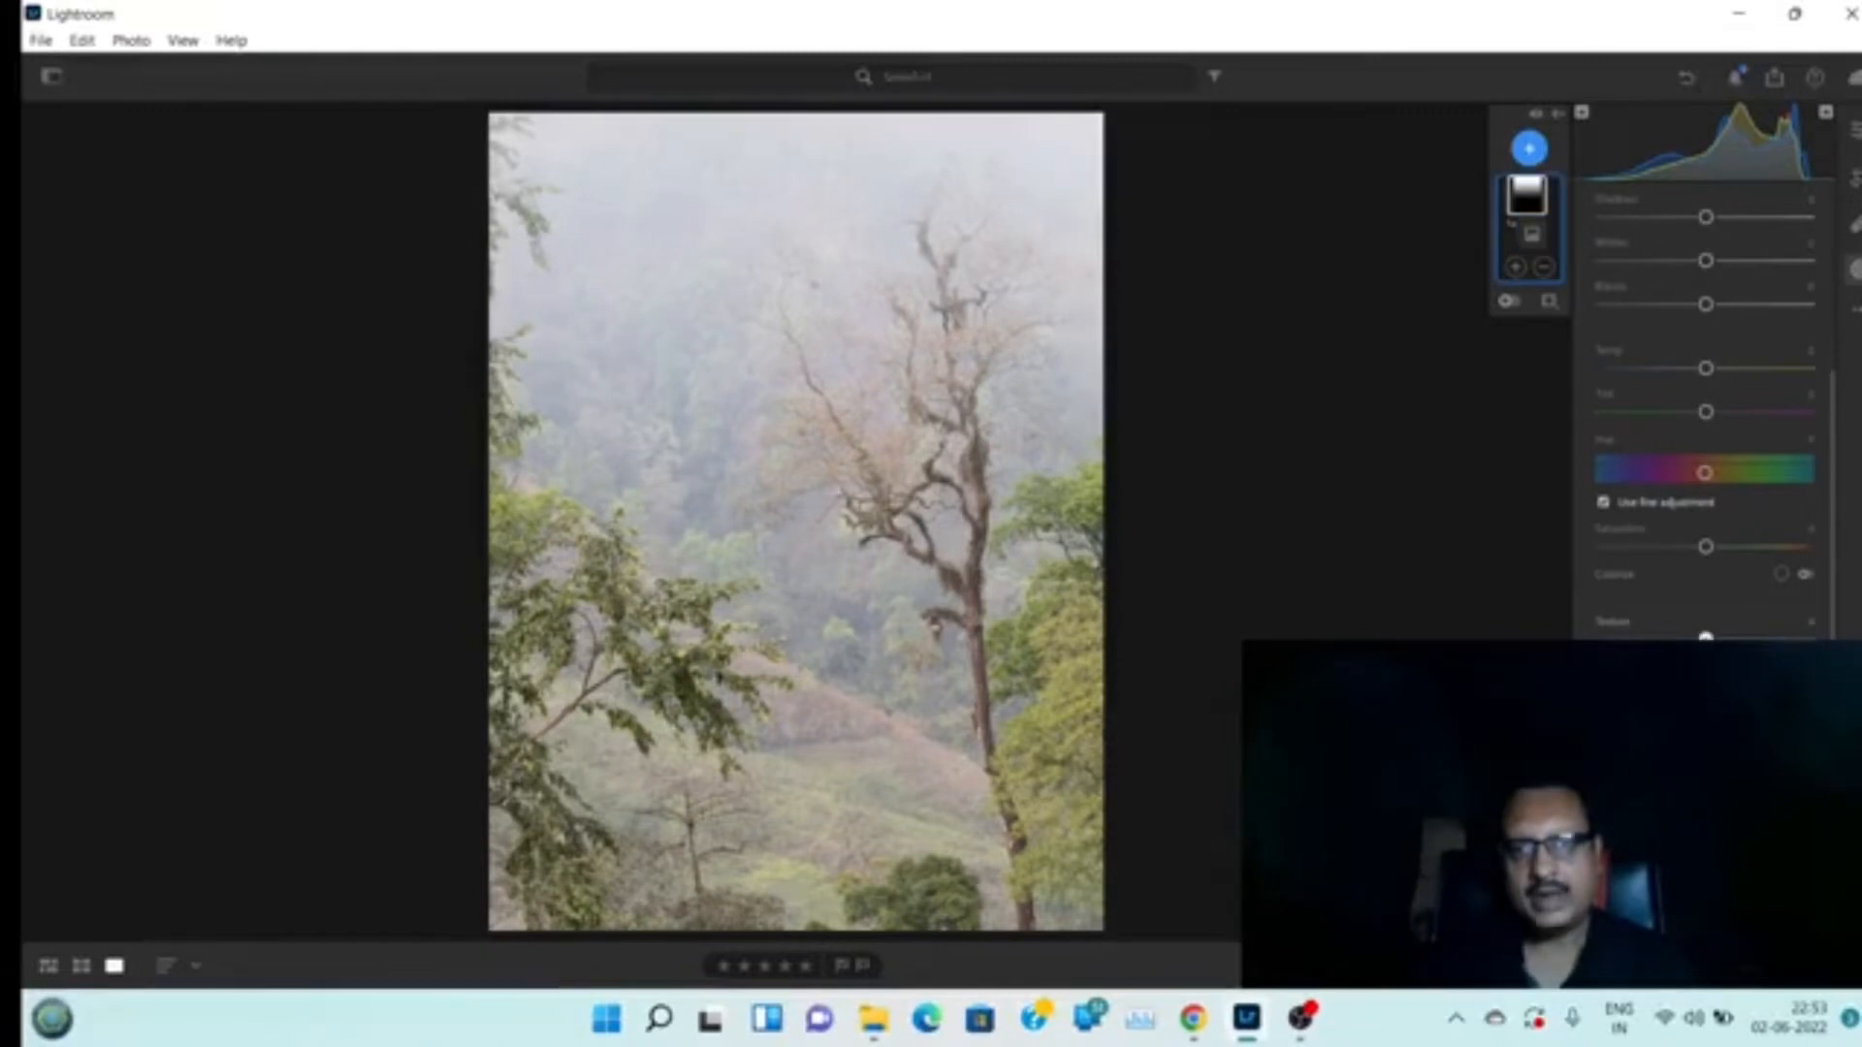
{"action": "left_click_drag", "start_coordinate": [1706, 638], "coordinate": [1648, 638]}
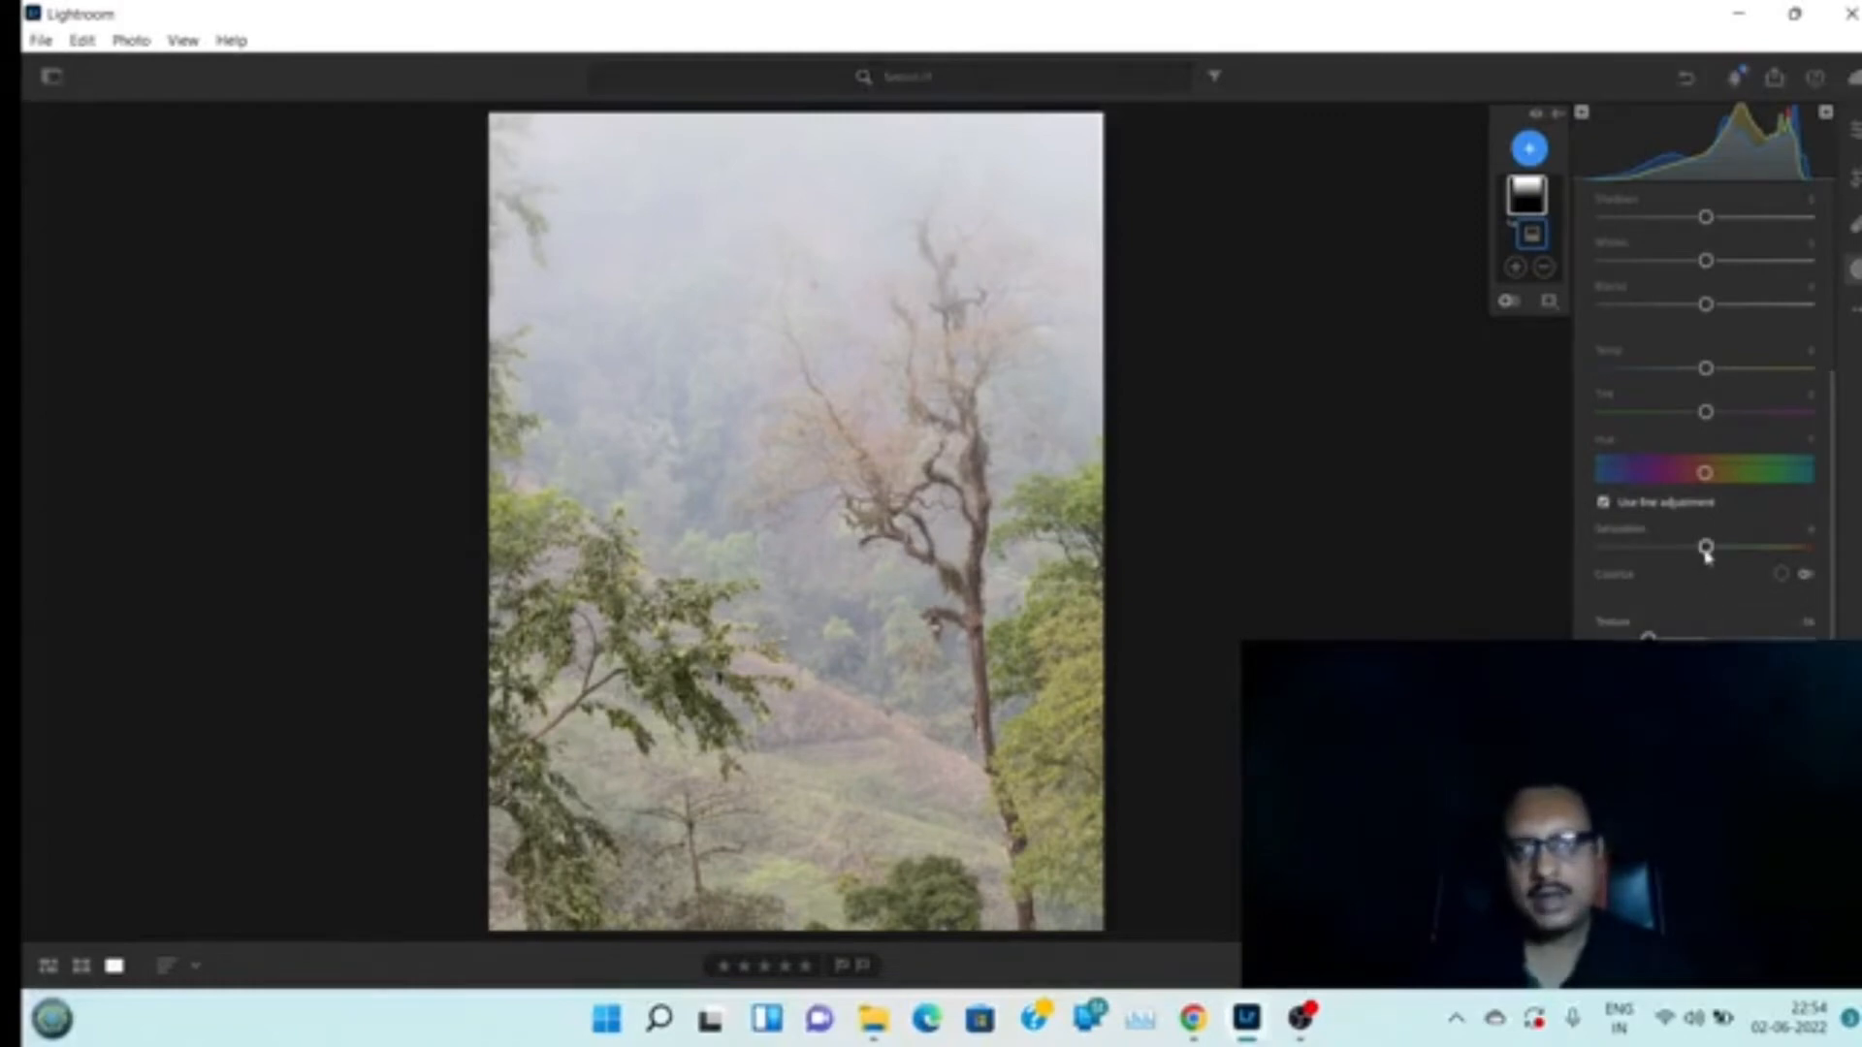
{"action": "left_click_drag", "start_coordinate": [1706, 550], "coordinate": [1661, 550]}
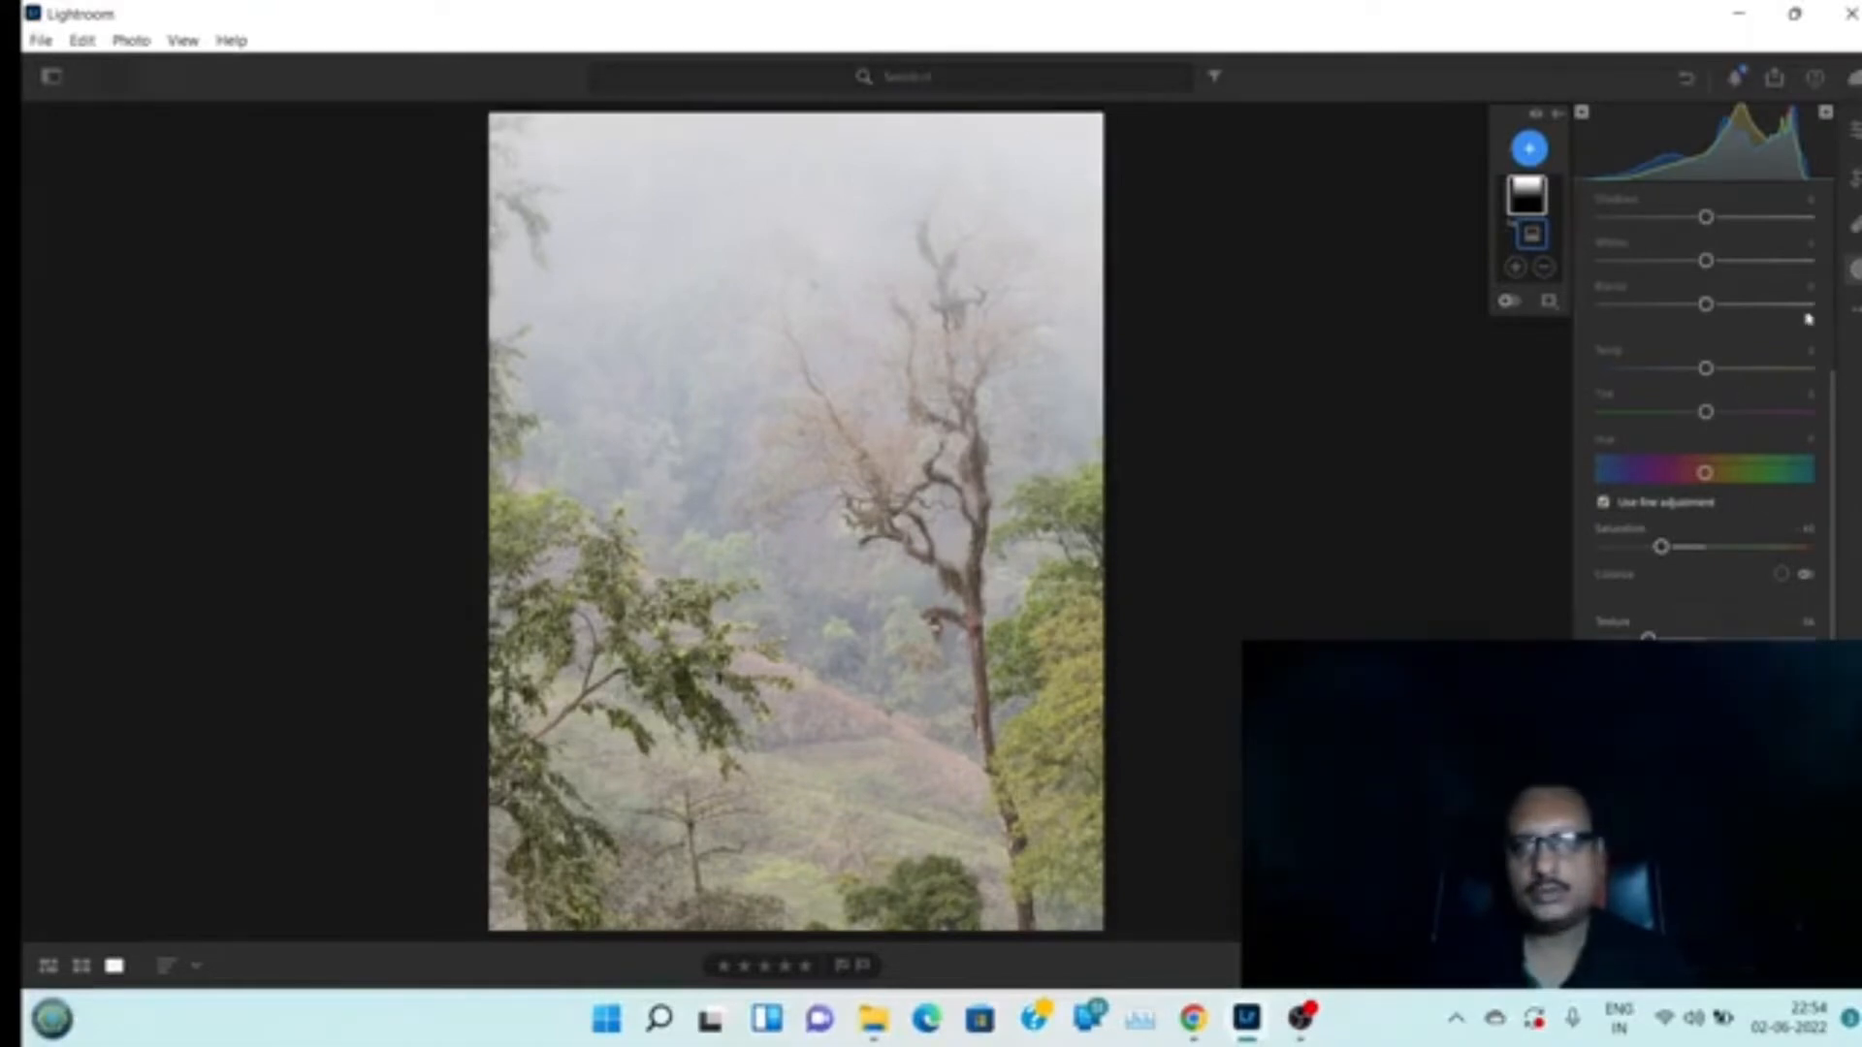
Return to the main edit panel and toggle the before/after view of the photo
{"action": "left_click", "coordinate": [1857, 134]}
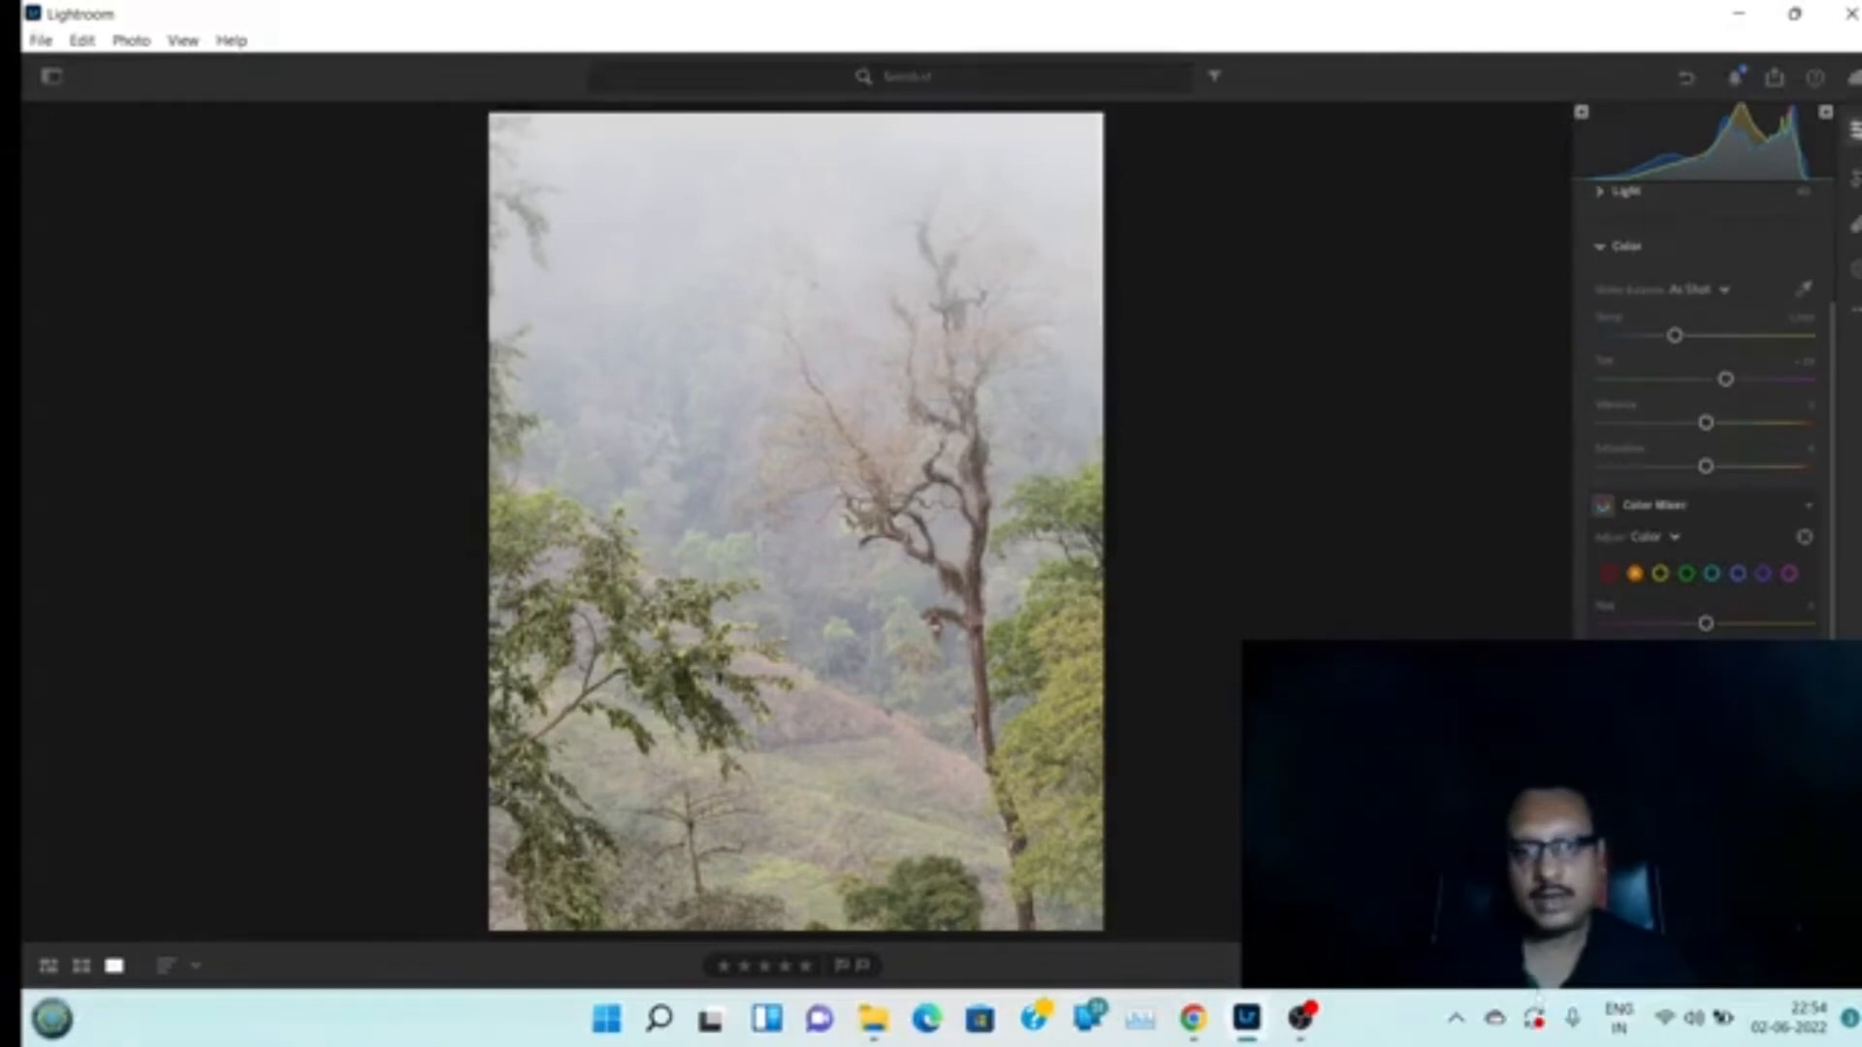
{"action": "key", "text": "backslash"}
{"action": "key", "text": "backslash"}
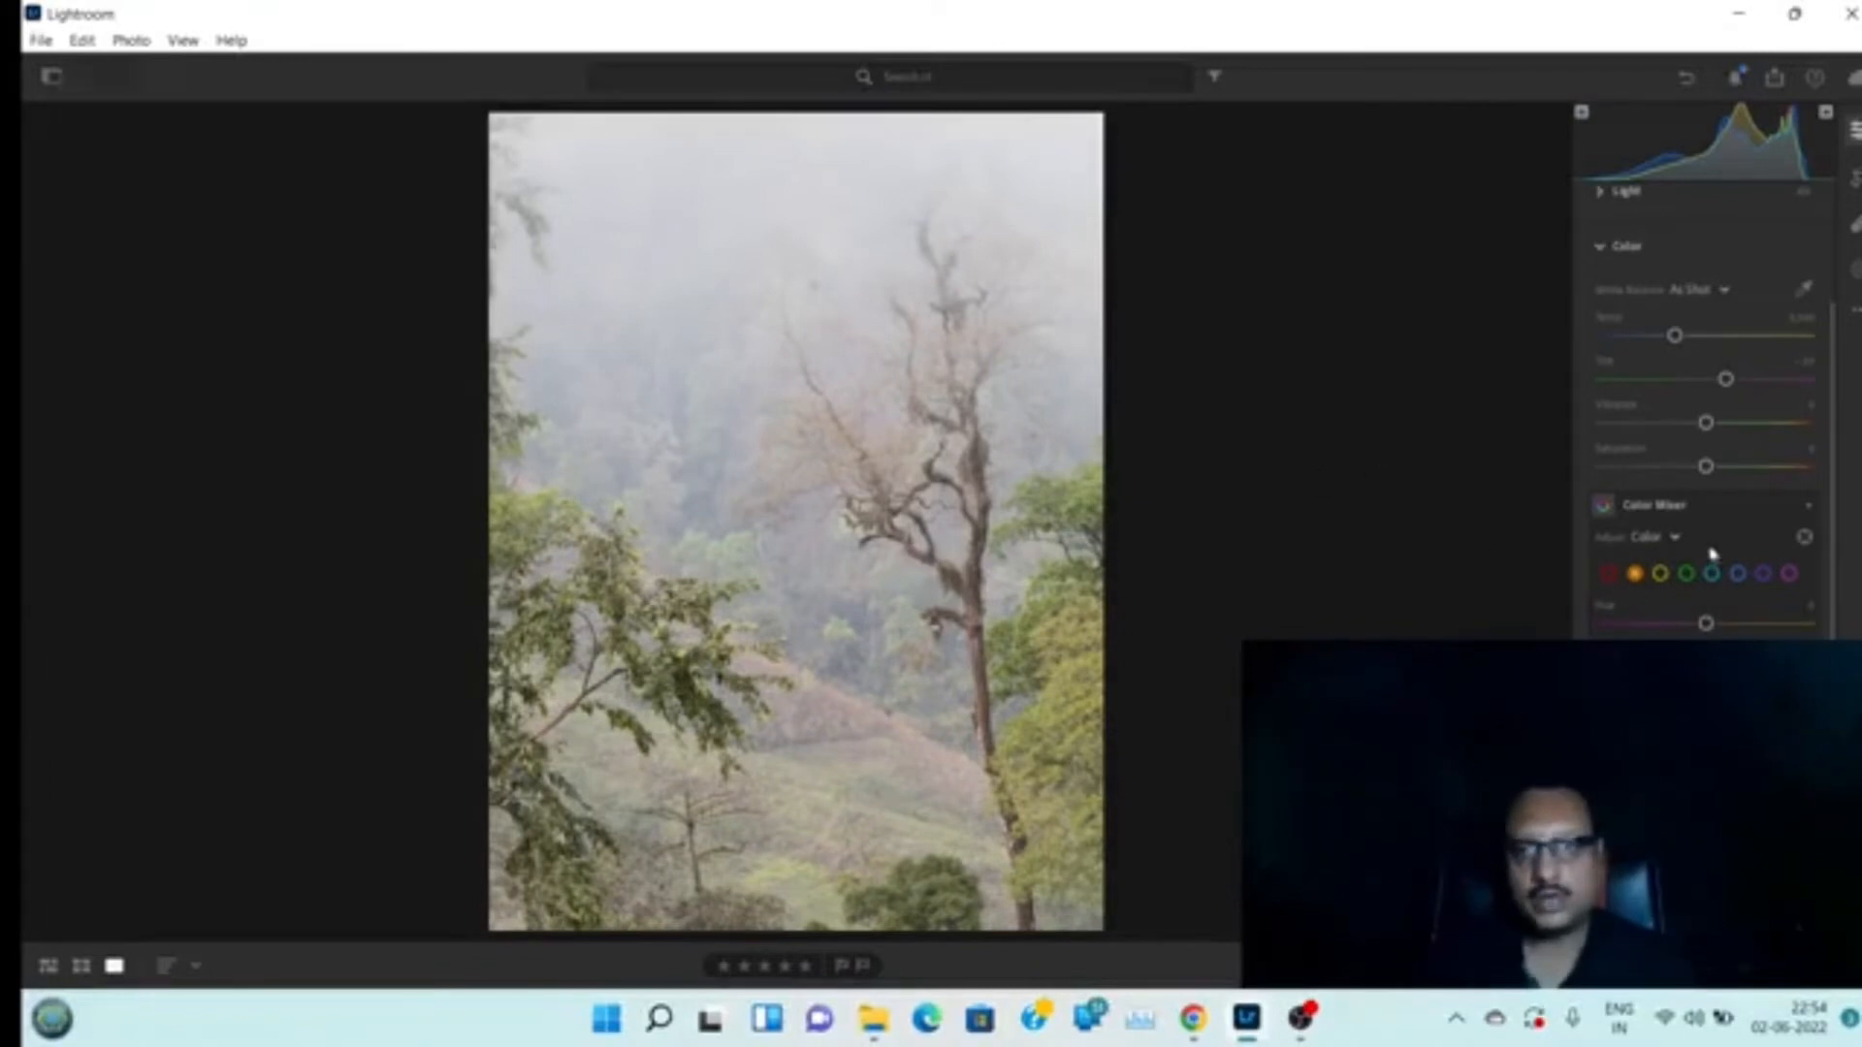
Zoom in on the tree trunk to inspect the misty effect
{"action": "left_click_drag", "start_coordinate": [1705, 467], "coordinate": [1698, 472]}
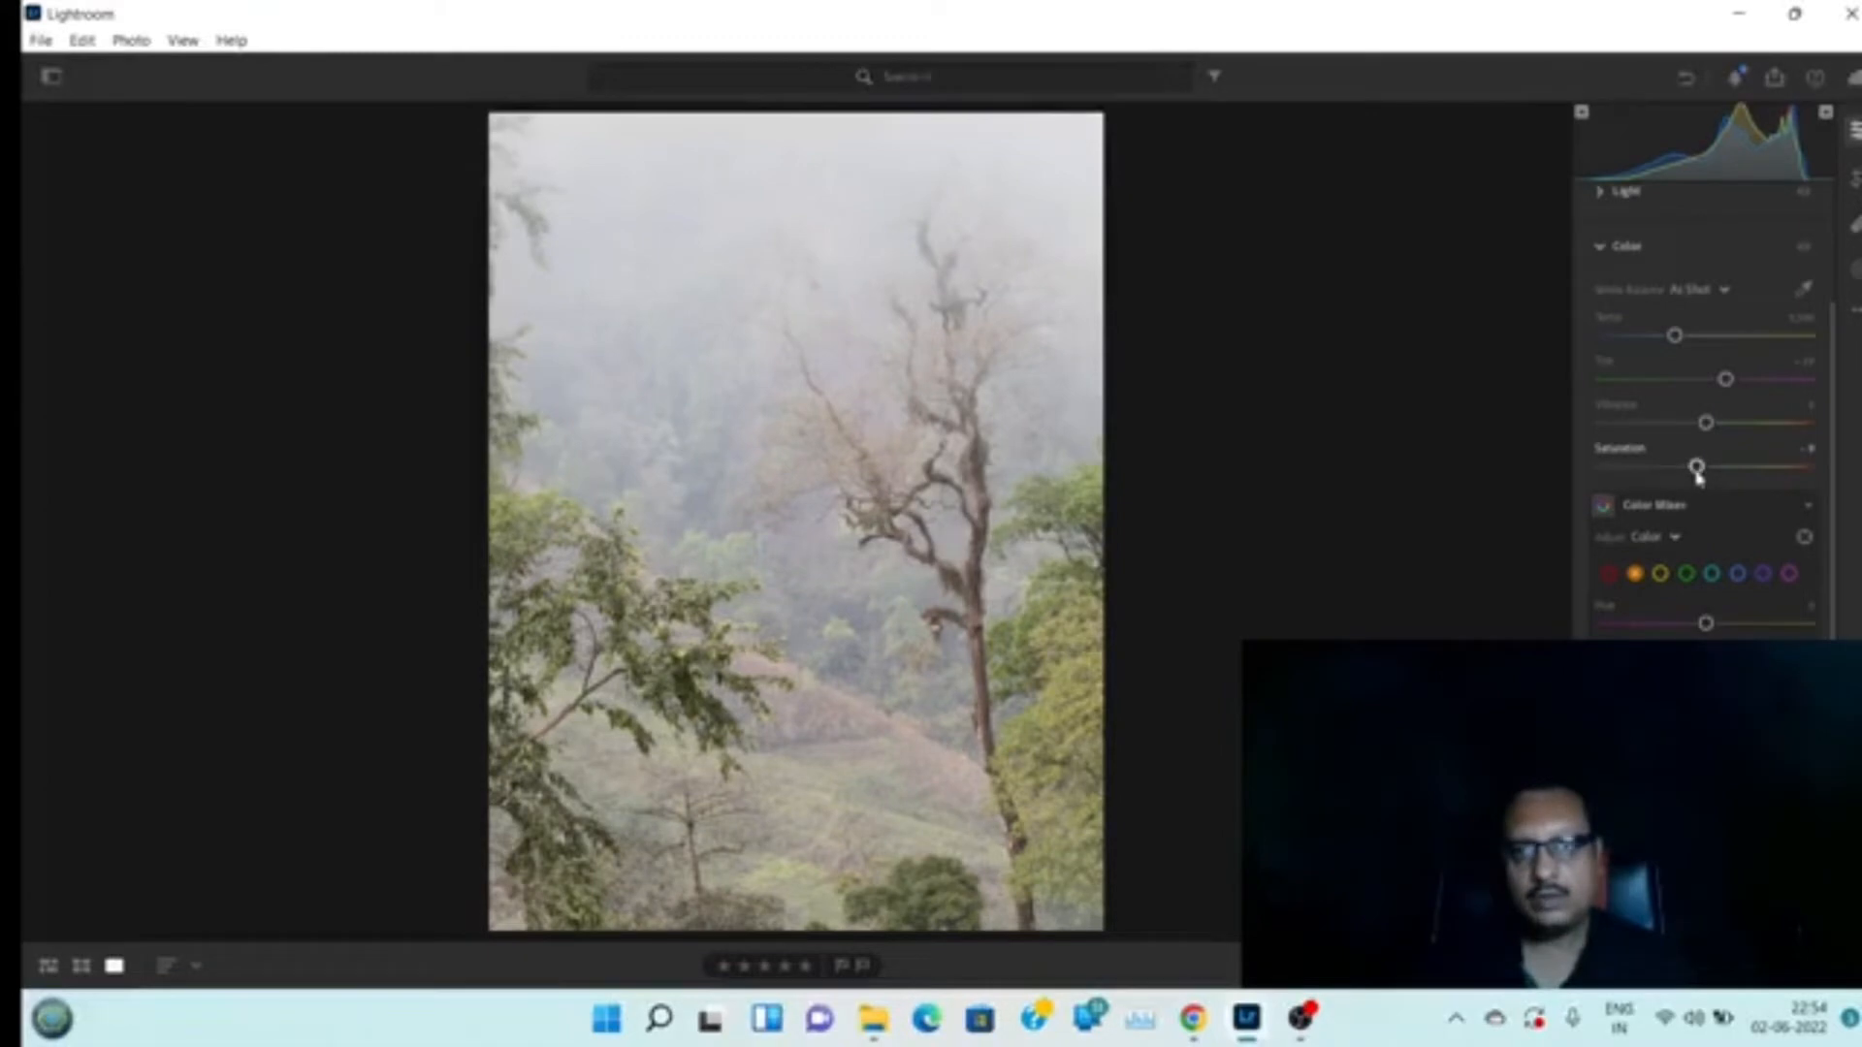
{"action": "double_click", "coordinate": [1697, 470]}
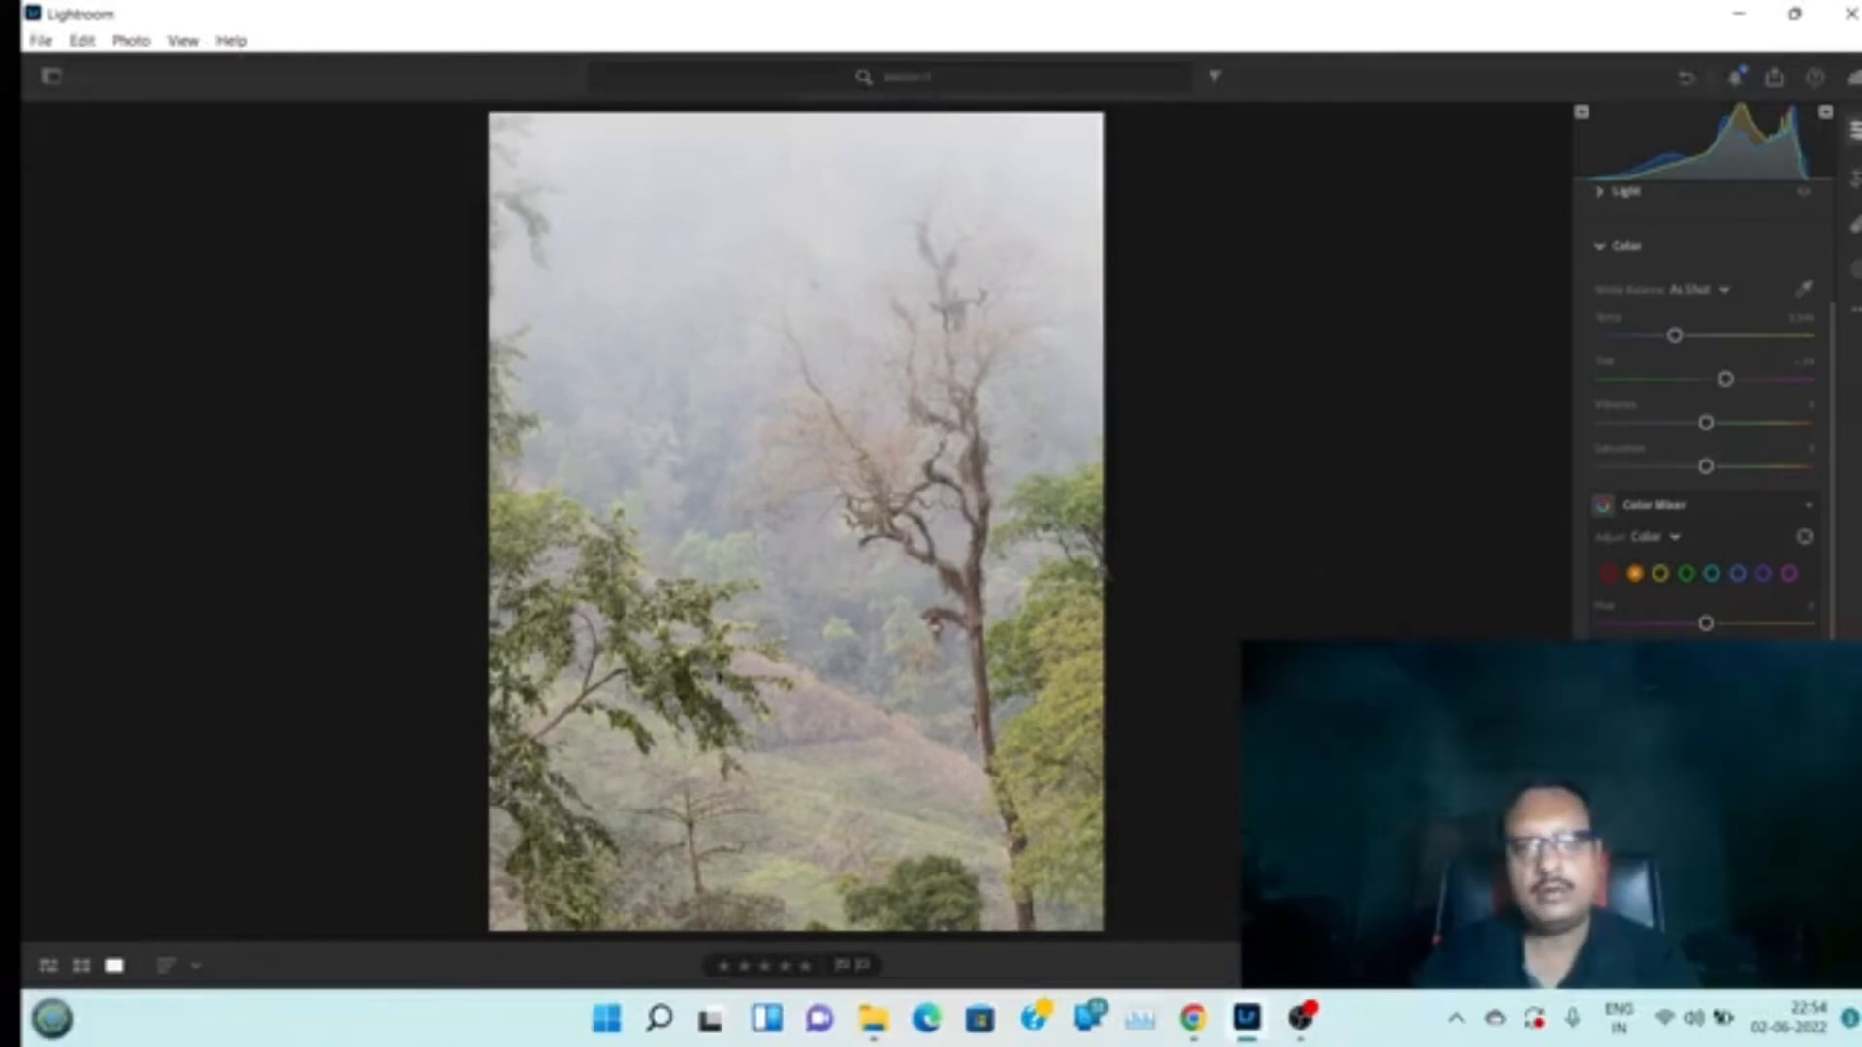
{"action": "left_click", "coordinate": [1051, 511]}
{"action": "left_click", "coordinate": [1073, 503]}
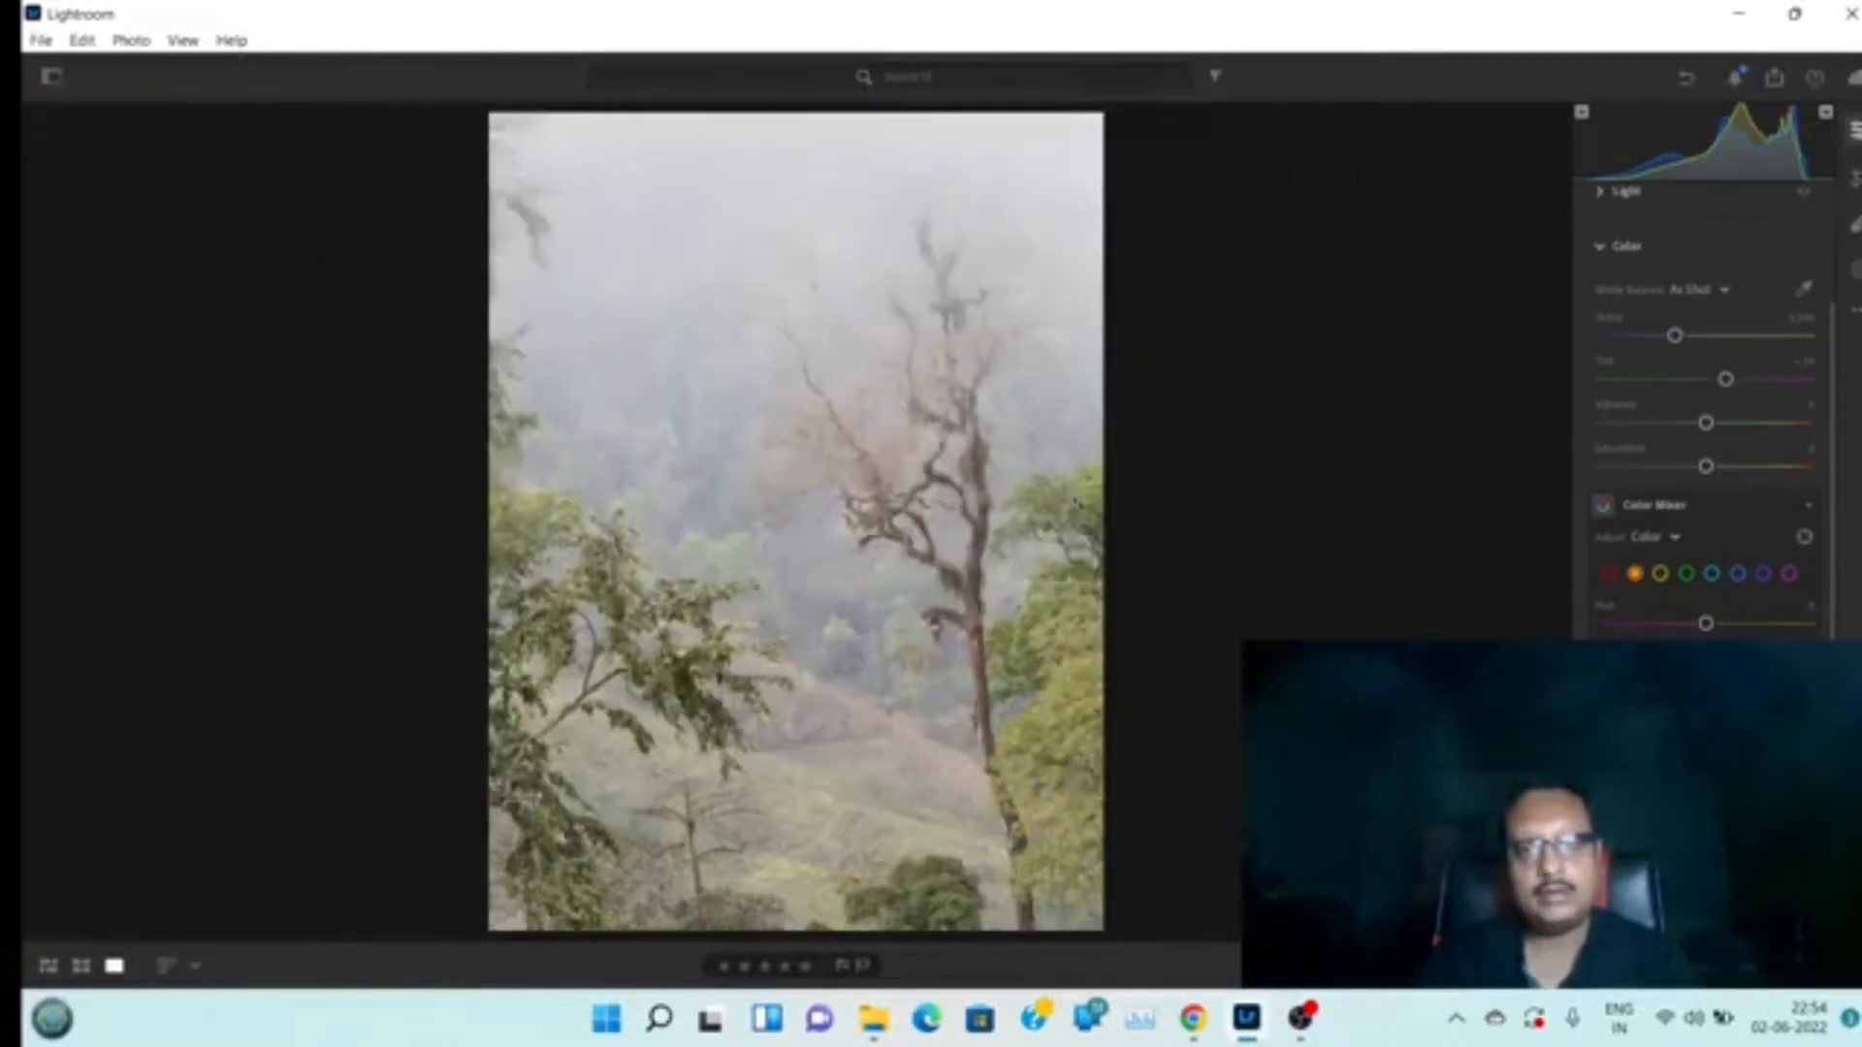
{"action": "left_click", "coordinate": [1057, 694]}
{"action": "left_click", "coordinate": [1056, 695]}
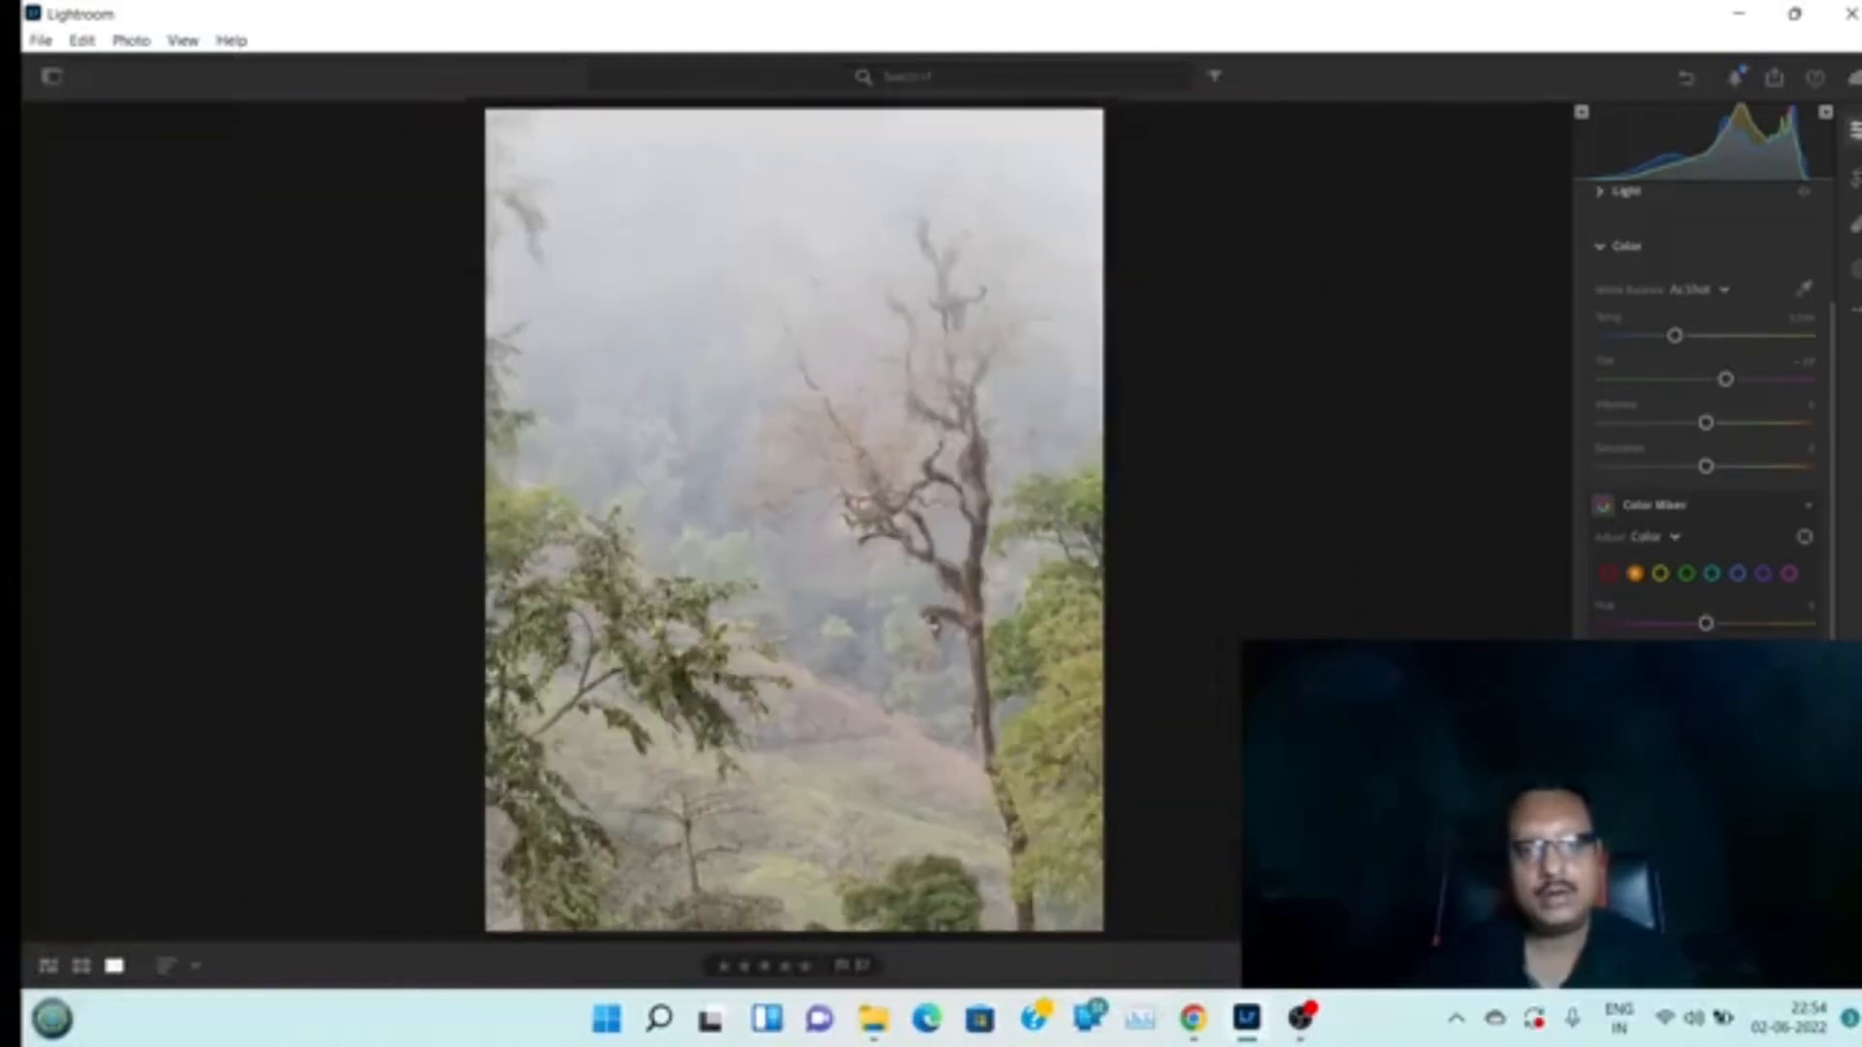
{"action": "left_click", "coordinate": [978, 618]}
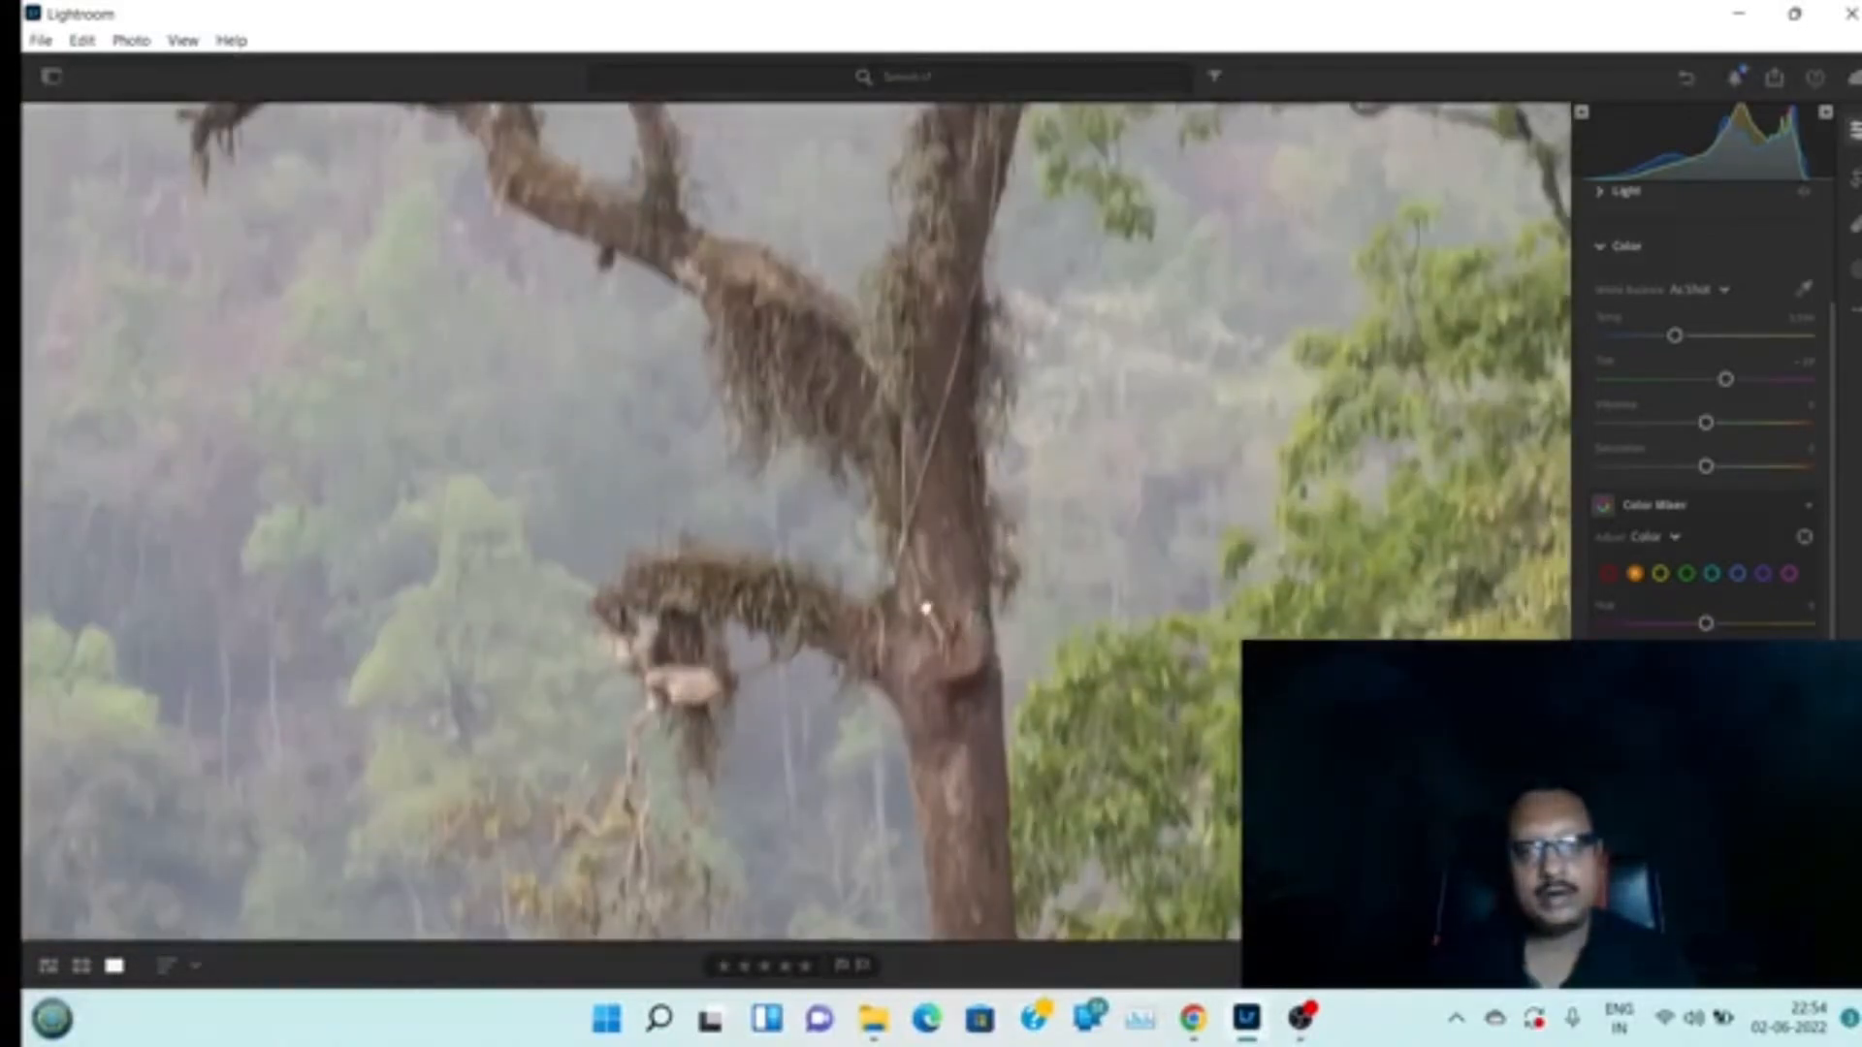
{"action": "left_click", "coordinate": [929, 609]}
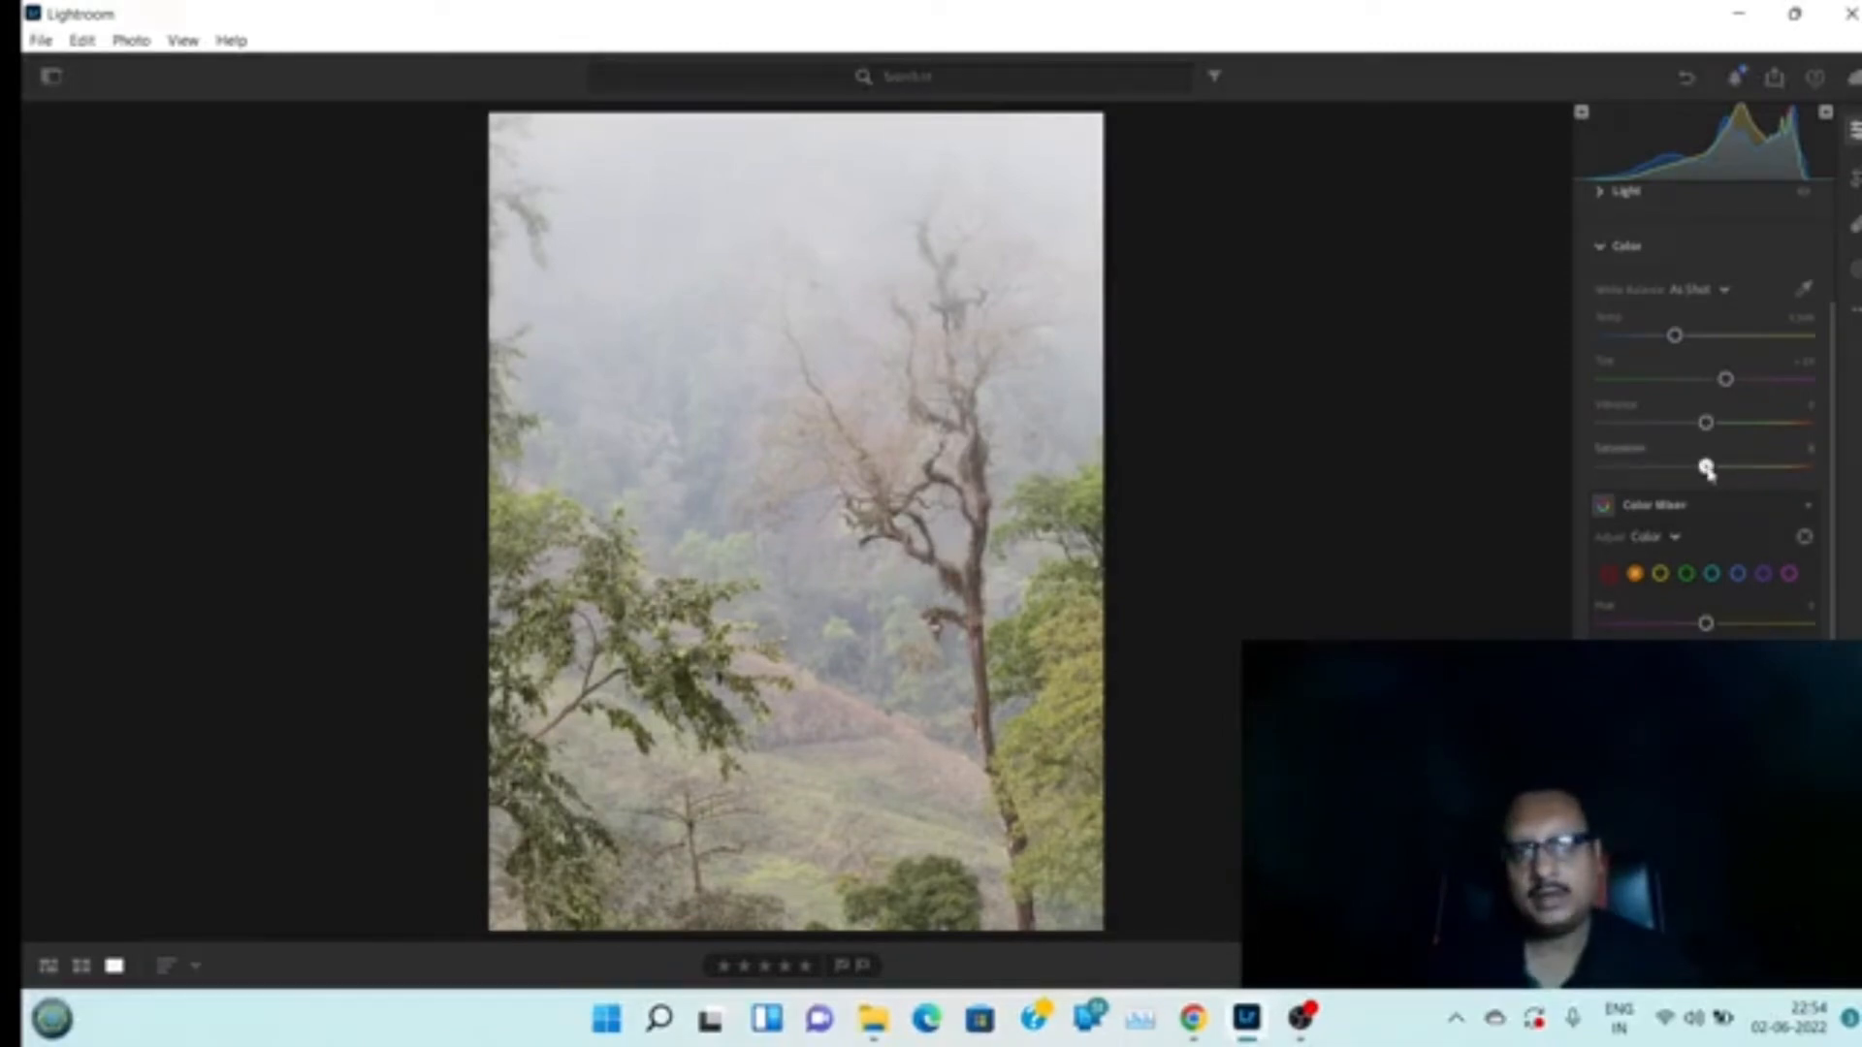
Lower the global Saturation to about -35
{"action": "left_click_drag", "start_coordinate": [1706, 470], "coordinate": [1791, 470]}
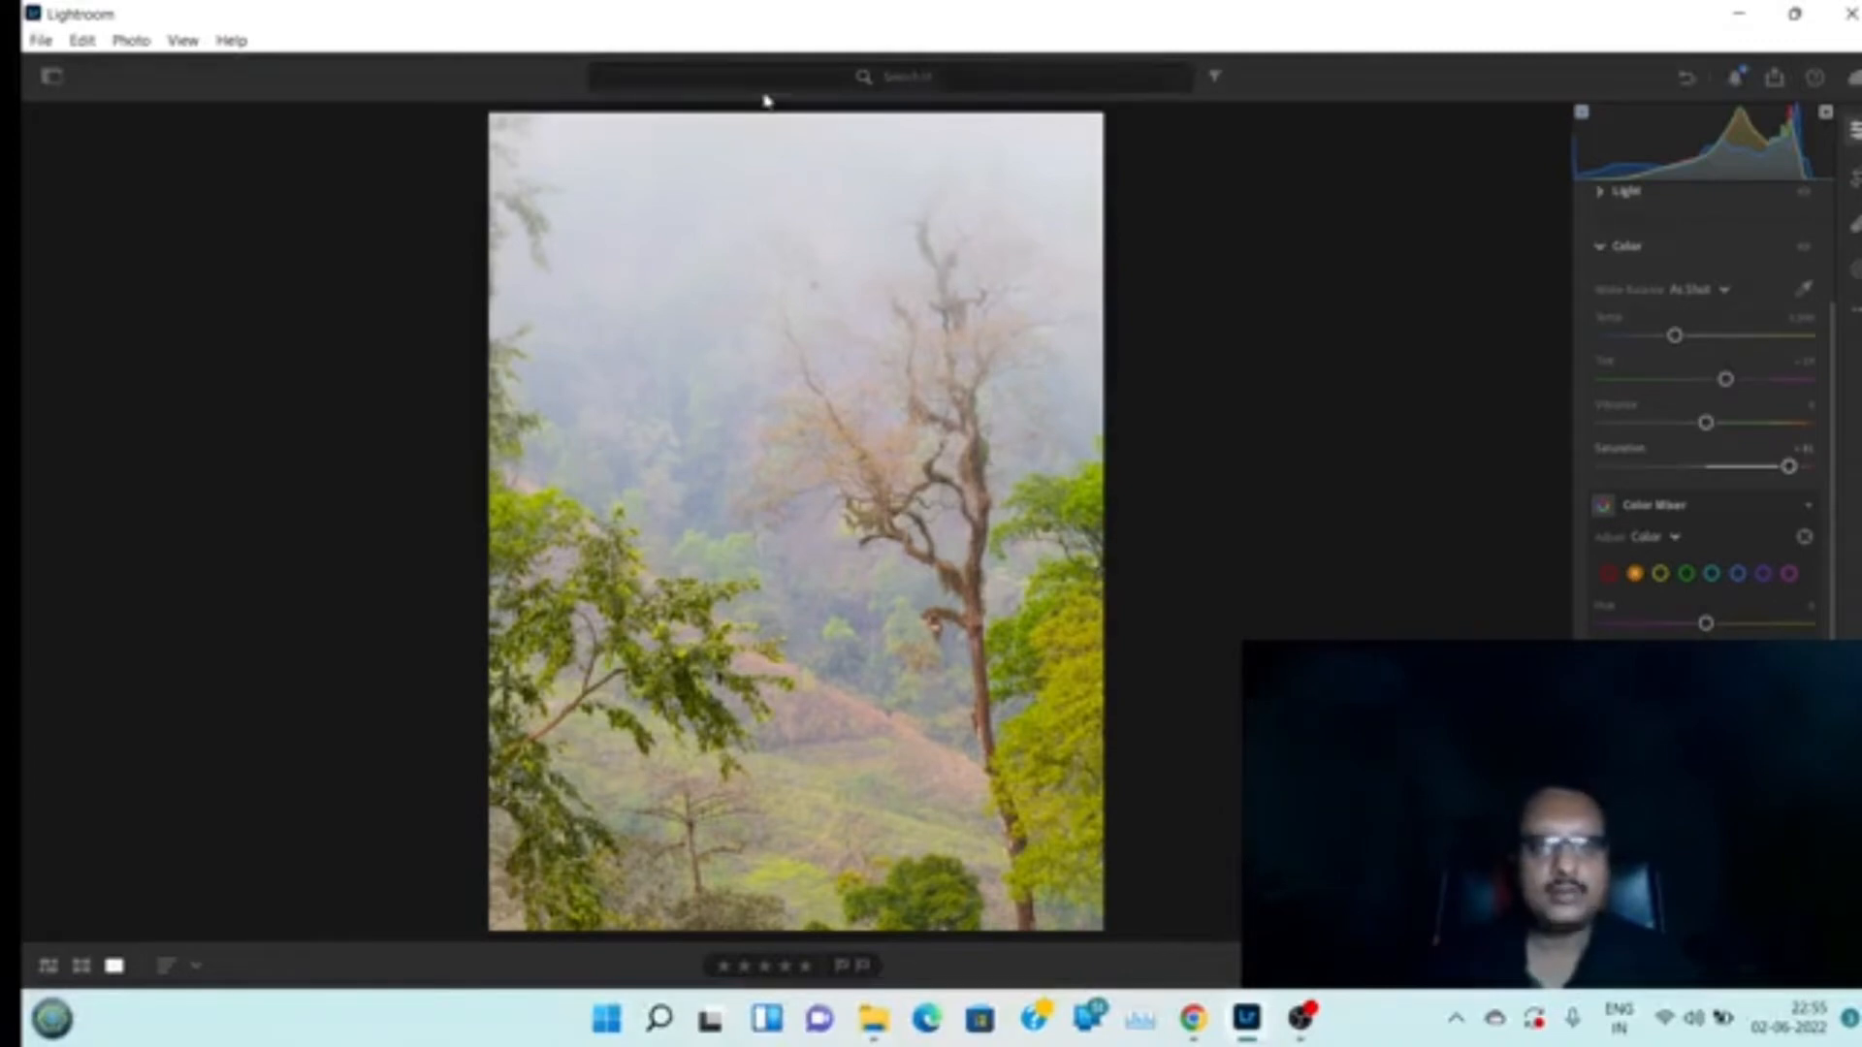
{"action": "double_click", "coordinate": [1789, 470]}
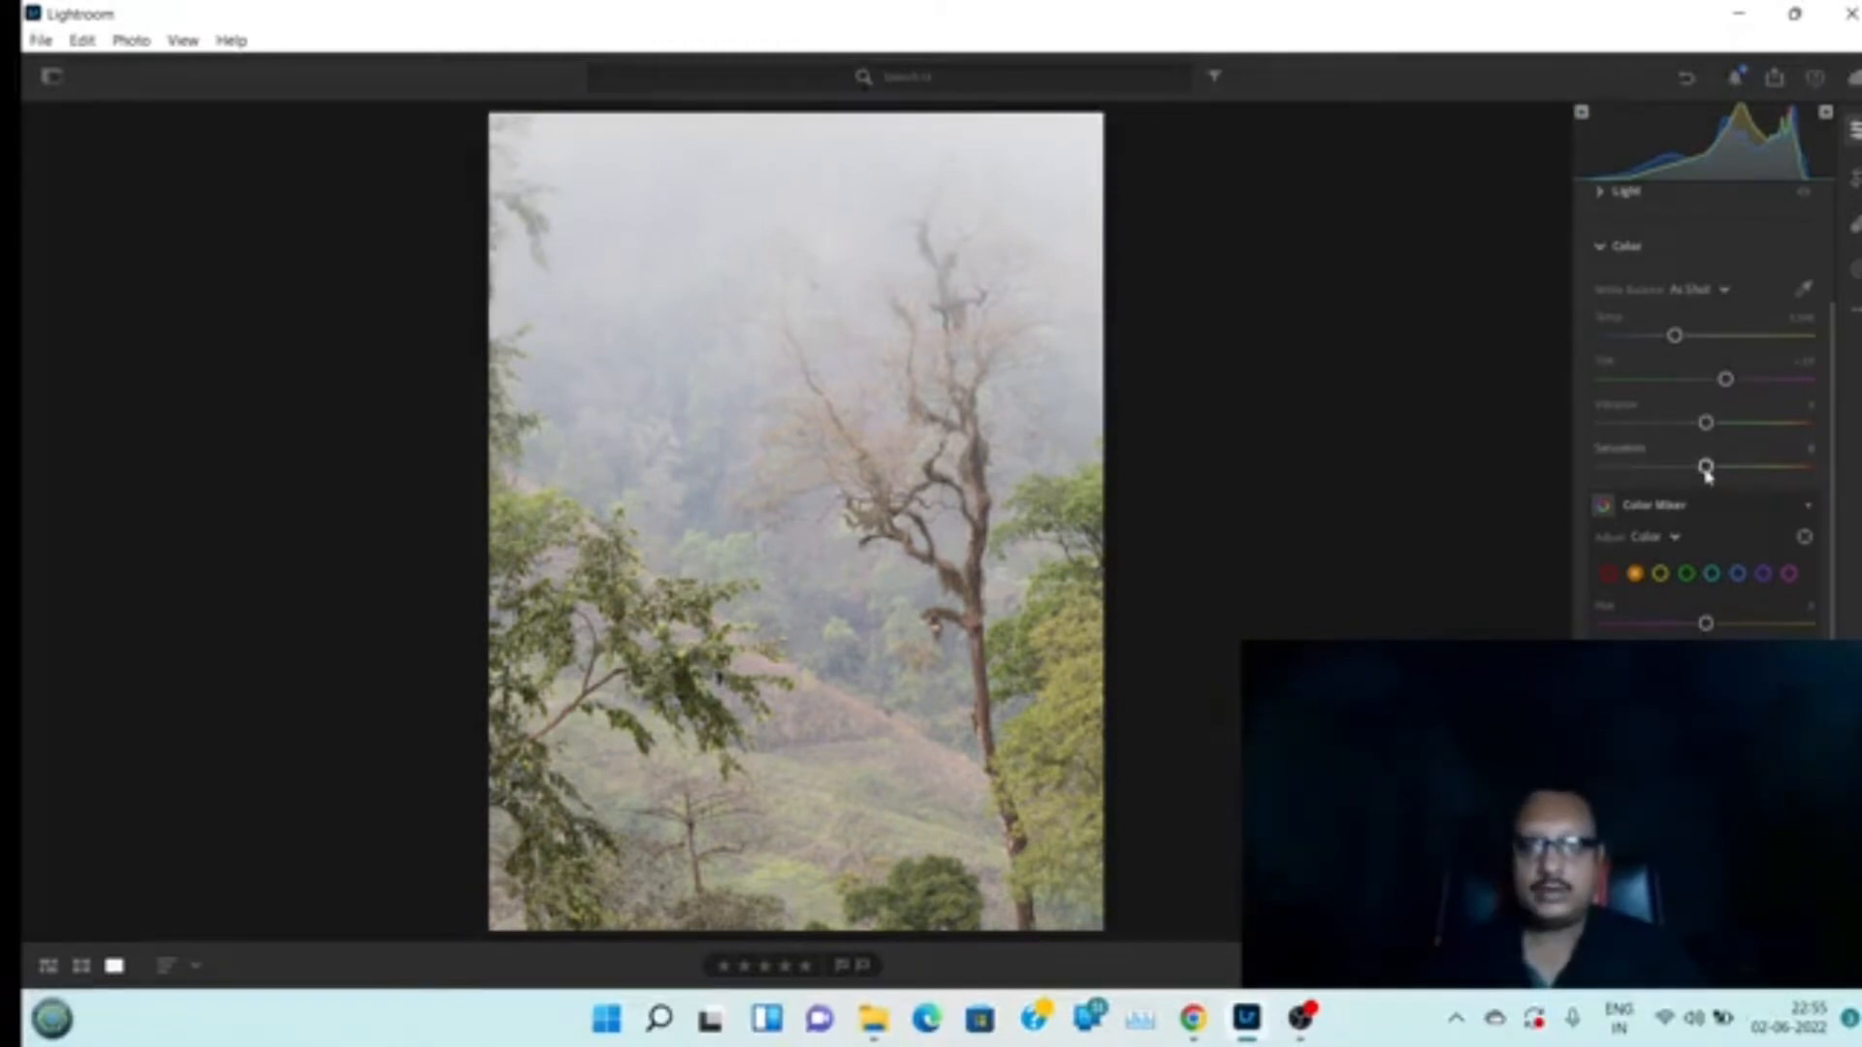
{"action": "left_click_drag", "start_coordinate": [1707, 472], "coordinate": [1665, 489]}
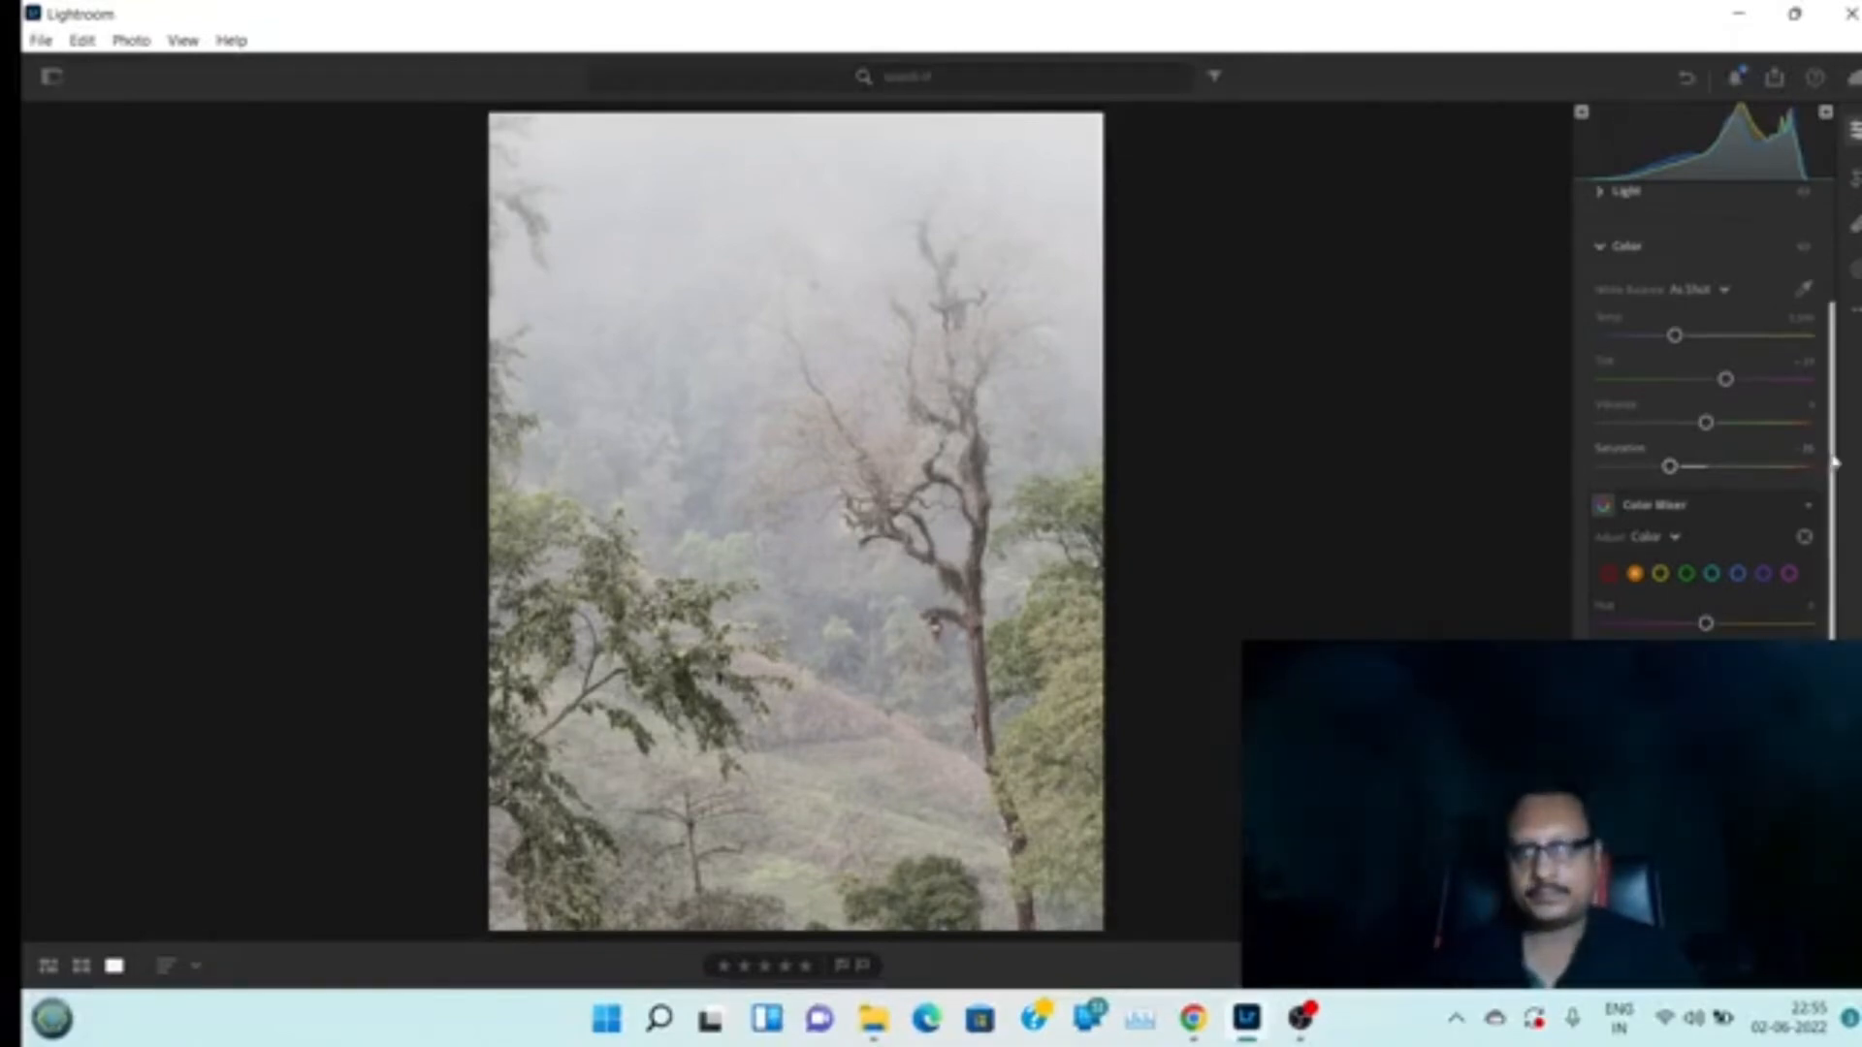
In the Color Mixer, set the greens' hue to about -70, saturation to about +80, and raise luminance slightly
{"action": "left_click_drag", "start_coordinate": [1832, 463], "coordinate": [1830, 553]}
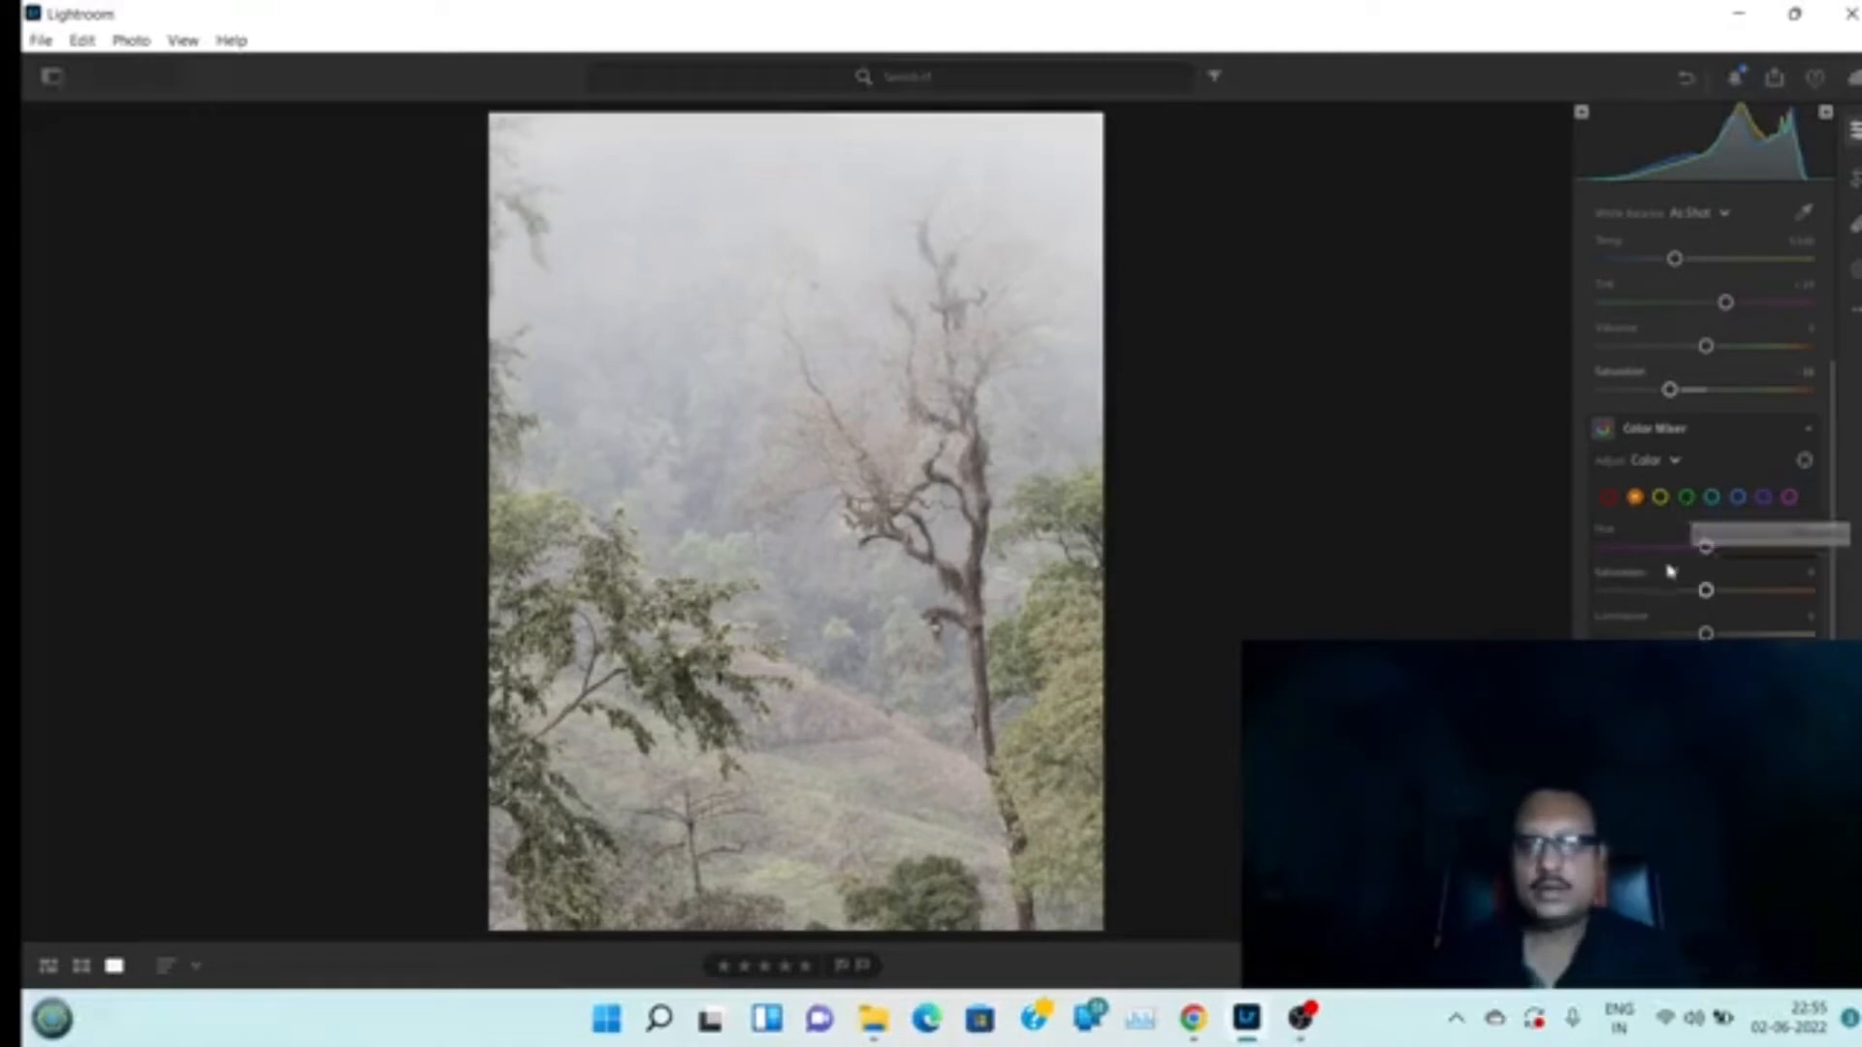
{"action": "left_click", "coordinate": [1688, 500]}
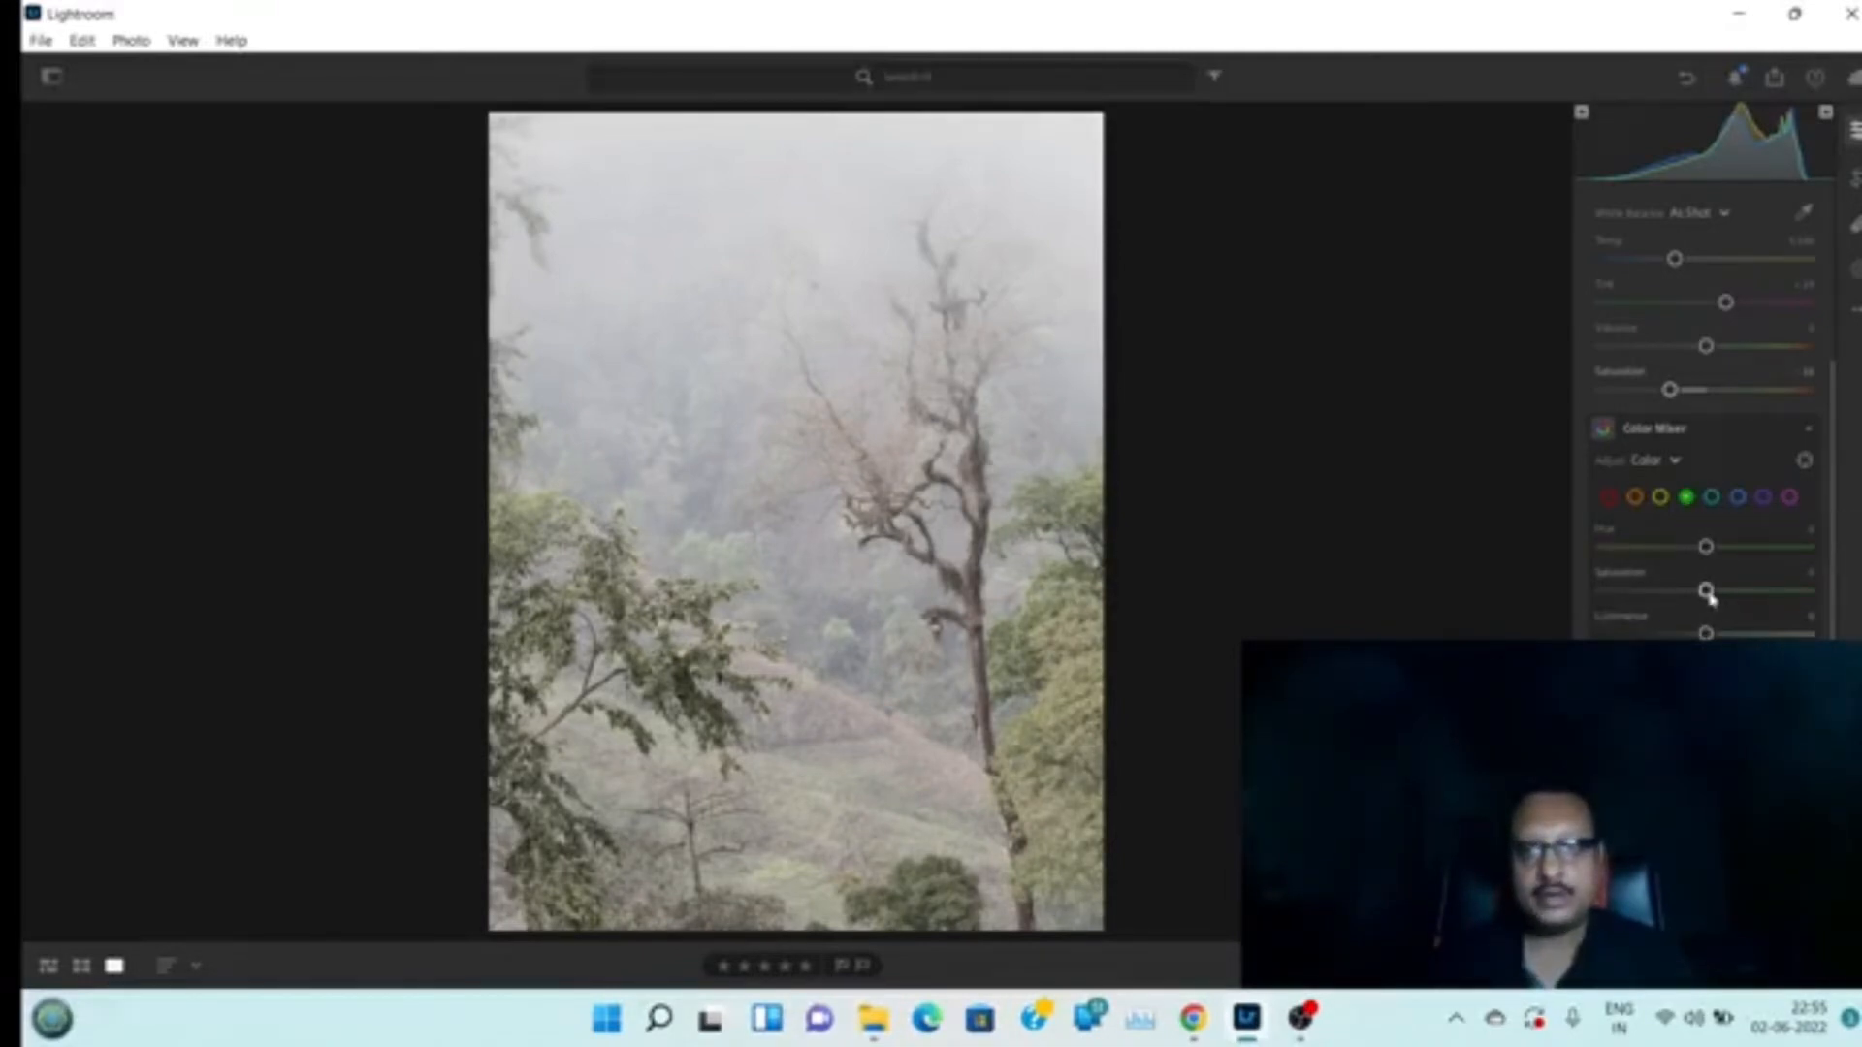
{"action": "left_click_drag", "start_coordinate": [1706, 592], "coordinate": [1793, 602]}
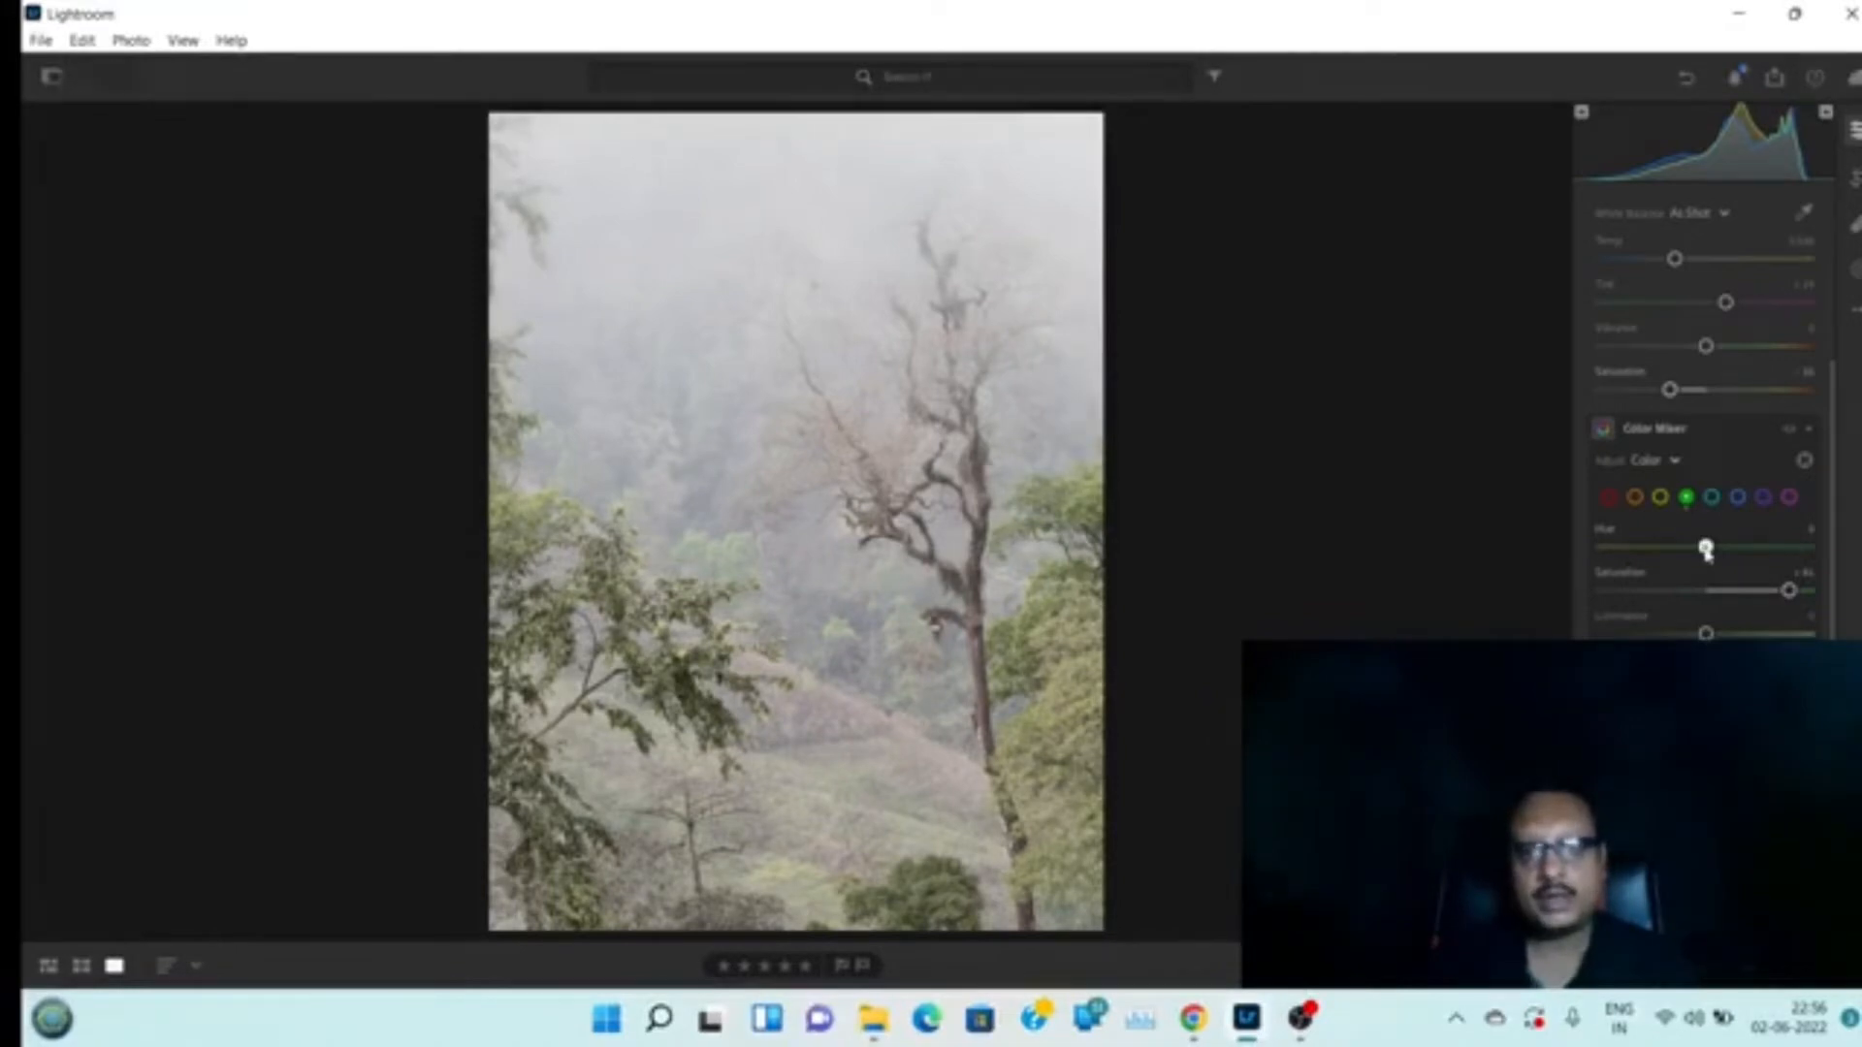
{"action": "left_click_drag", "start_coordinate": [1706, 549], "coordinate": [1629, 568]}
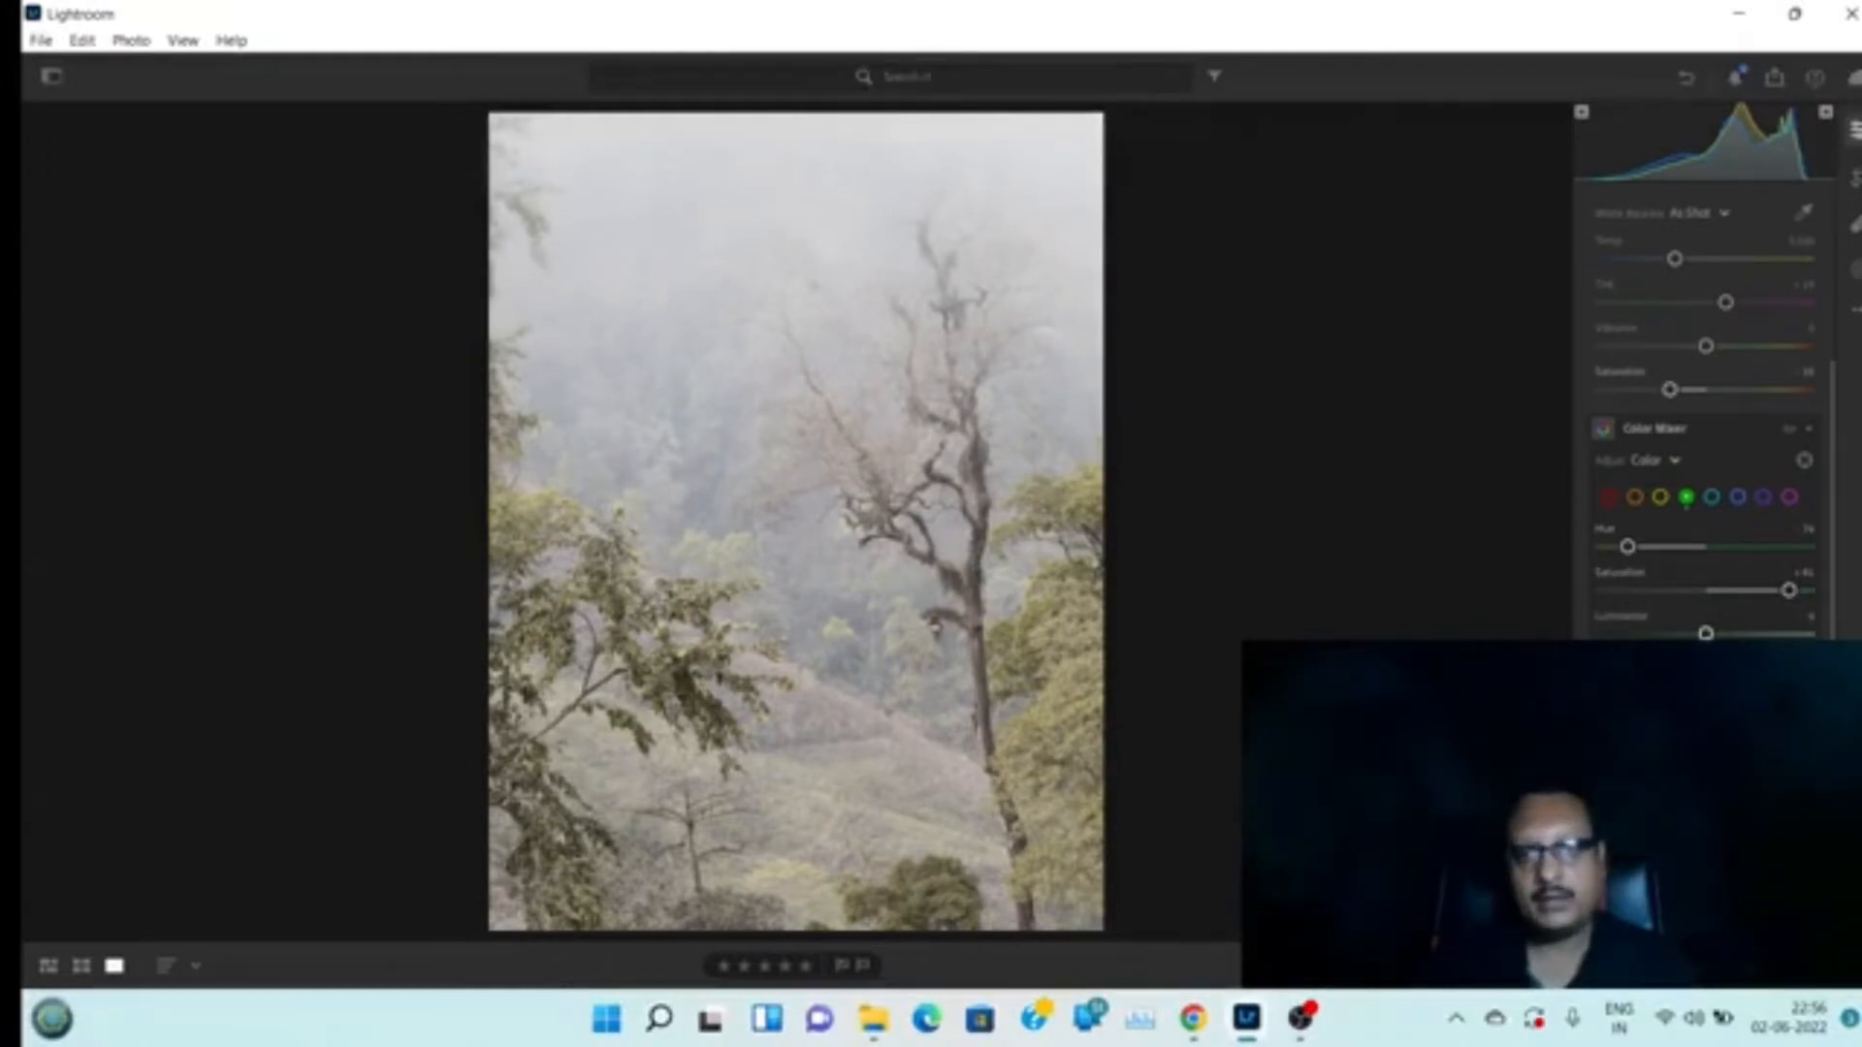
{"action": "left_click_drag", "start_coordinate": [1706, 633], "coordinate": [1716, 633]}
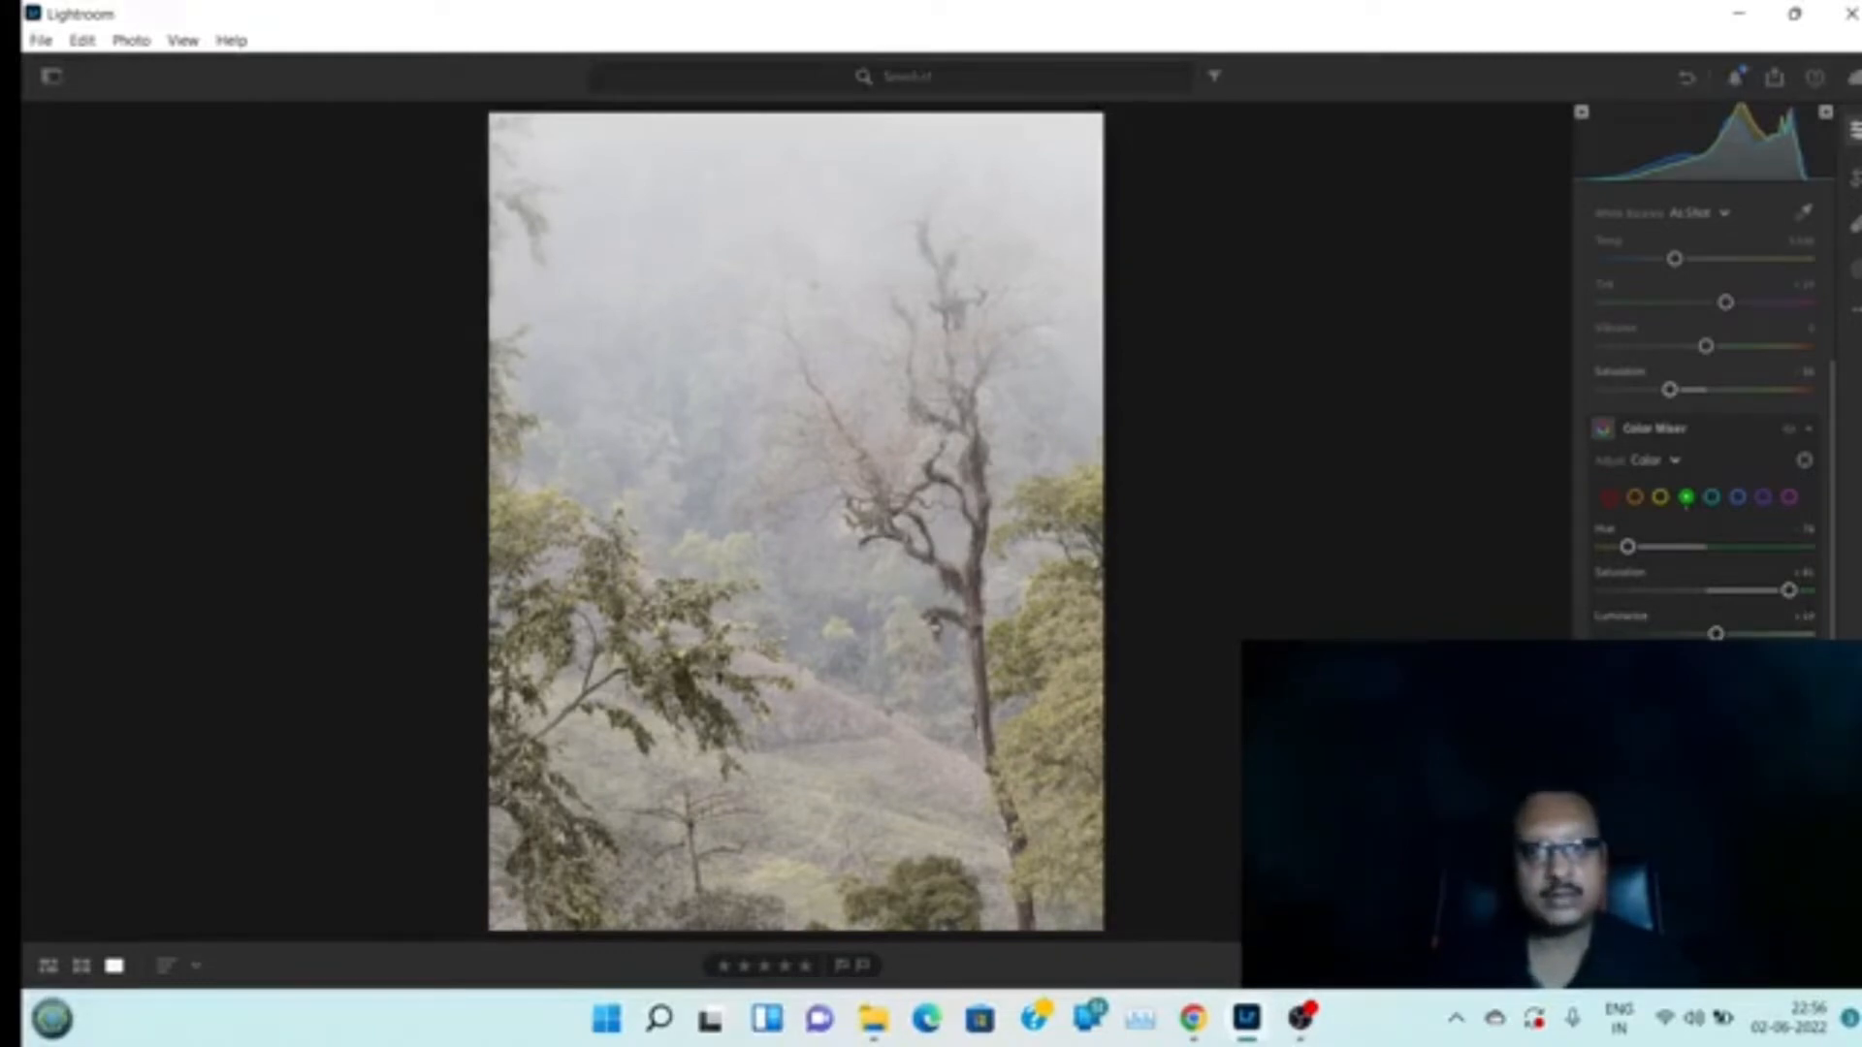
Raise the yellows' saturation to about +50 and luminance to about +15 in the Color Mixer
{"action": "left_click", "coordinate": [1660, 500]}
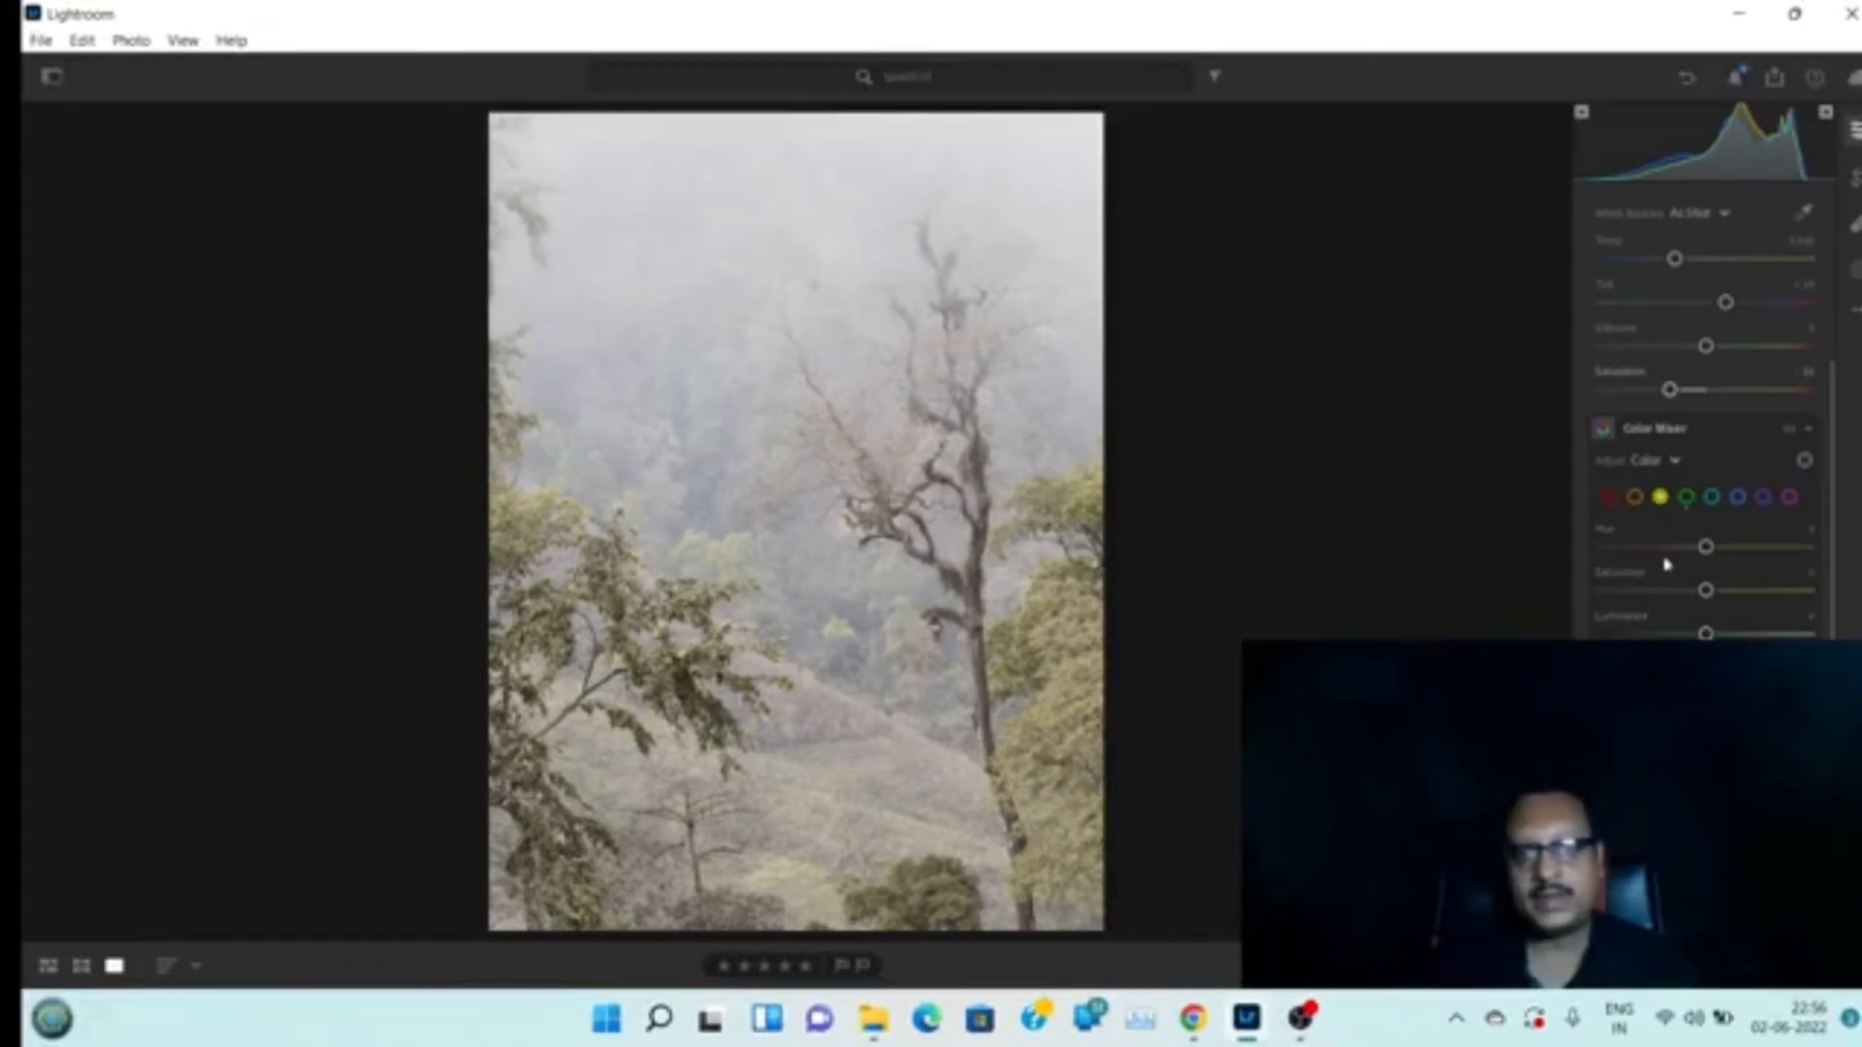
{"action": "left_click_drag", "start_coordinate": [1705, 591], "coordinate": [1762, 599]}
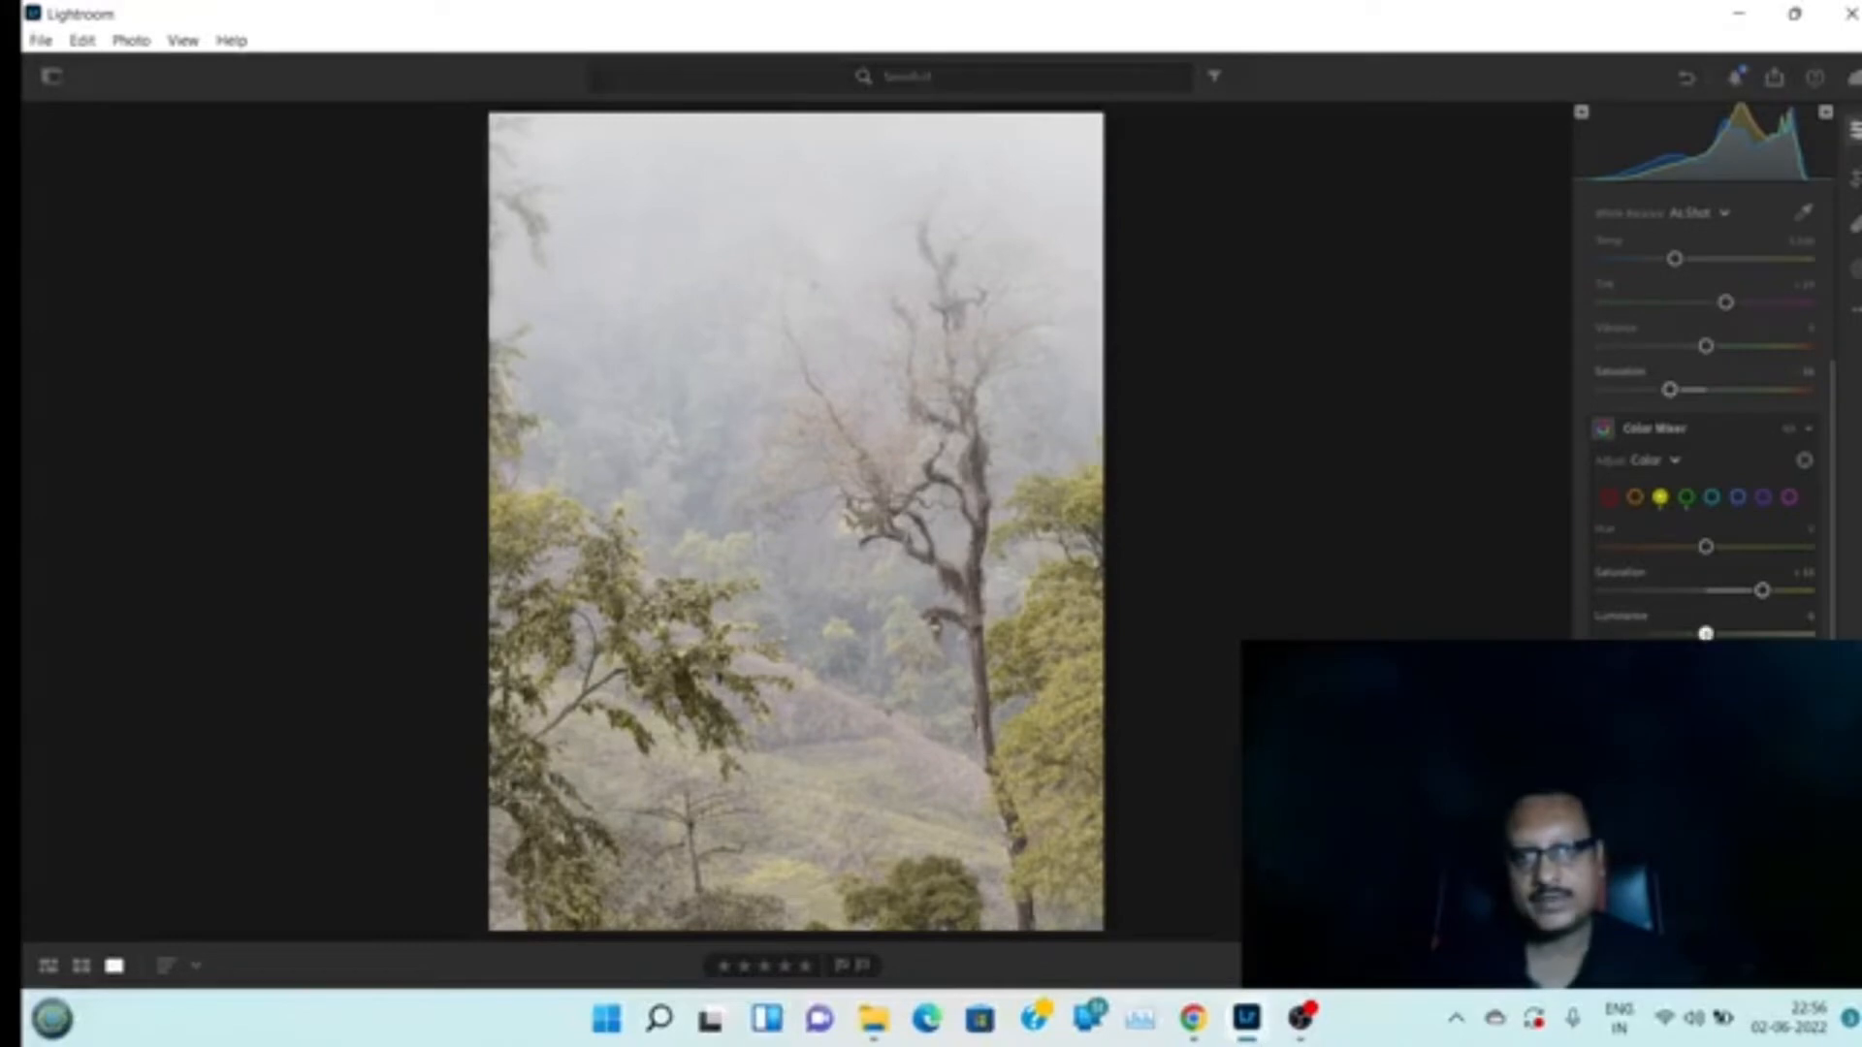
{"action": "mouse_move", "coordinate": [1706, 634]}
{"action": "left_mouse_down"}
{"action": "mouse_move", "coordinate": [1683, 634]}
{"action": "mouse_move", "coordinate": [1721, 634]}
{"action": "left_mouse_up"}
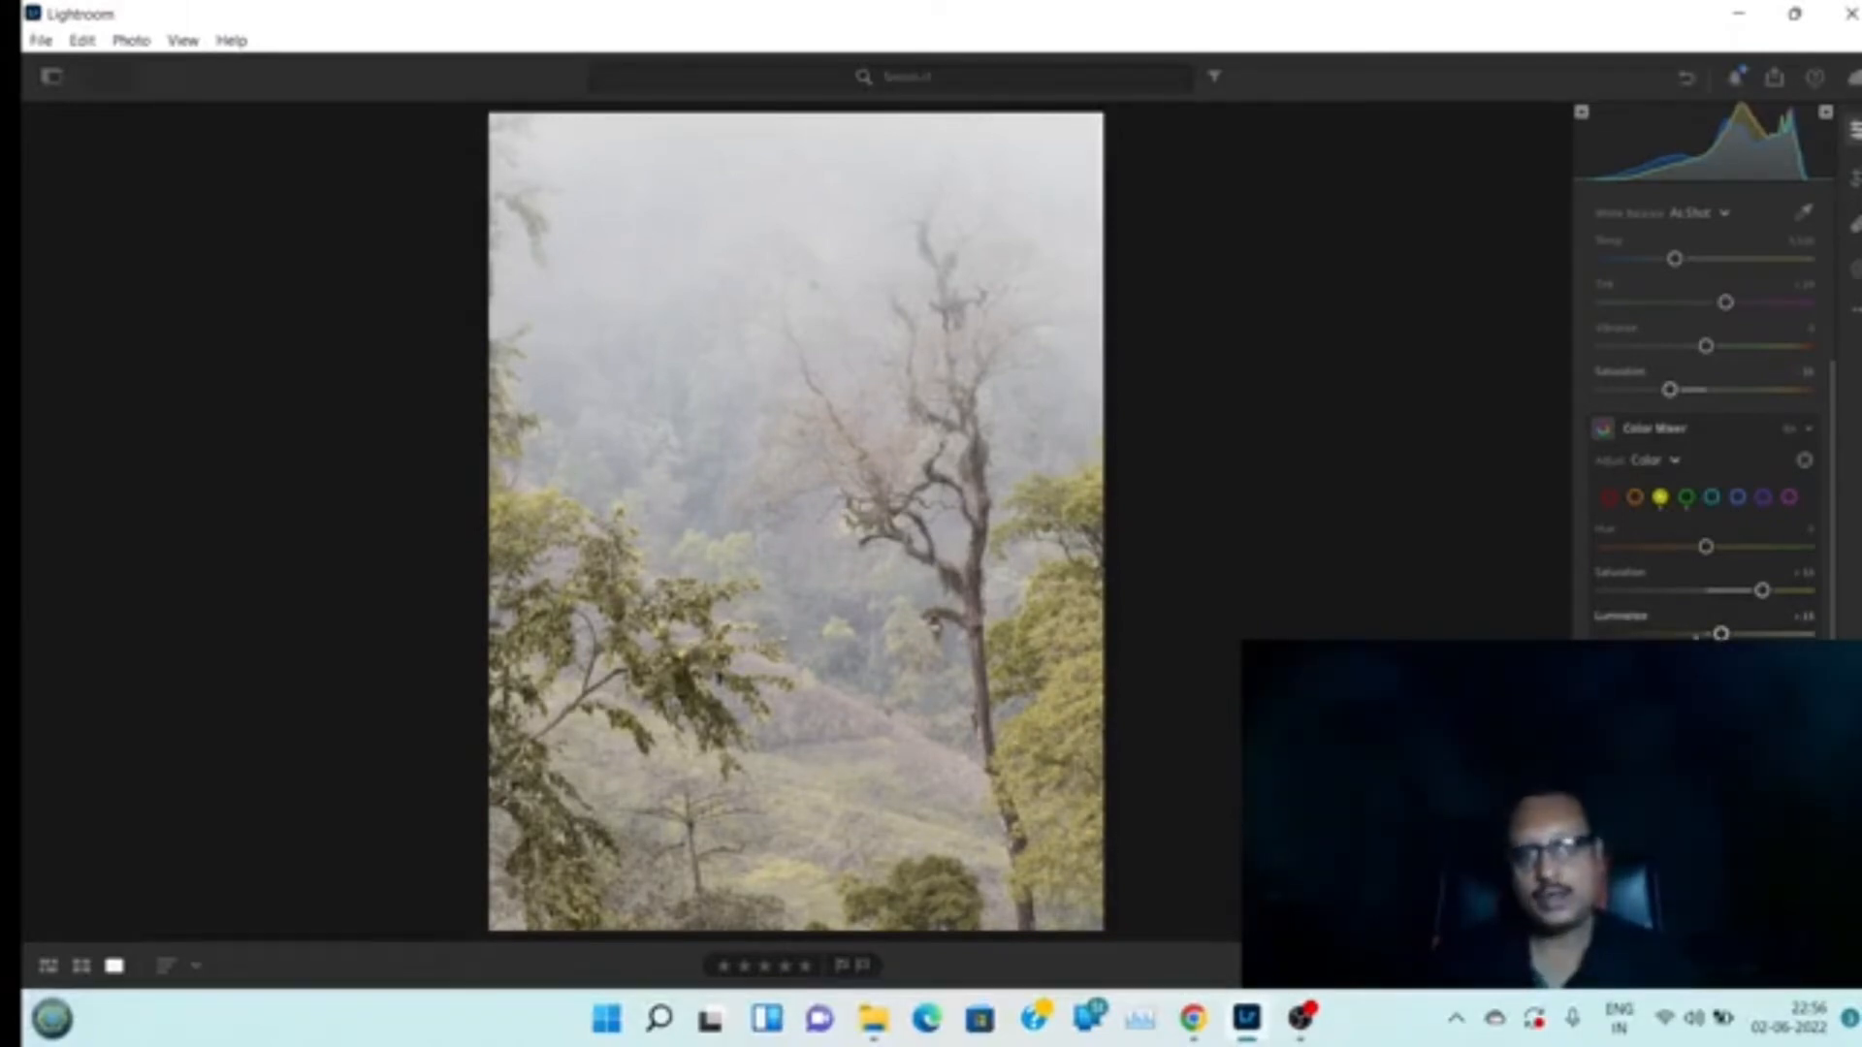
Adjust the oranges: saturation about +33, luminance about -36, and hue about -15
{"action": "left_click", "coordinate": [1636, 499]}
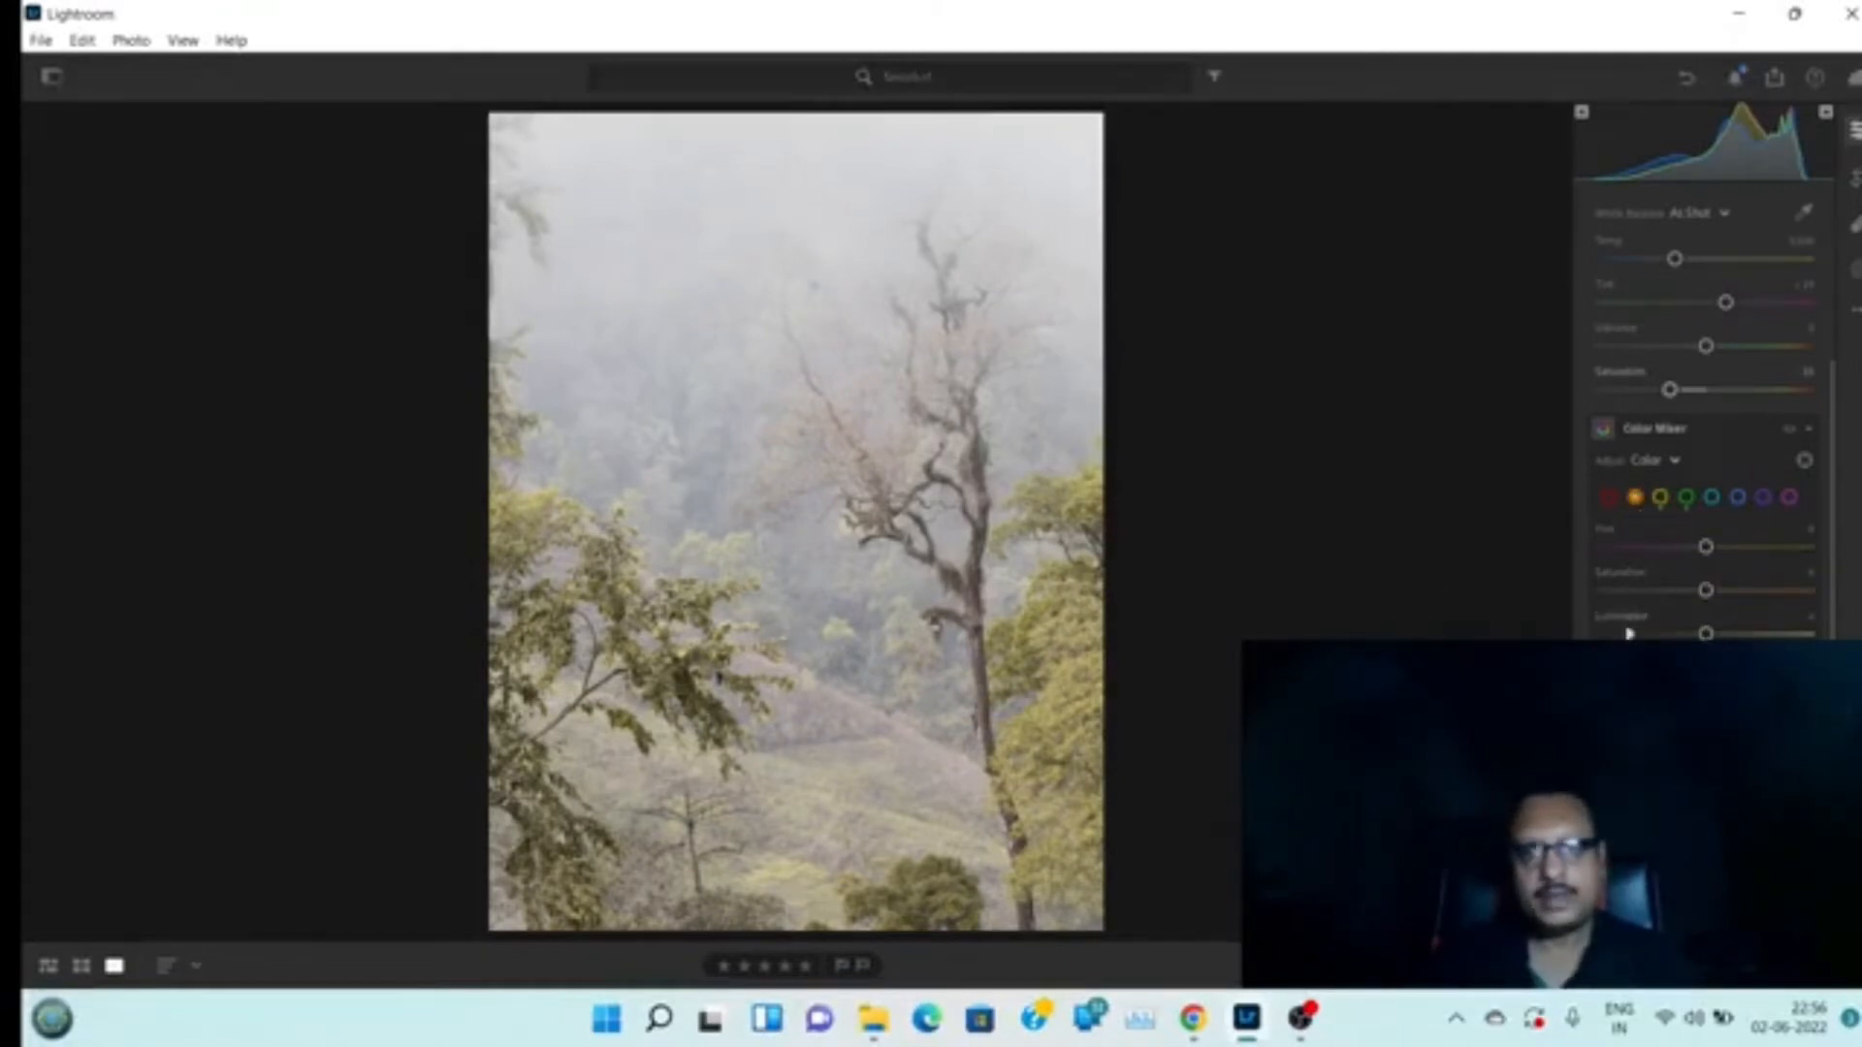
{"action": "mouse_move", "coordinate": [1707, 592]}
{"action": "left_mouse_down"}
{"action": "mouse_move", "coordinate": [1724, 594]}
{"action": "mouse_move", "coordinate": [1687, 594]}
{"action": "mouse_move", "coordinate": [1730, 600]}
{"action": "left_mouse_up"}
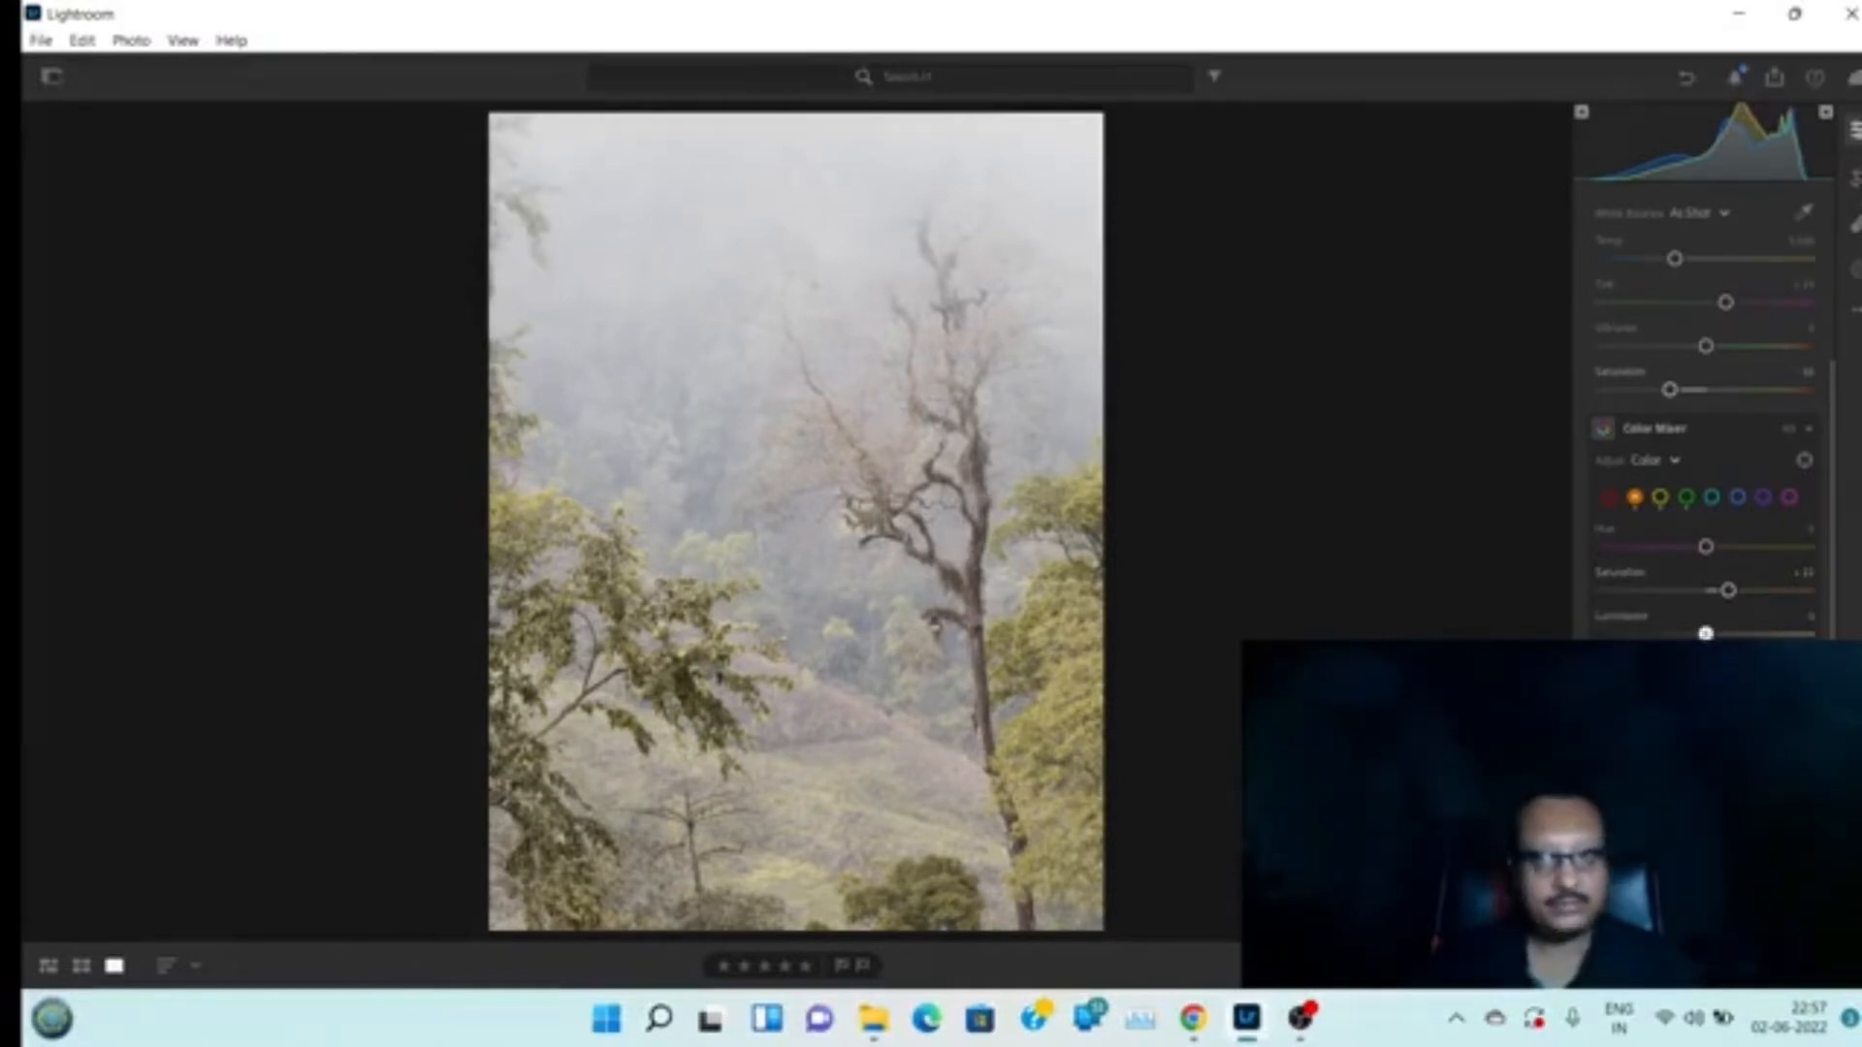
{"action": "left_click_drag", "start_coordinate": [1705, 633], "coordinate": [1666, 633]}
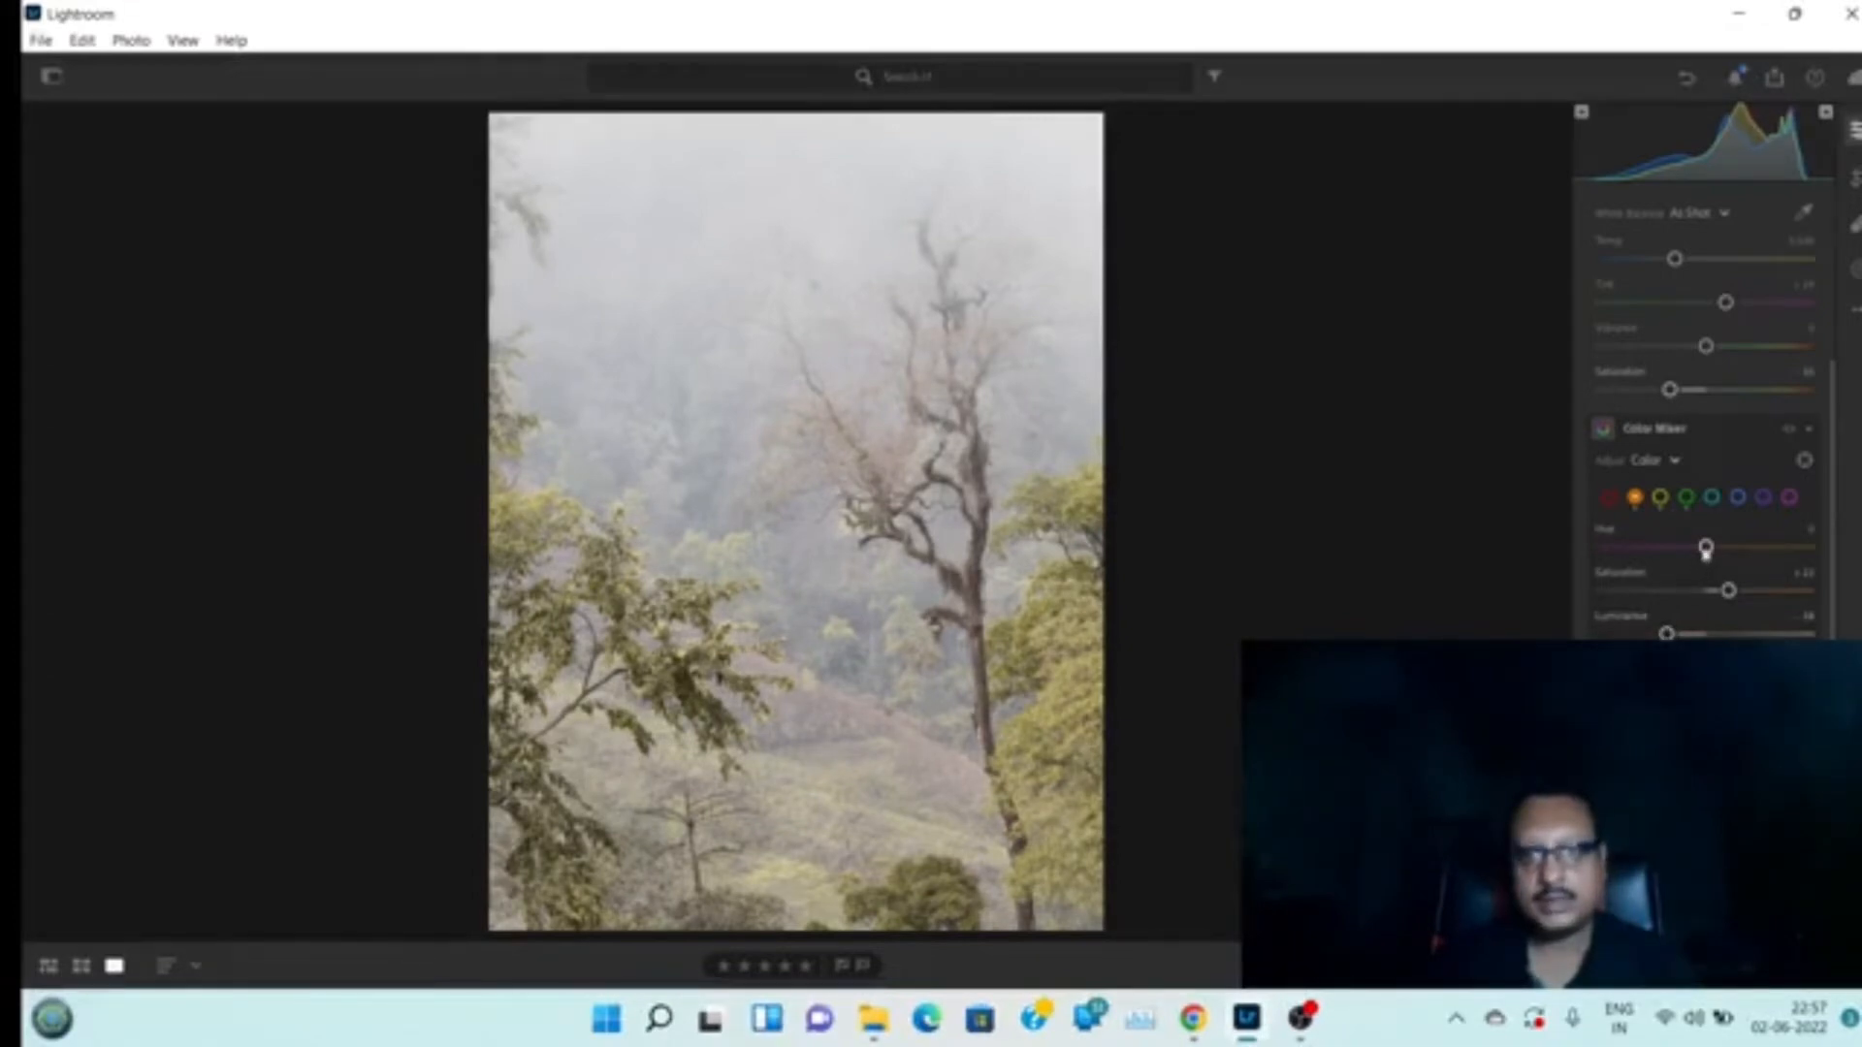
{"action": "left_click_drag", "start_coordinate": [1728, 590], "coordinate": [1743, 591]}
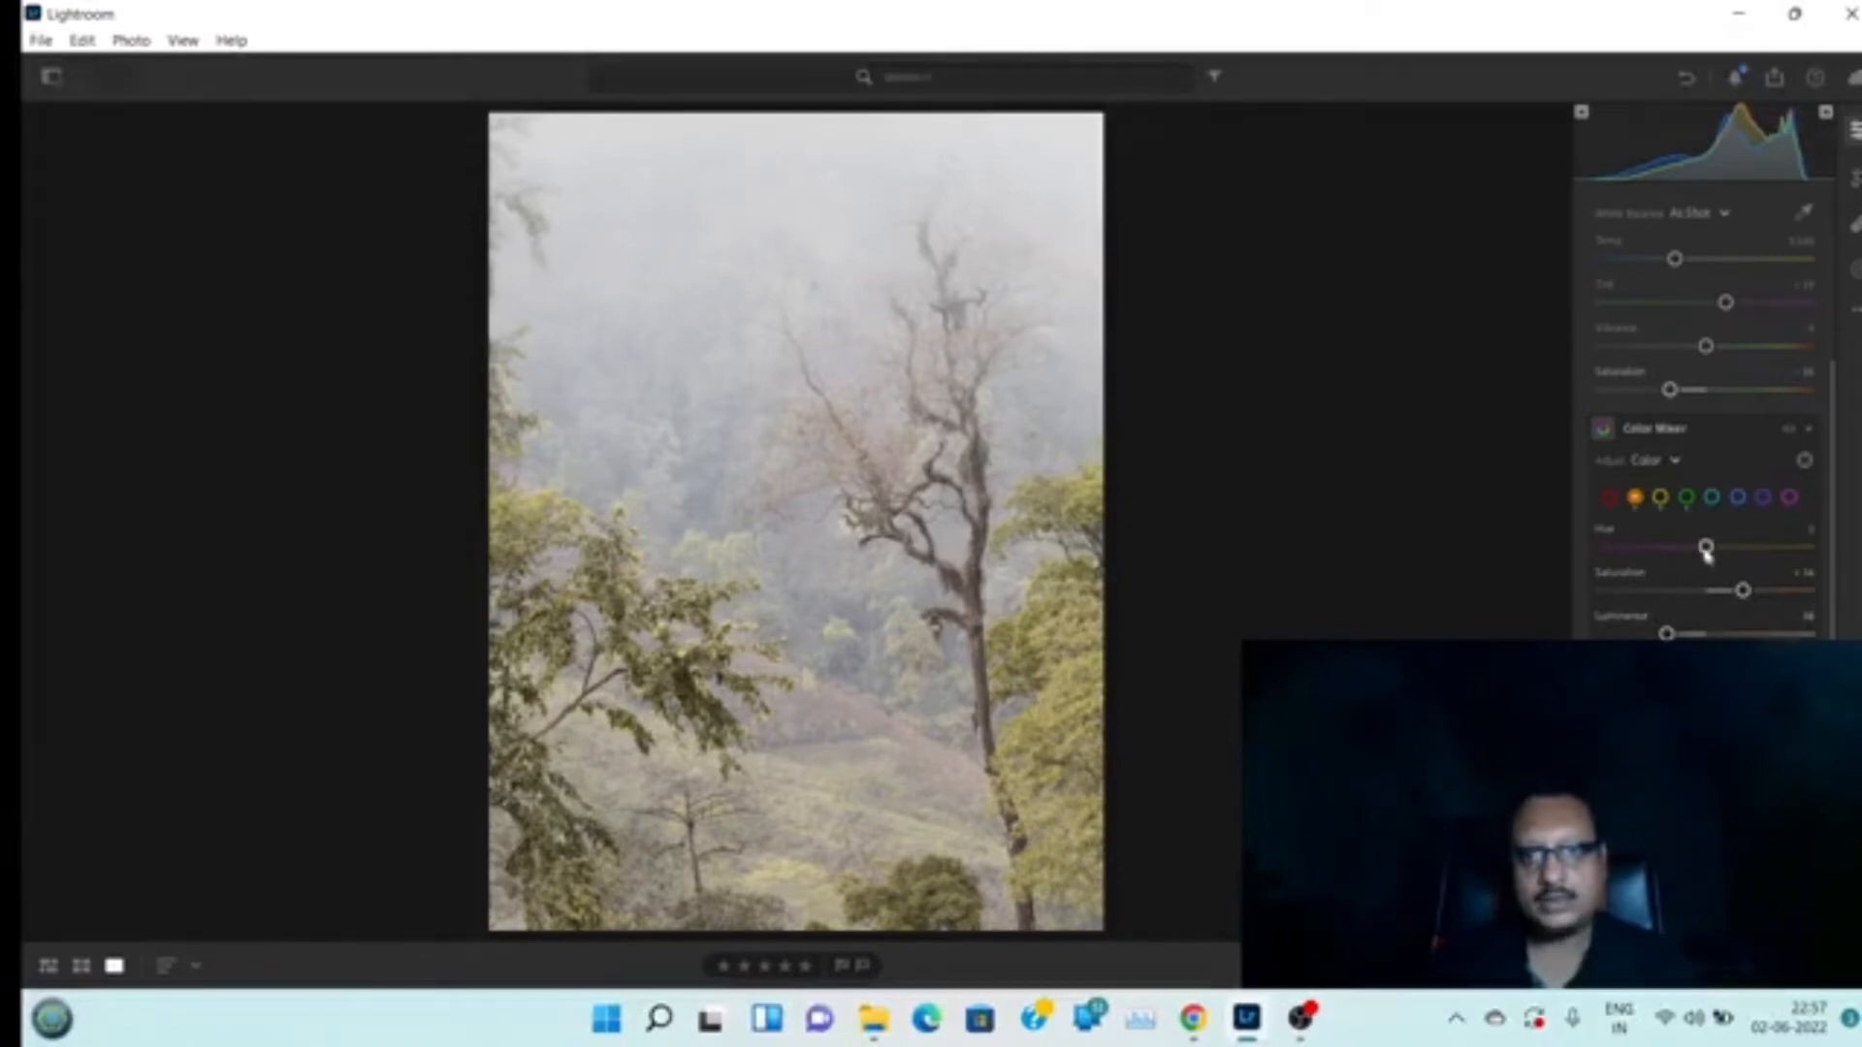
{"action": "left_click_drag", "start_coordinate": [1706, 550], "coordinate": [1689, 550]}
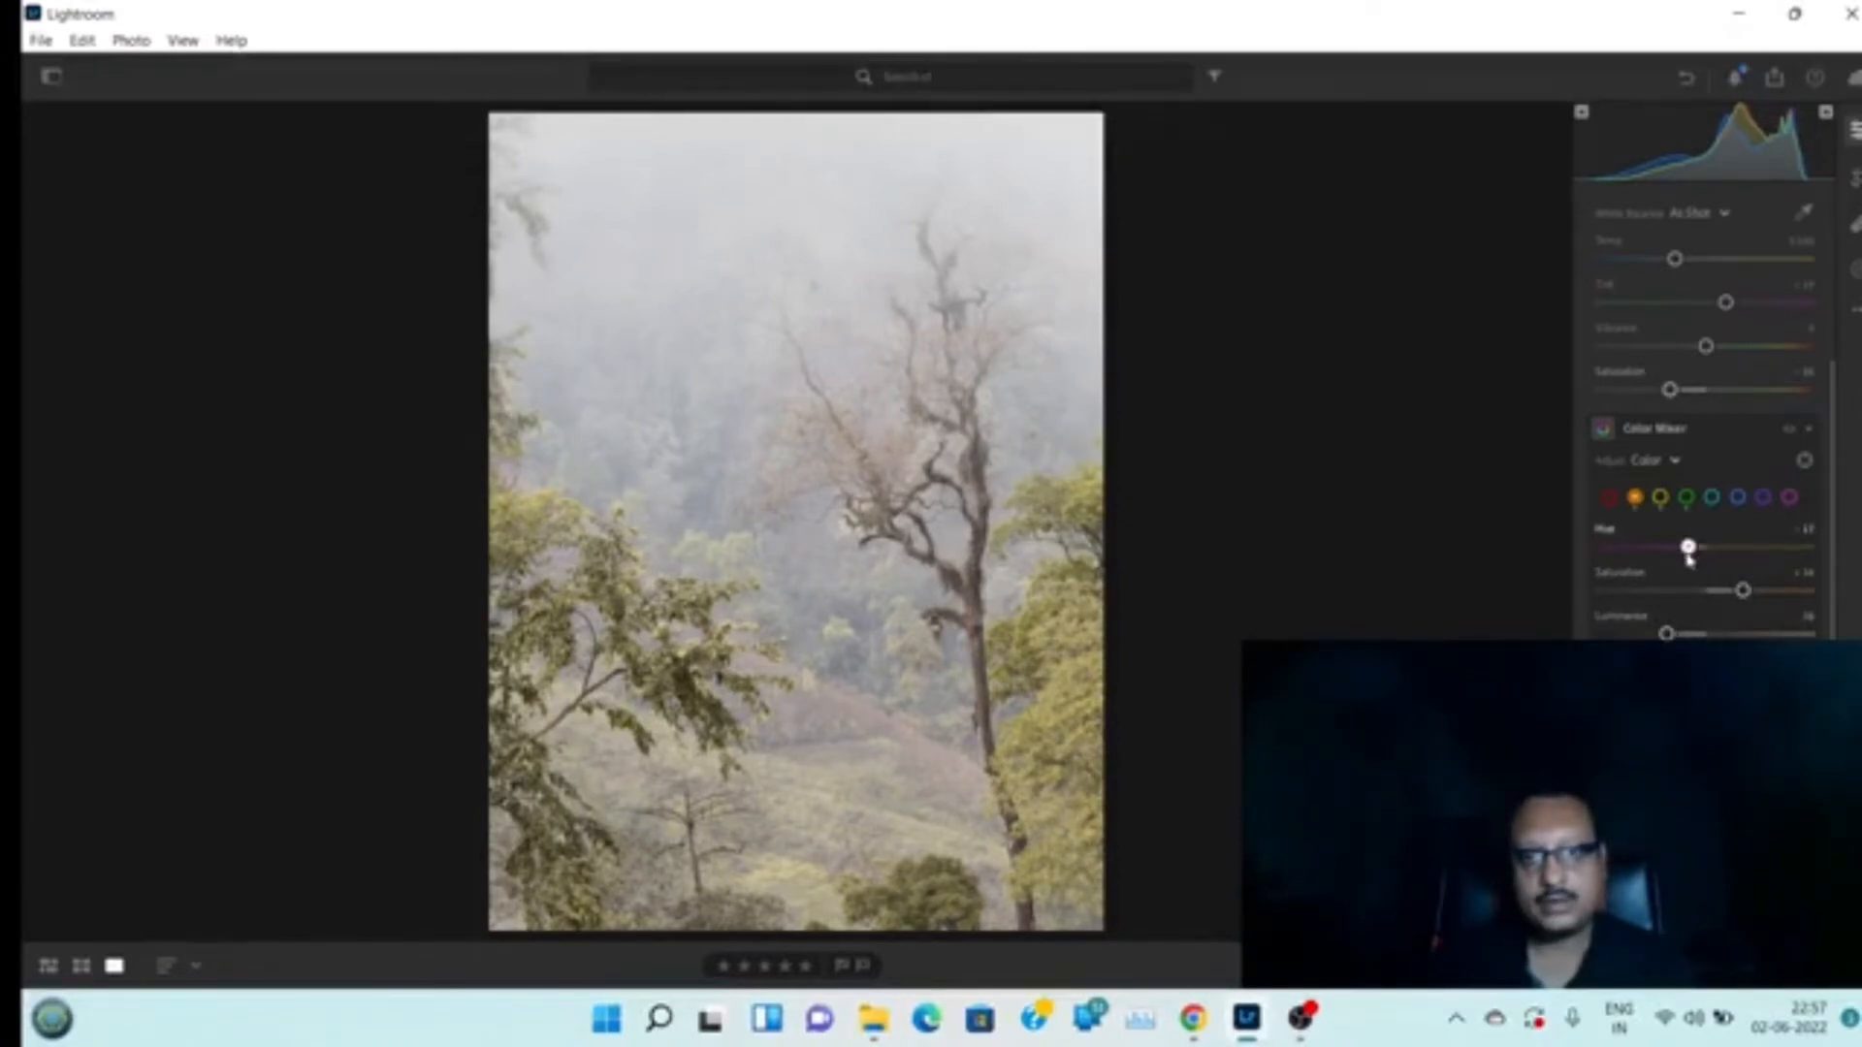
Raise the reds' saturation slightly and zoom in on the hillside to inspect the colours
{"action": "left_click", "coordinate": [1608, 498]}
{"action": "left_click_drag", "start_coordinate": [1706, 633], "coordinate": [1714, 591]}
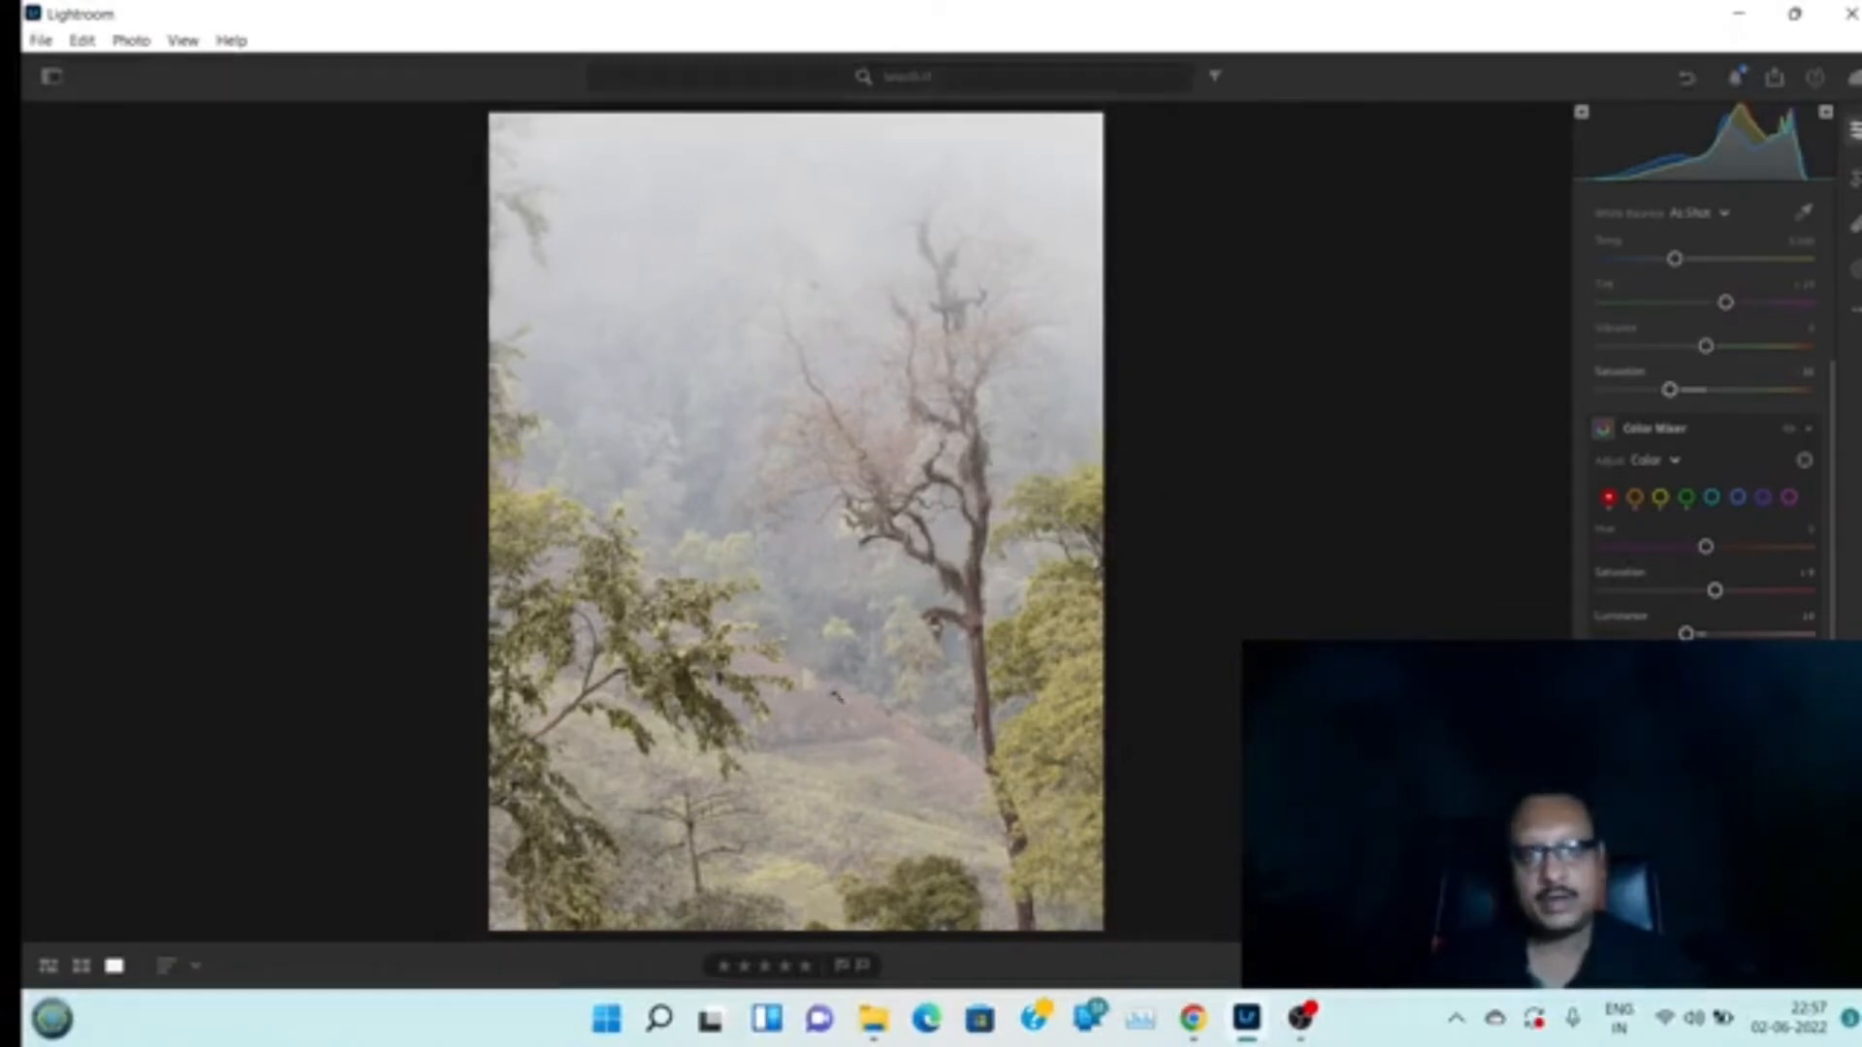
{"action": "left_click", "coordinate": [838, 697]}
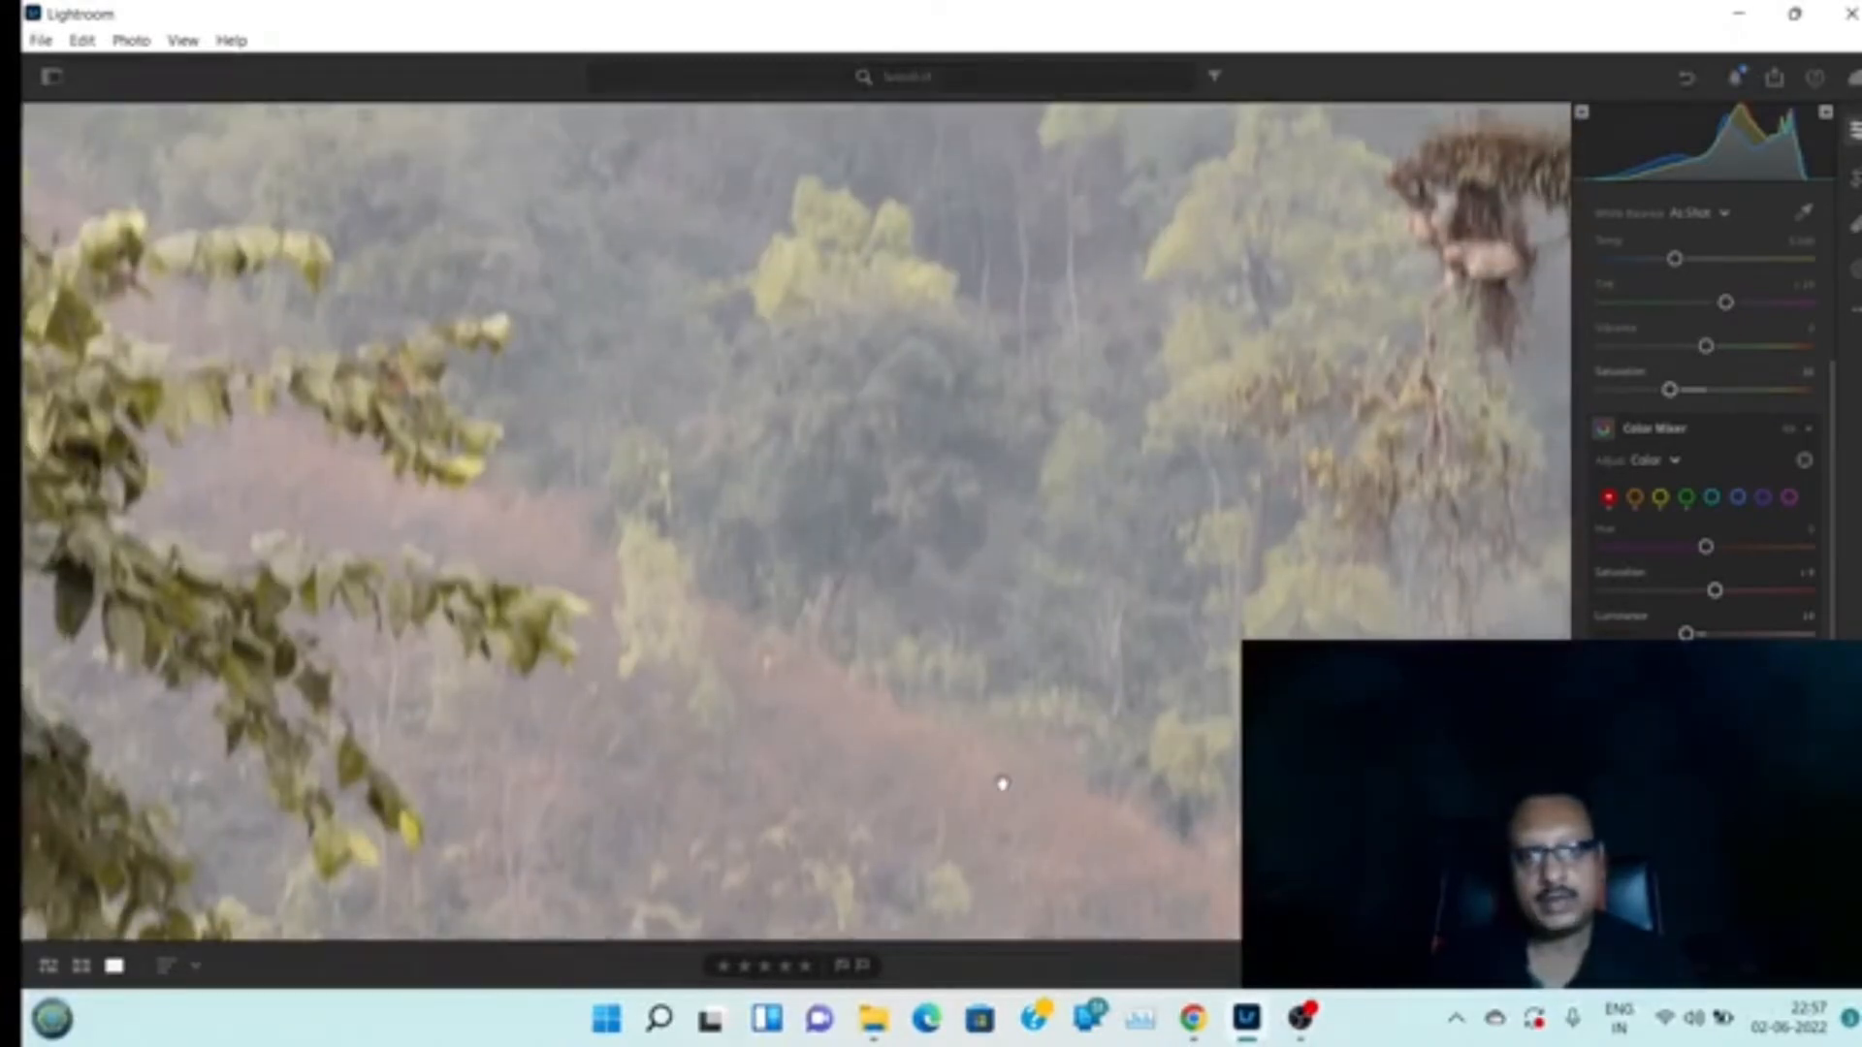
Fit the photo back in view and create a Color Range mask sampling the foliage beside the dead tree
{"action": "left_click", "coordinate": [935, 751]}
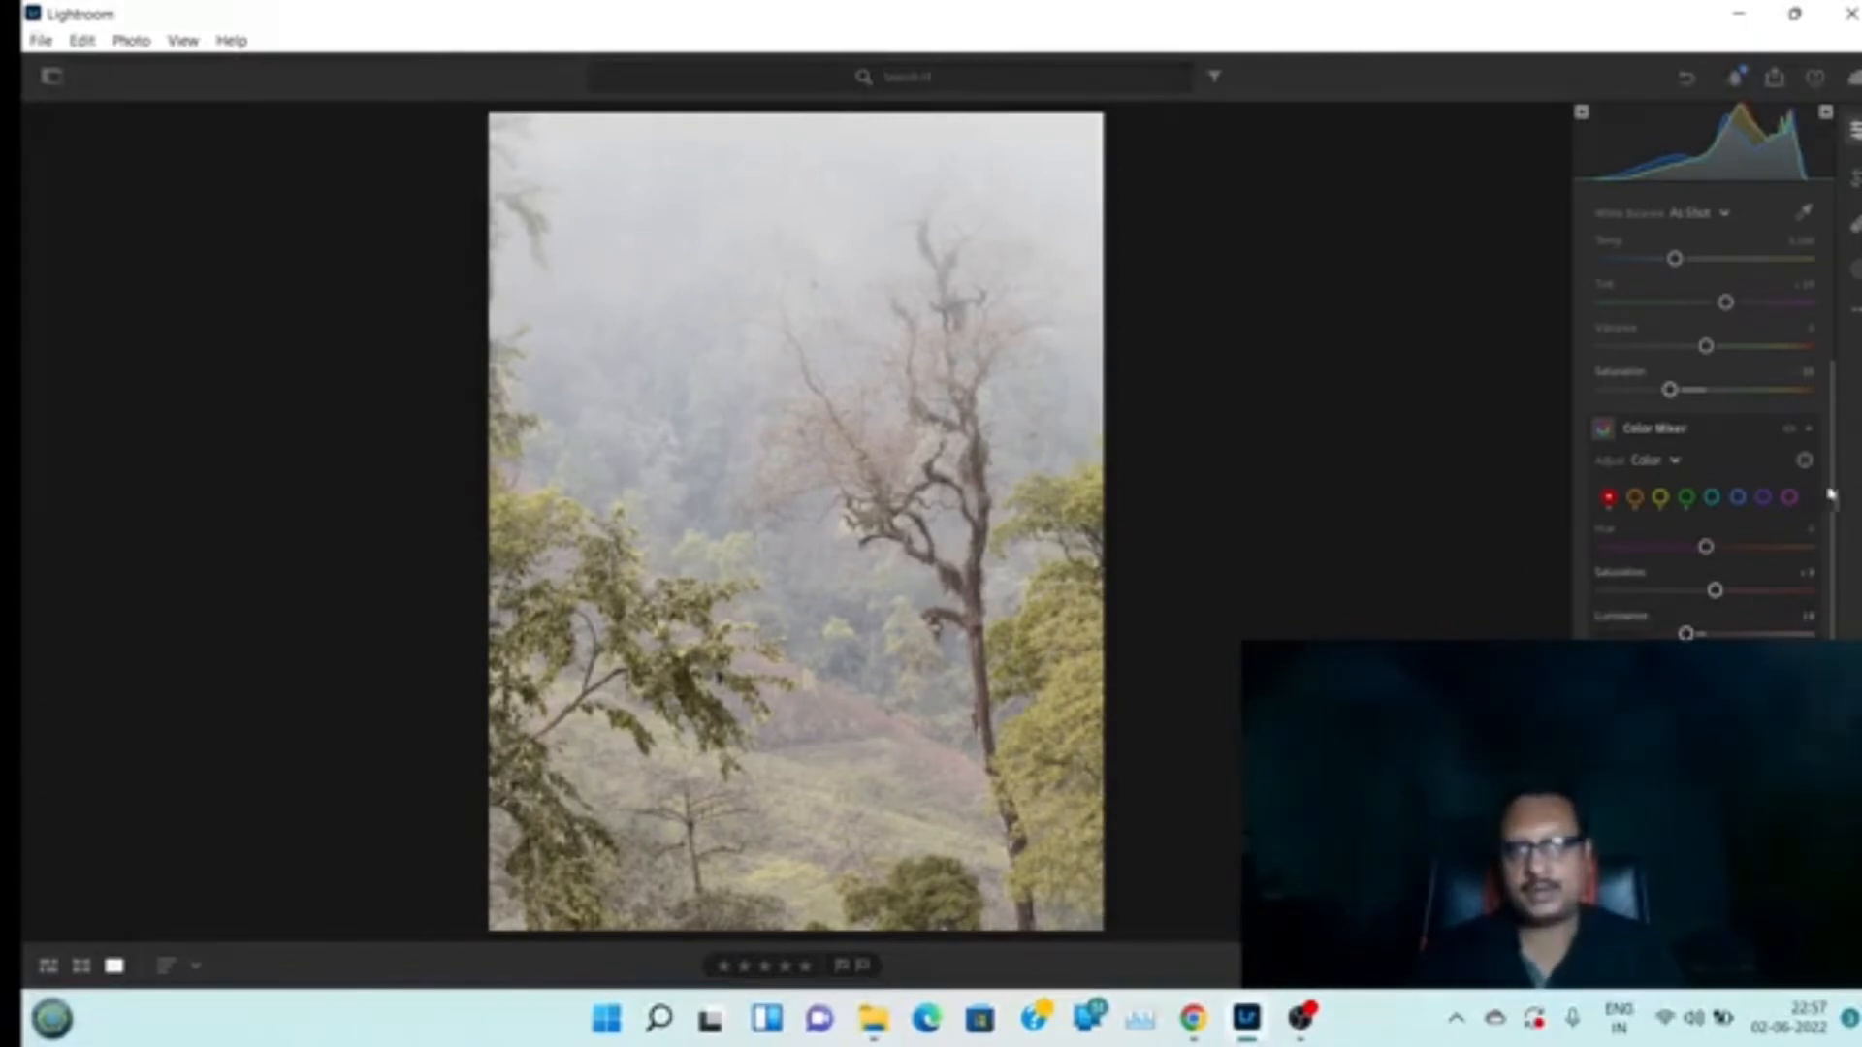
{"action": "scroll", "coordinate": [1802, 397], "scroll_direction": "up", "scroll_amount": 3}
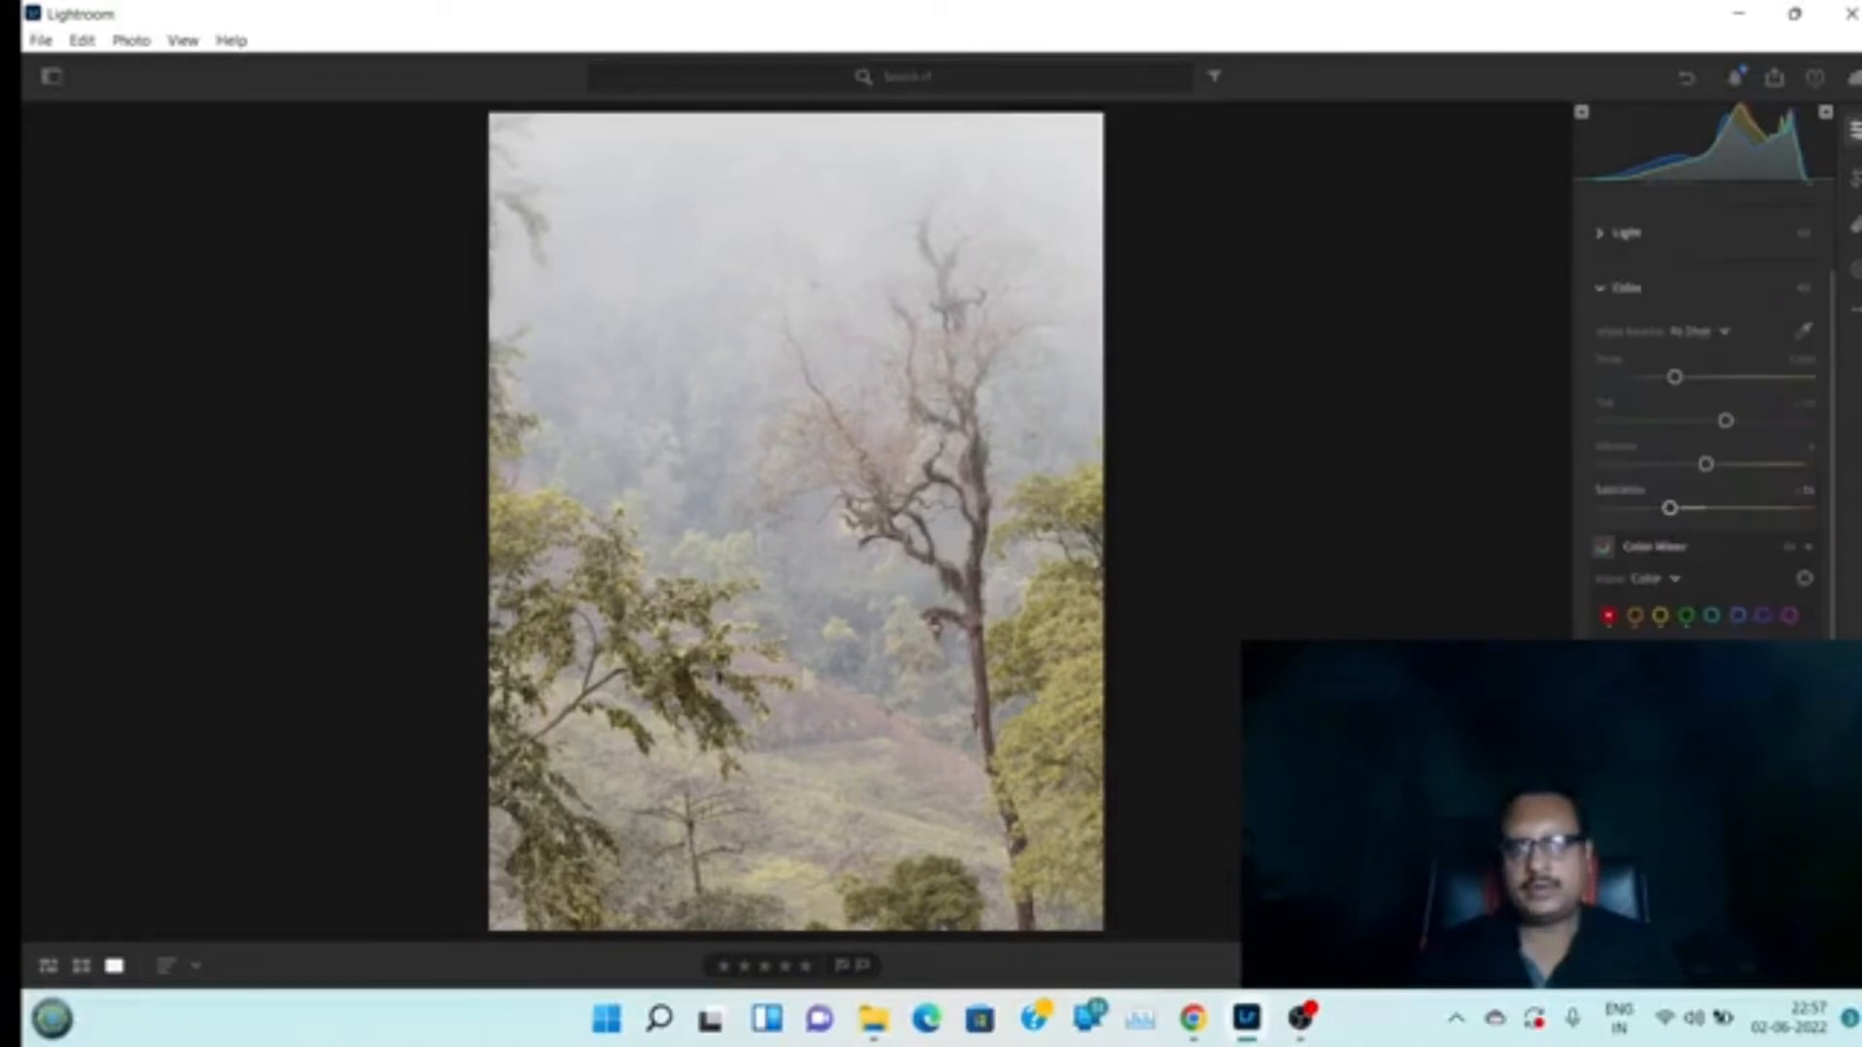
{"action": "left_click", "coordinate": [1603, 352]}
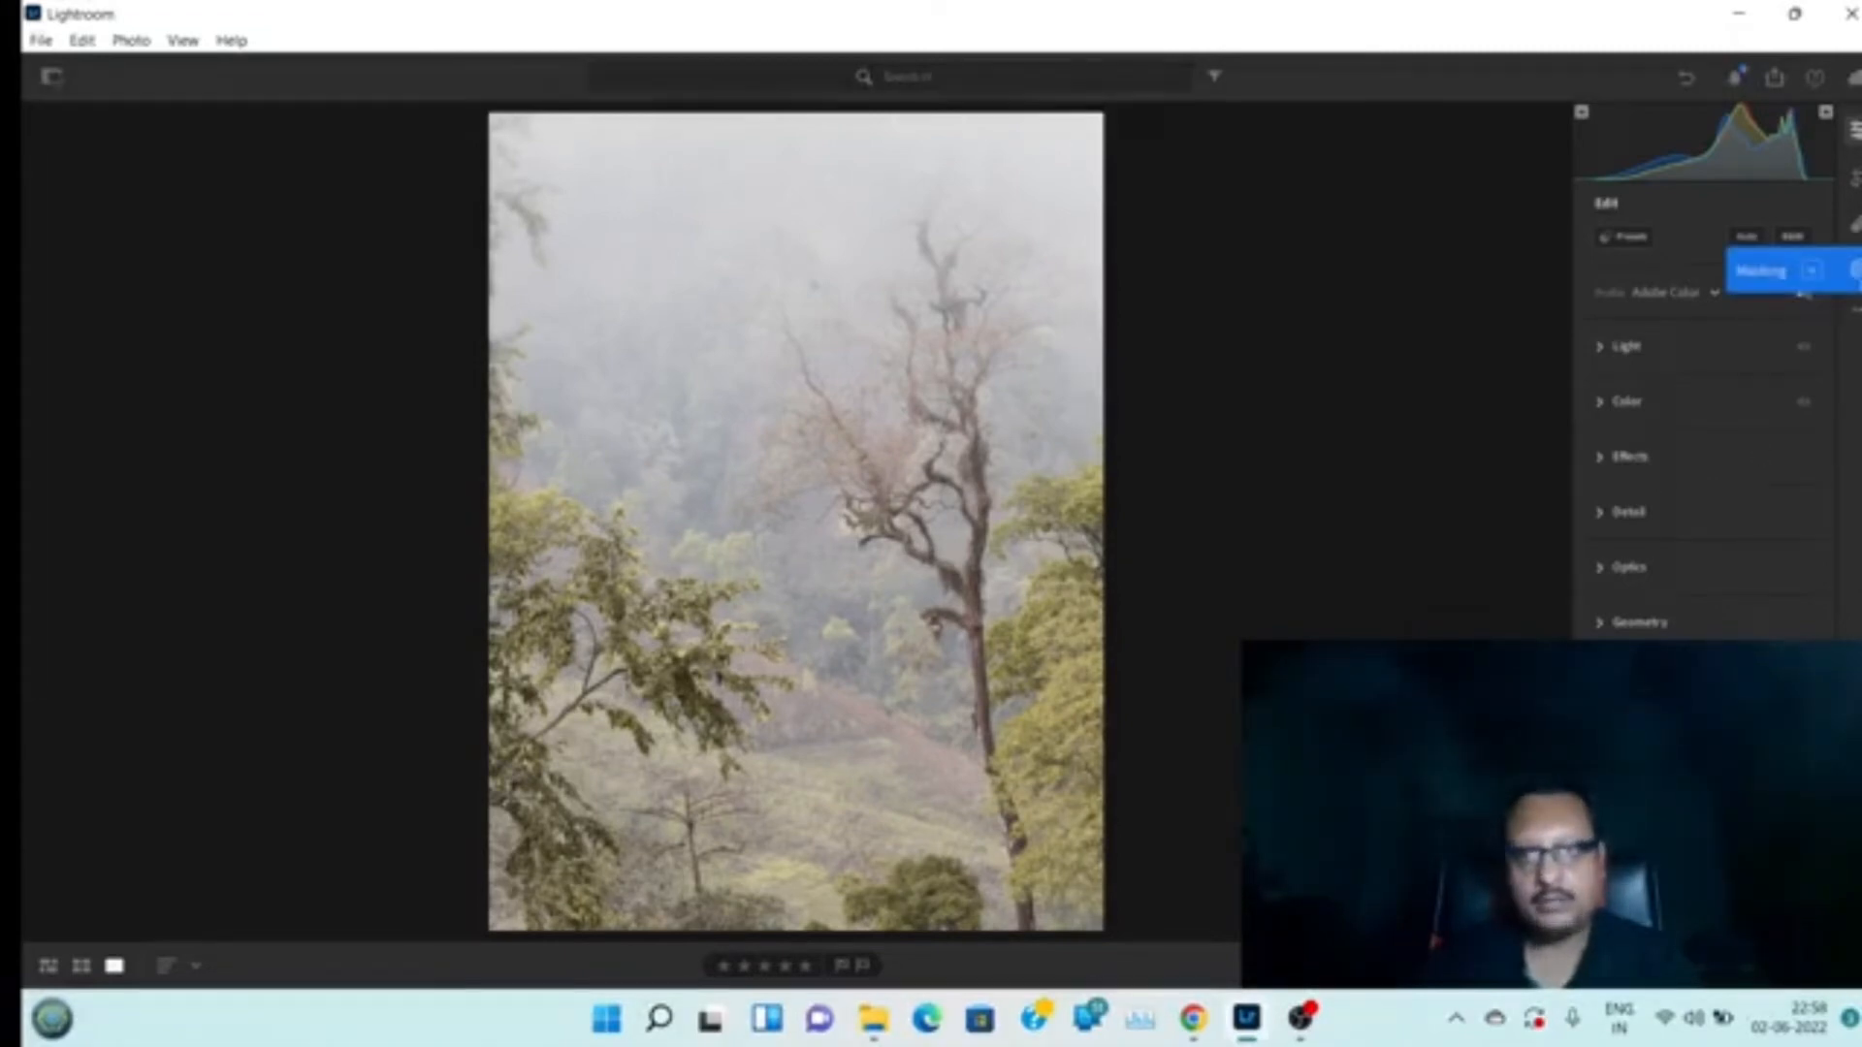
{"action": "left_click", "coordinate": [1855, 271]}
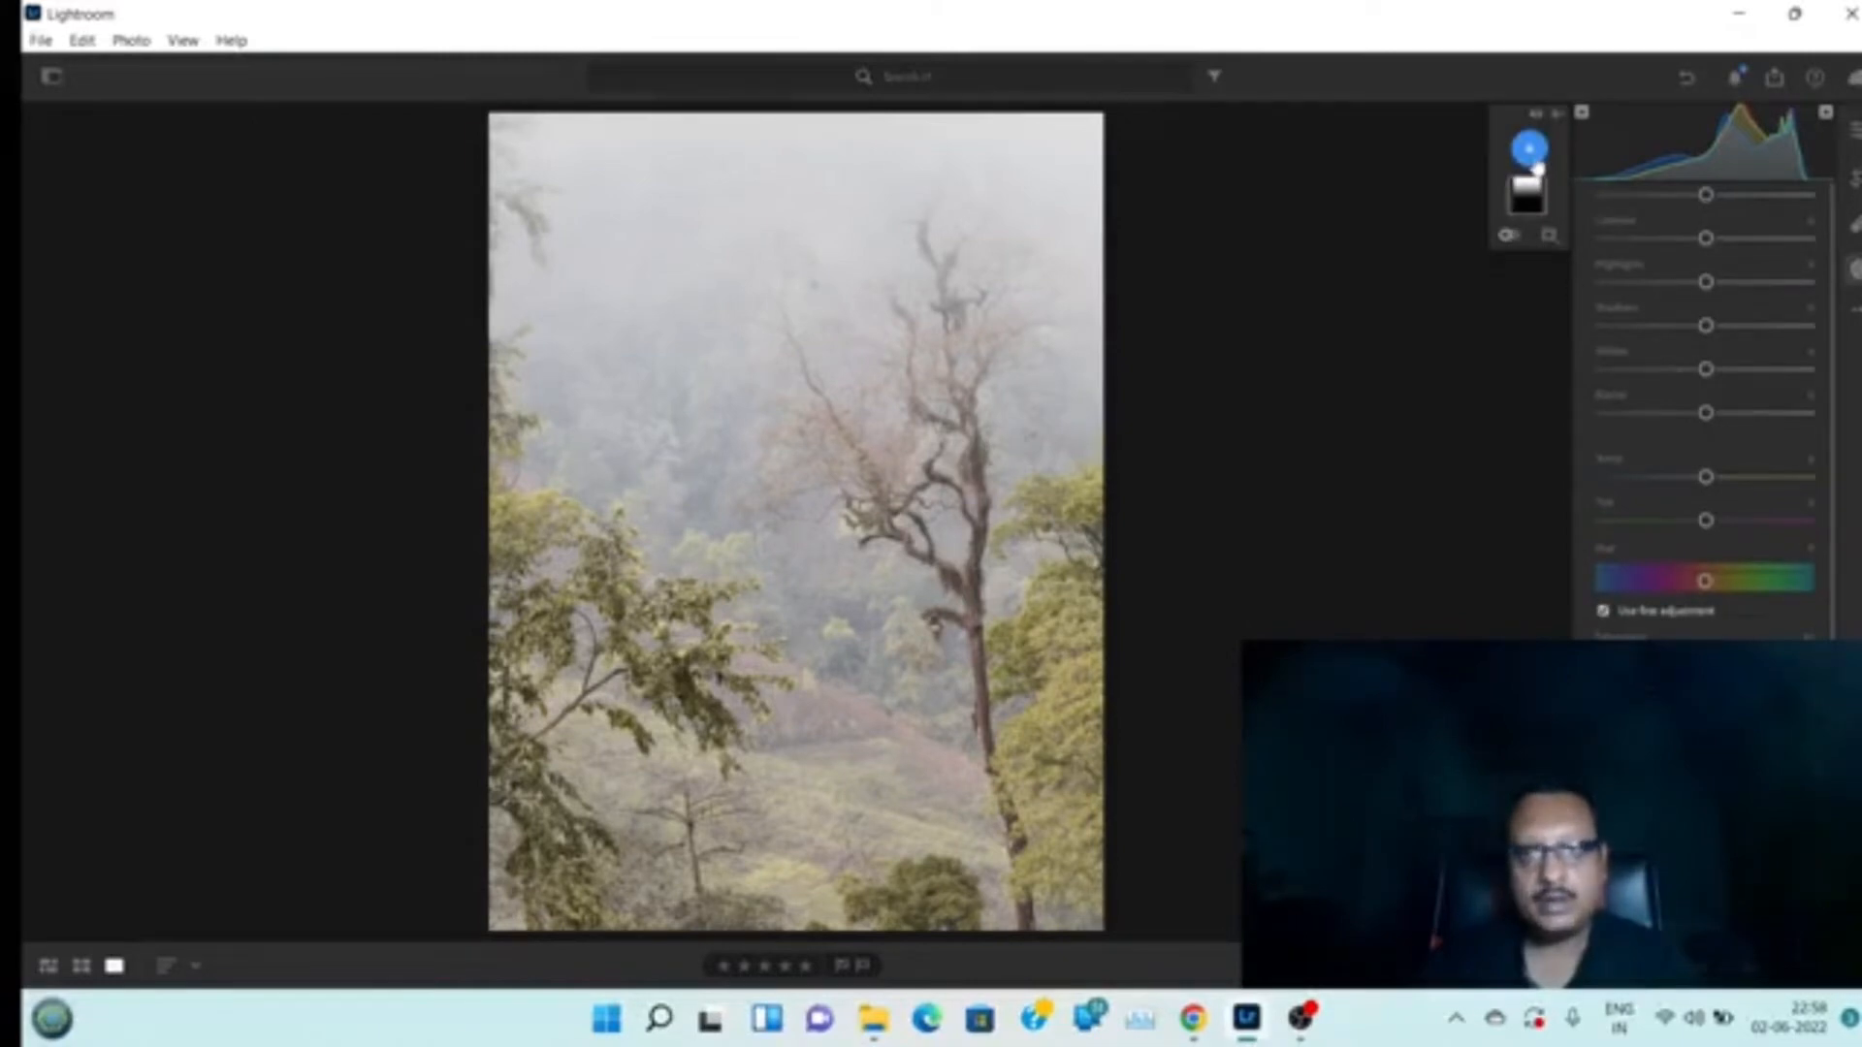
{"action": "left_click", "coordinate": [1531, 150]}
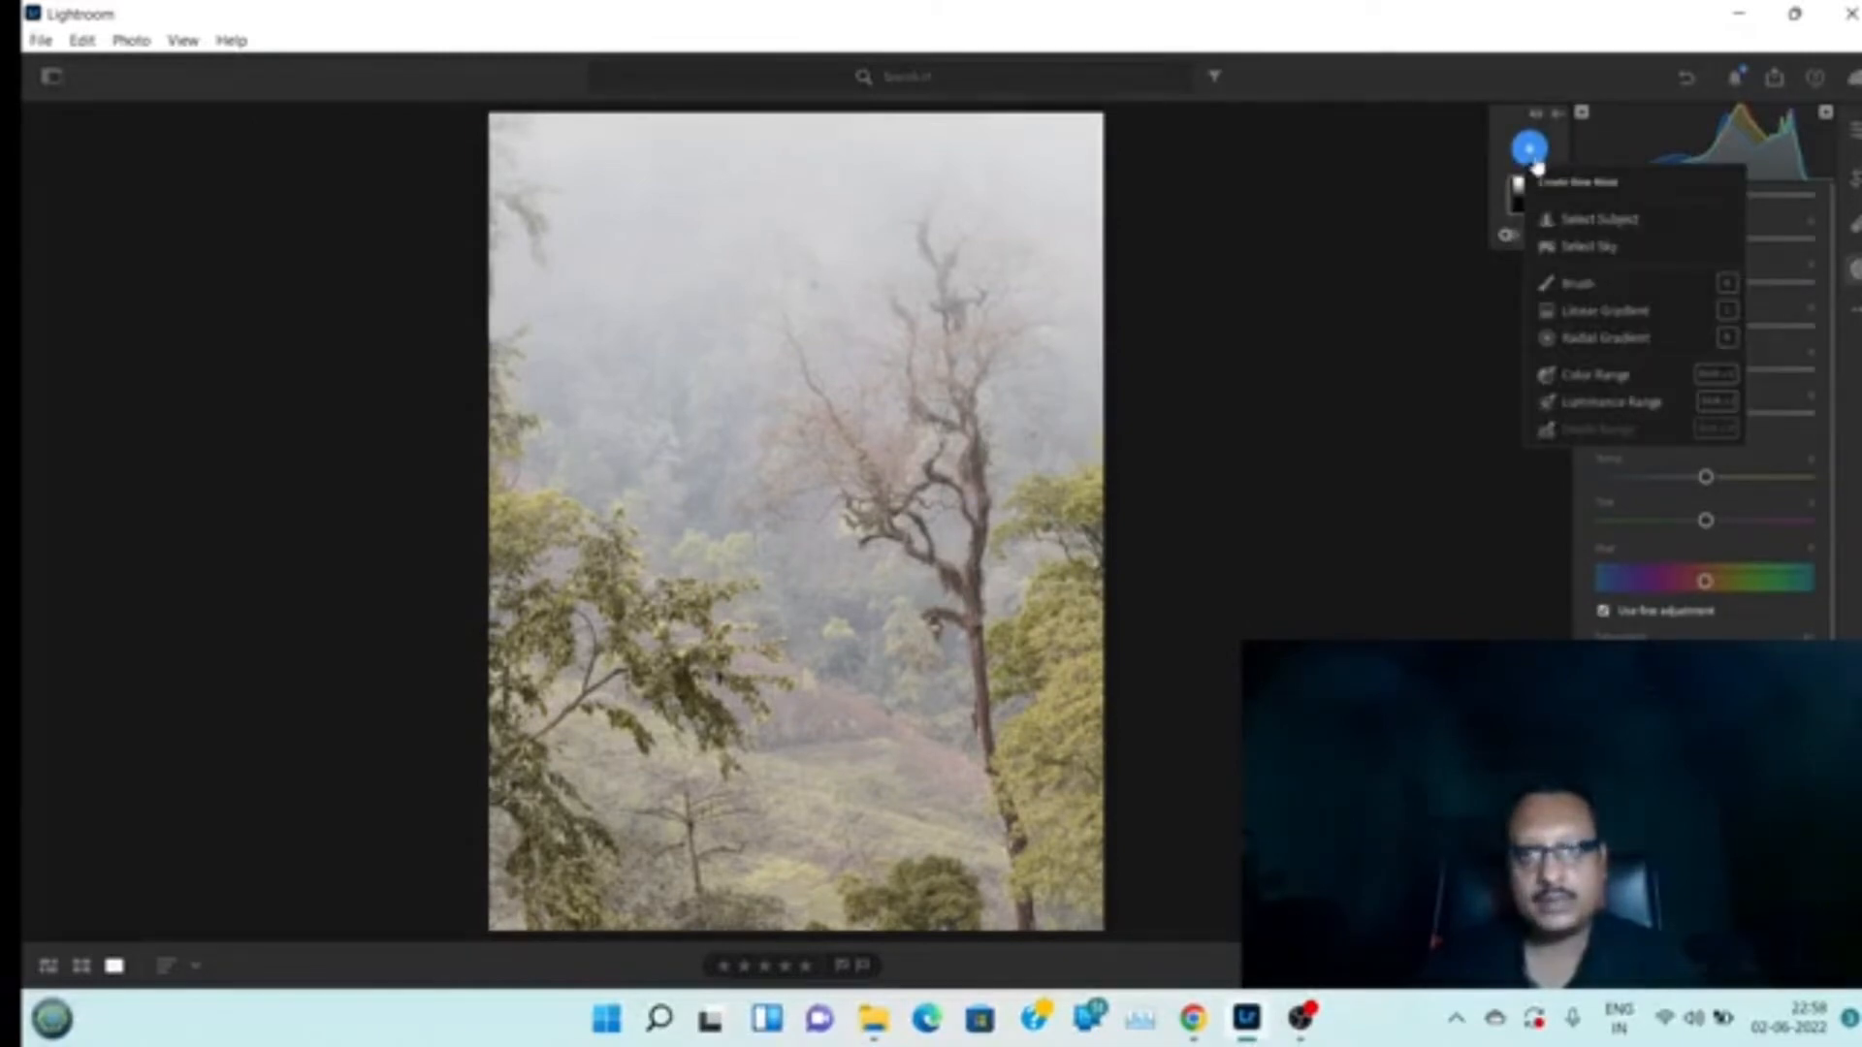
{"action": "mouse_move", "coordinate": [1622, 382]}
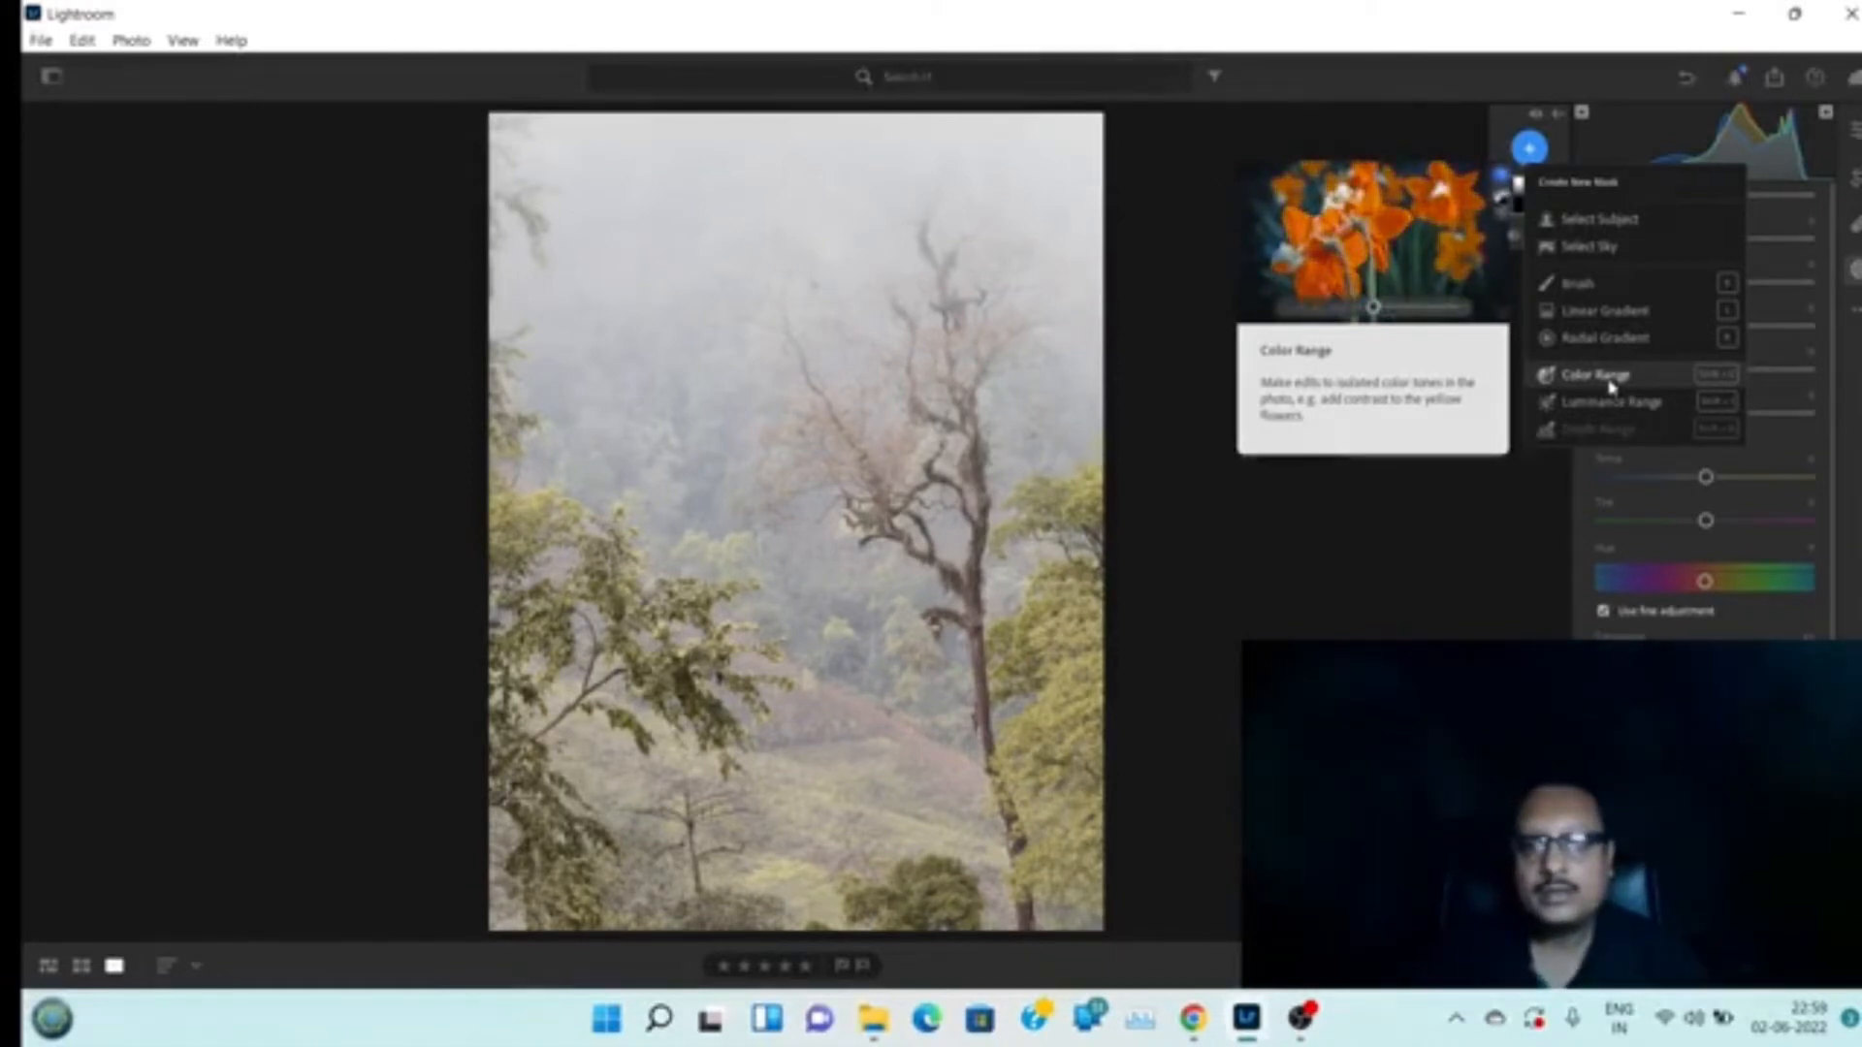
{"action": "left_click", "coordinate": [1599, 375]}
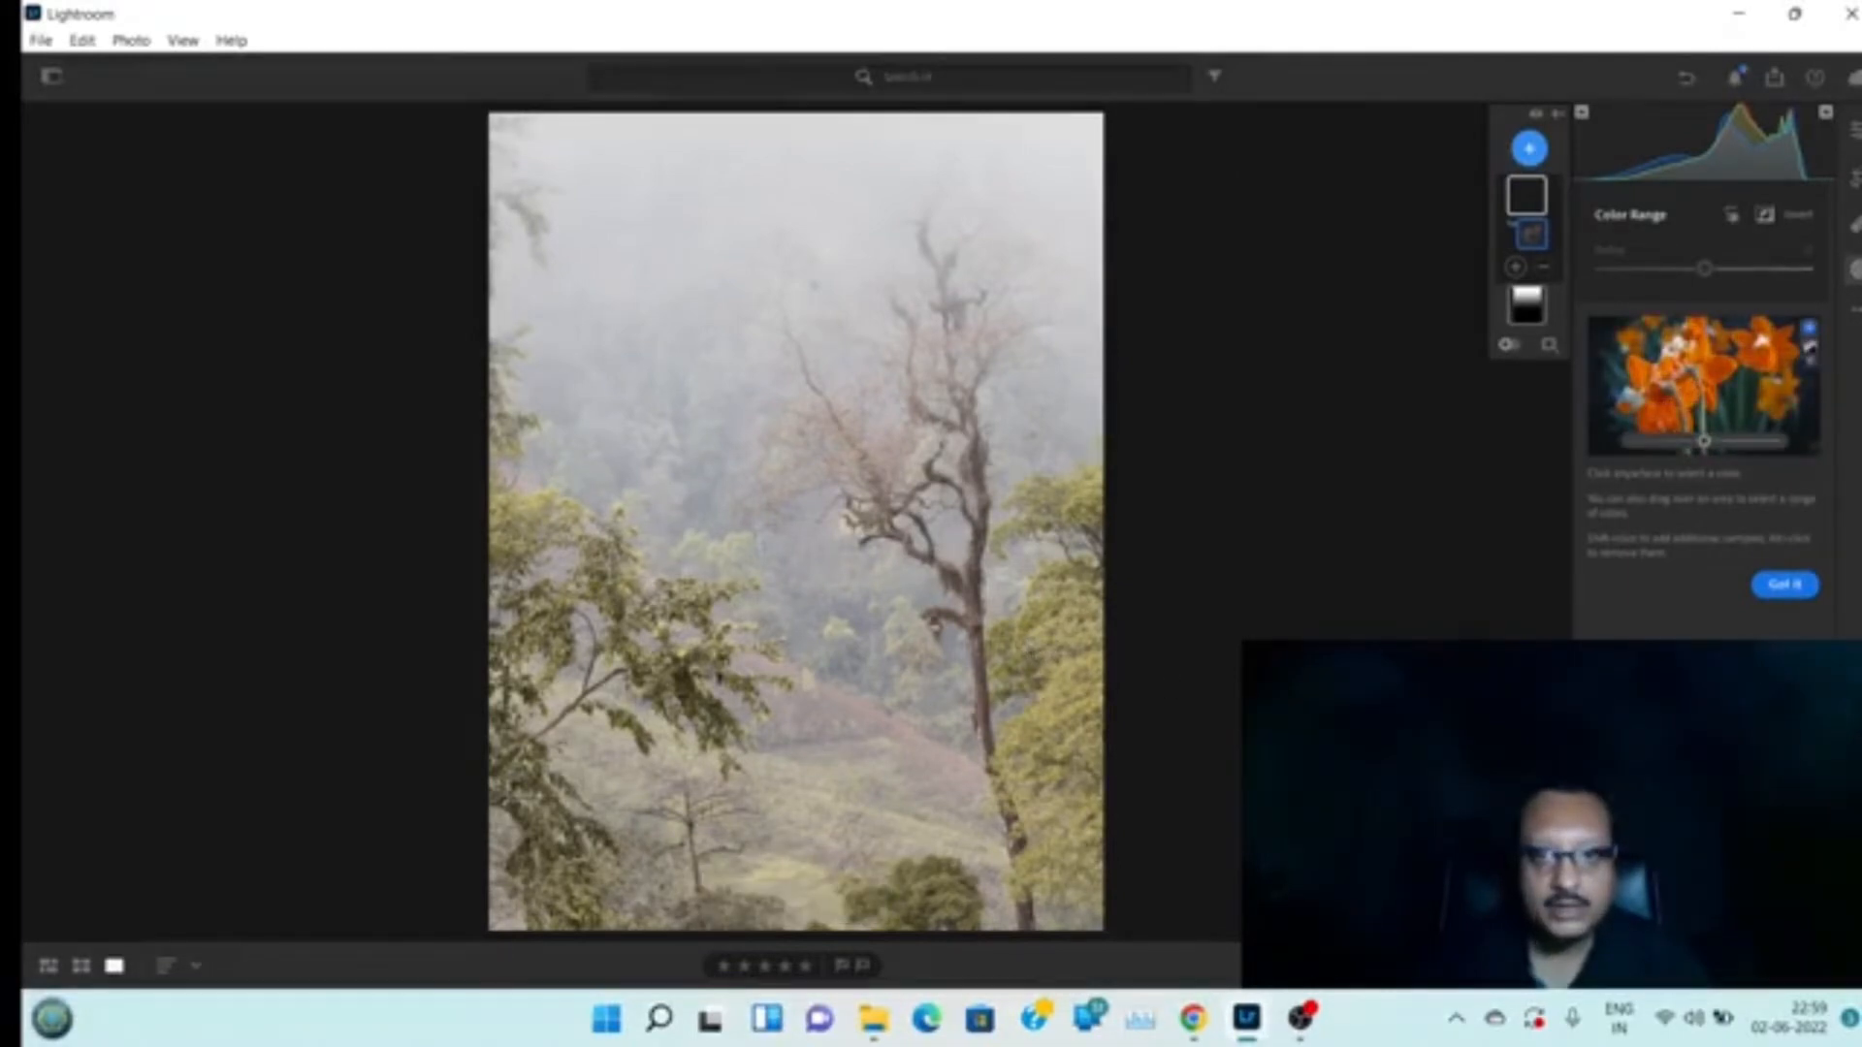
{"action": "left_click", "coordinate": [1025, 647]}
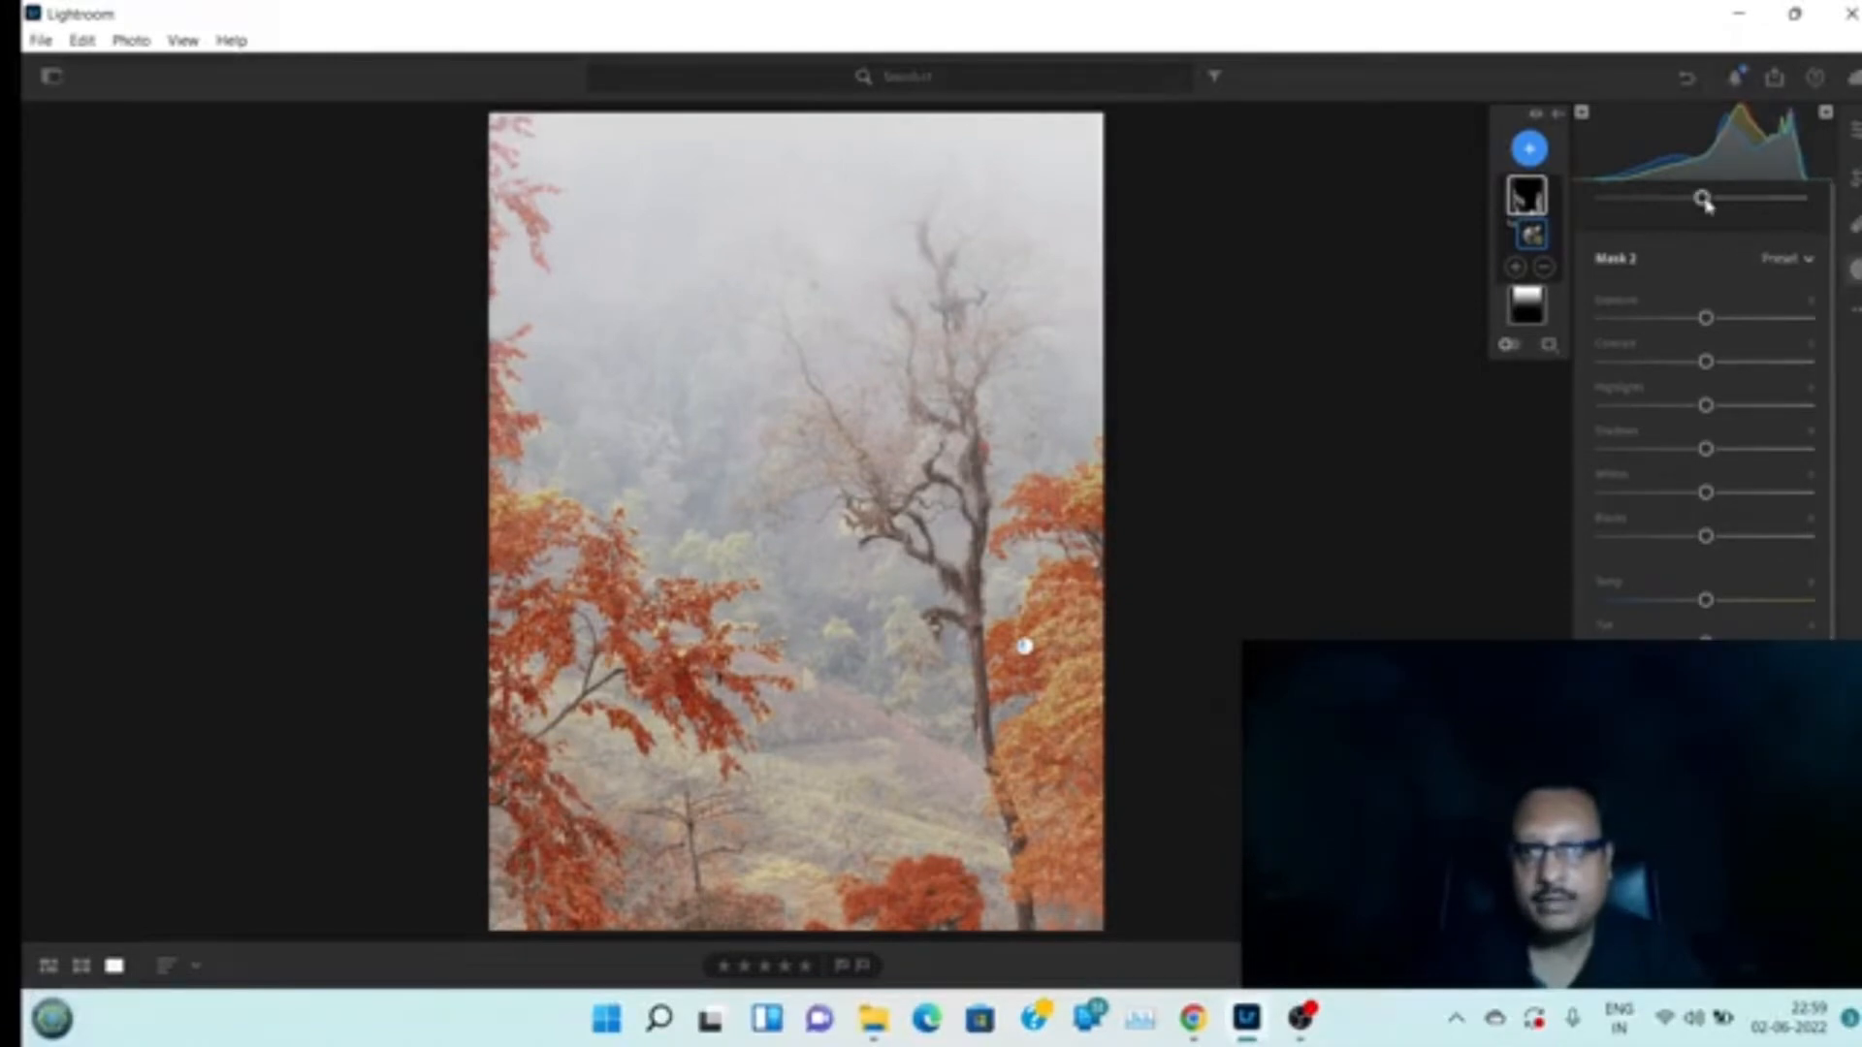
Lower the foliage mask's Refine amount and raise its saturation slightly
{"action": "left_click_drag", "start_coordinate": [1702, 201], "coordinate": [1650, 215]}
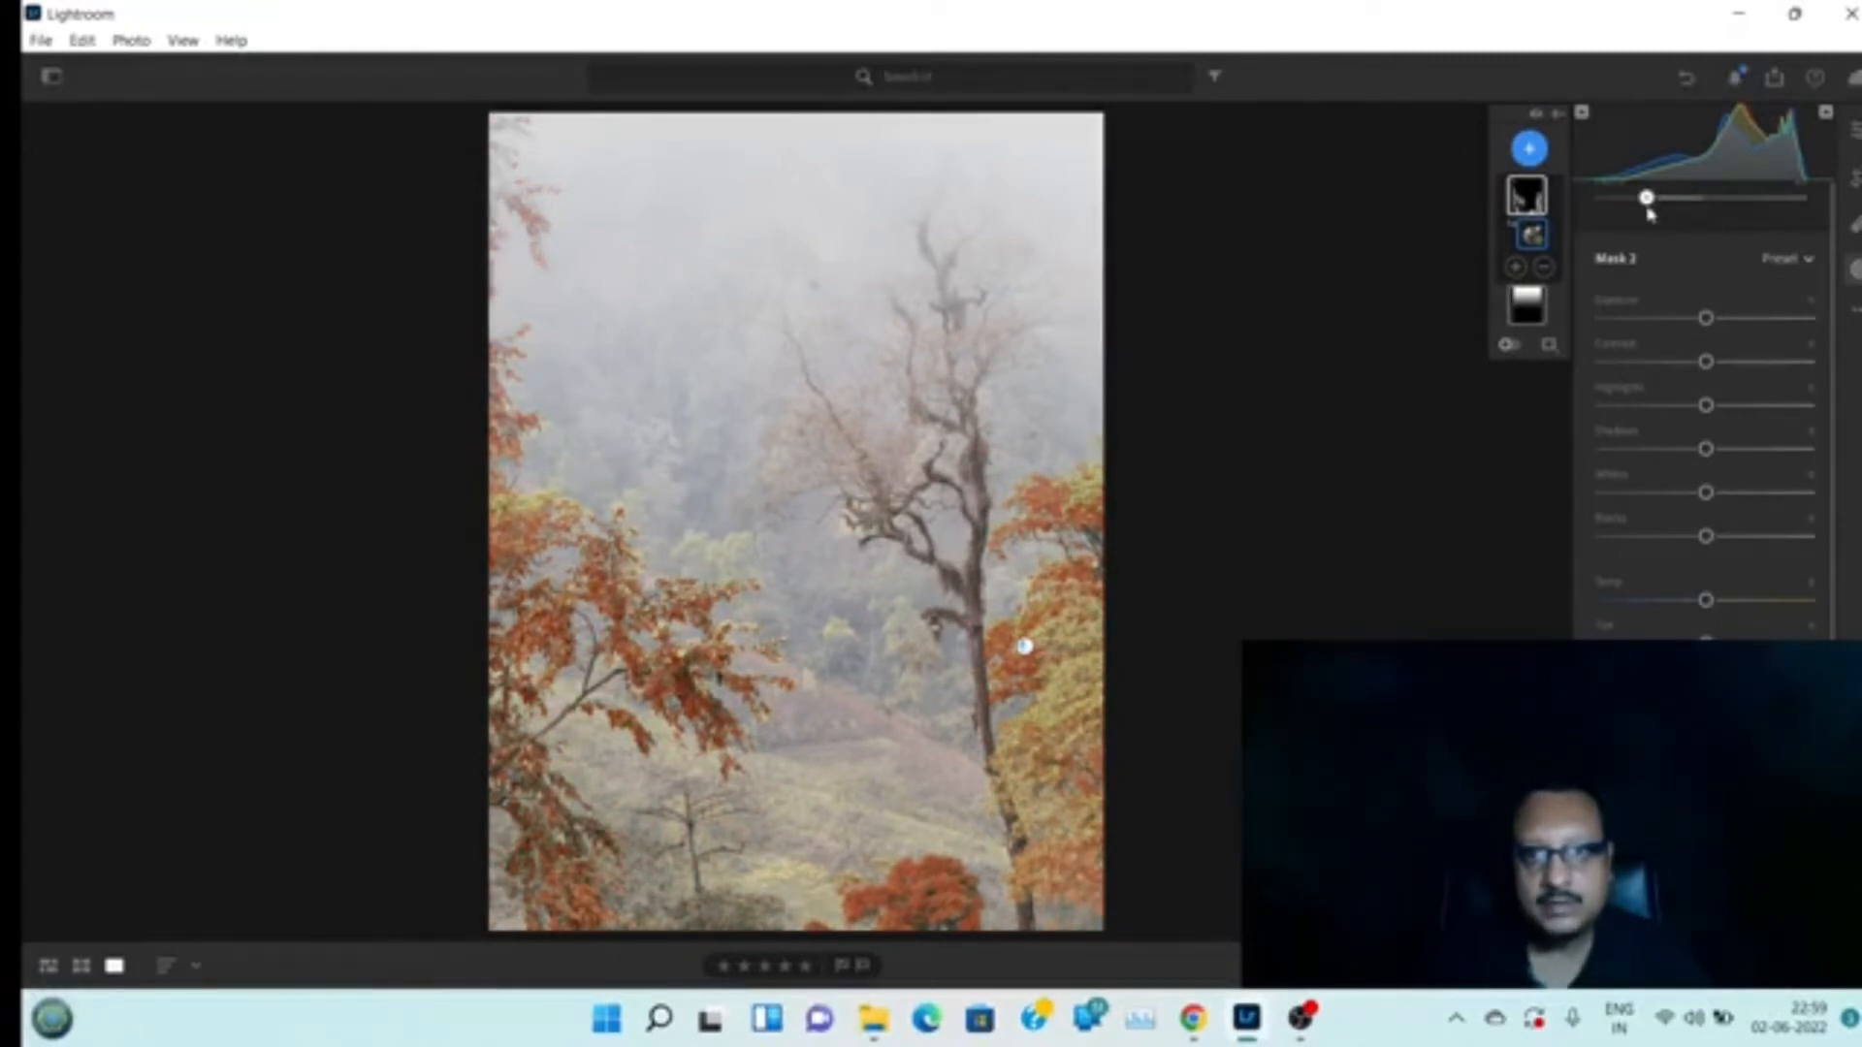
{"action": "left_click_drag", "start_coordinate": [1646, 216], "coordinate": [1656, 215]}
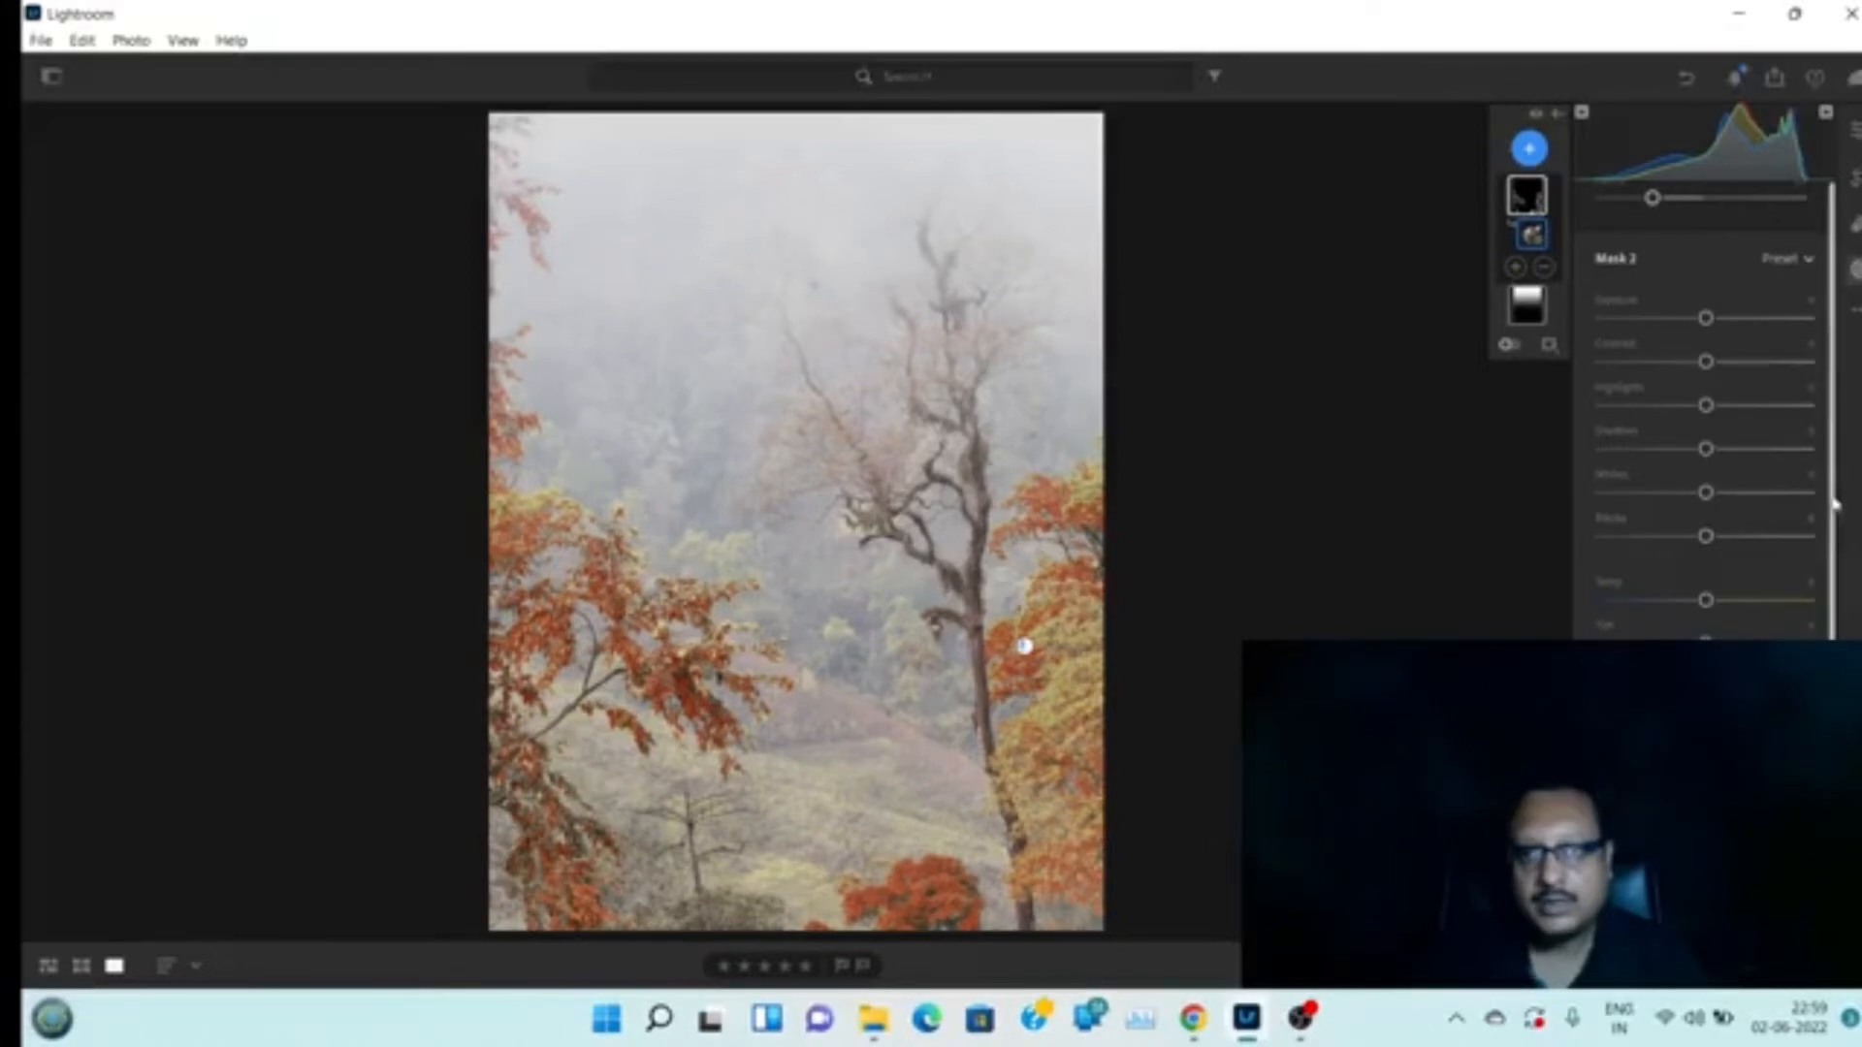
{"action": "scroll", "coordinate": [1832, 528], "scroll_direction": "up", "scroll_amount": 1}
{"action": "scroll", "coordinate": [1834, 538], "scroll_direction": "down", "scroll_amount": 5}
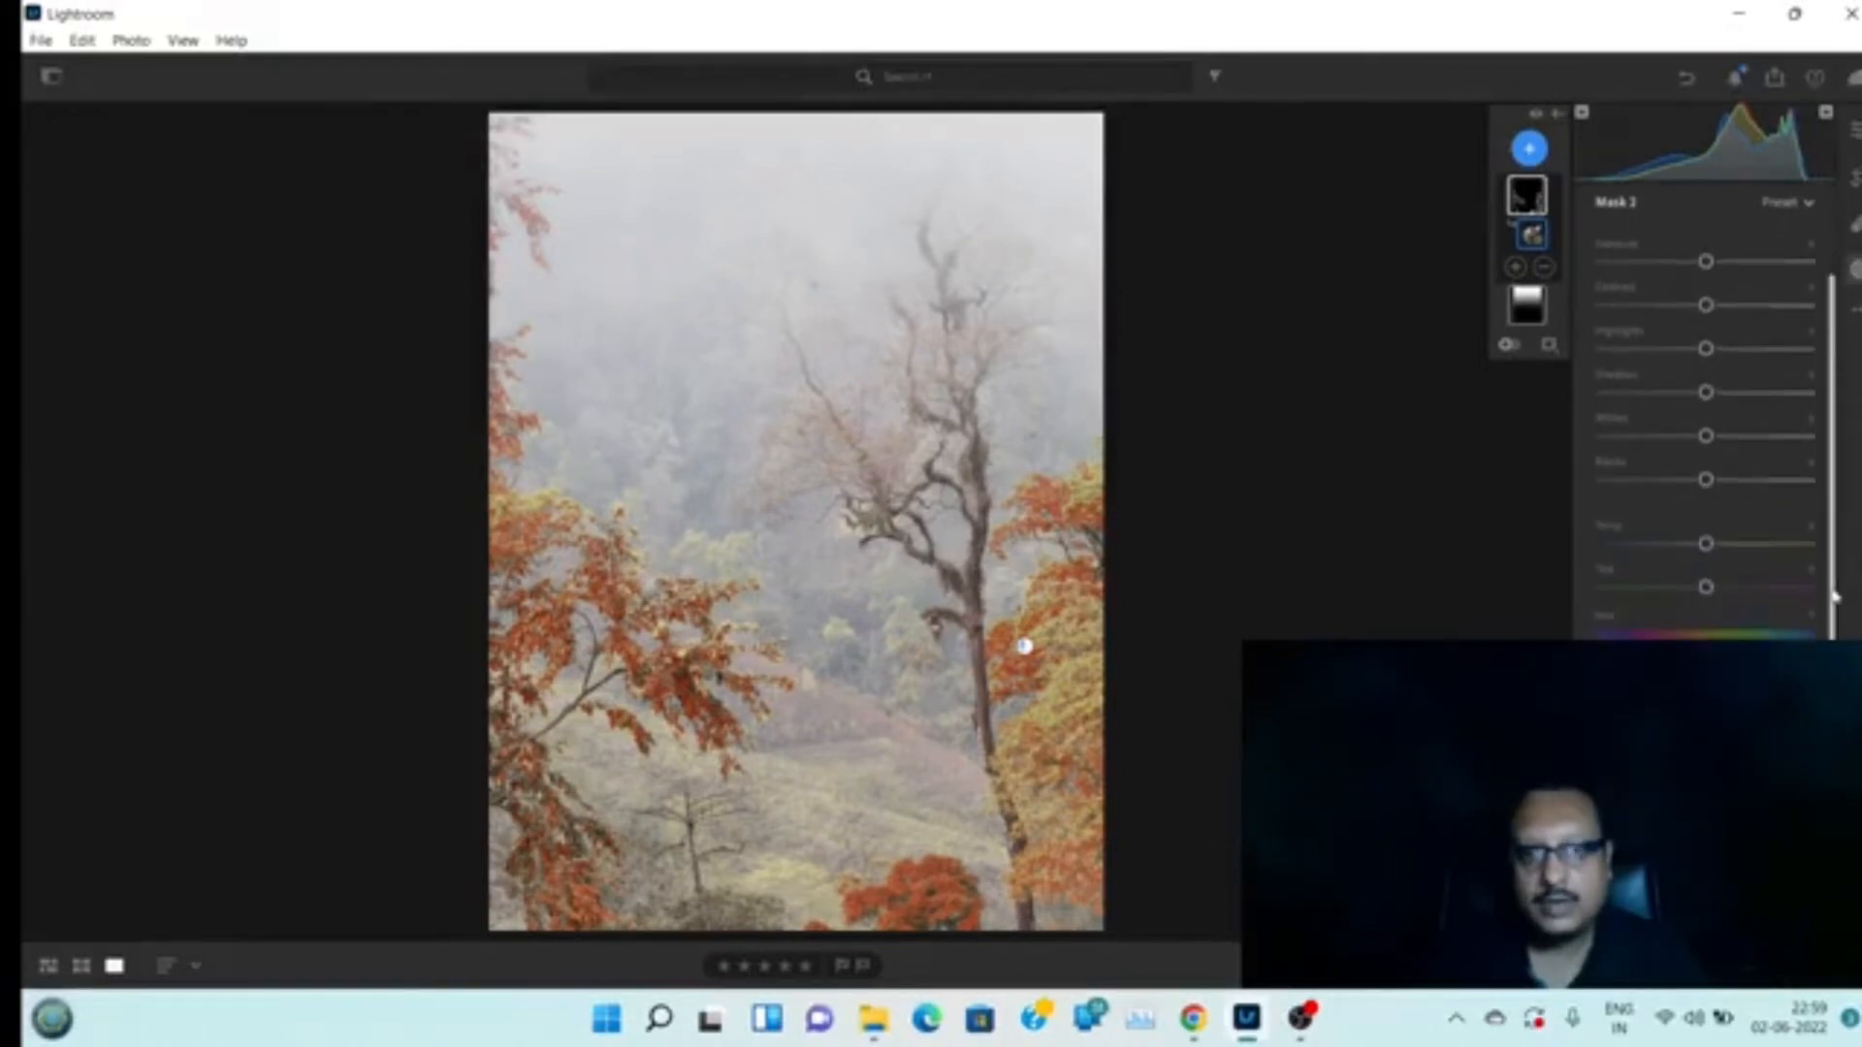
{"action": "scroll", "coordinate": [1832, 539], "scroll_direction": "down", "scroll_amount": 3}
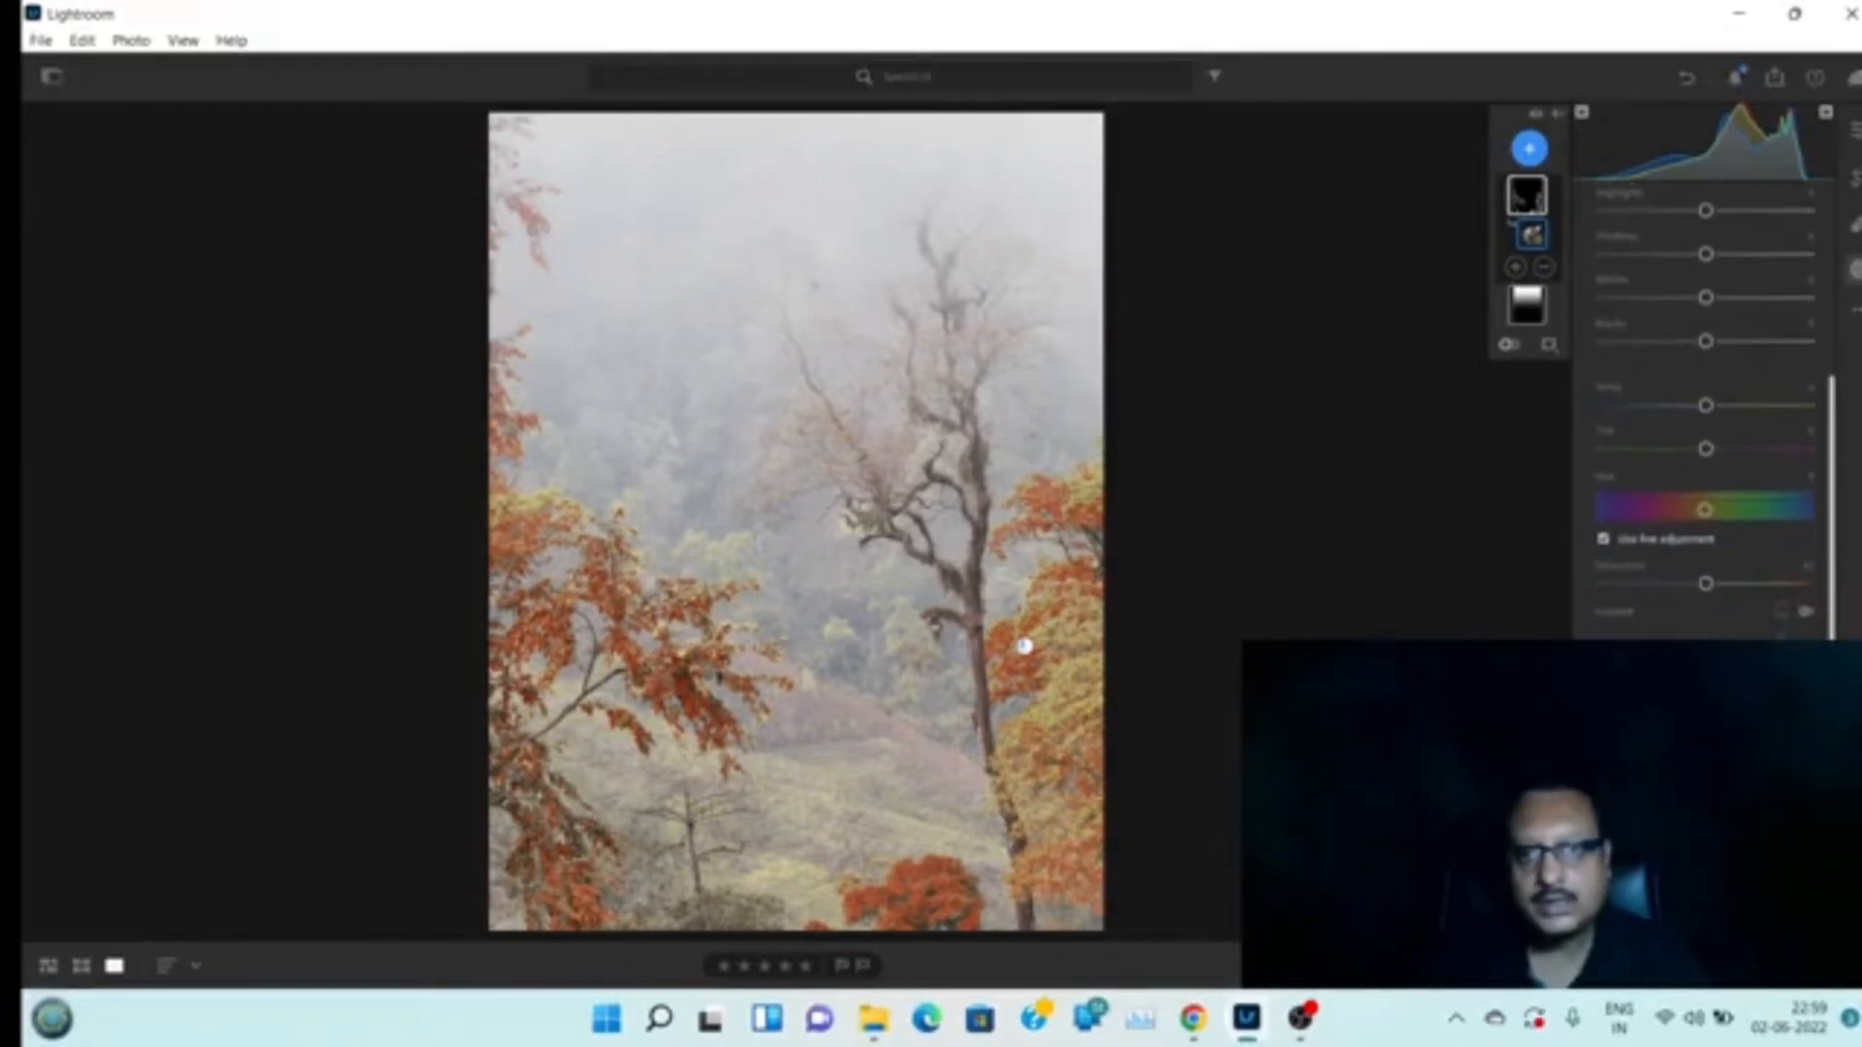
{"action": "left_click_drag", "start_coordinate": [1709, 587], "coordinate": [1728, 590]}
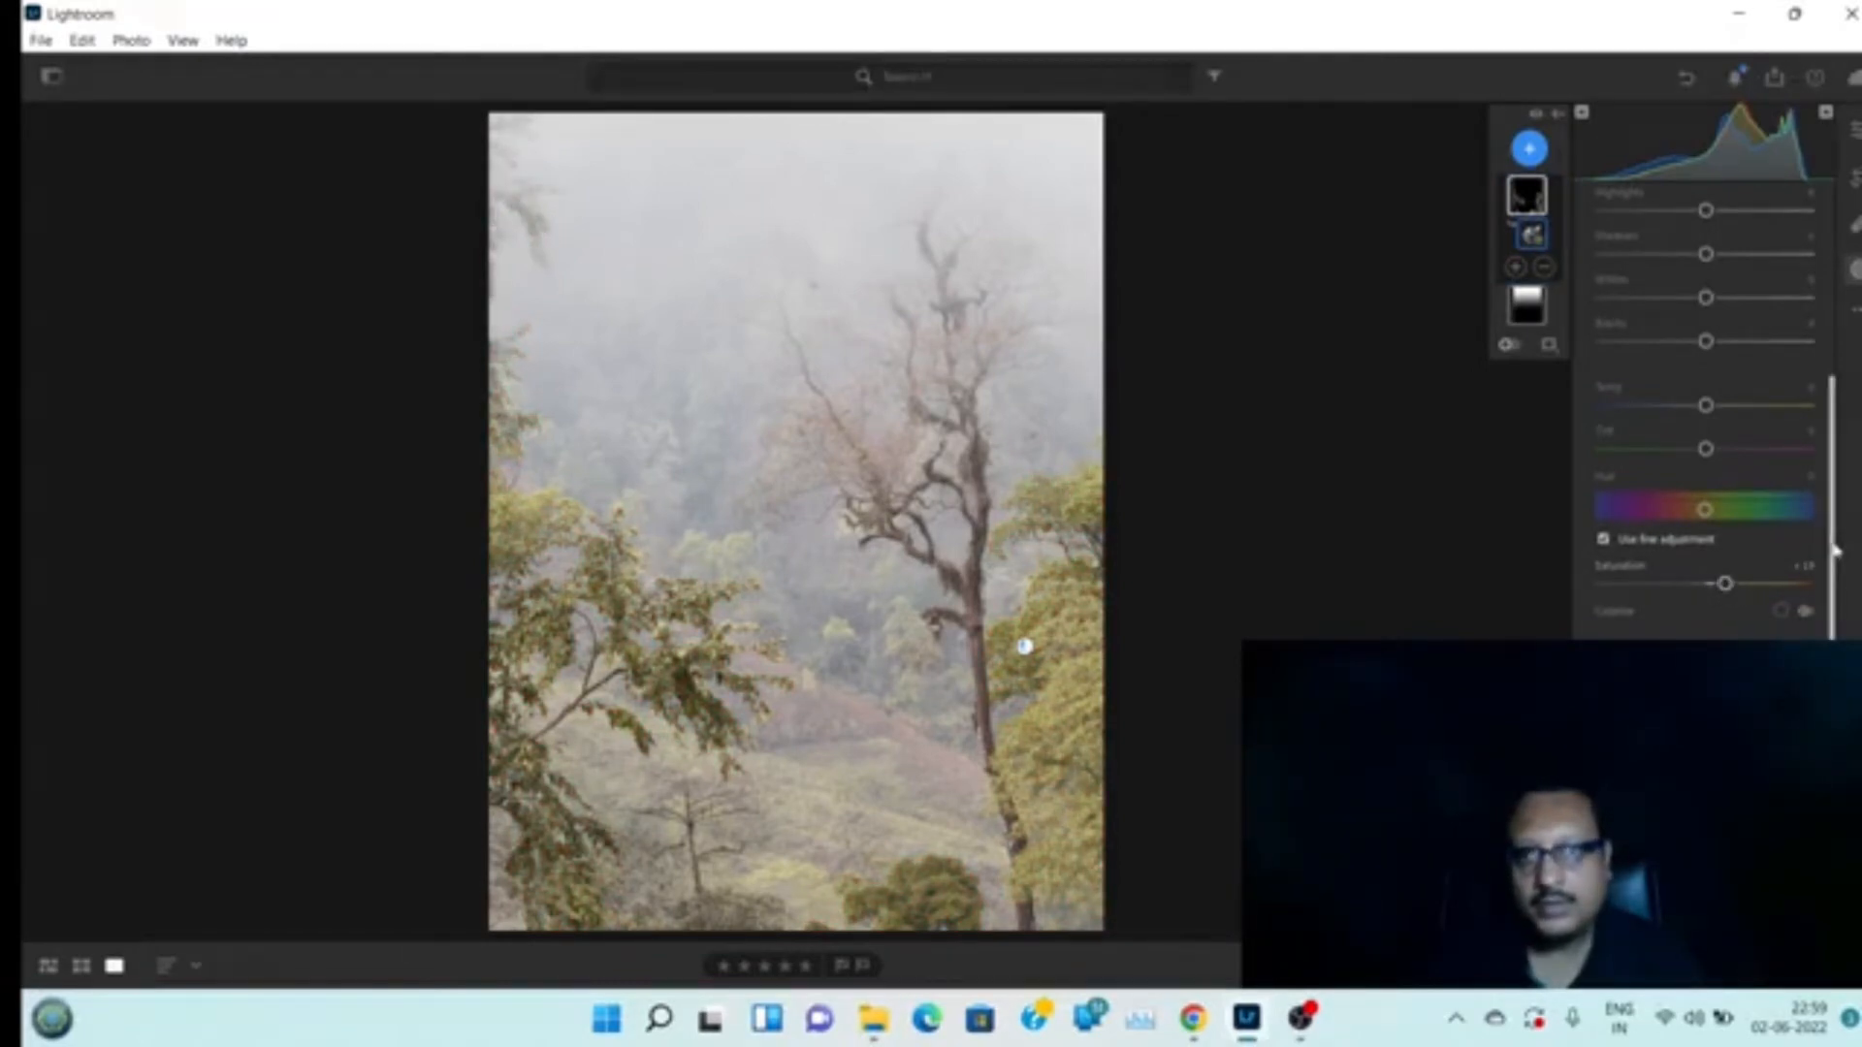
Raise the foliage mask's highlights to about +28 and its exposure slightly
{"action": "scroll", "coordinate": [1838, 434], "scroll_direction": "up", "scroll_amount": 5}
{"action": "scroll", "coordinate": [1838, 433], "scroll_direction": "up", "scroll_amount": 2}
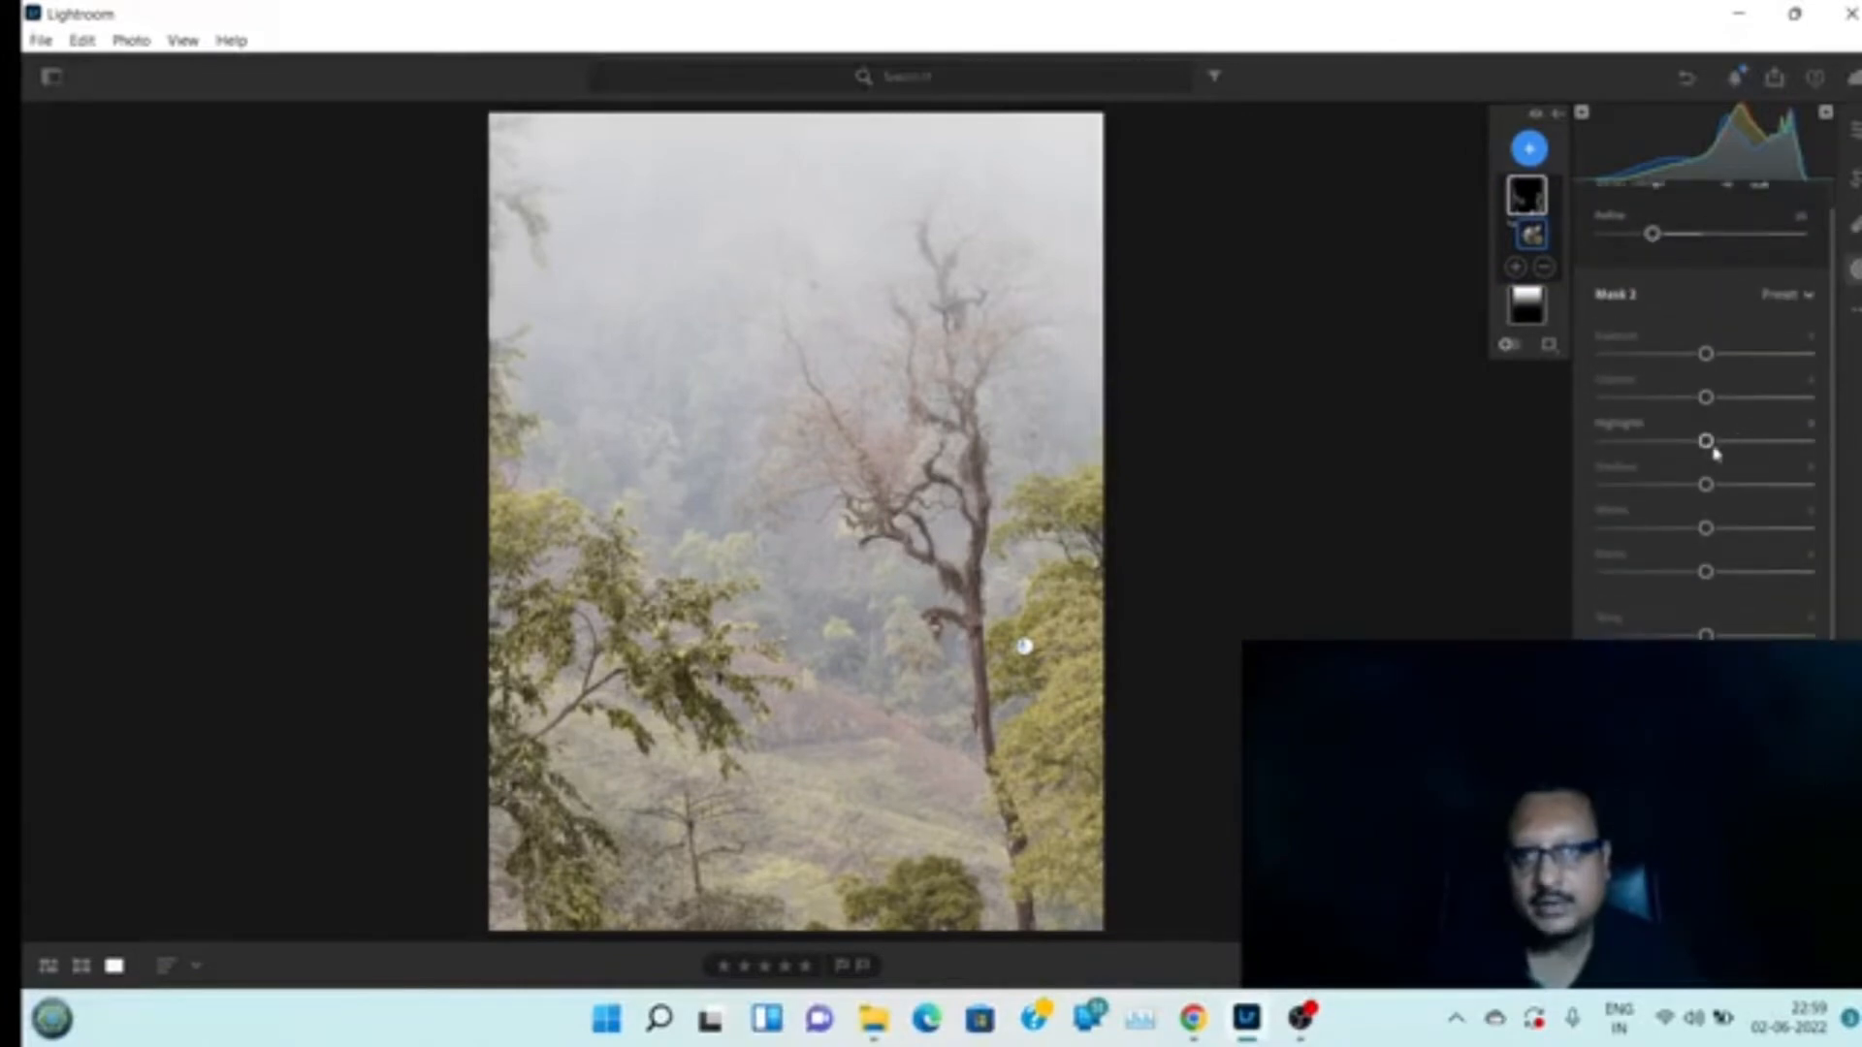
{"action": "left_click_drag", "start_coordinate": [1708, 444], "coordinate": [1735, 441]}
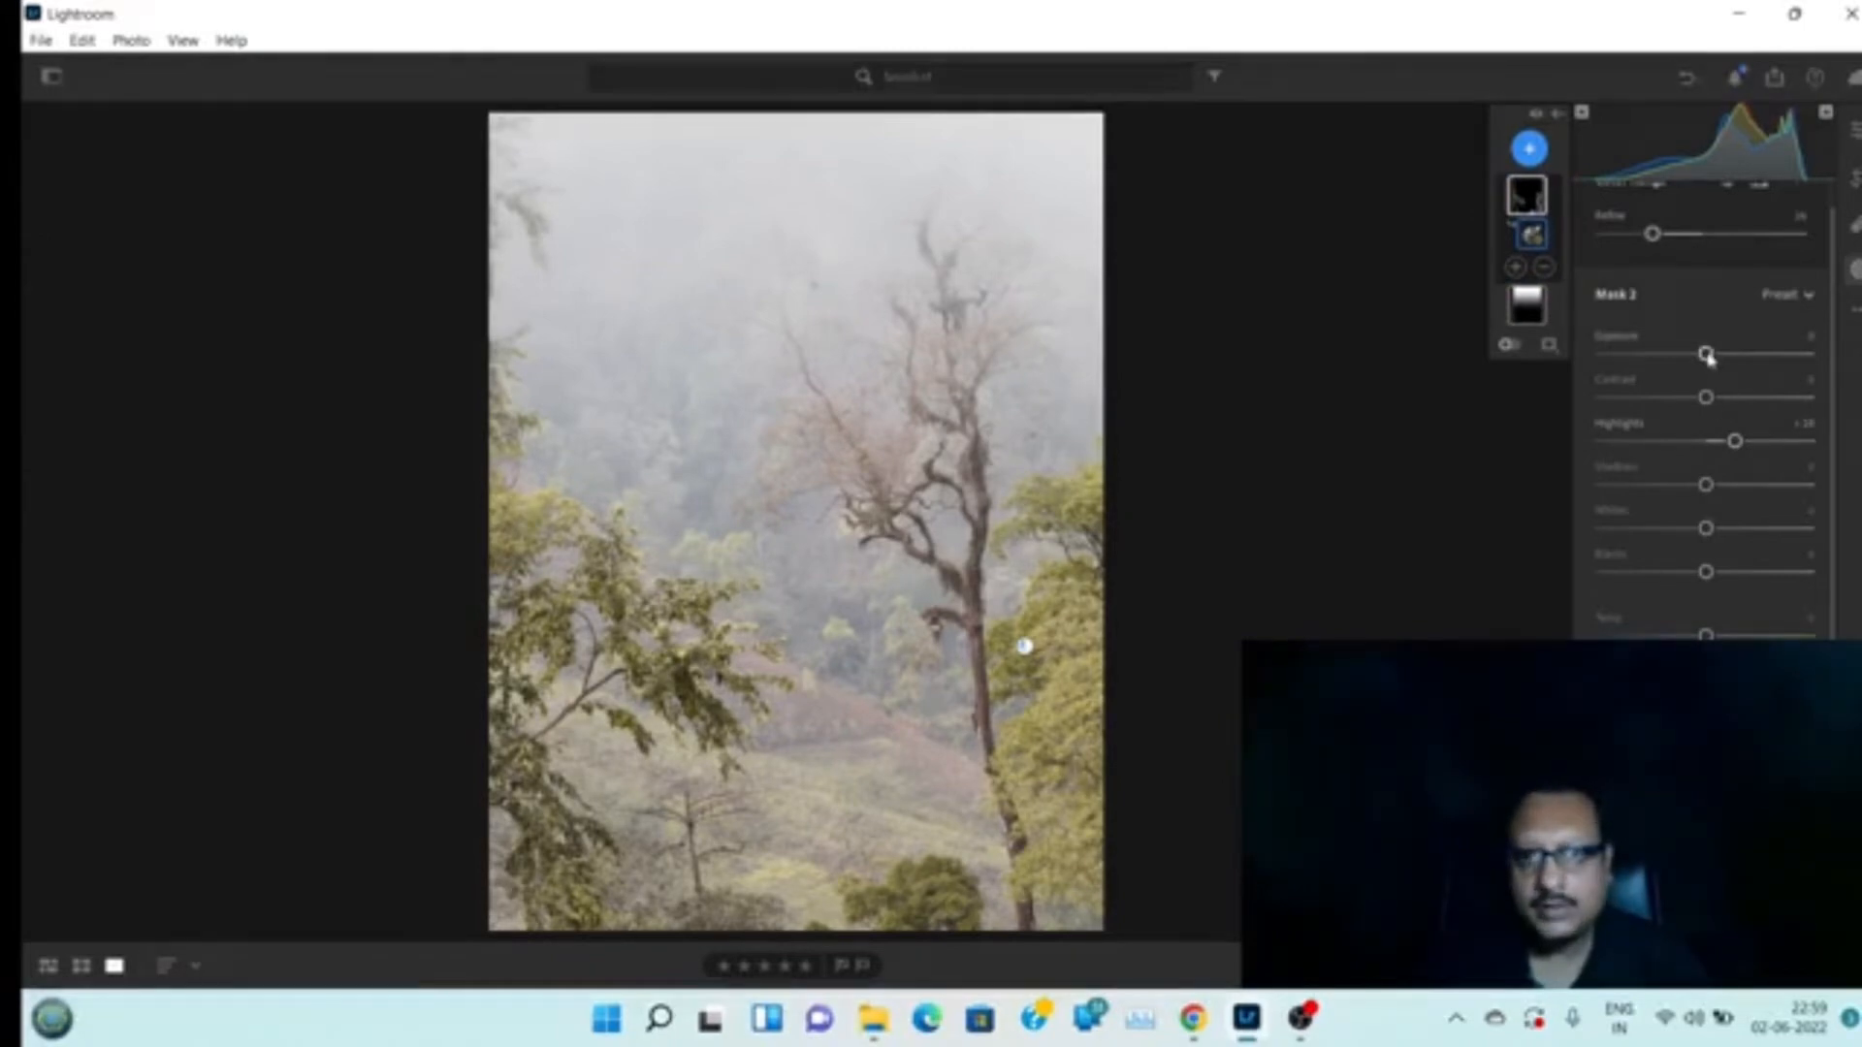
{"action": "left_click_drag", "start_coordinate": [1707, 356], "coordinate": [1709, 359]}
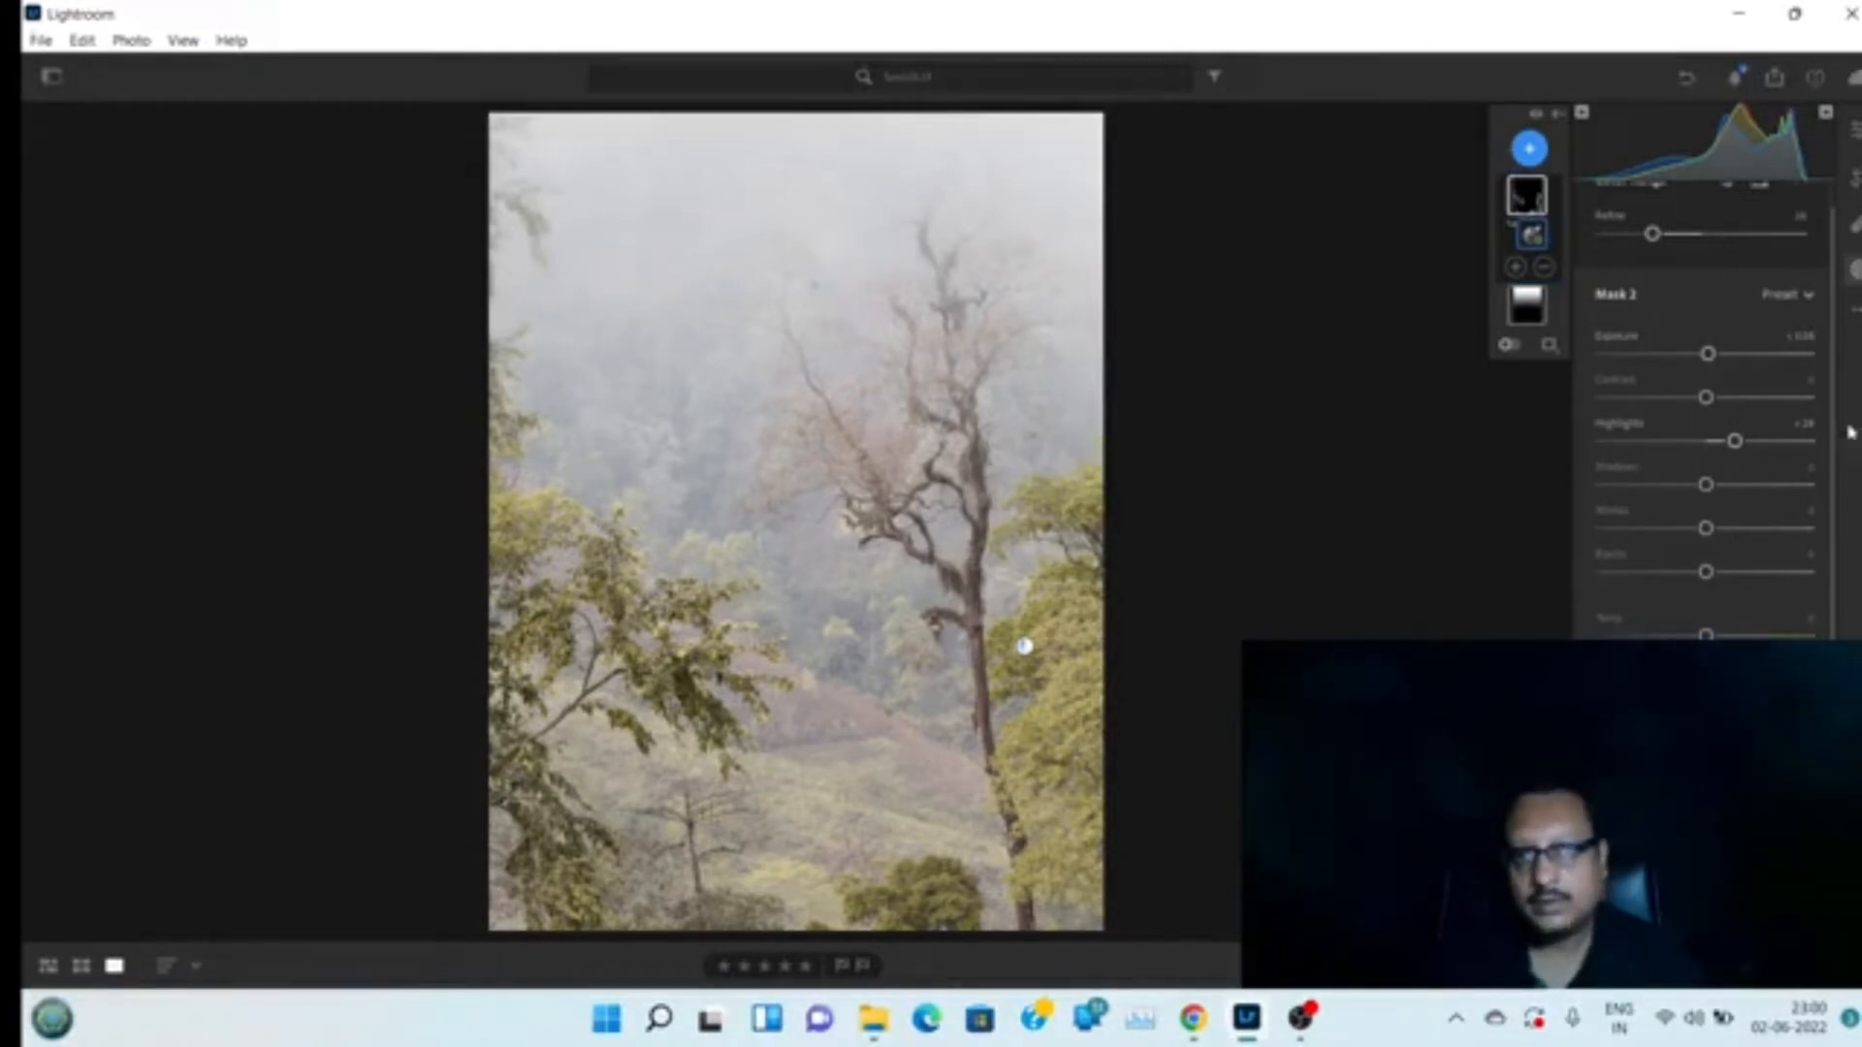
Warm the foliage mask's temperature to about +15 and raise its texture slightly
{"action": "scroll", "coordinate": [1833, 504], "scroll_direction": "down", "scroll_amount": 3}
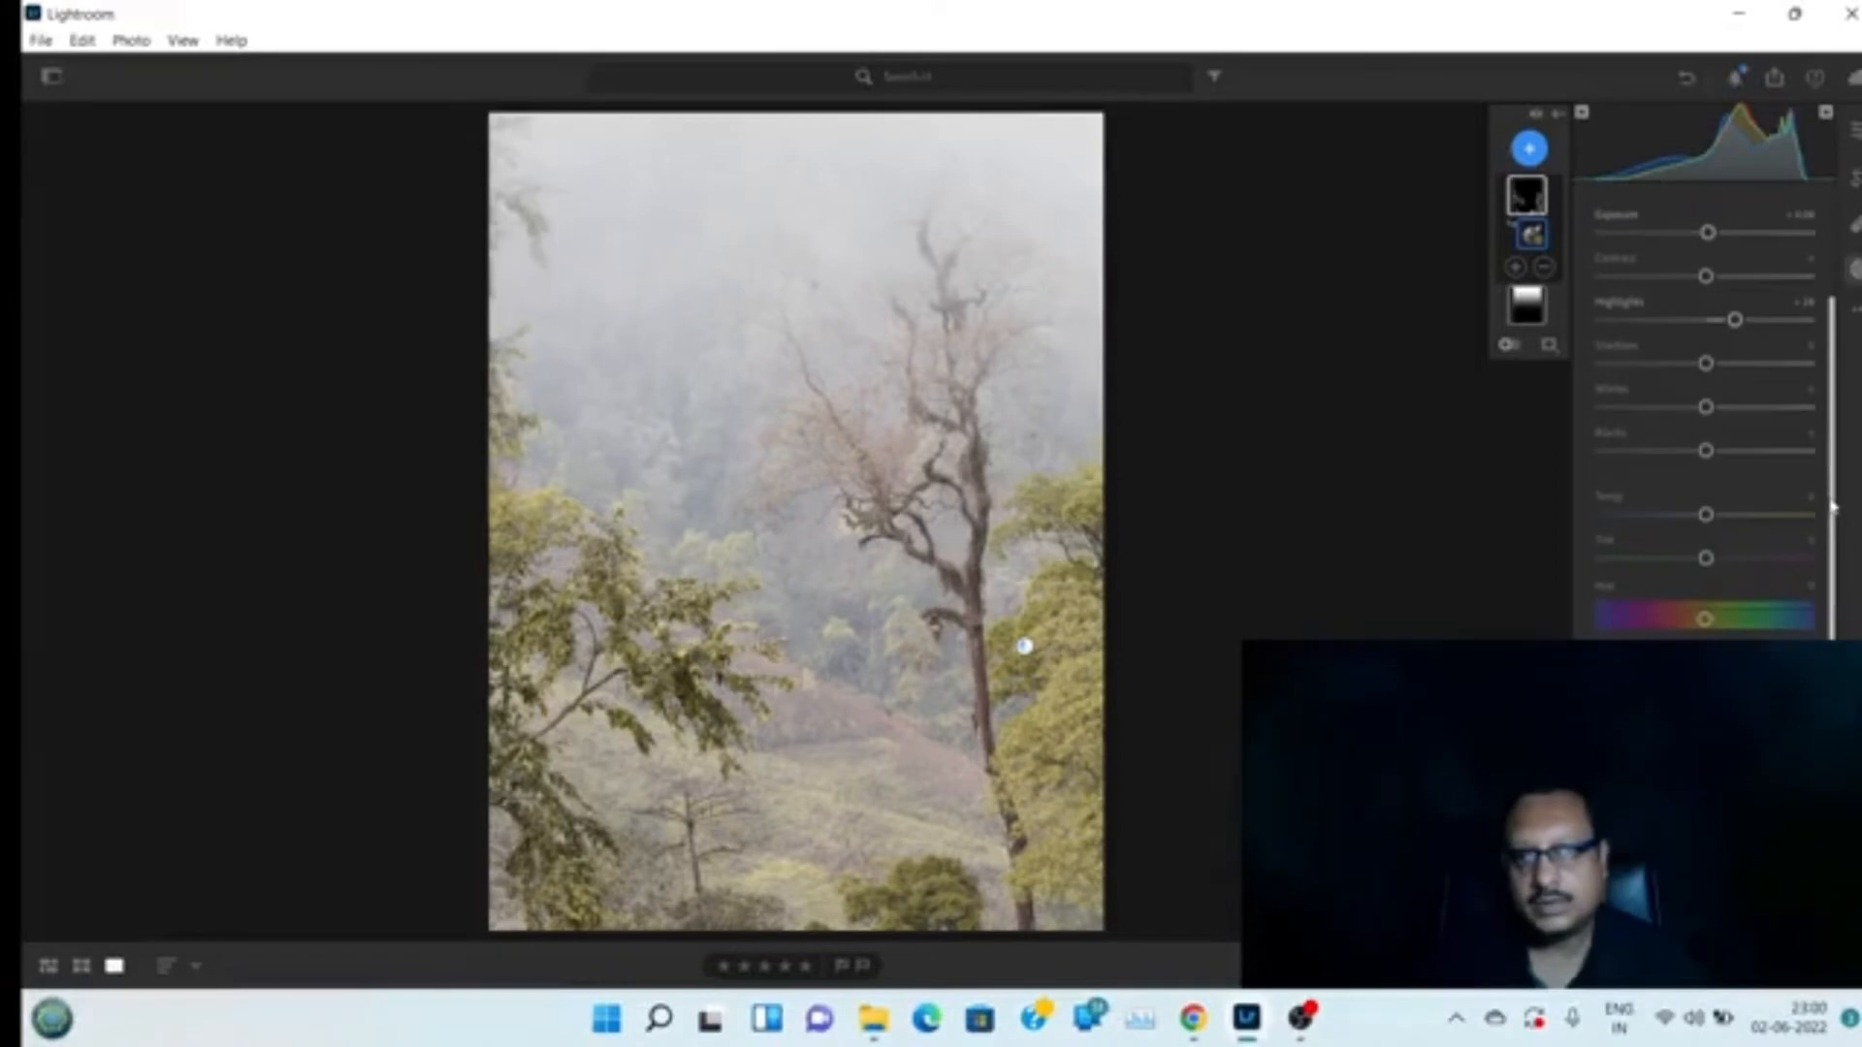
{"action": "scroll", "coordinate": [1833, 505], "scroll_direction": "up", "scroll_amount": 3}
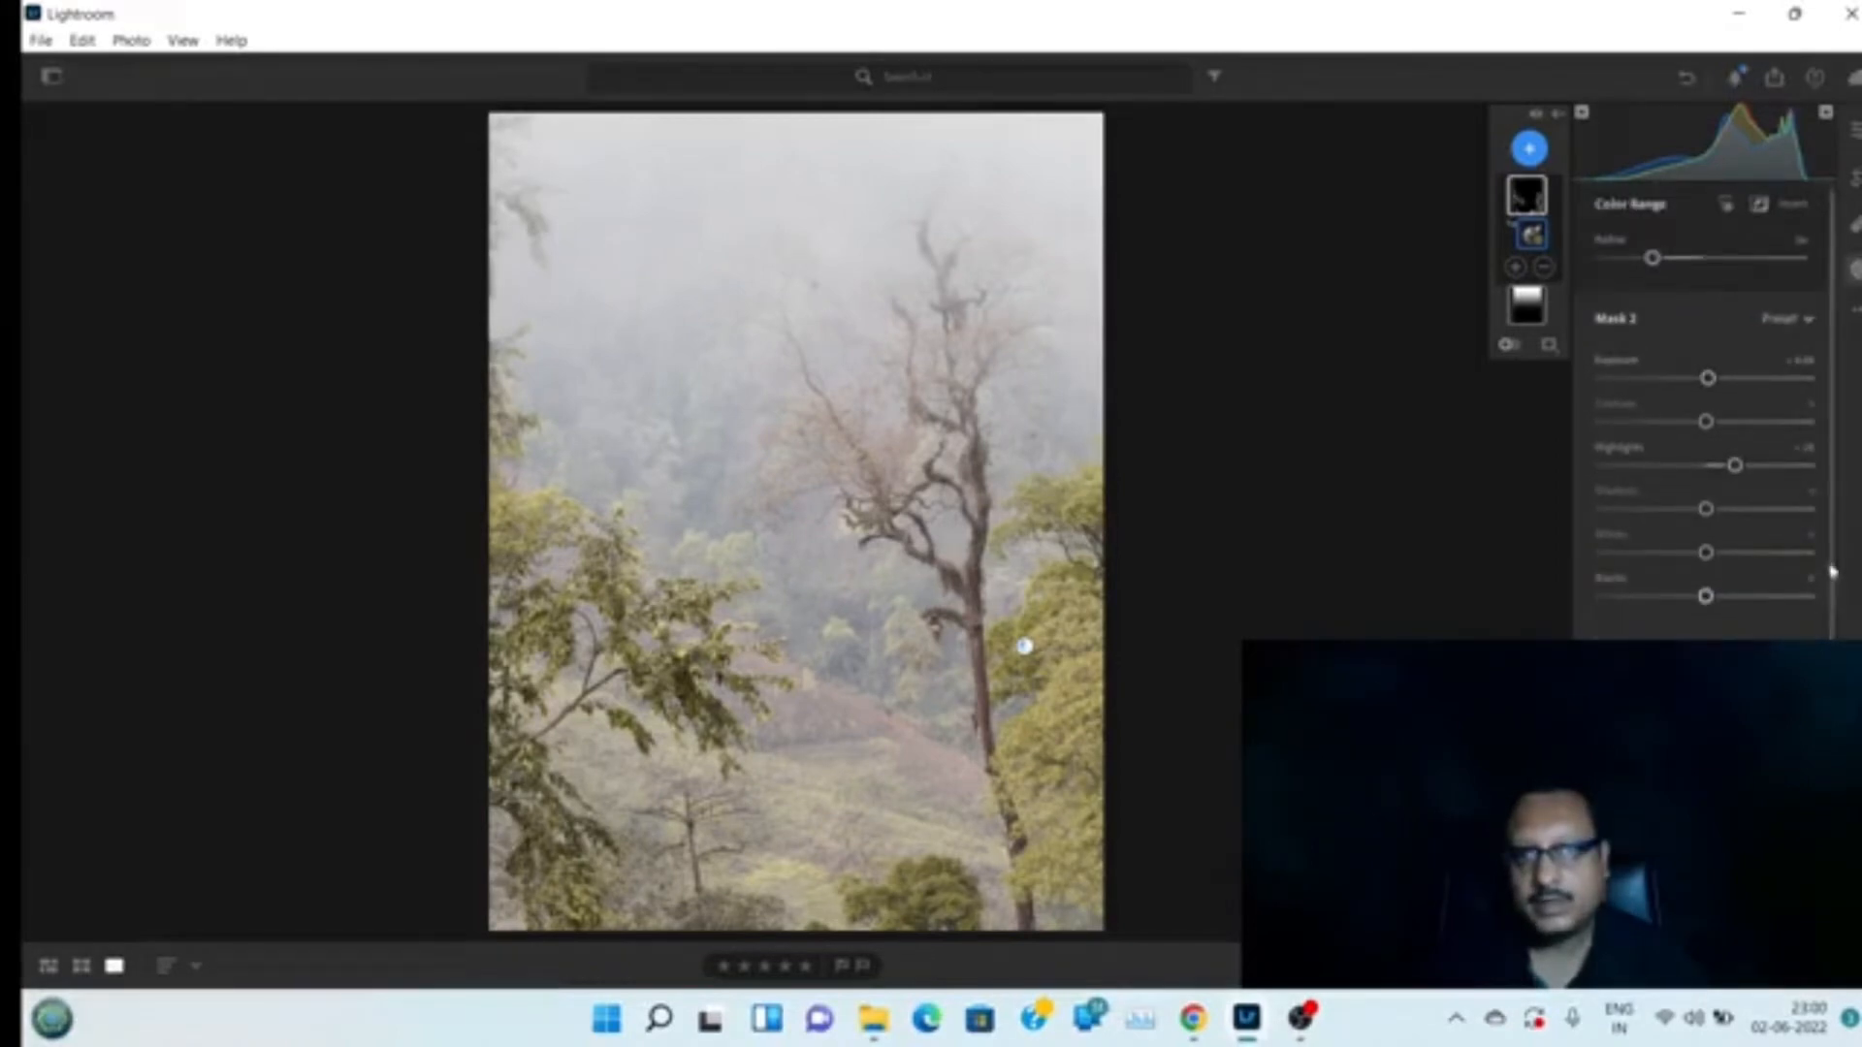
{"action": "scroll", "coordinate": [1830, 563], "scroll_direction": "down", "scroll_amount": 2}
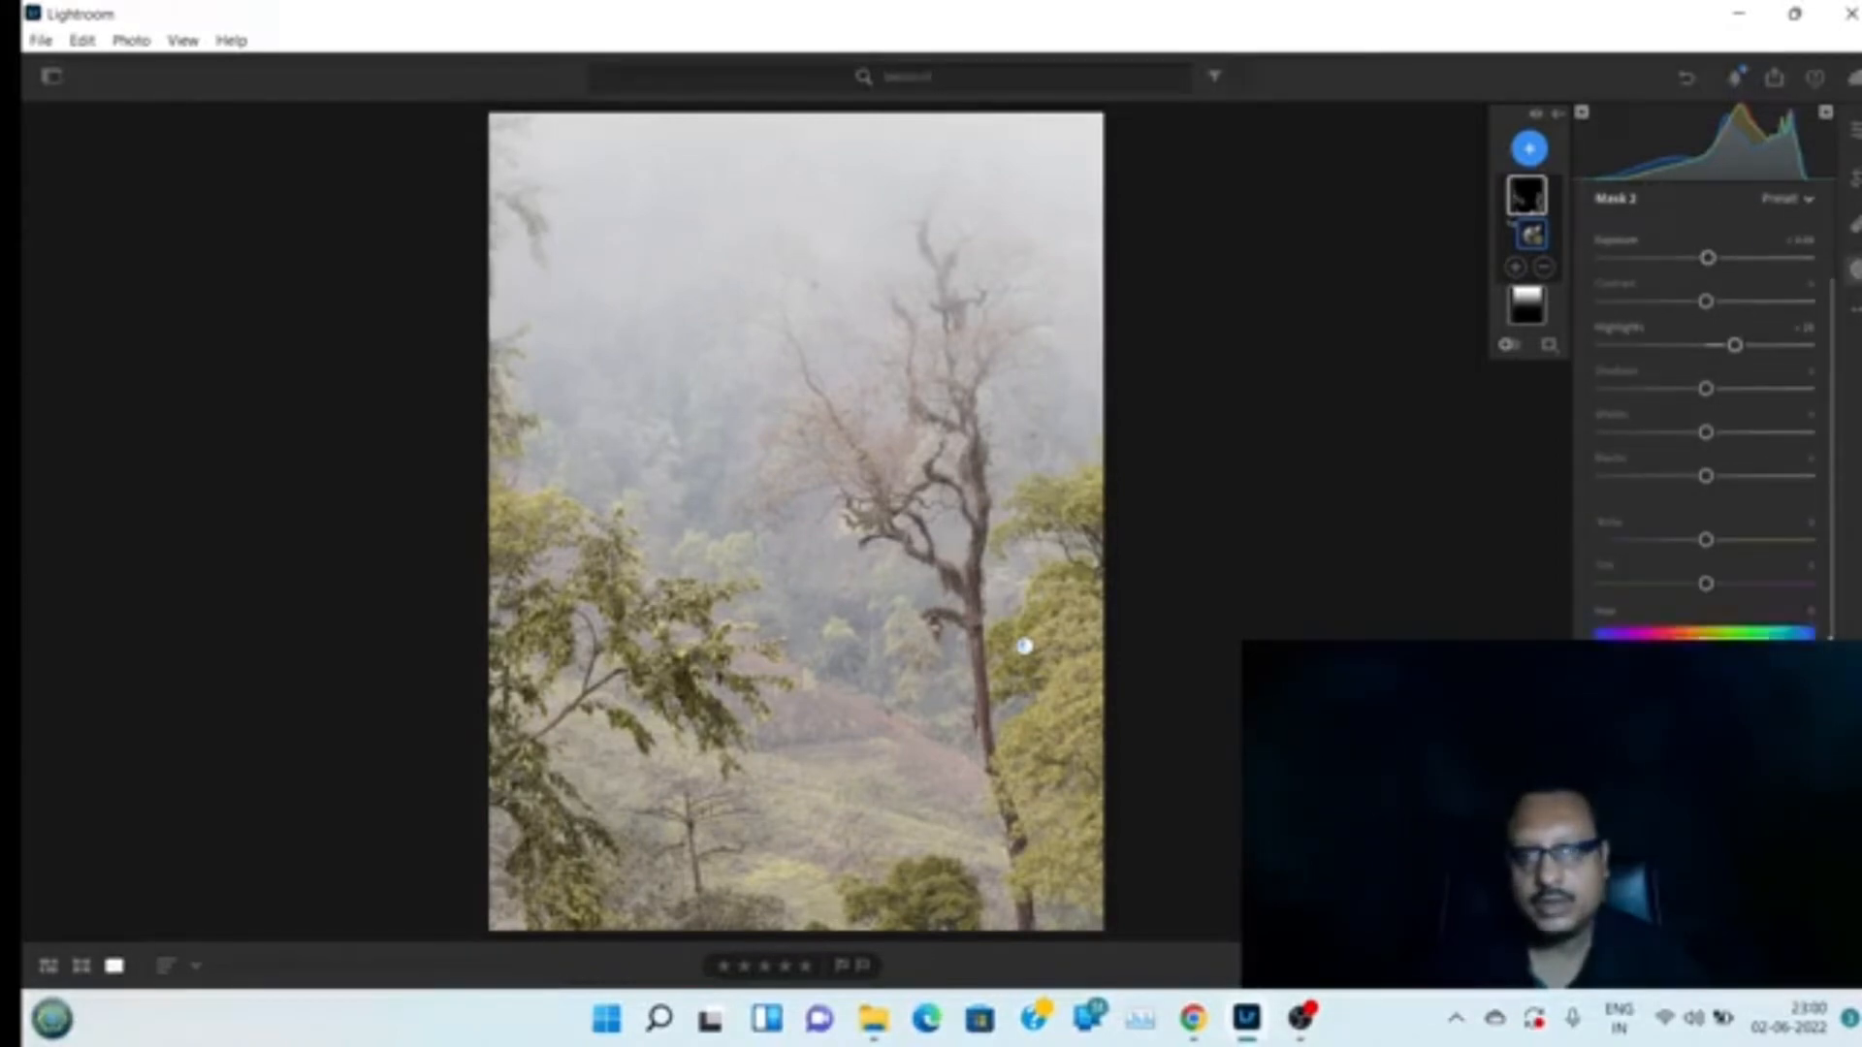
{"action": "left_click_drag", "start_coordinate": [1708, 549], "coordinate": [1722, 546]}
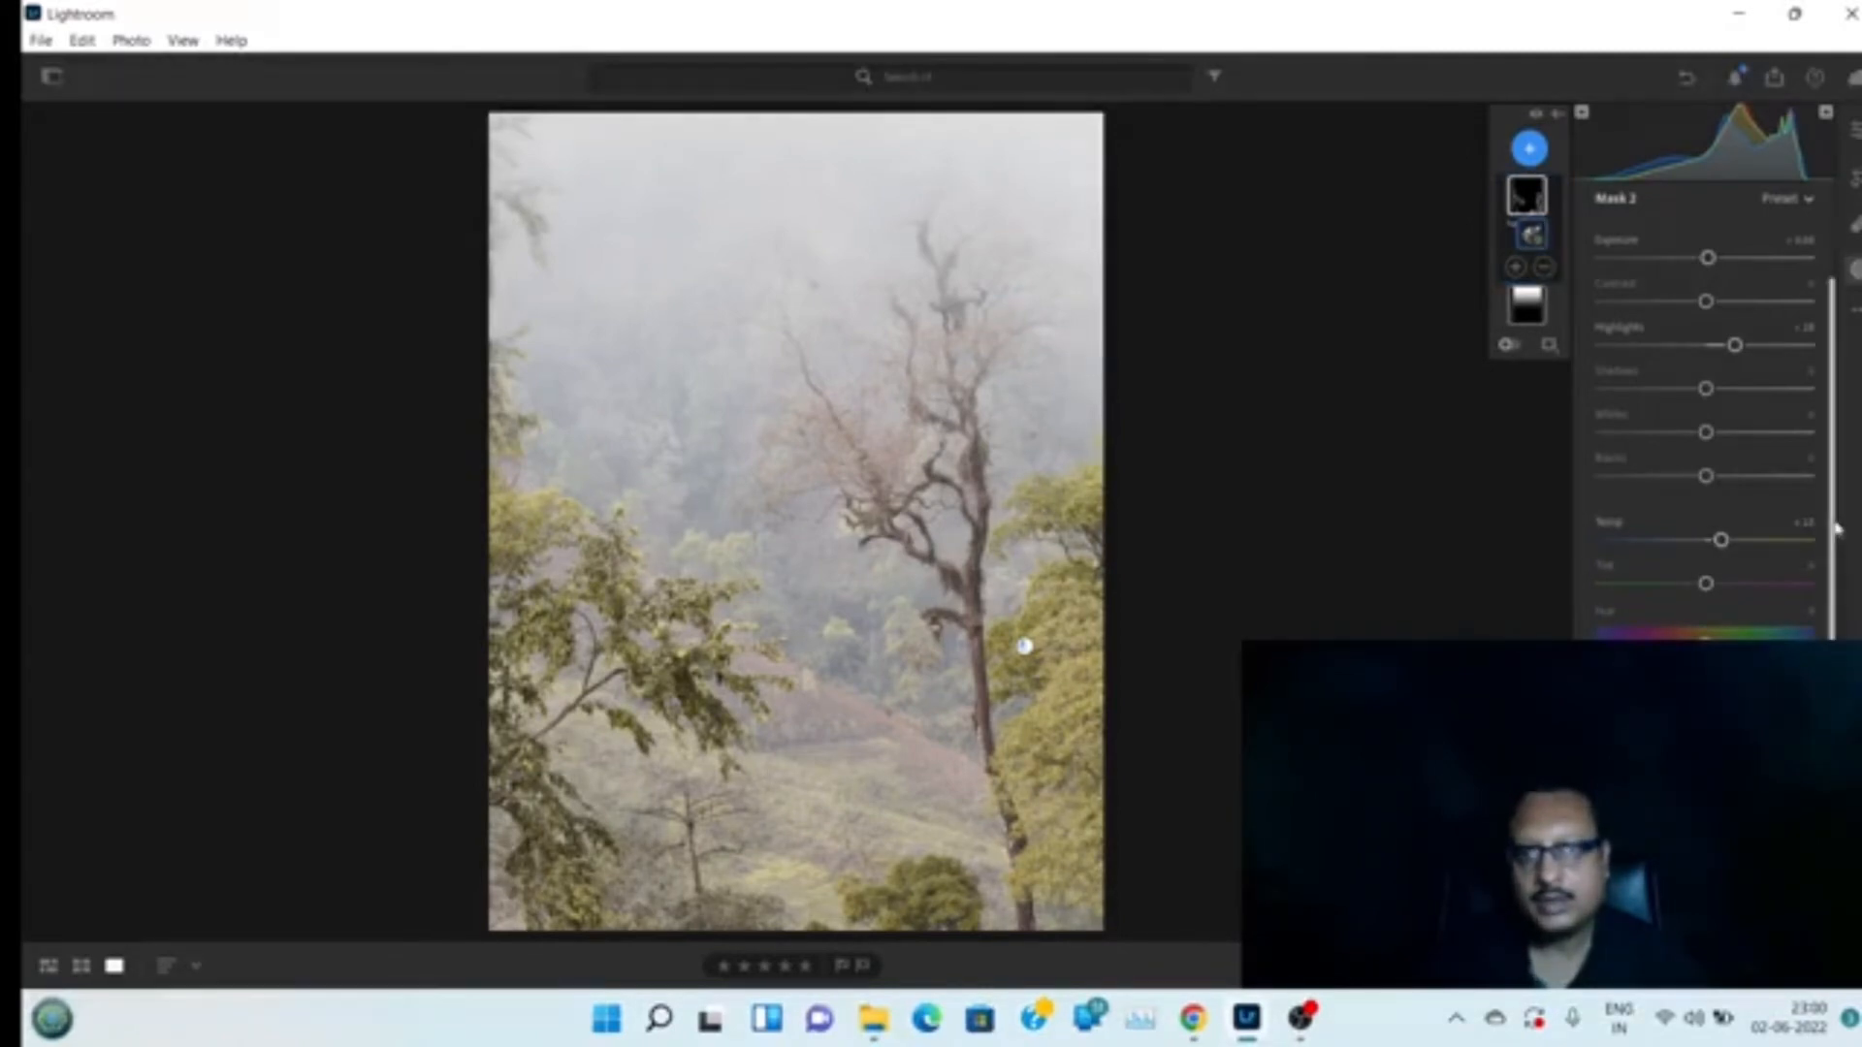
{"action": "scroll", "coordinate": [1817, 578], "scroll_direction": "down", "scroll_amount": 3}
{"action": "scroll", "coordinate": [1715, 408], "scroll_direction": "down", "scroll_amount": 1}
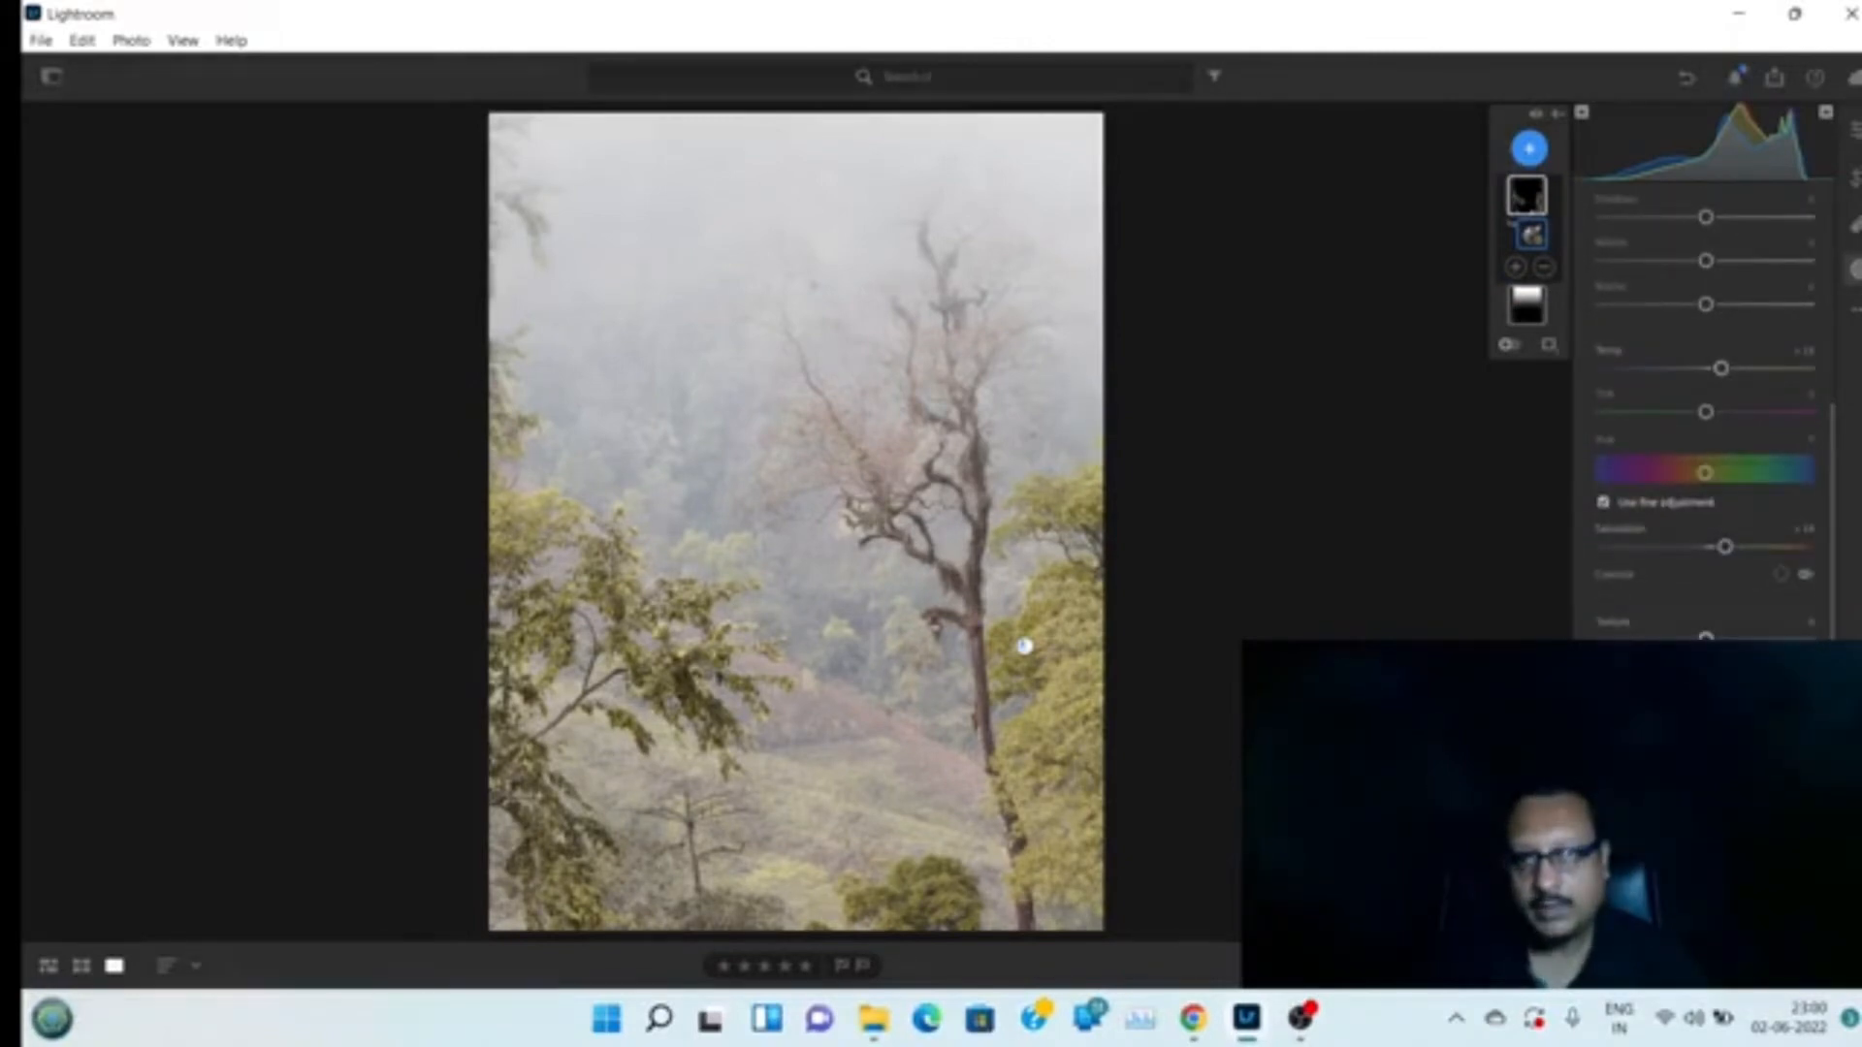
{"action": "left_click_drag", "start_coordinate": [1705, 637], "coordinate": [1719, 637]}
{"action": "left_click_drag", "start_coordinate": [1719, 637], "coordinate": [1724, 637]}
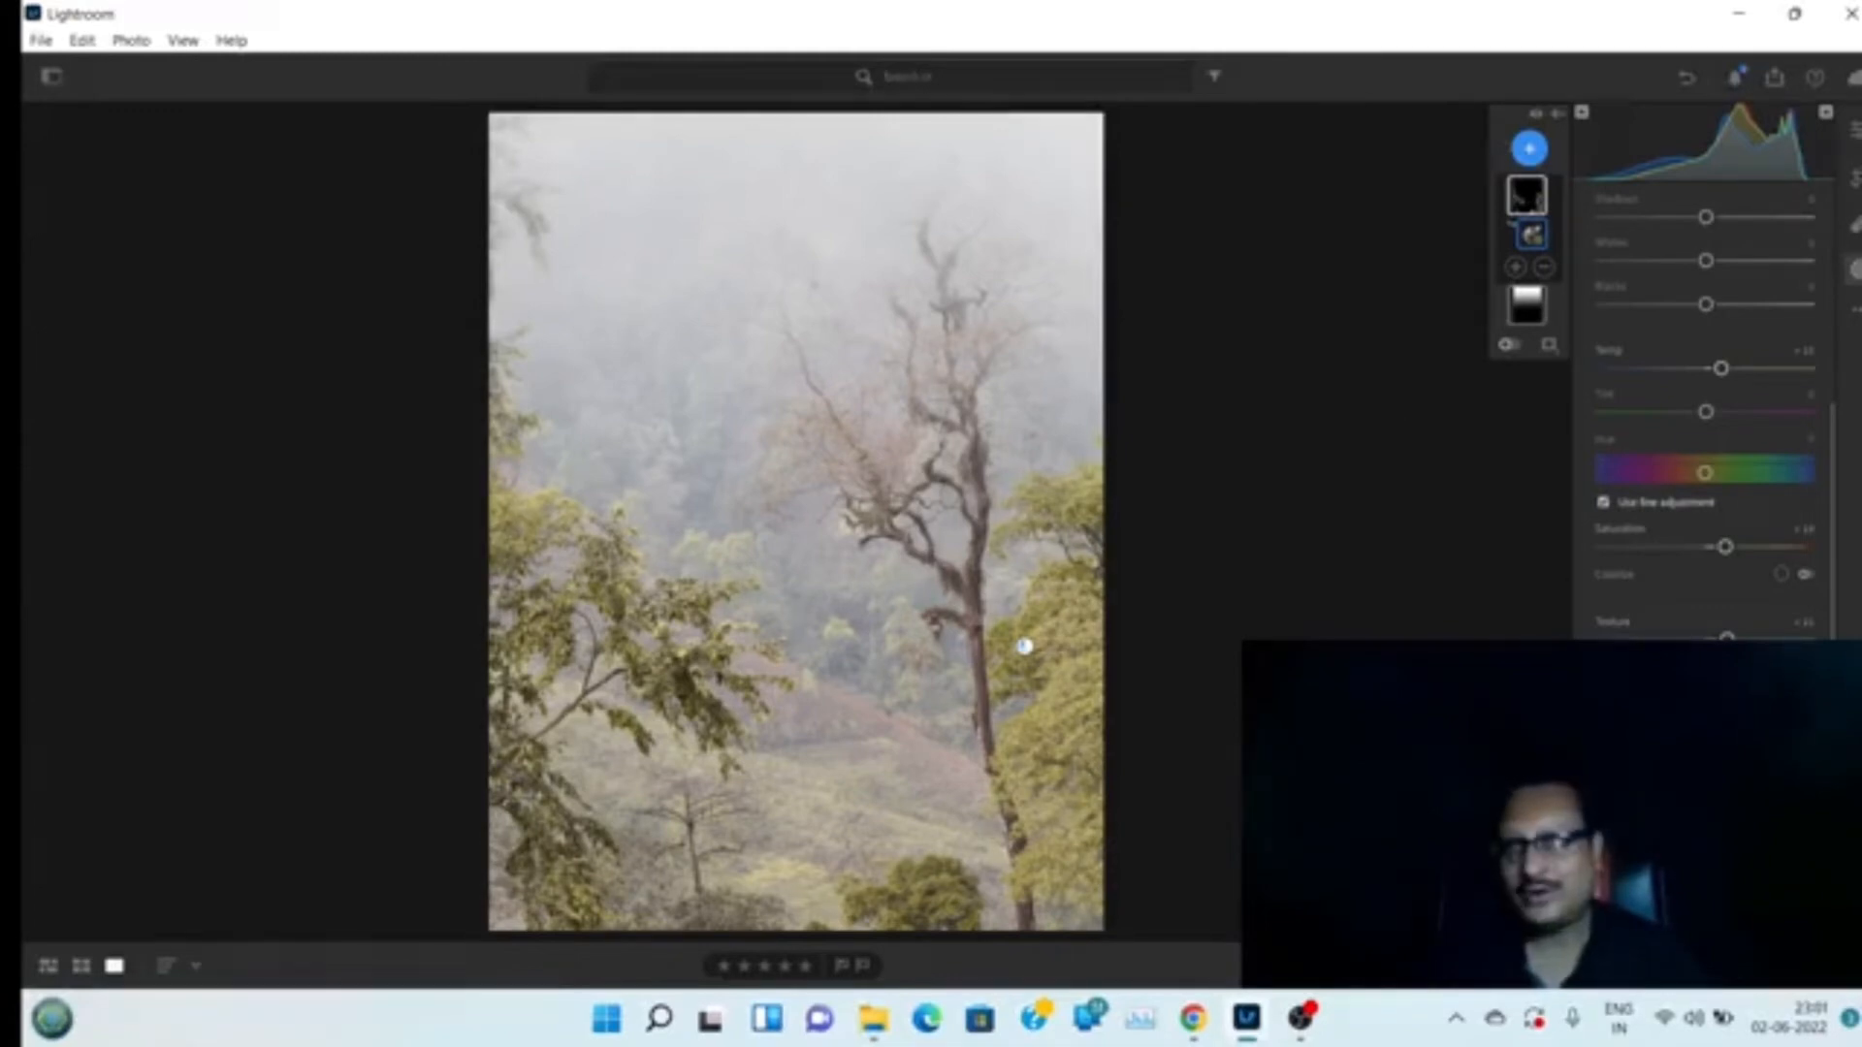
Create a second Color Range mask by sampling the dead tree's trunk
{"action": "left_click_drag", "start_coordinate": [1838, 456], "coordinate": [1850, 242]}
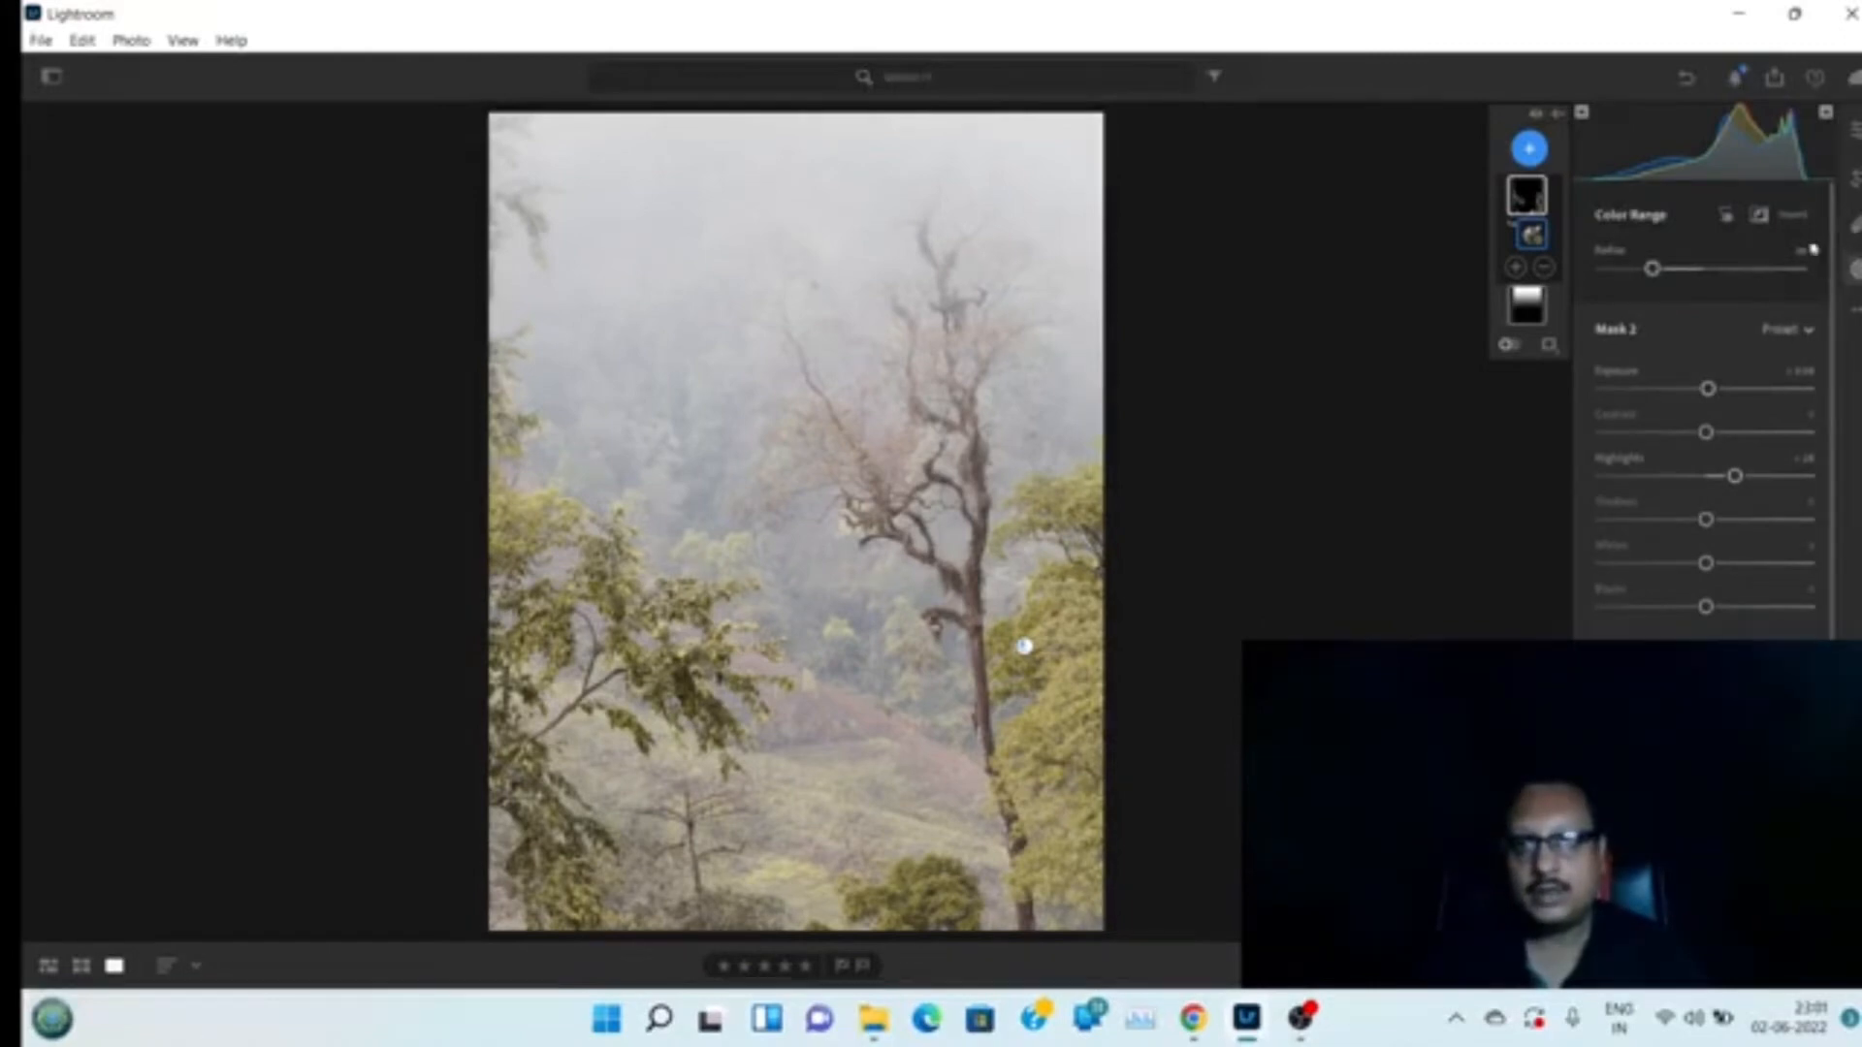
{"action": "left_click", "coordinate": [1855, 274]}
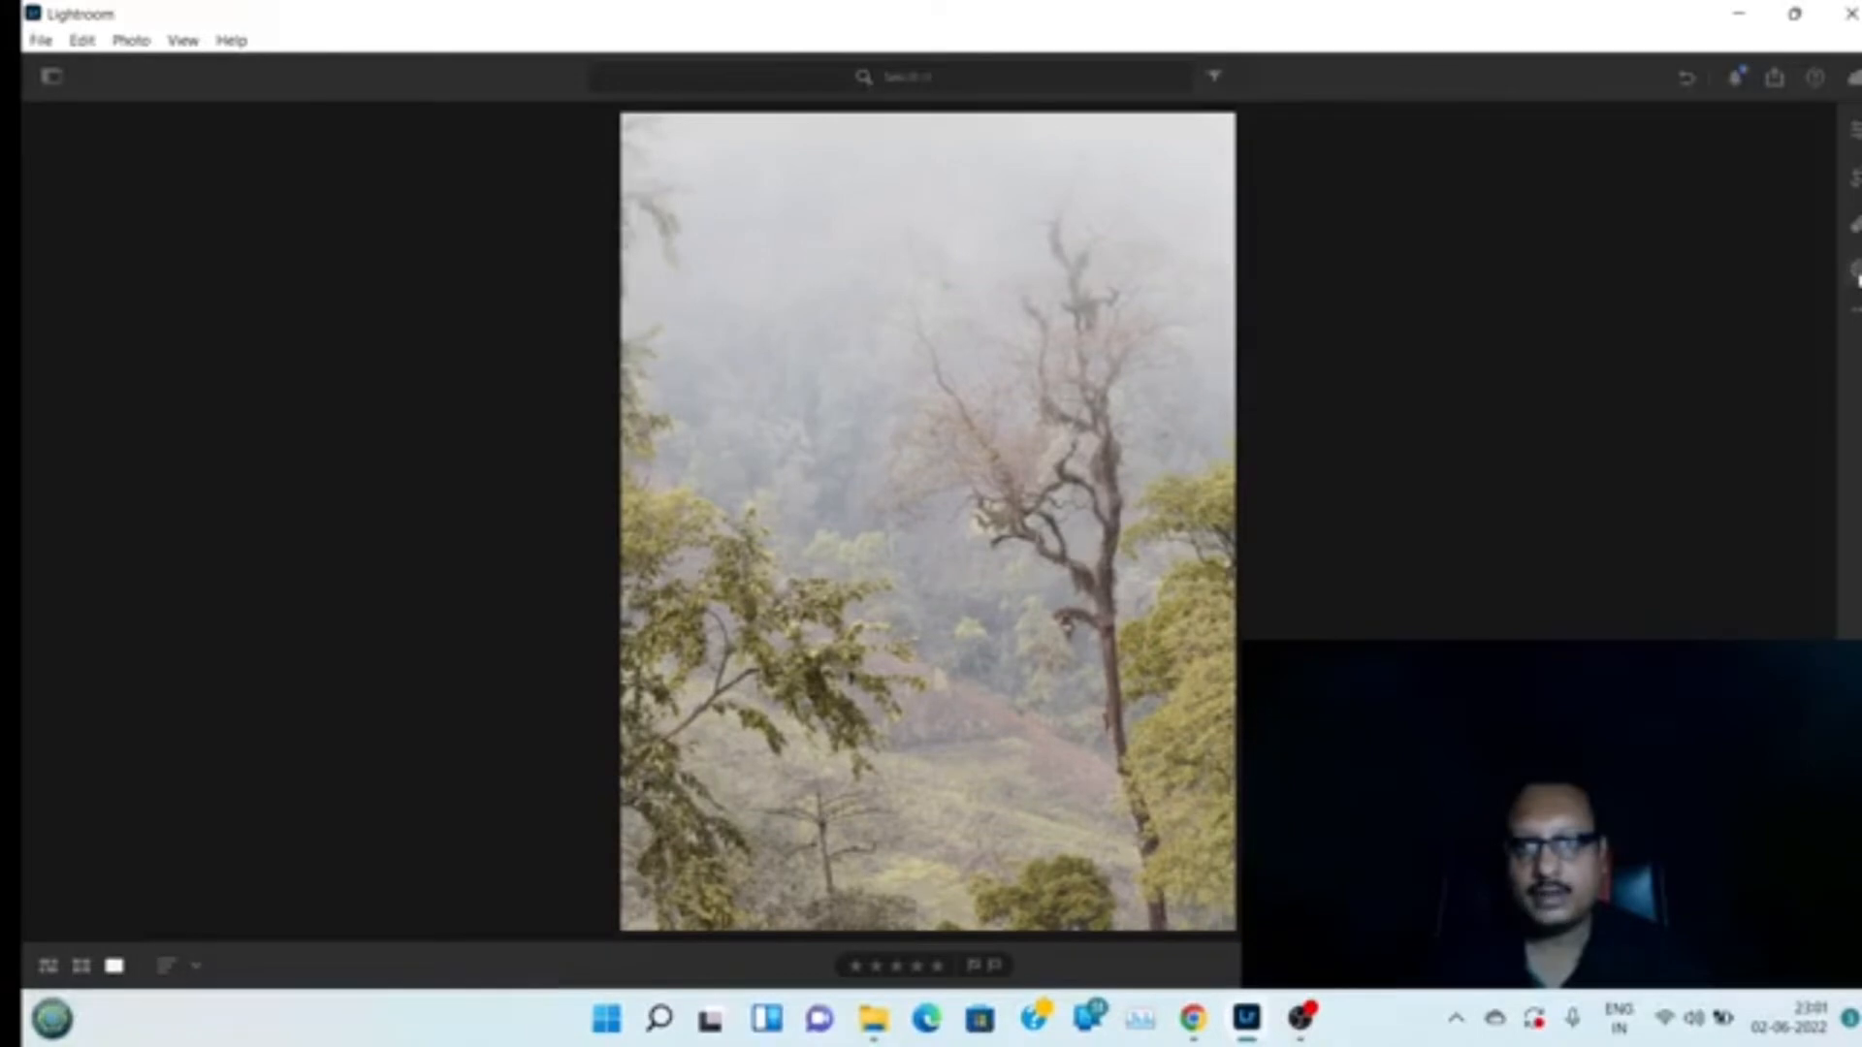
{"action": "left_click", "coordinate": [1855, 273]}
{"action": "left_click", "coordinate": [1529, 149]}
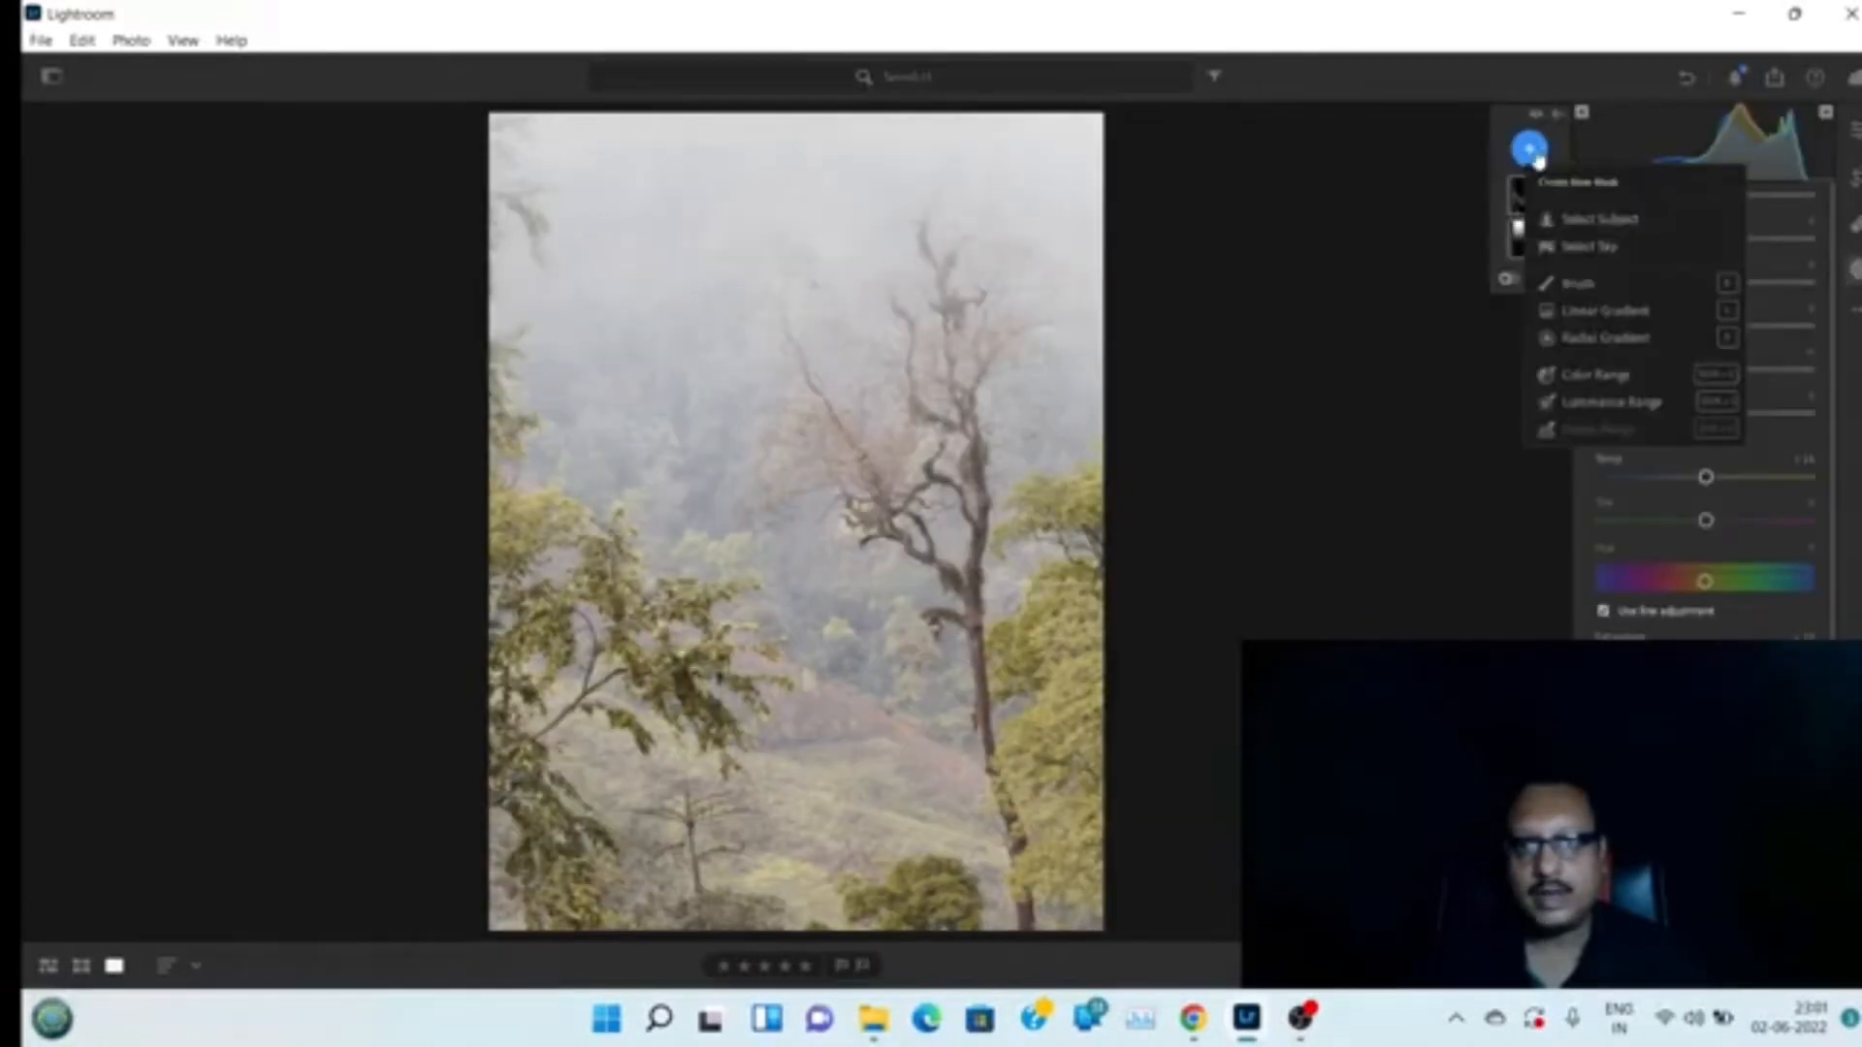
{"action": "left_click", "coordinate": [1625, 379]}
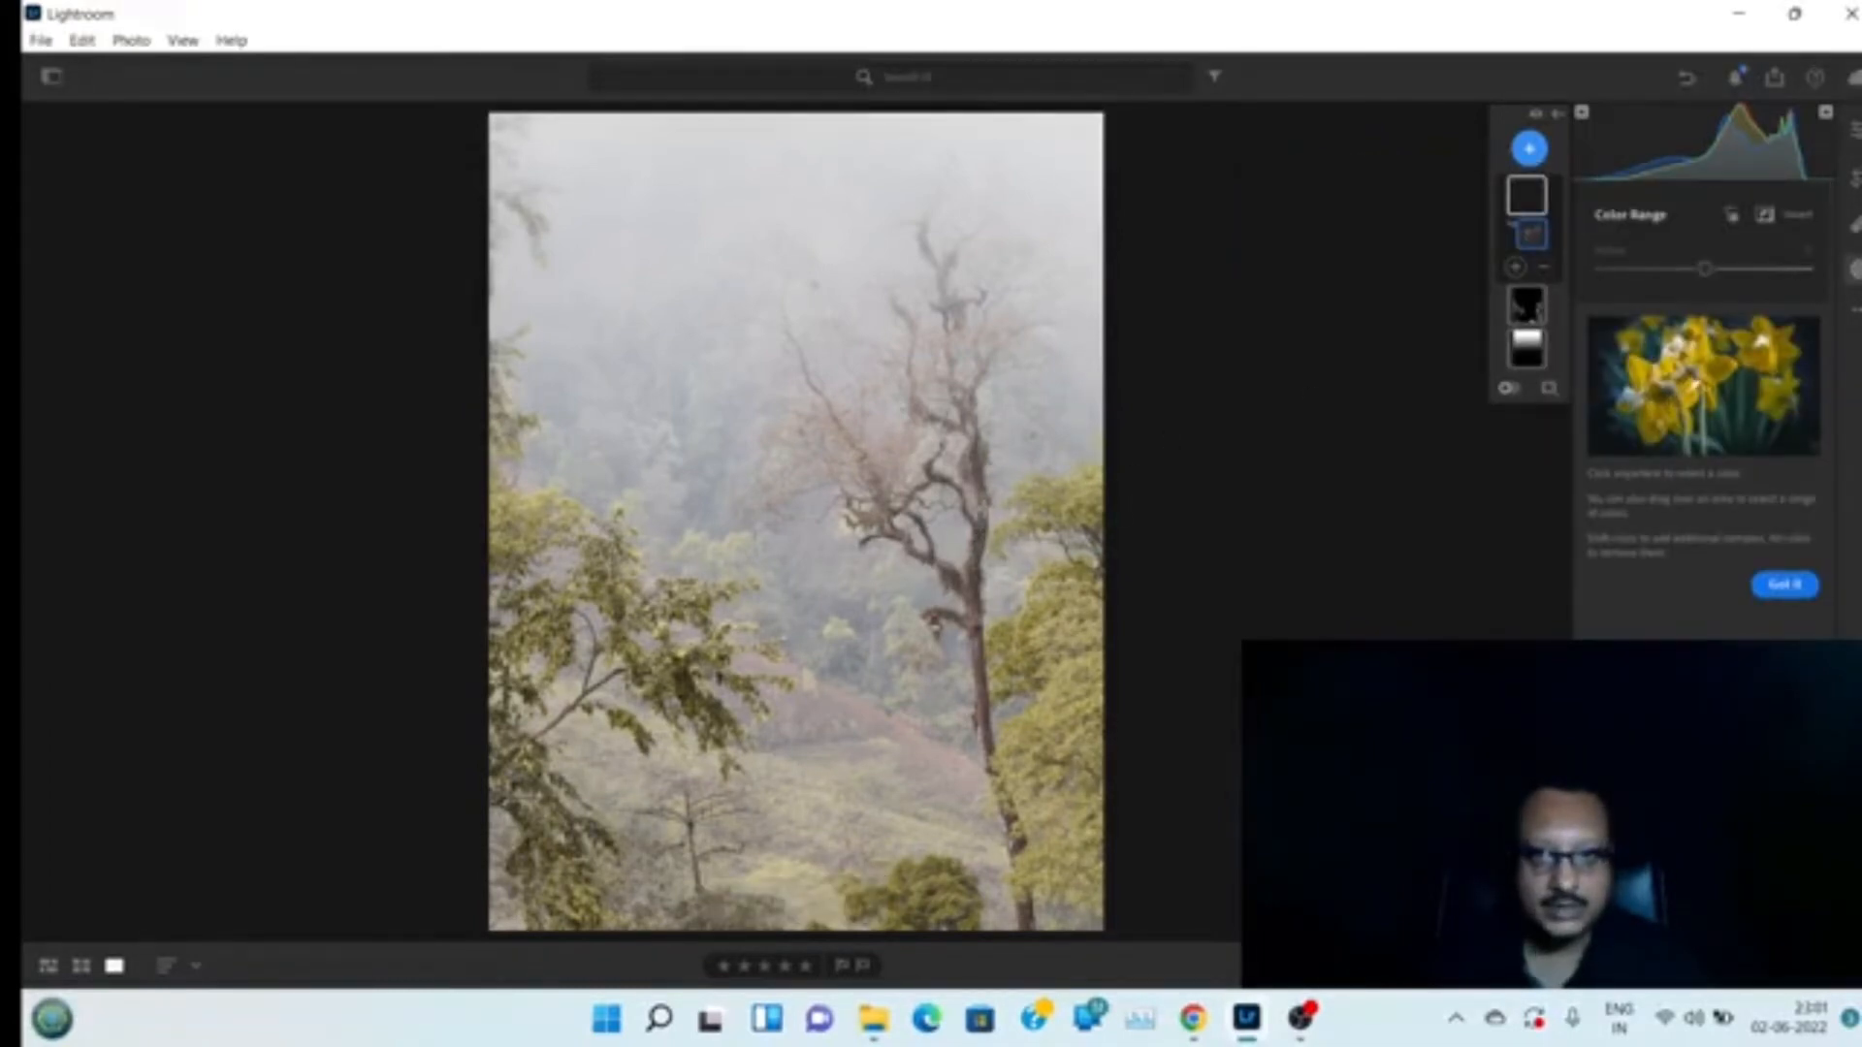
{"action": "left_click", "coordinate": [982, 524]}
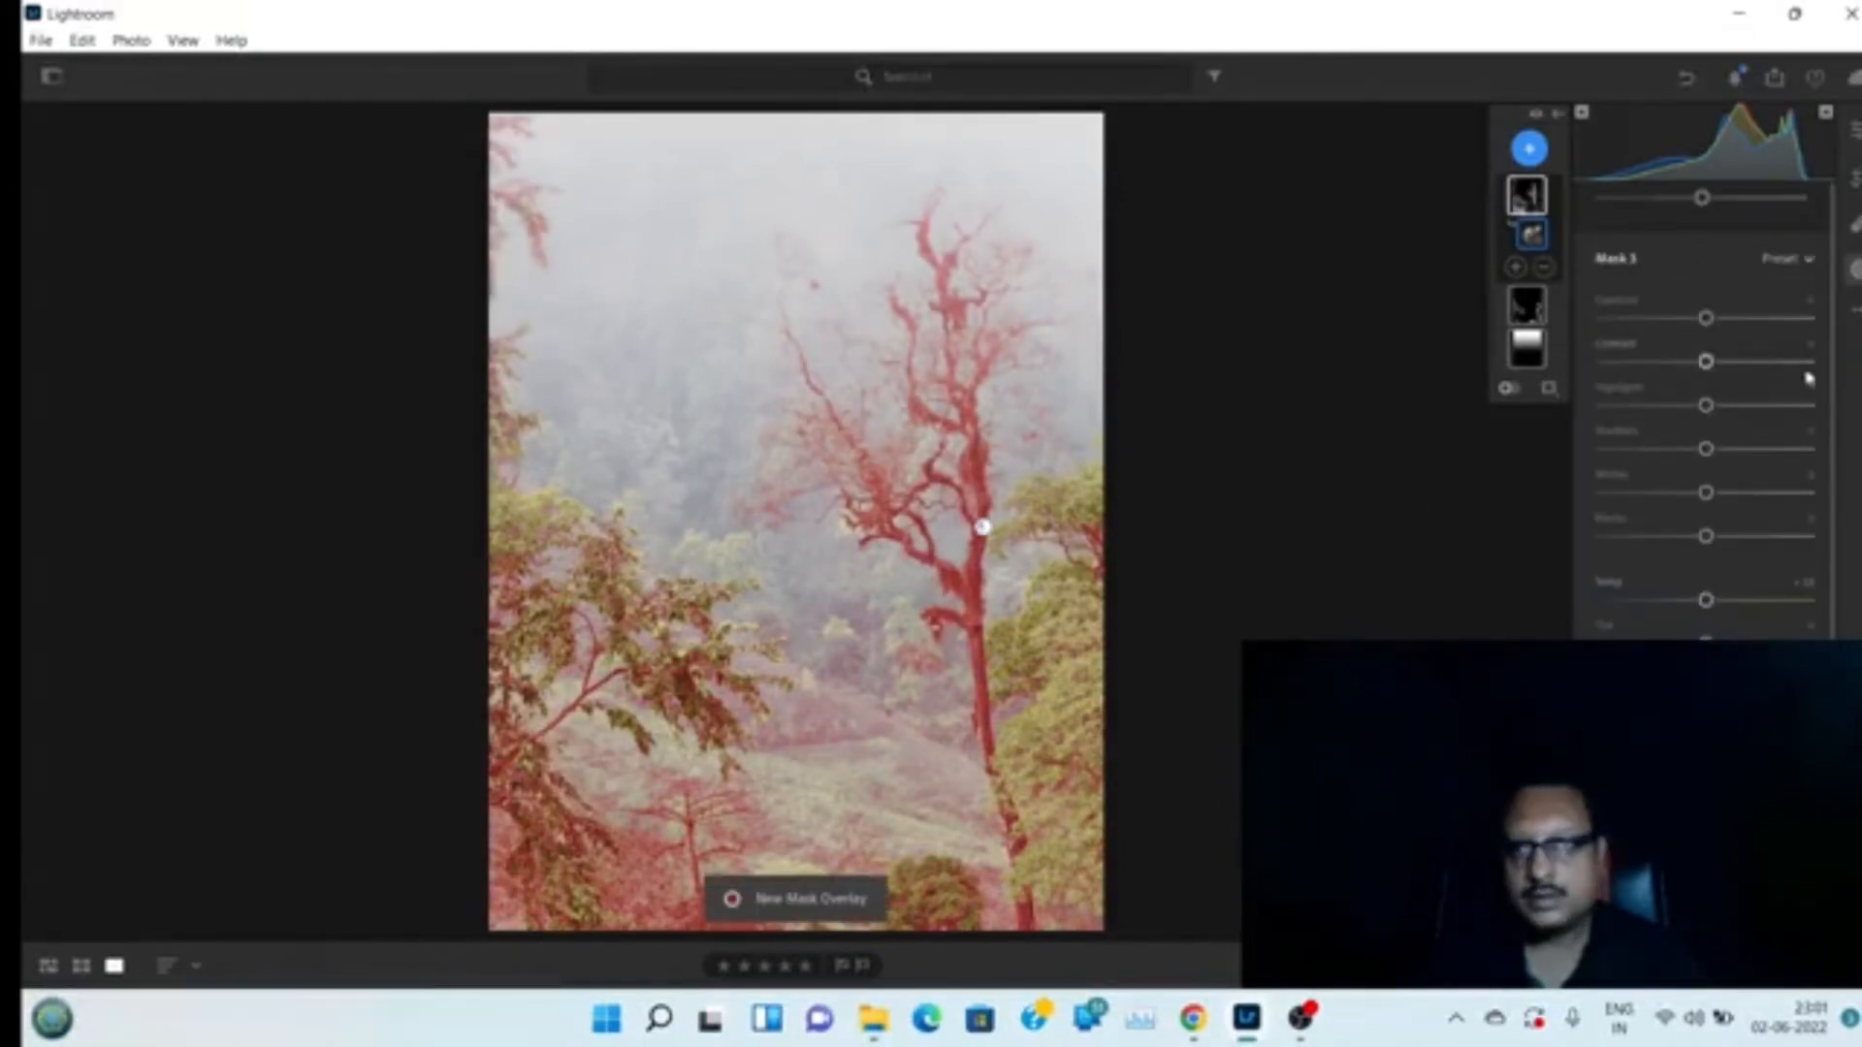
Lower the trunk mask's Refine amount and darken its blacks to about -15
{"action": "left_click_drag", "start_coordinate": [1702, 198], "coordinate": [1627, 238]}
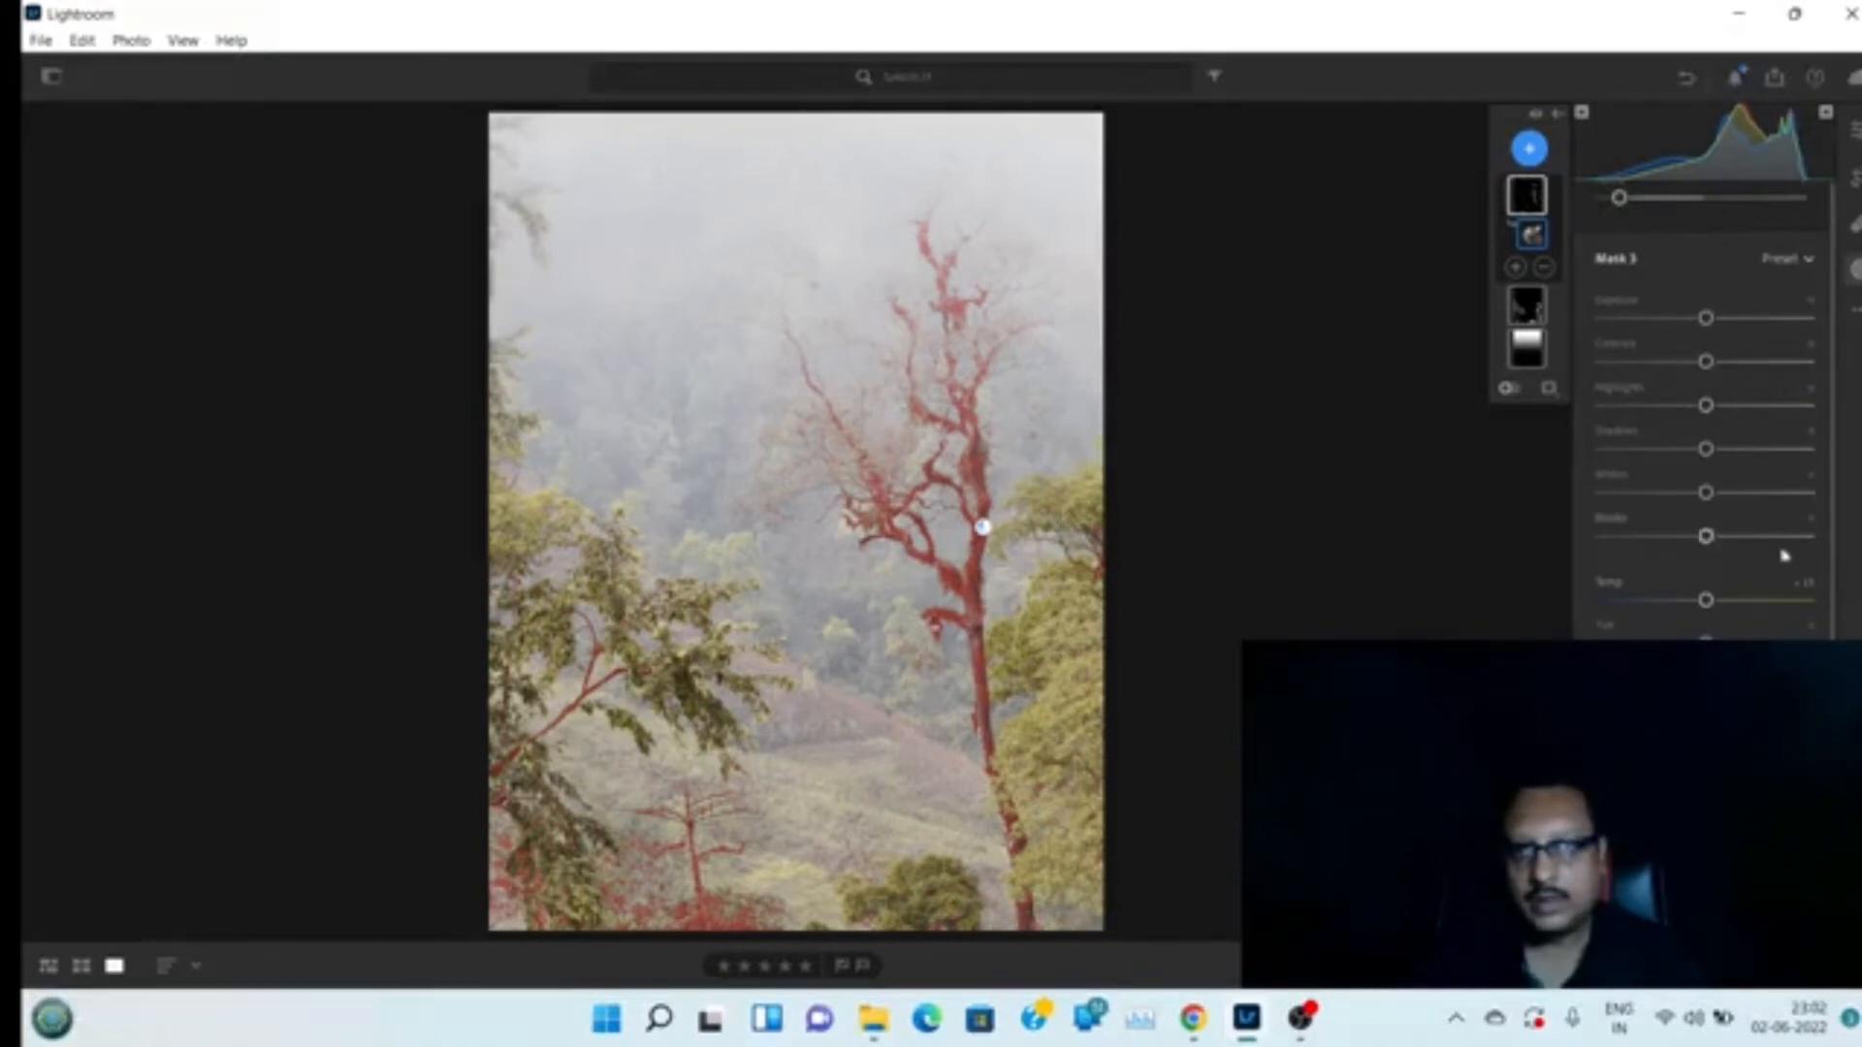
{"action": "left_click_drag", "start_coordinate": [1704, 543], "coordinate": [1688, 541]}
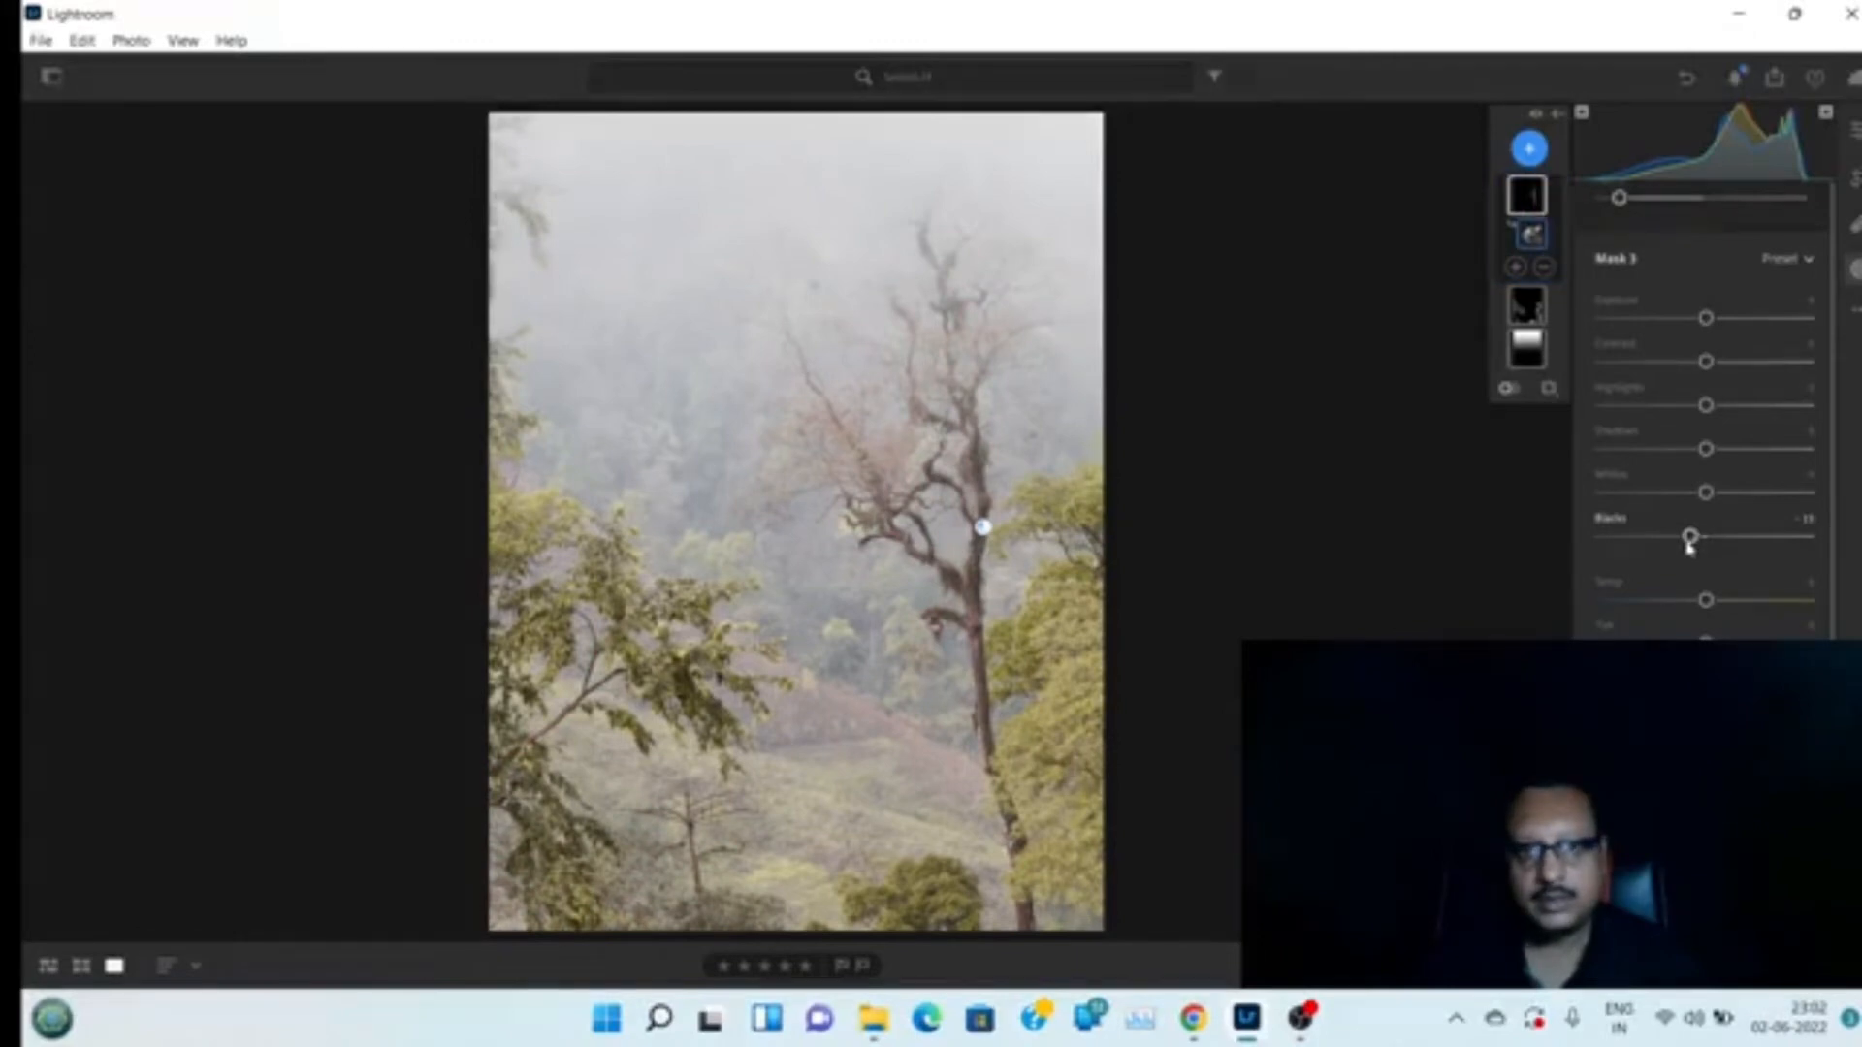
Try lowering the trunk mask's saturation, reset it, and leave the masking panel
{"action": "scroll", "coordinate": [1837, 533], "scroll_direction": "down", "scroll_amount": 5}
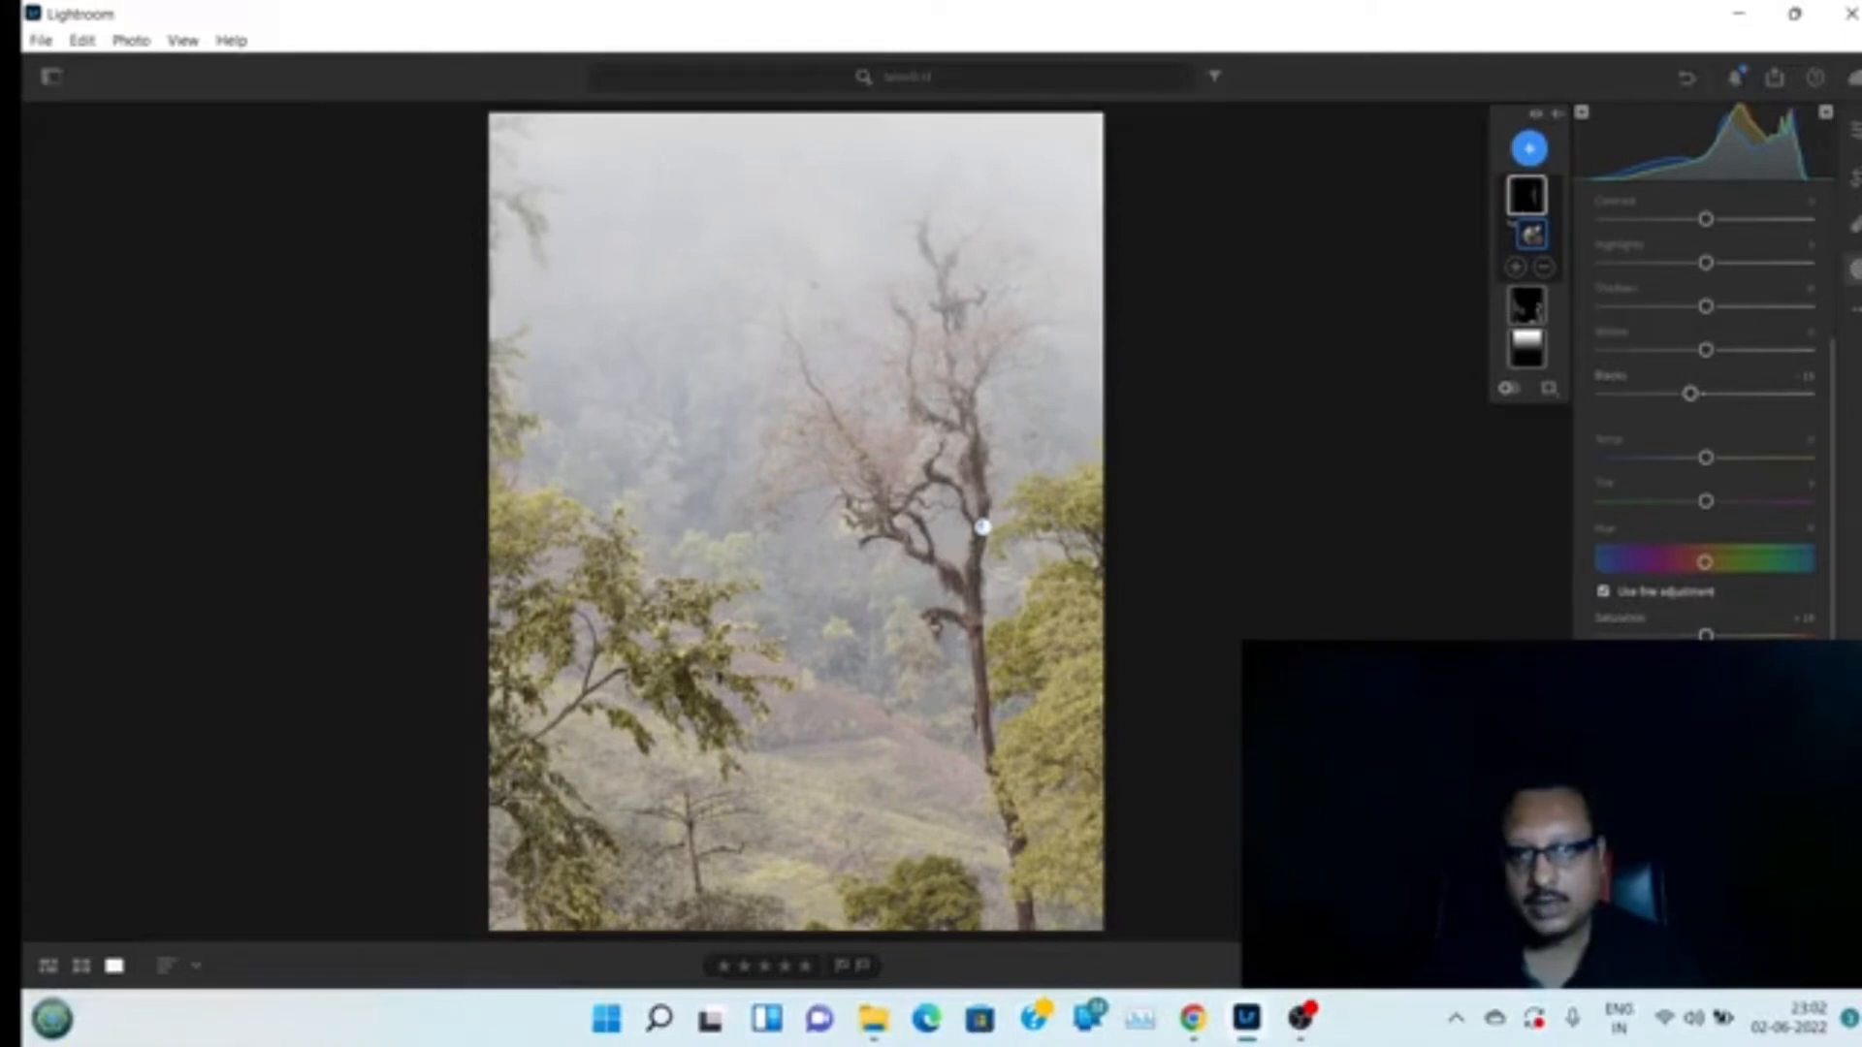
{"action": "left_click", "coordinate": [1513, 224]}
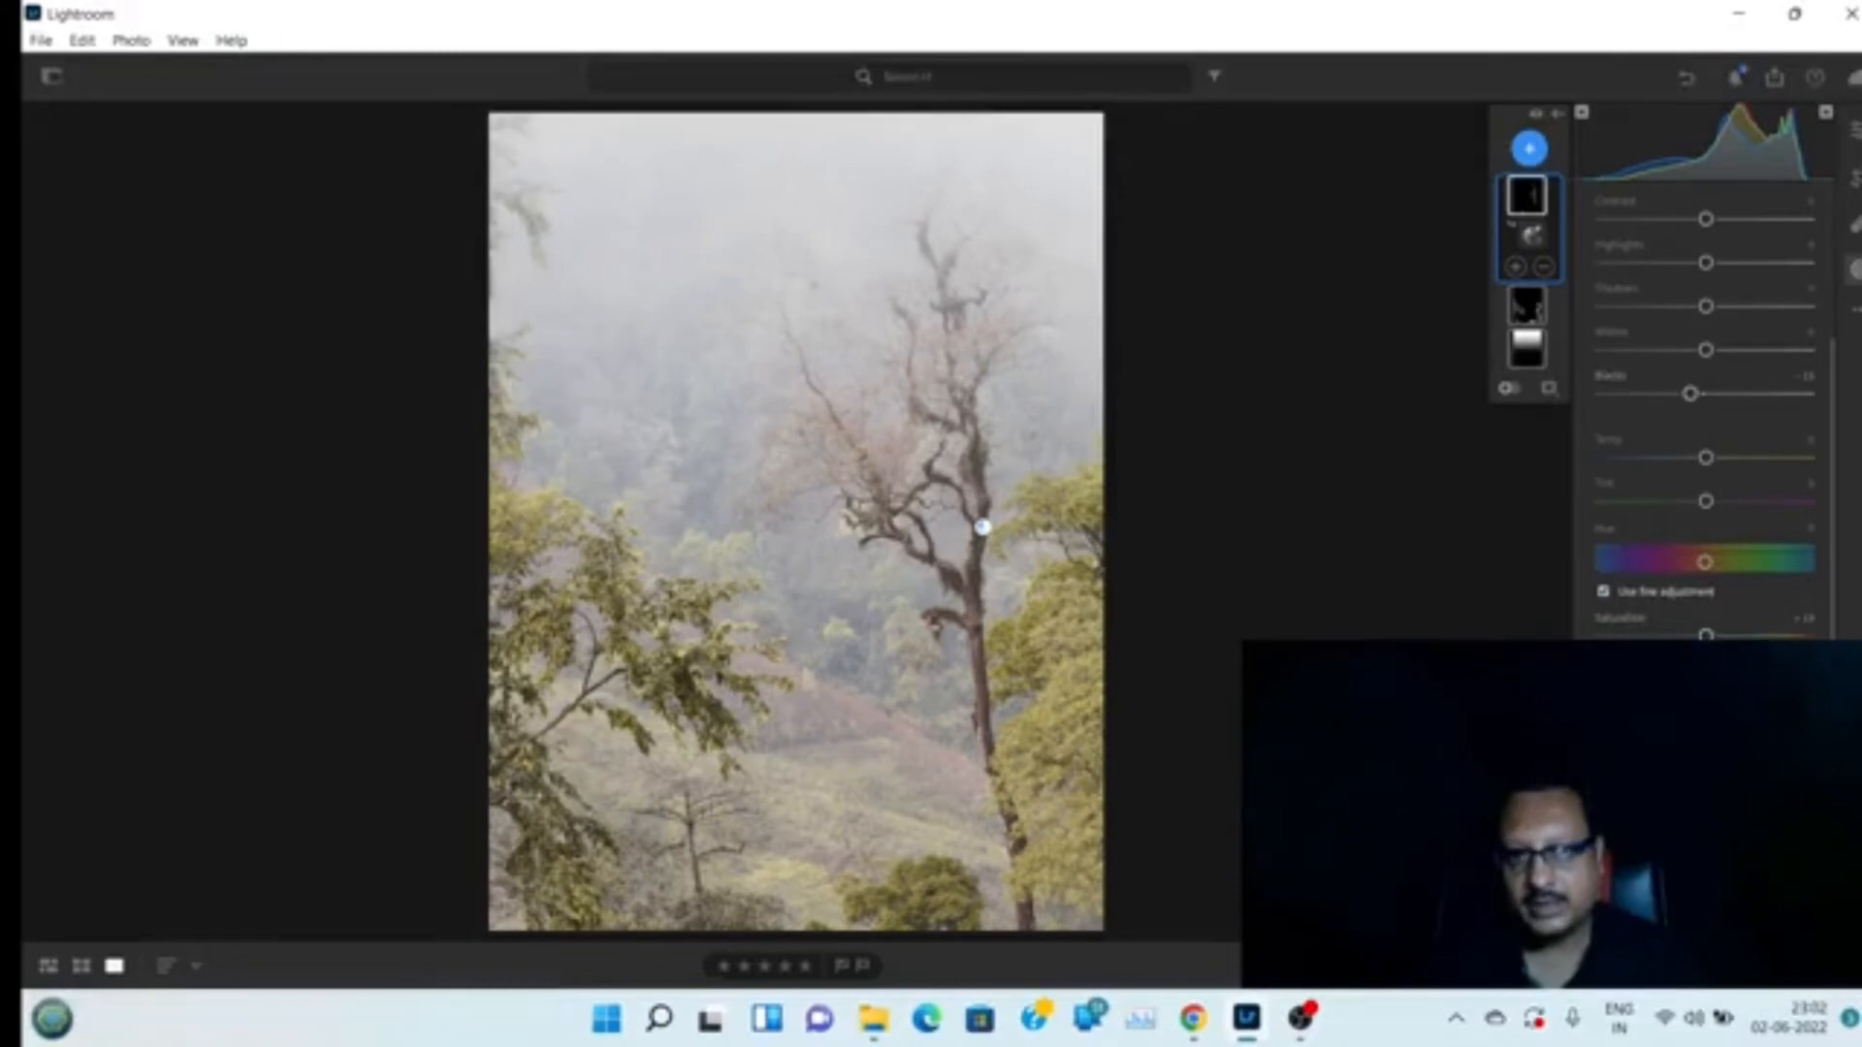
{"action": "left_click", "coordinate": [1532, 235]}
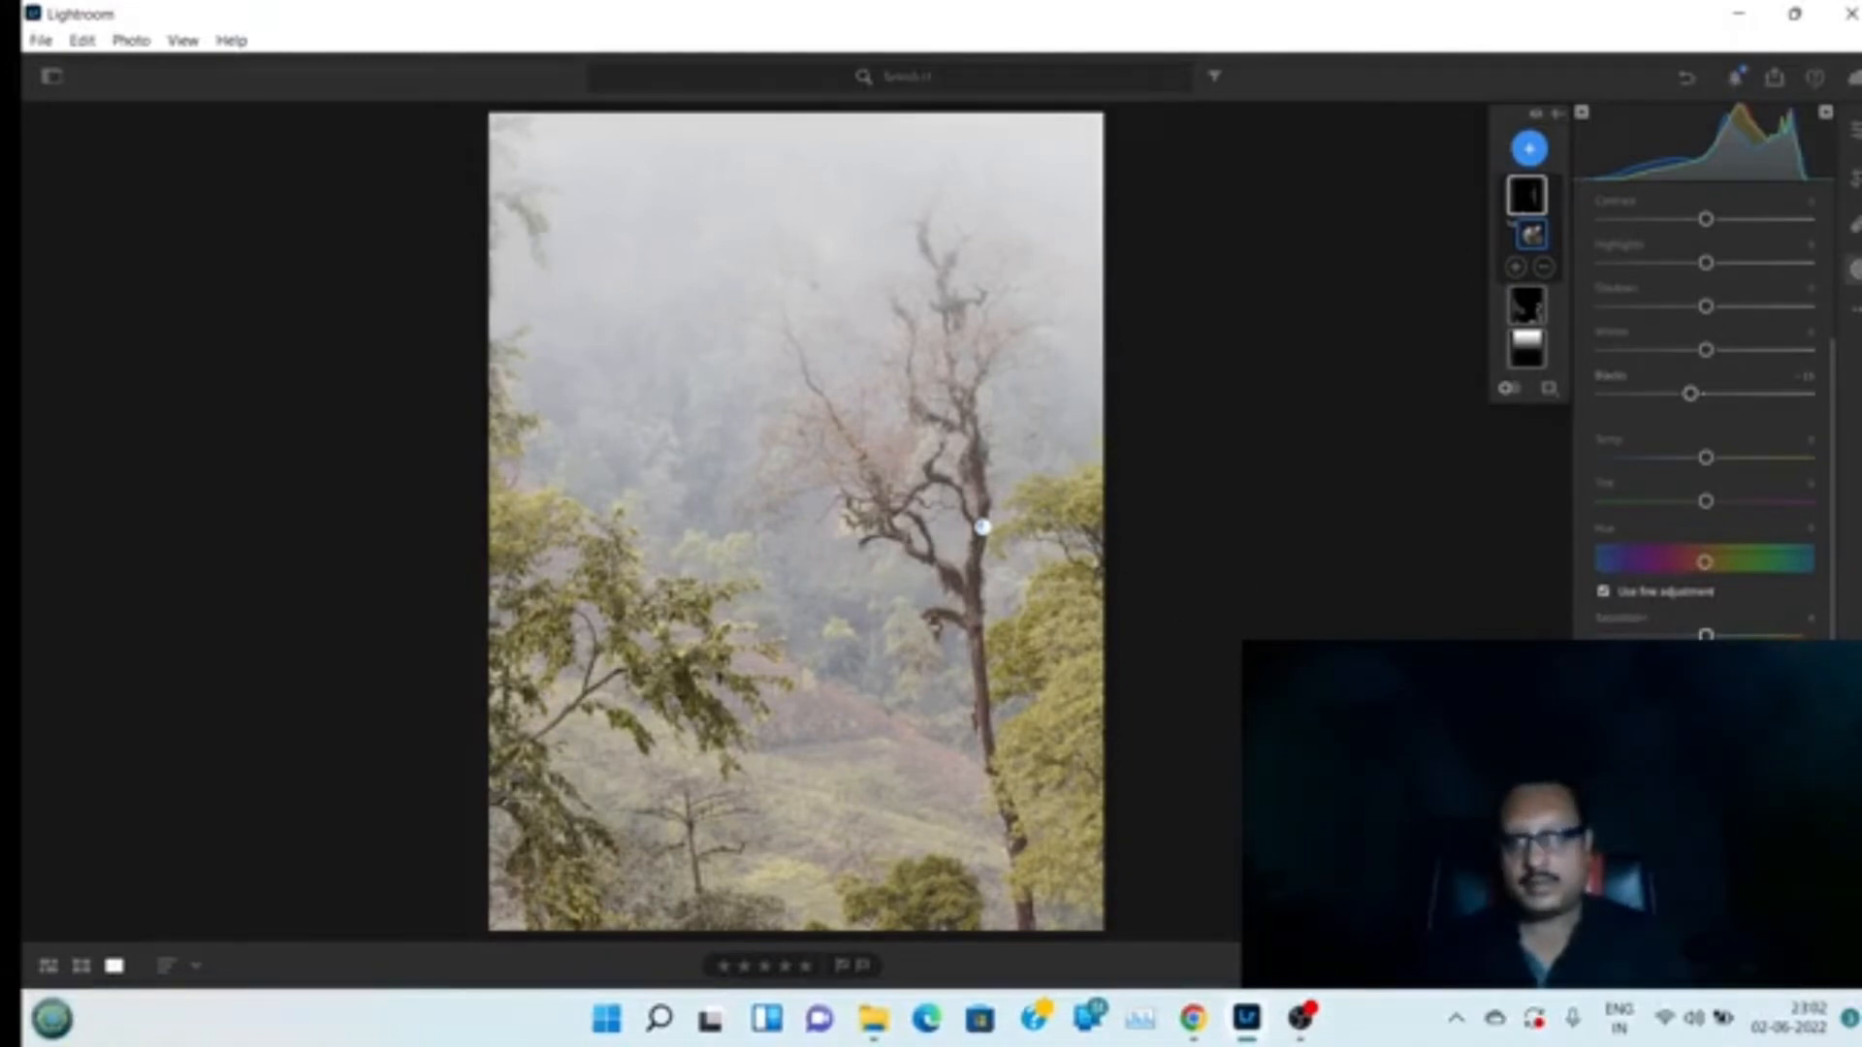
{"action": "left_click_drag", "start_coordinate": [1706, 637], "coordinate": [1696, 636]}
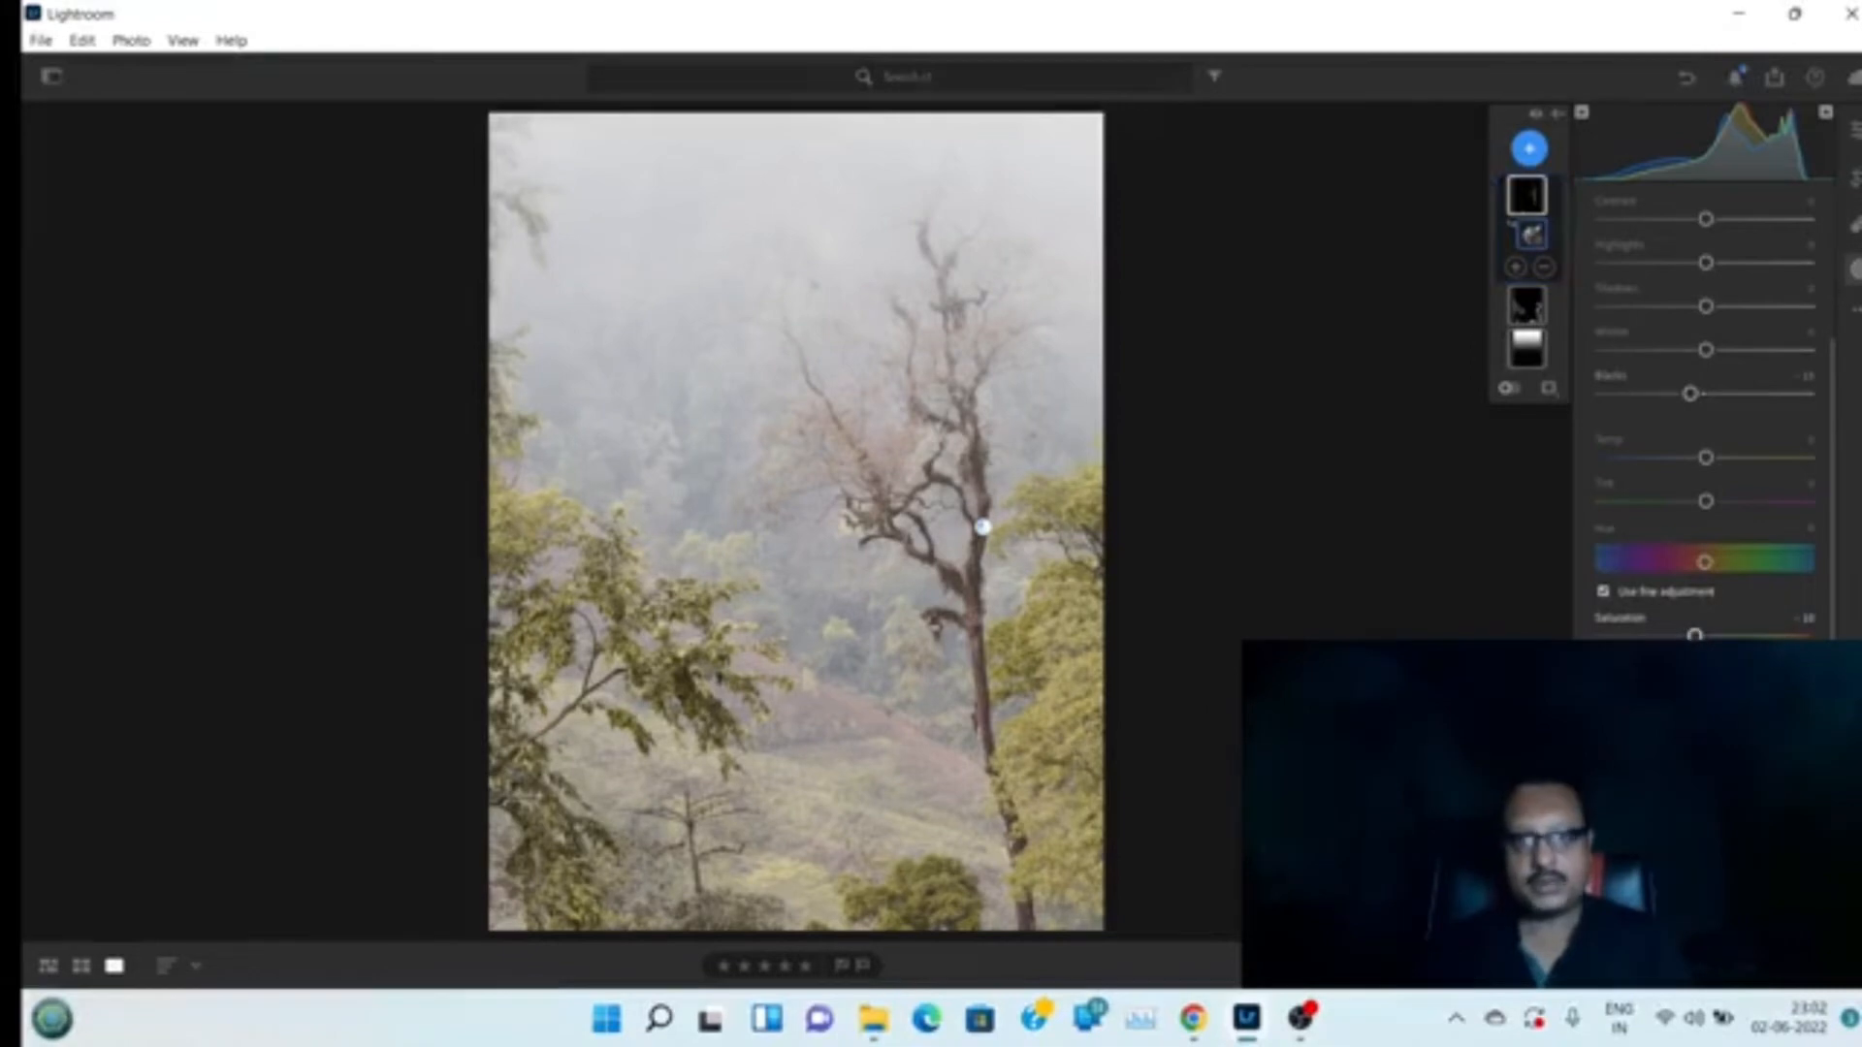
{"action": "double_click", "coordinate": [1695, 637]}
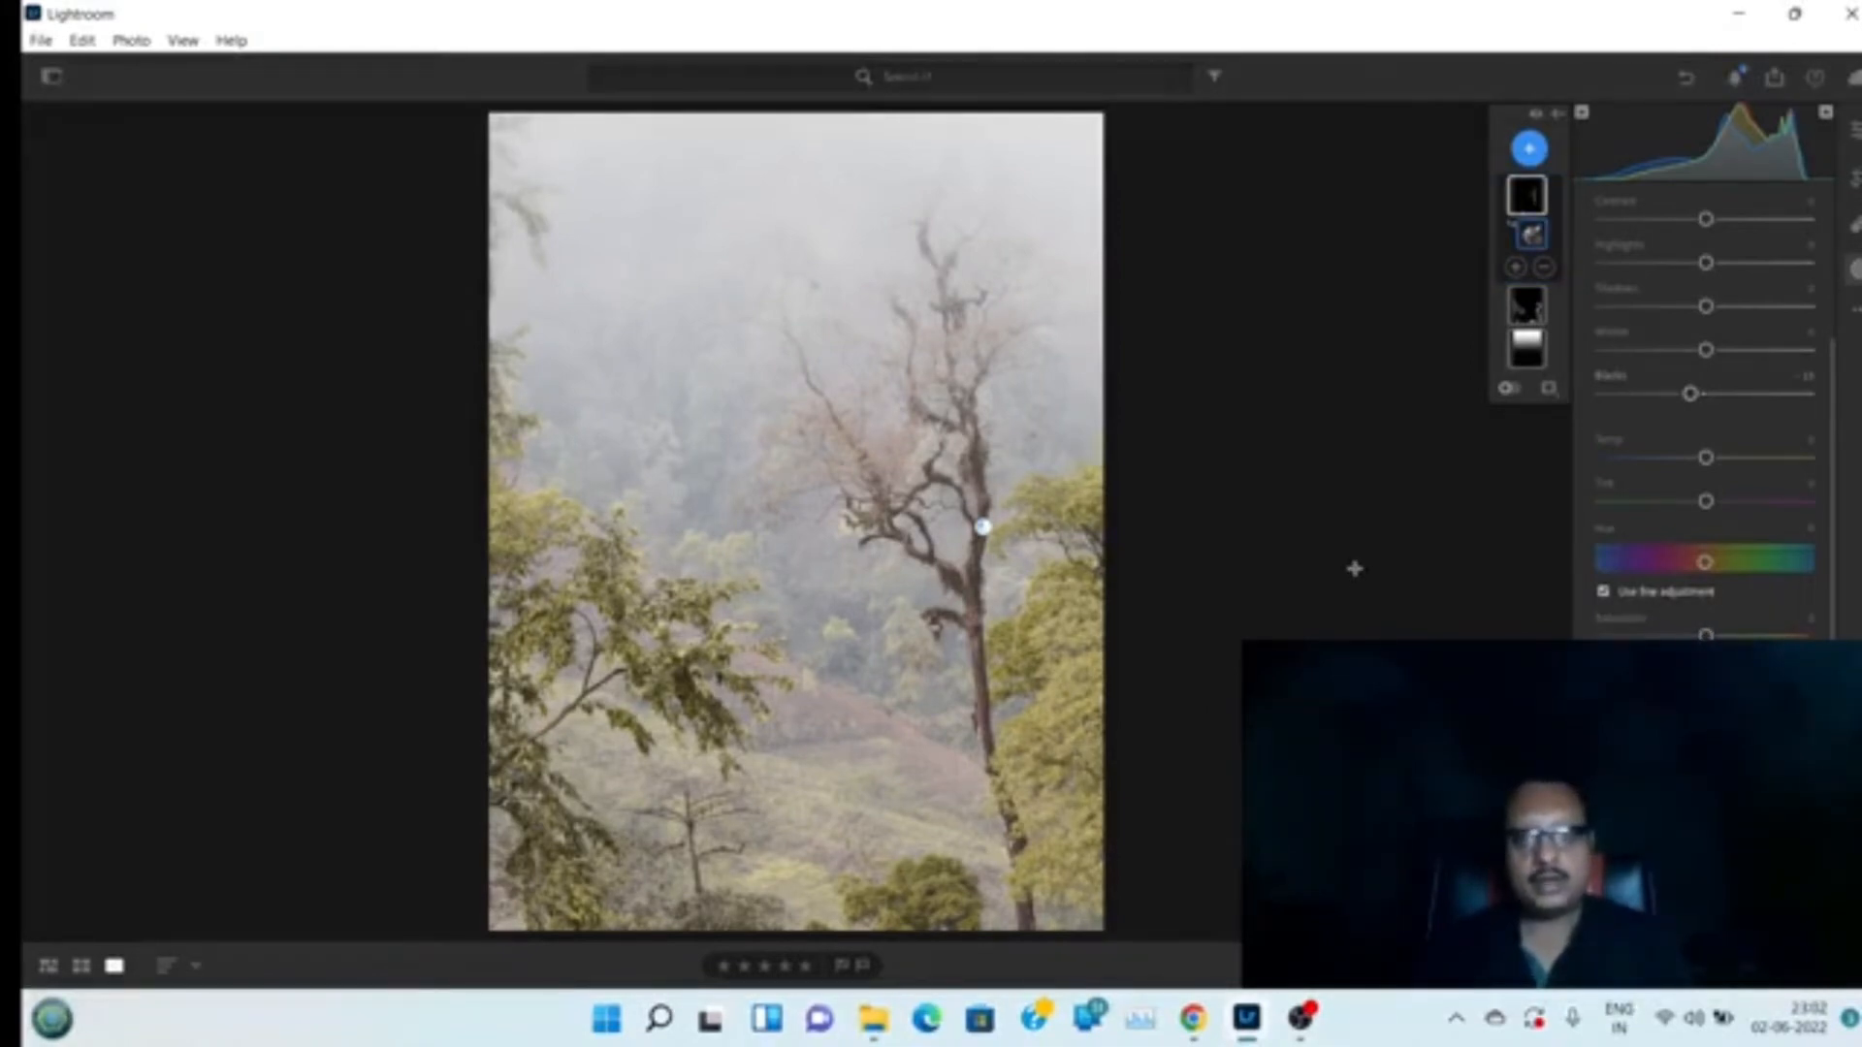
{"action": "left_click", "coordinate": [1854, 136]}
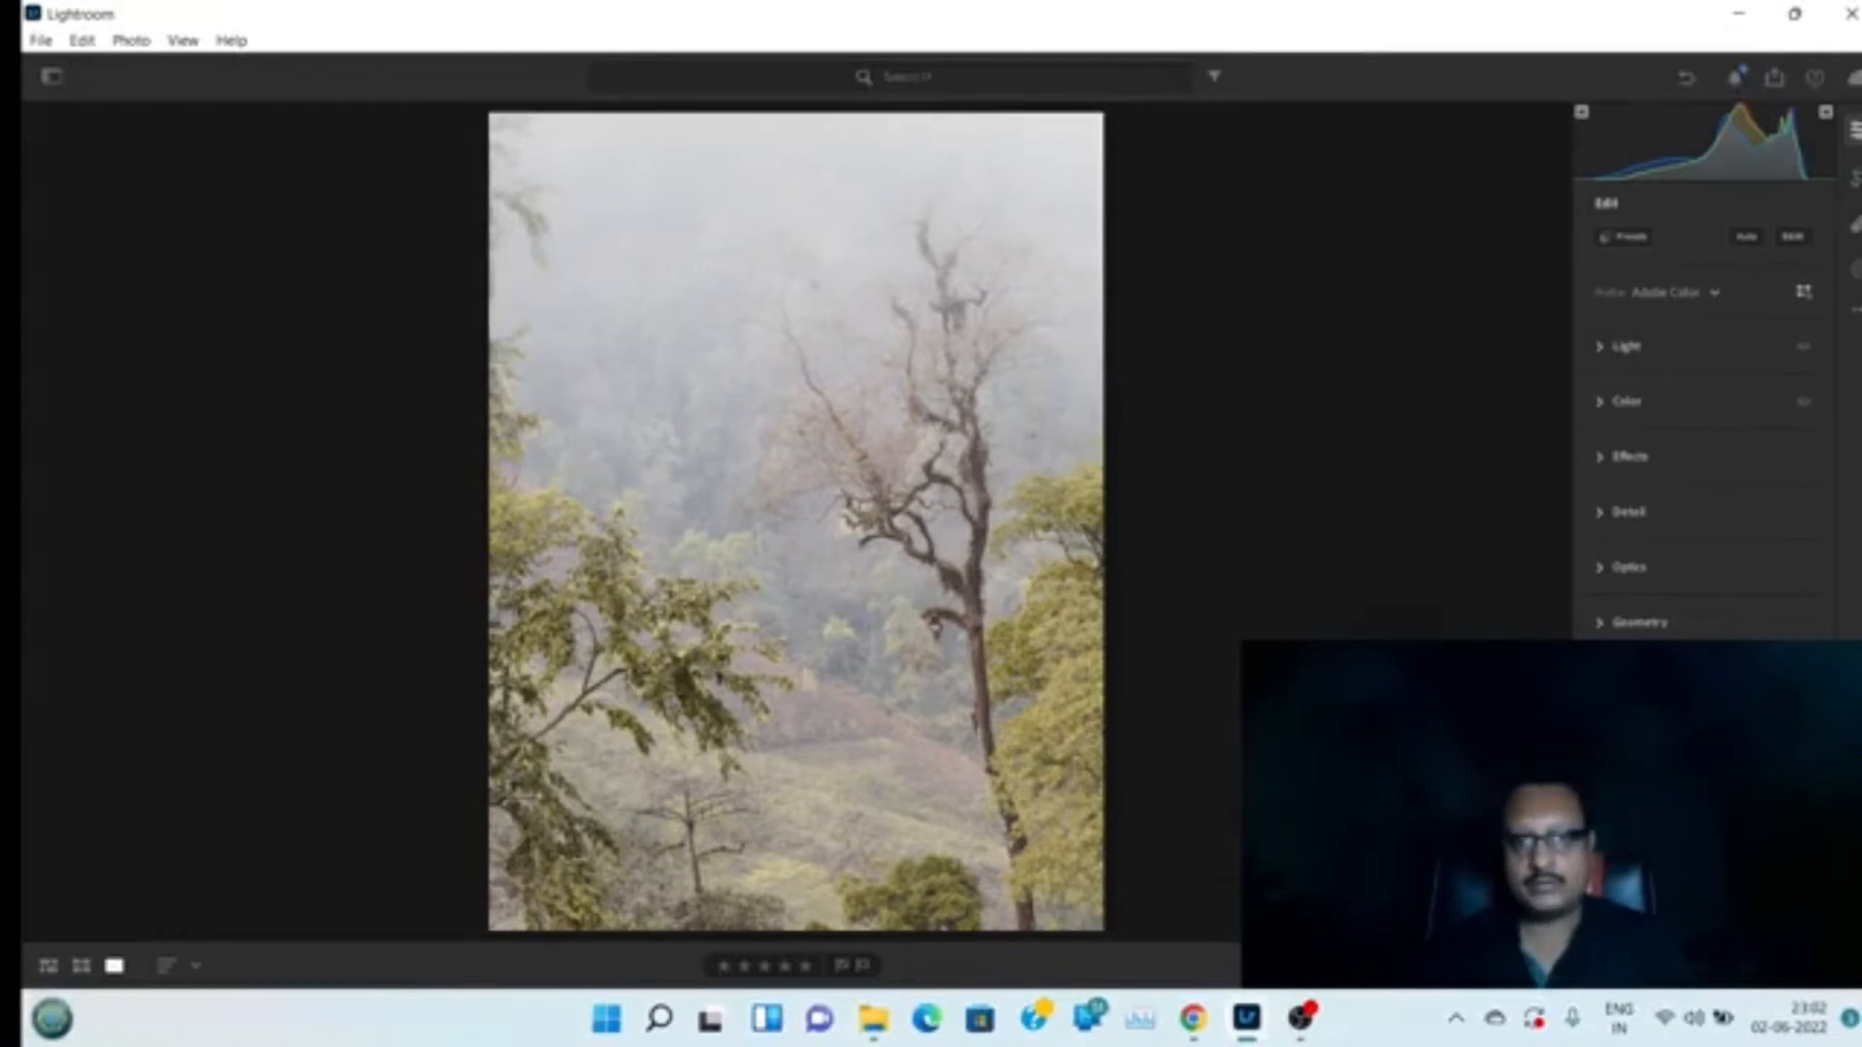
Toggle the before/after comparison of the edit and briefly check the Facebook live dashboard
{"action": "key", "text": "backslash"}
{"action": "key", "text": "backslash"}
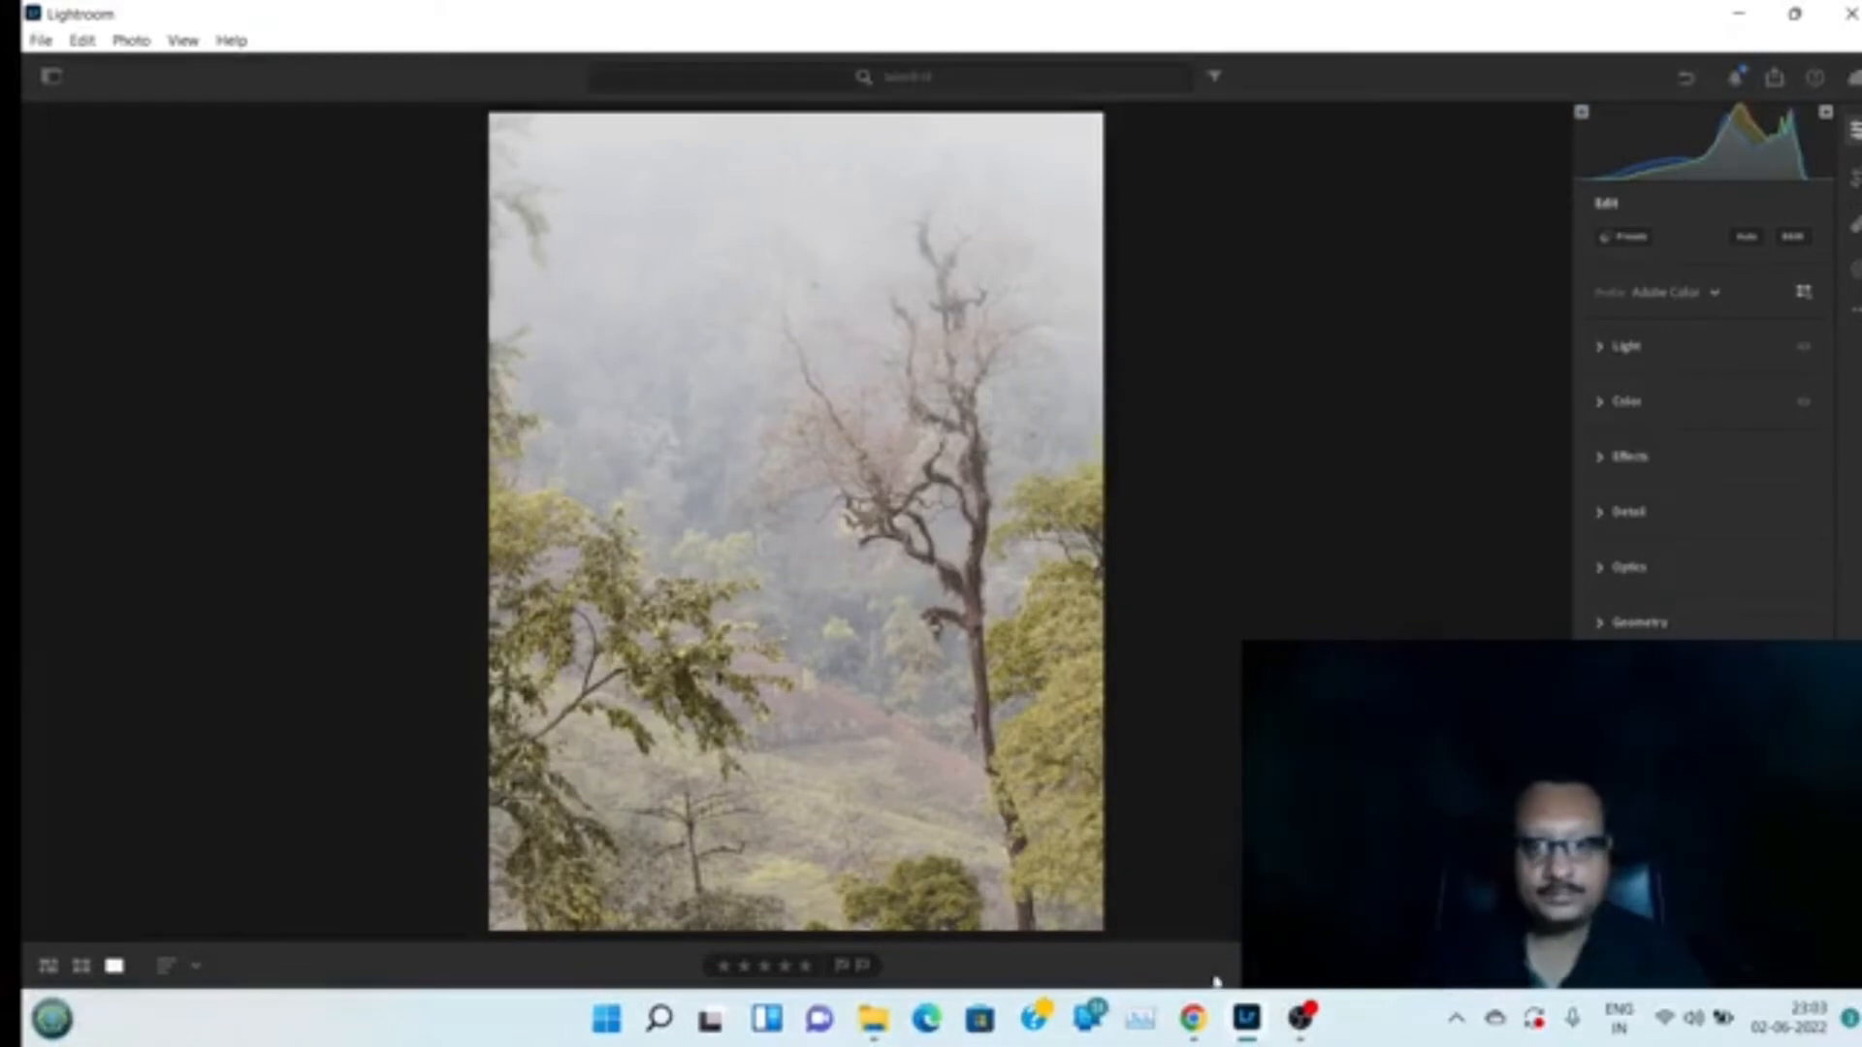
{"action": "left_click", "coordinate": [1193, 1018]}
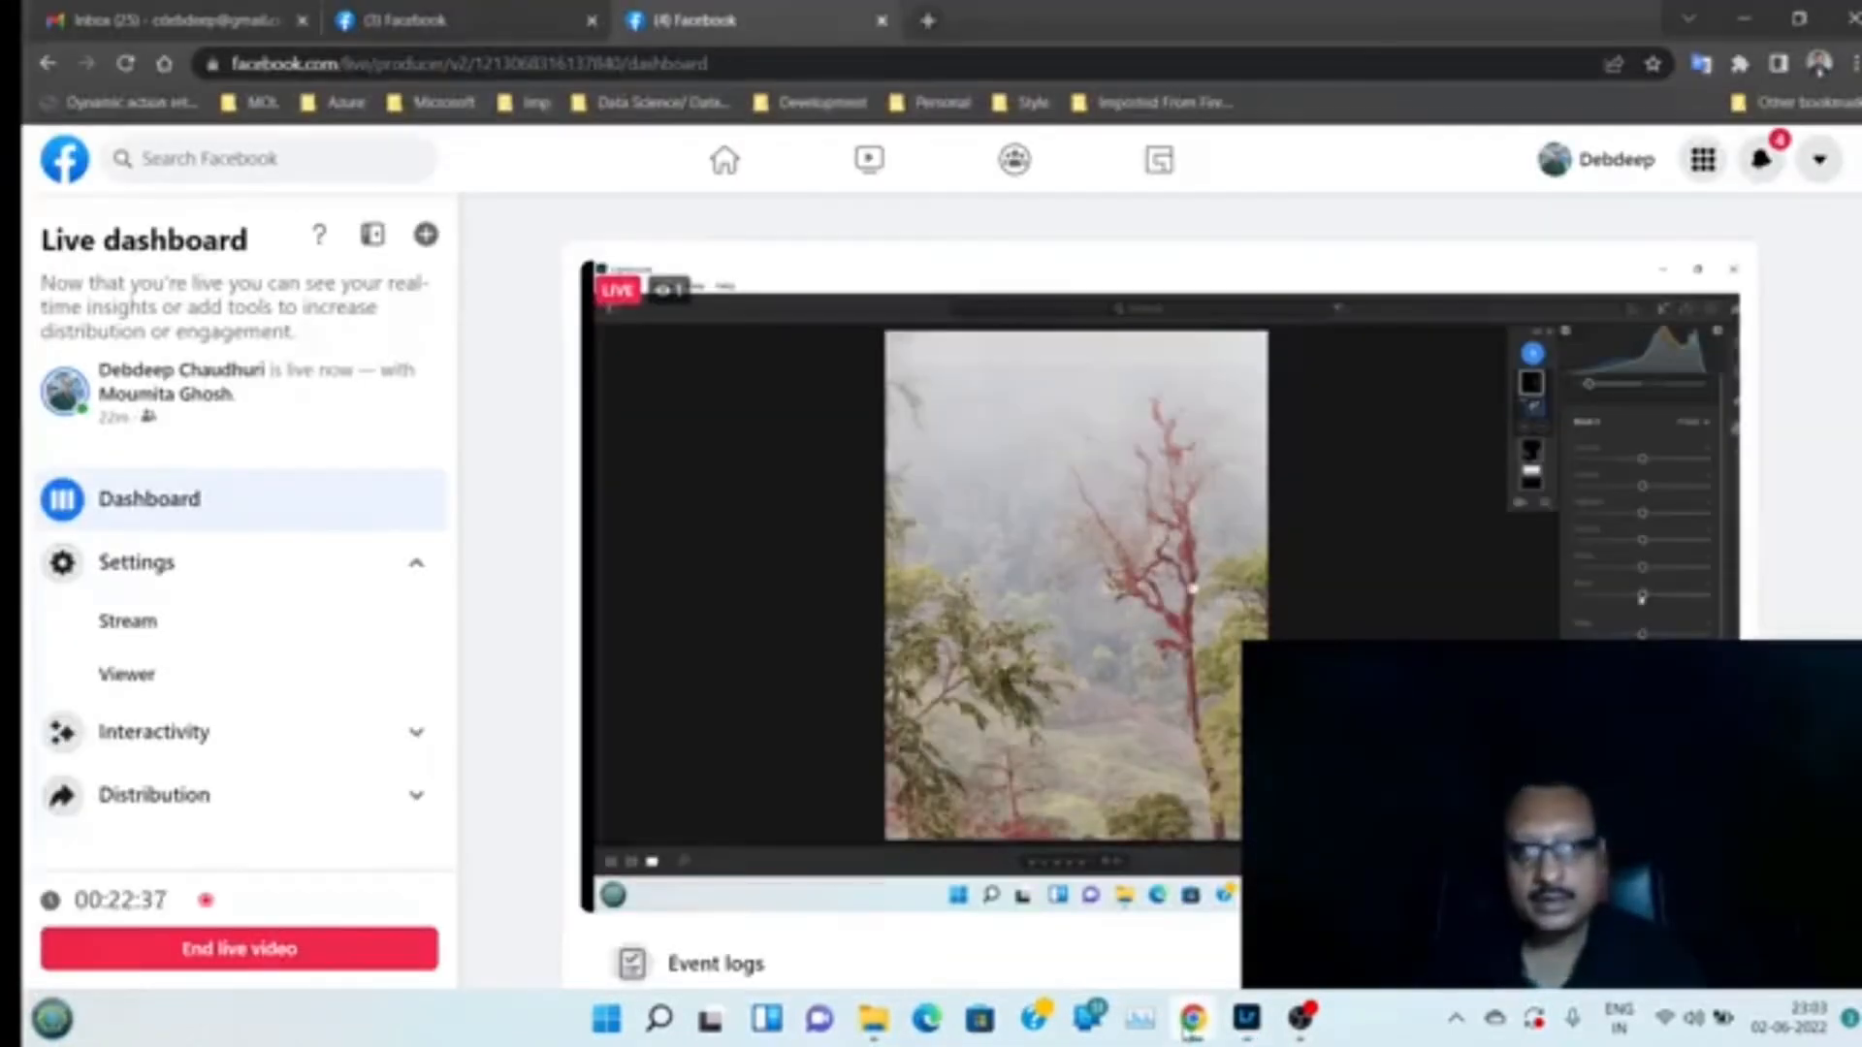
{"action": "left_click", "coordinate": [1193, 1018]}
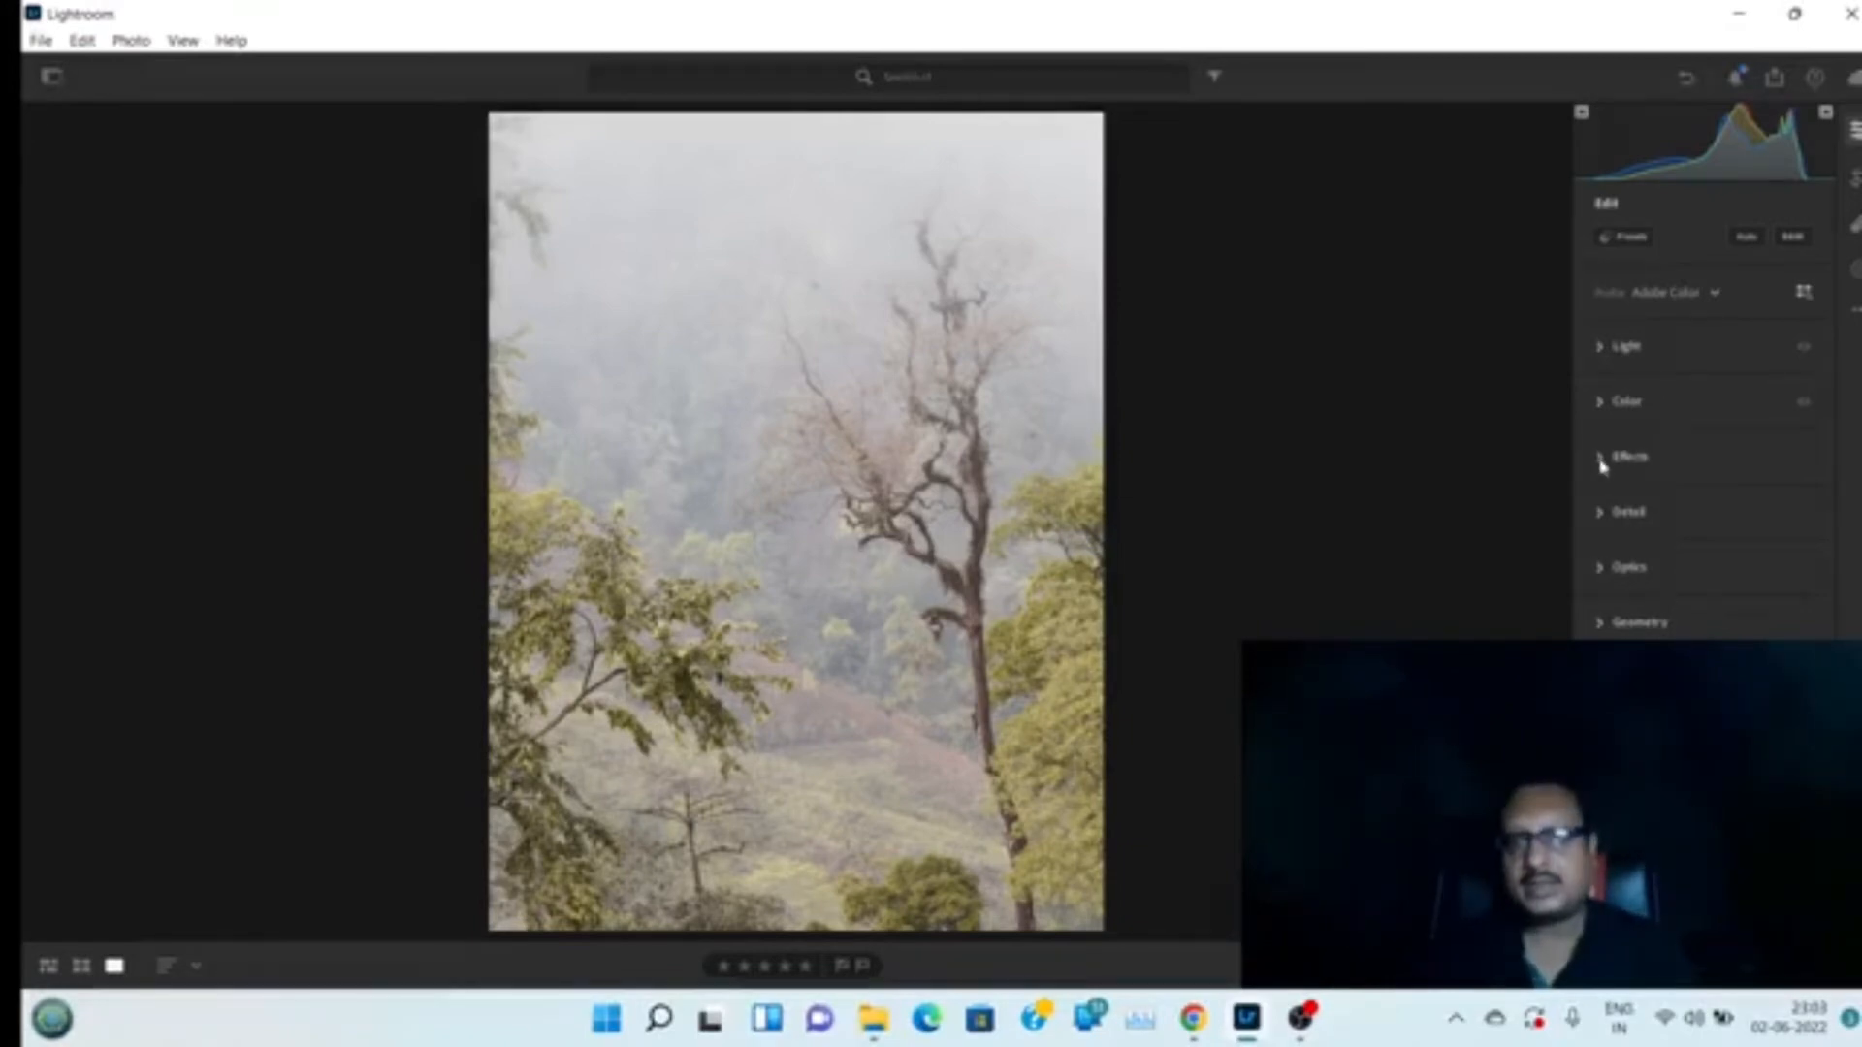
Open the Light section's Point Curve on the blue channel and try lowering its white point before restoring it
{"action": "left_click", "coordinate": [1601, 357]}
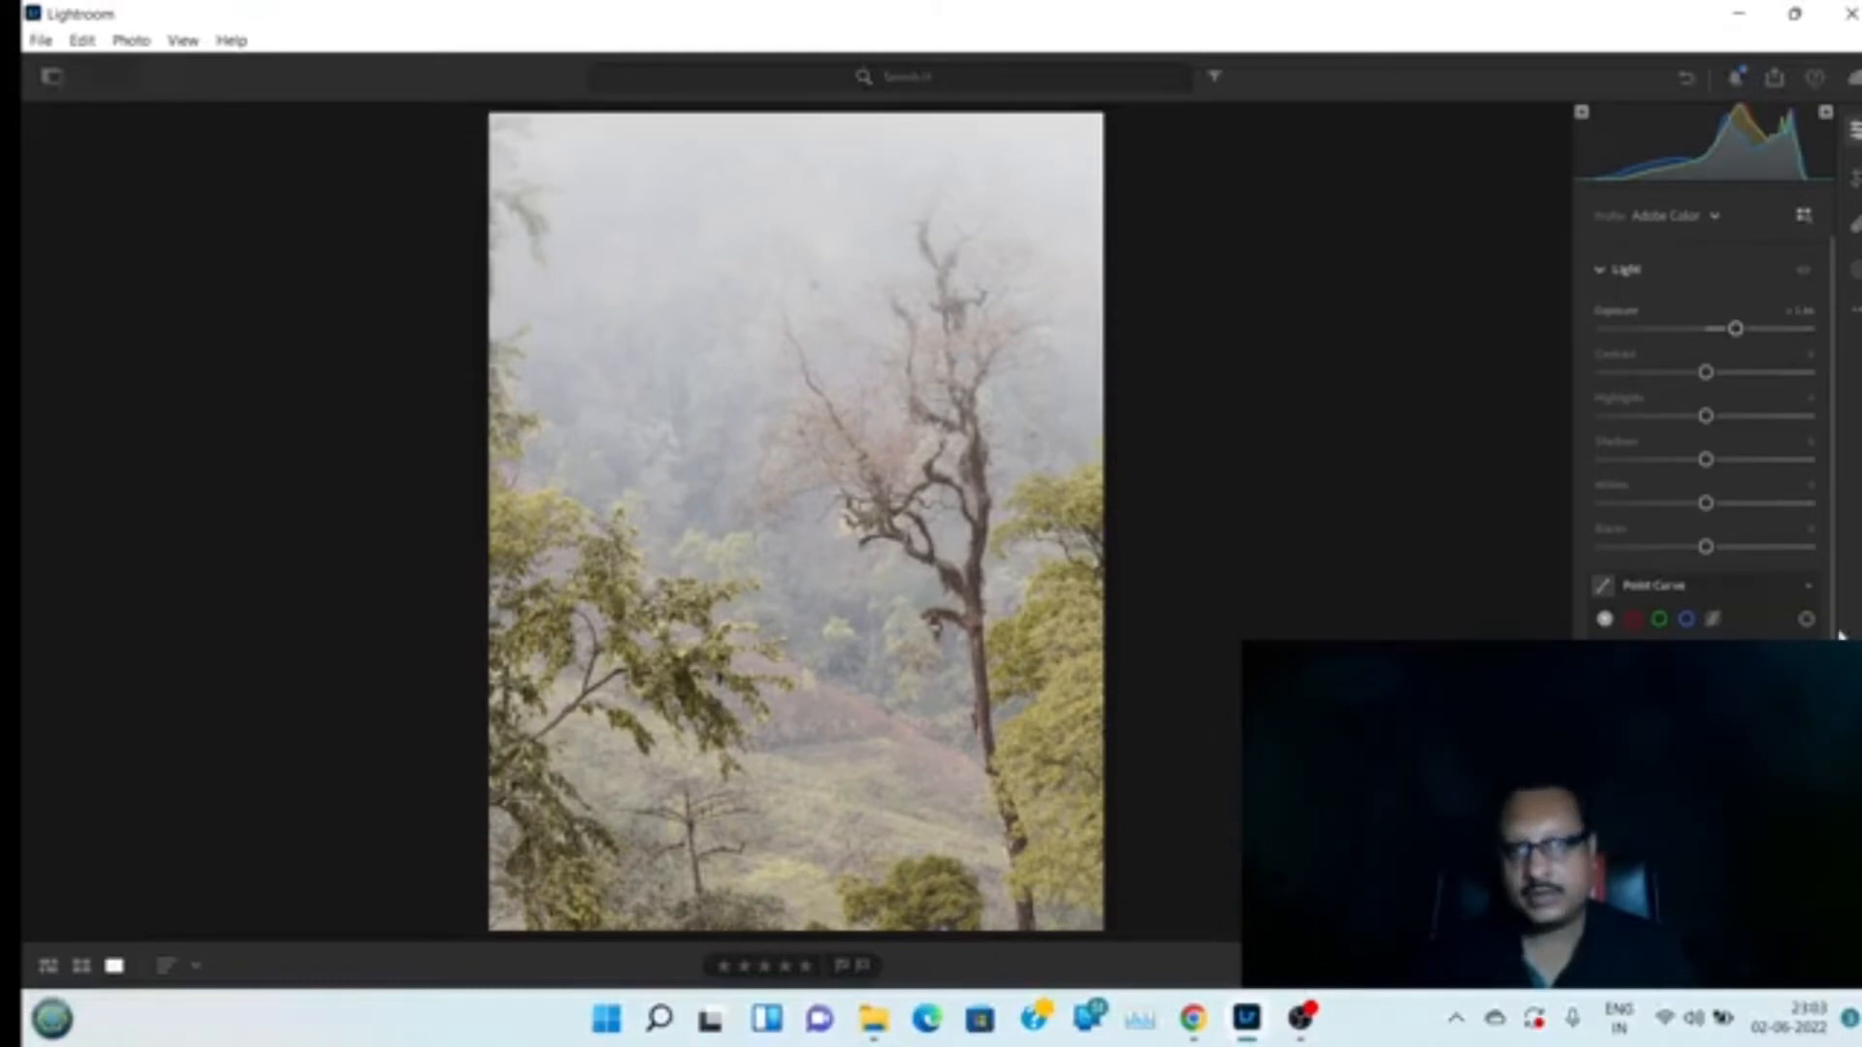
{"action": "scroll", "coordinate": [1835, 617], "scroll_direction": "down", "scroll_amount": 3}
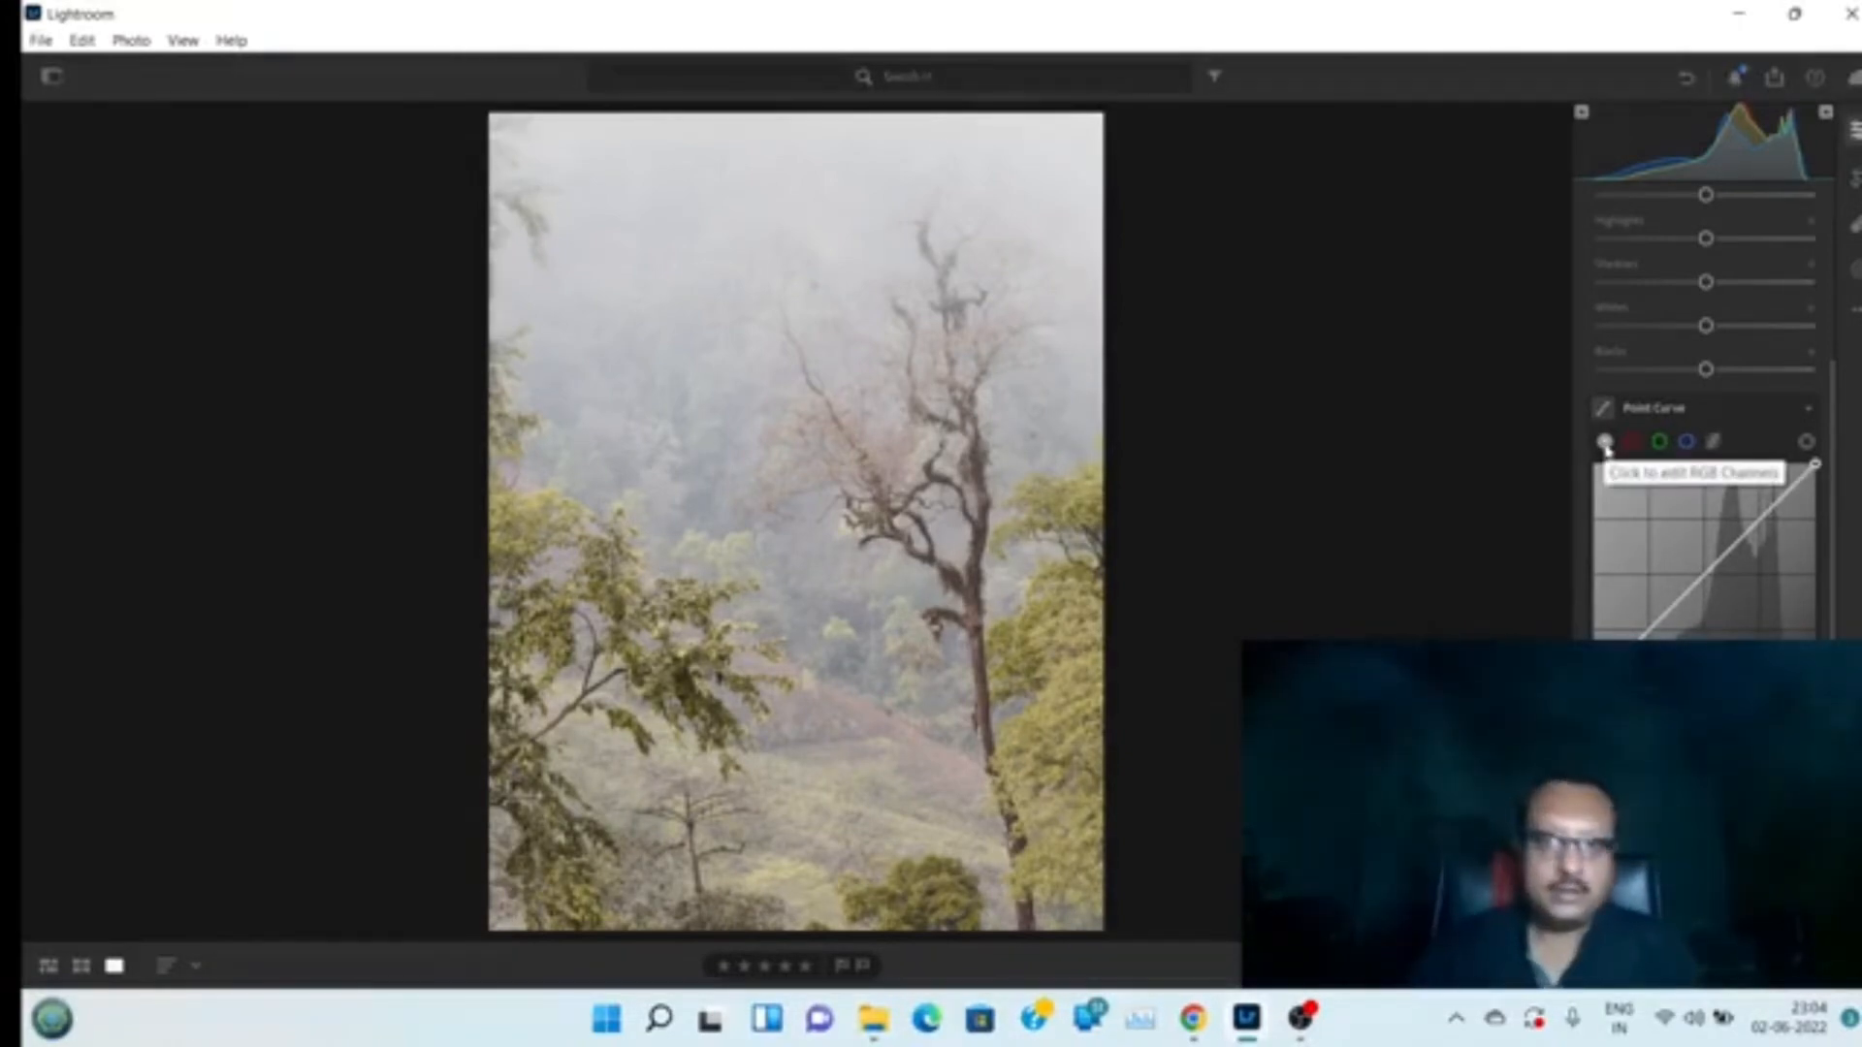
{"action": "left_click", "coordinate": [1687, 444]}
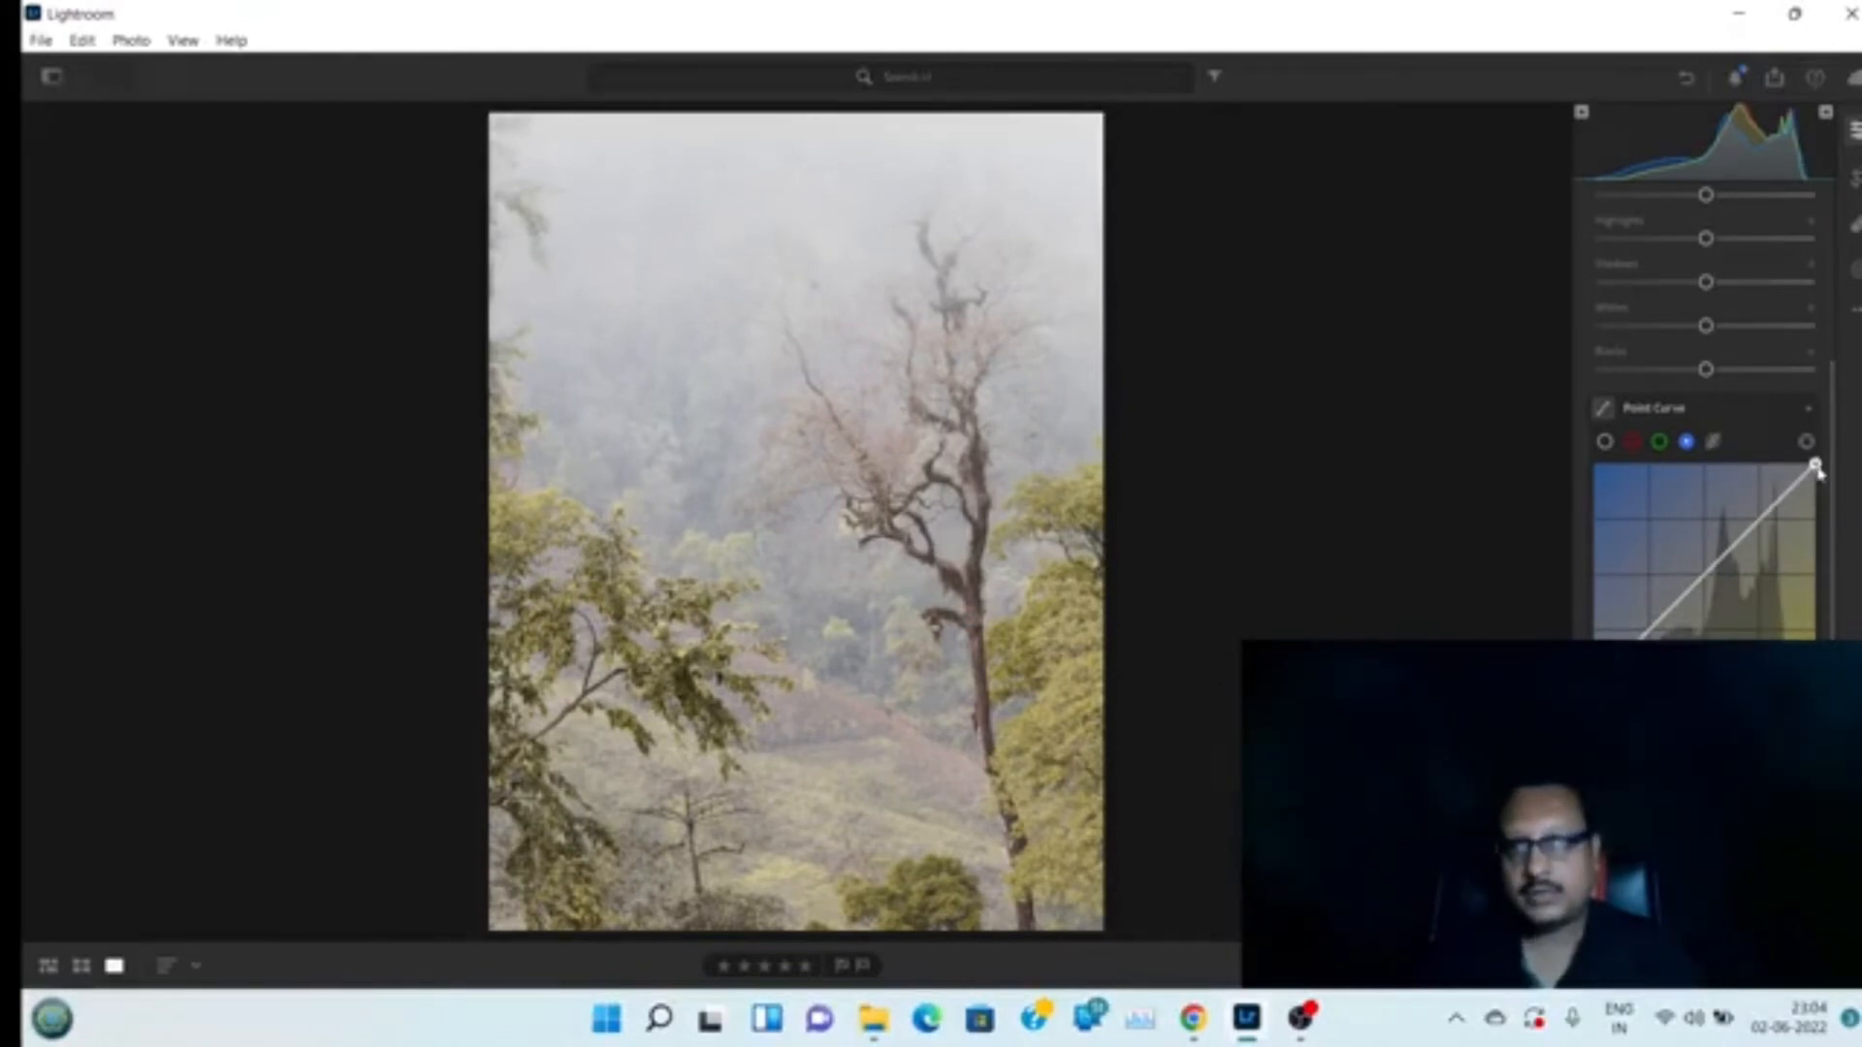
{"action": "left_click_drag", "start_coordinate": [1817, 468], "coordinate": [1815, 498]}
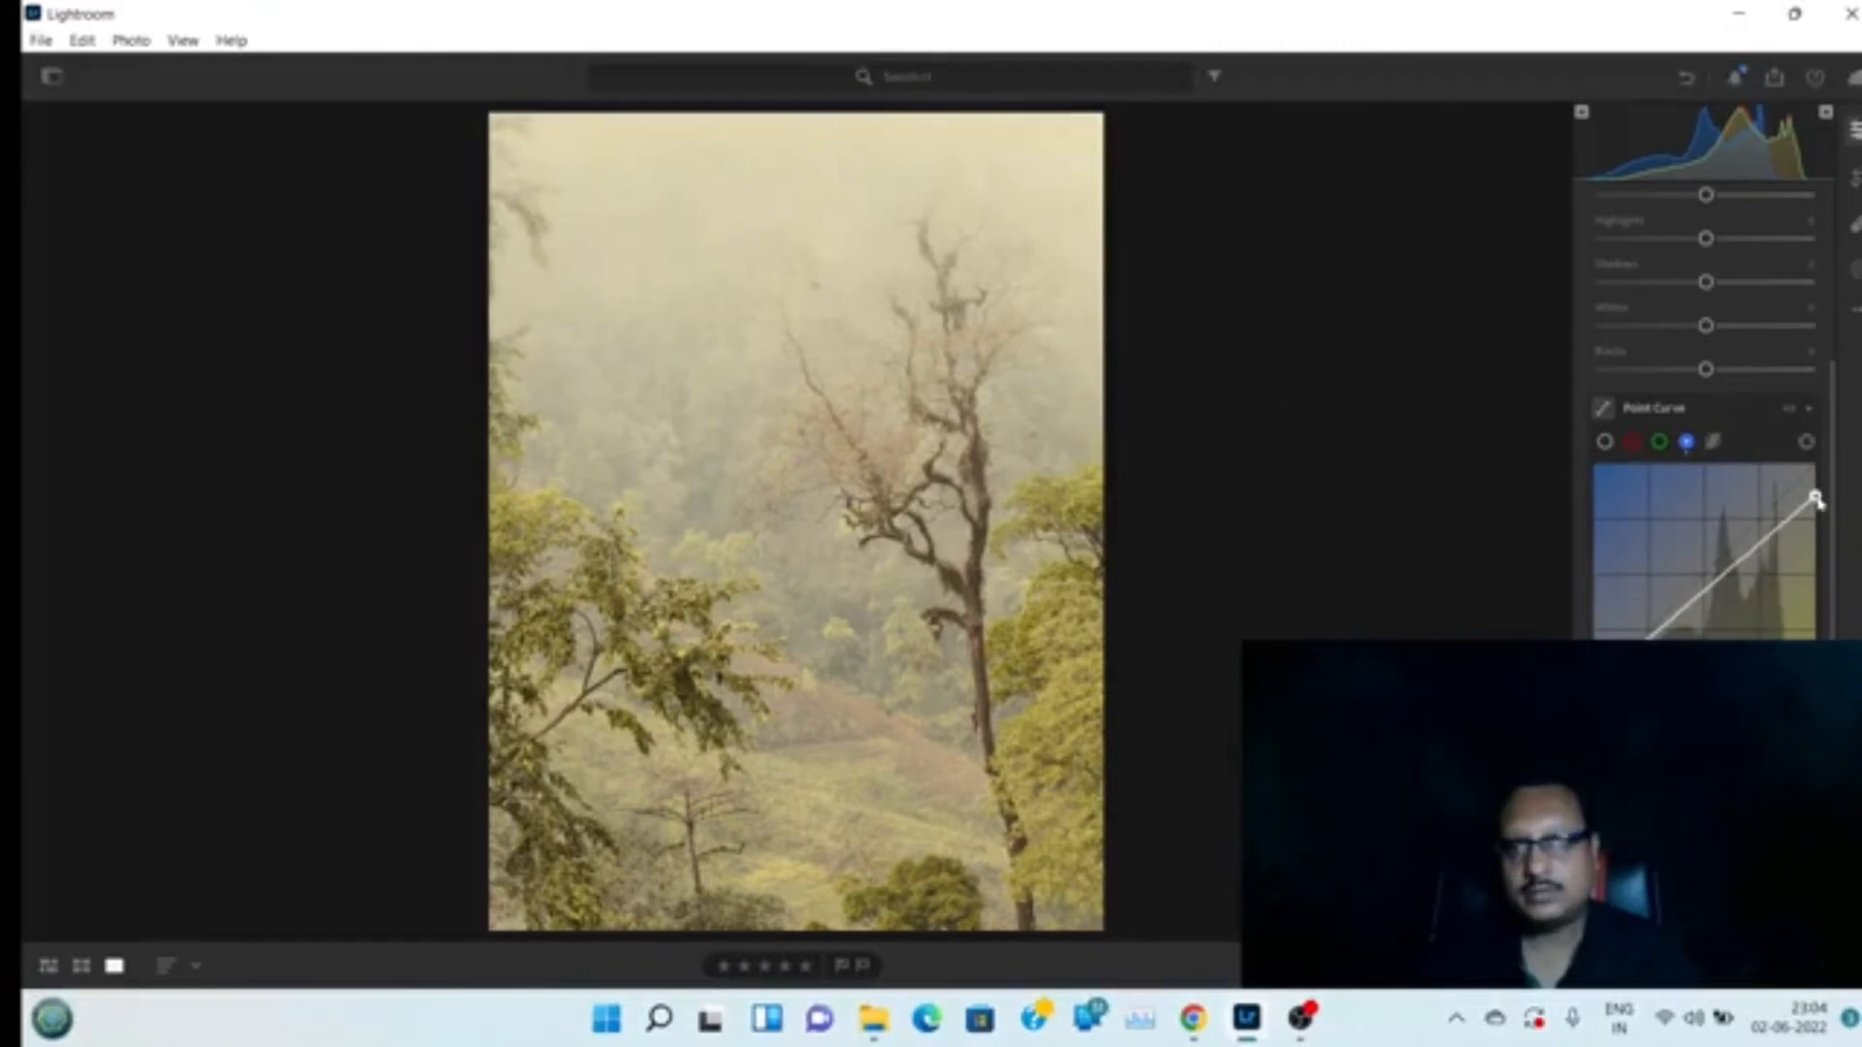
{"action": "left_click_drag", "start_coordinate": [1817, 499], "coordinate": [1815, 470]}
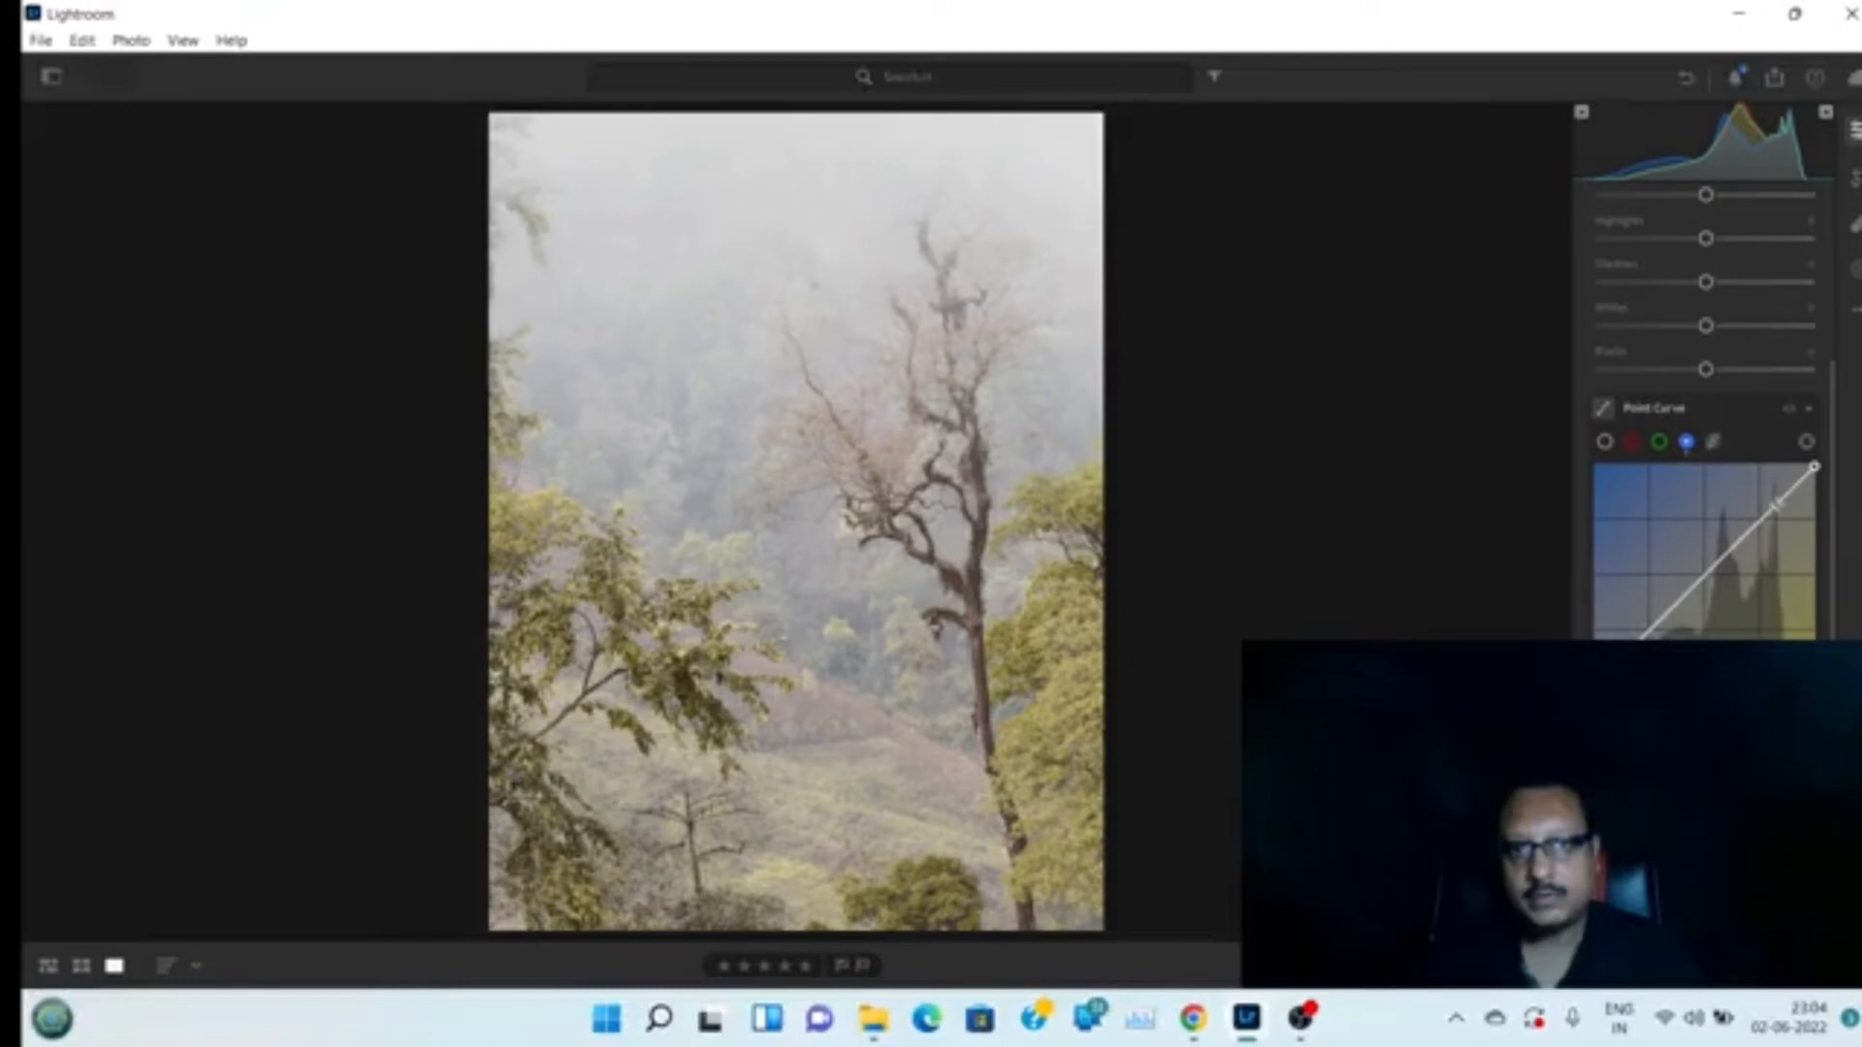
Add three control points along the blue channel curve, nudging each slightly to cool the midtones
{"action": "left_click", "coordinate": [1778, 503]}
{"action": "left_click_drag", "start_coordinate": [1780, 511], "coordinate": [1775, 506]}
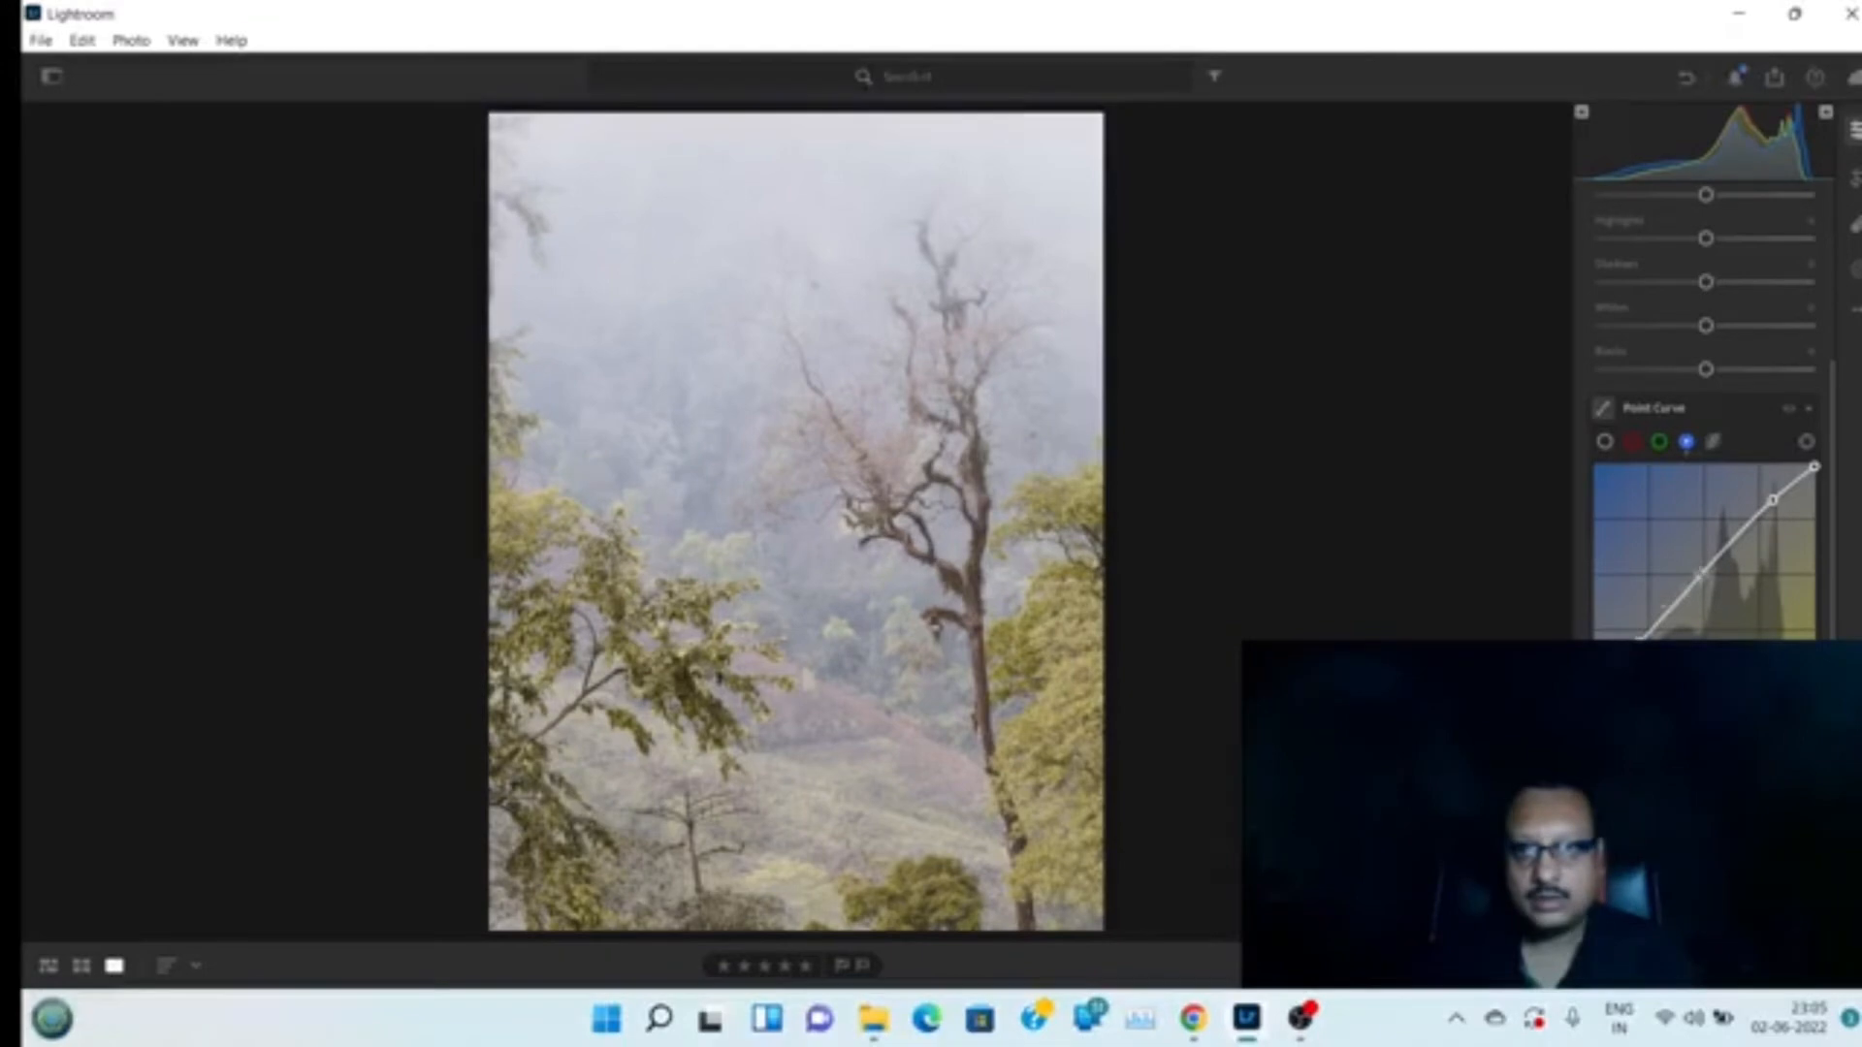
{"action": "left_click", "coordinate": [1703, 572]}
{"action": "left_click_drag", "start_coordinate": [1703, 572], "coordinate": [1705, 574]}
{"action": "left_click", "coordinate": [1723, 557]}
{"action": "left_click_drag", "start_coordinate": [1724, 561], "coordinate": [1721, 555]}
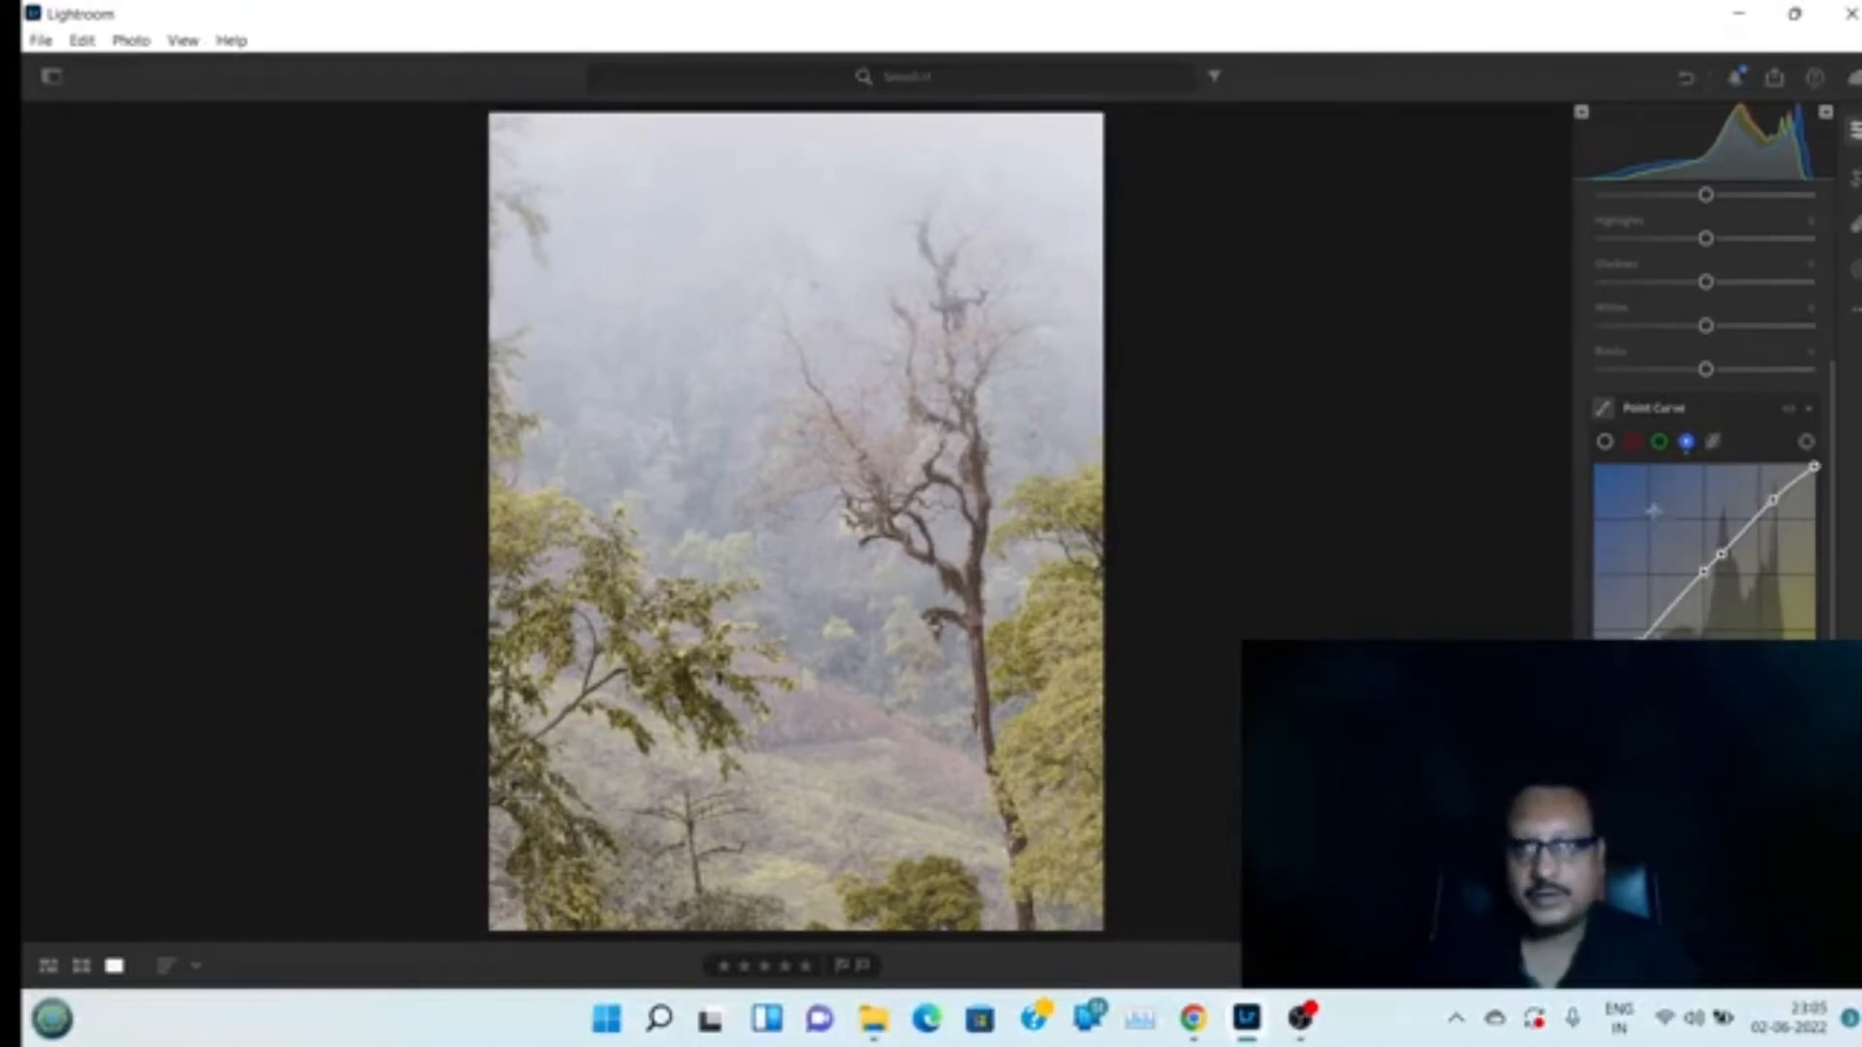
Switch the Point Curve to the red channel
{"action": "left_click", "coordinate": [1632, 444]}
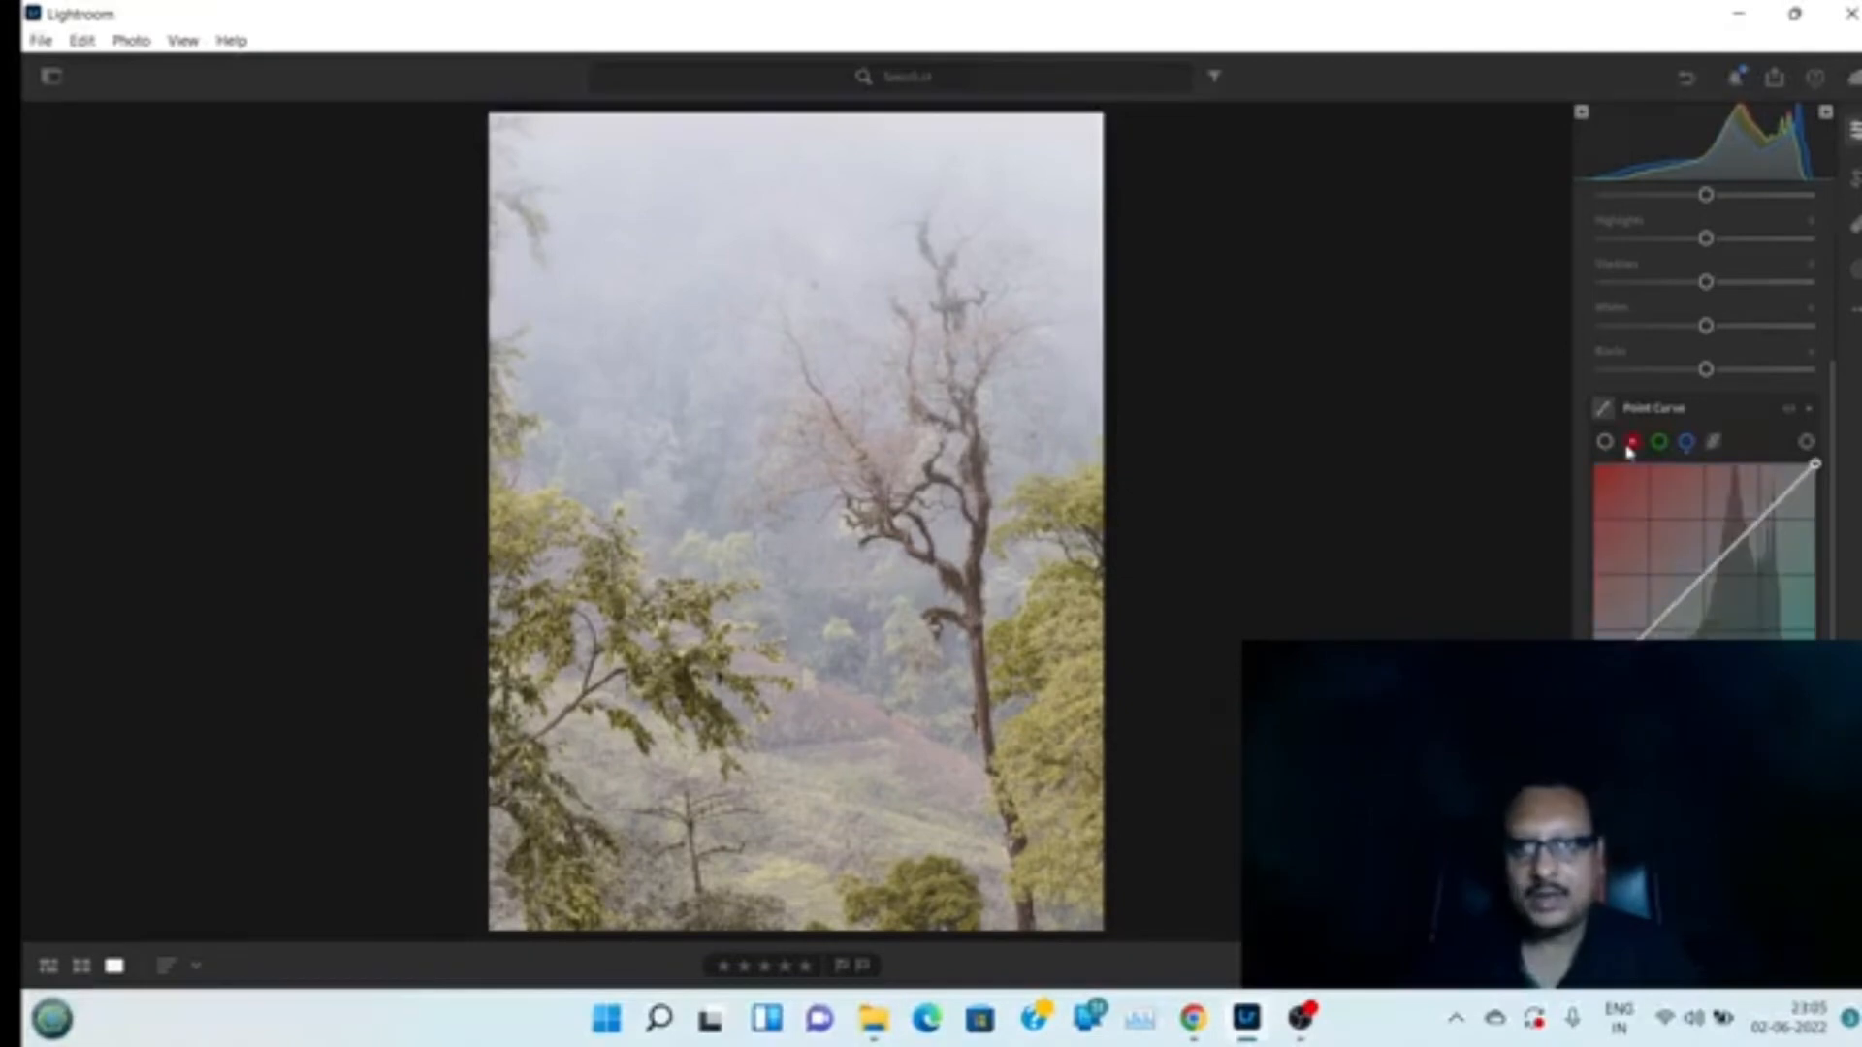
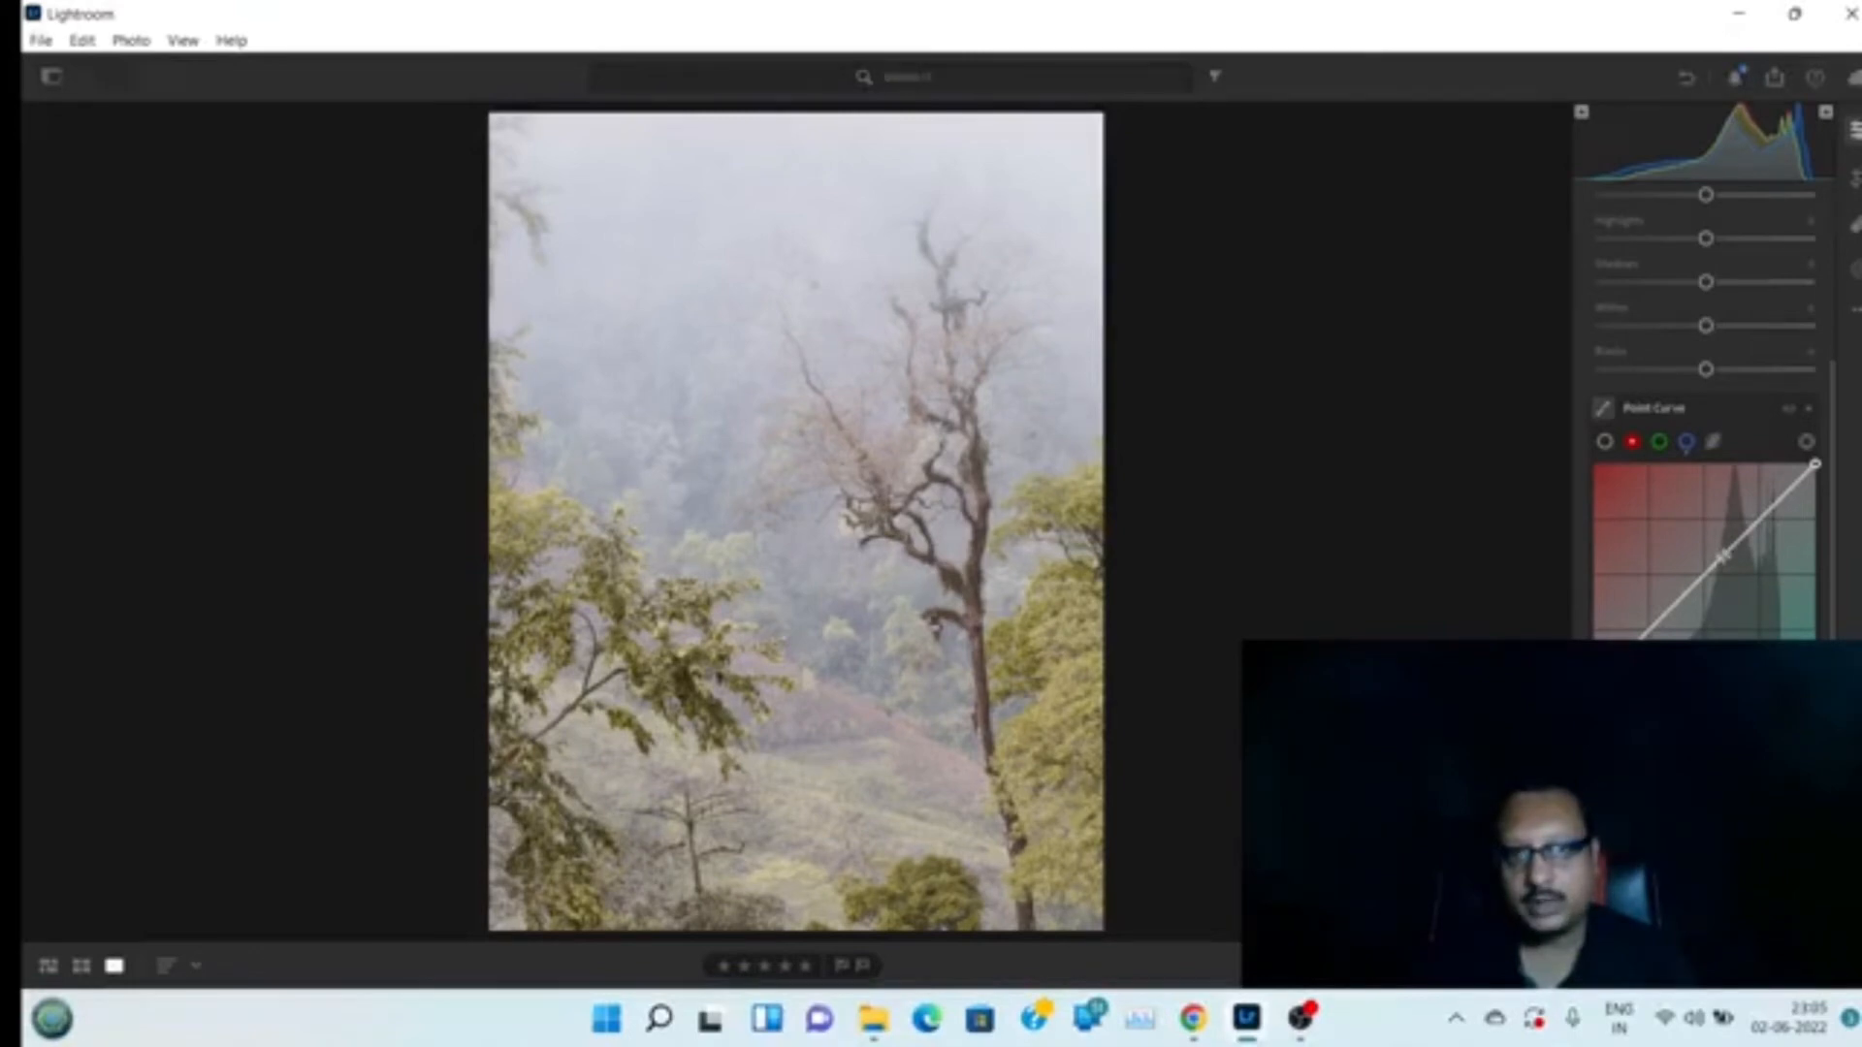
Nudge the red channel curve's midtone point slightly to adjust the red balance
{"action": "left_click", "coordinate": [1724, 555]}
{"action": "left_click_drag", "start_coordinate": [1725, 557], "coordinate": [1723, 557]}
Switch the Point Curve to green, discard two trial midtone points, and add one point in the lower midtones
{"action": "left_click", "coordinate": [1660, 442]}
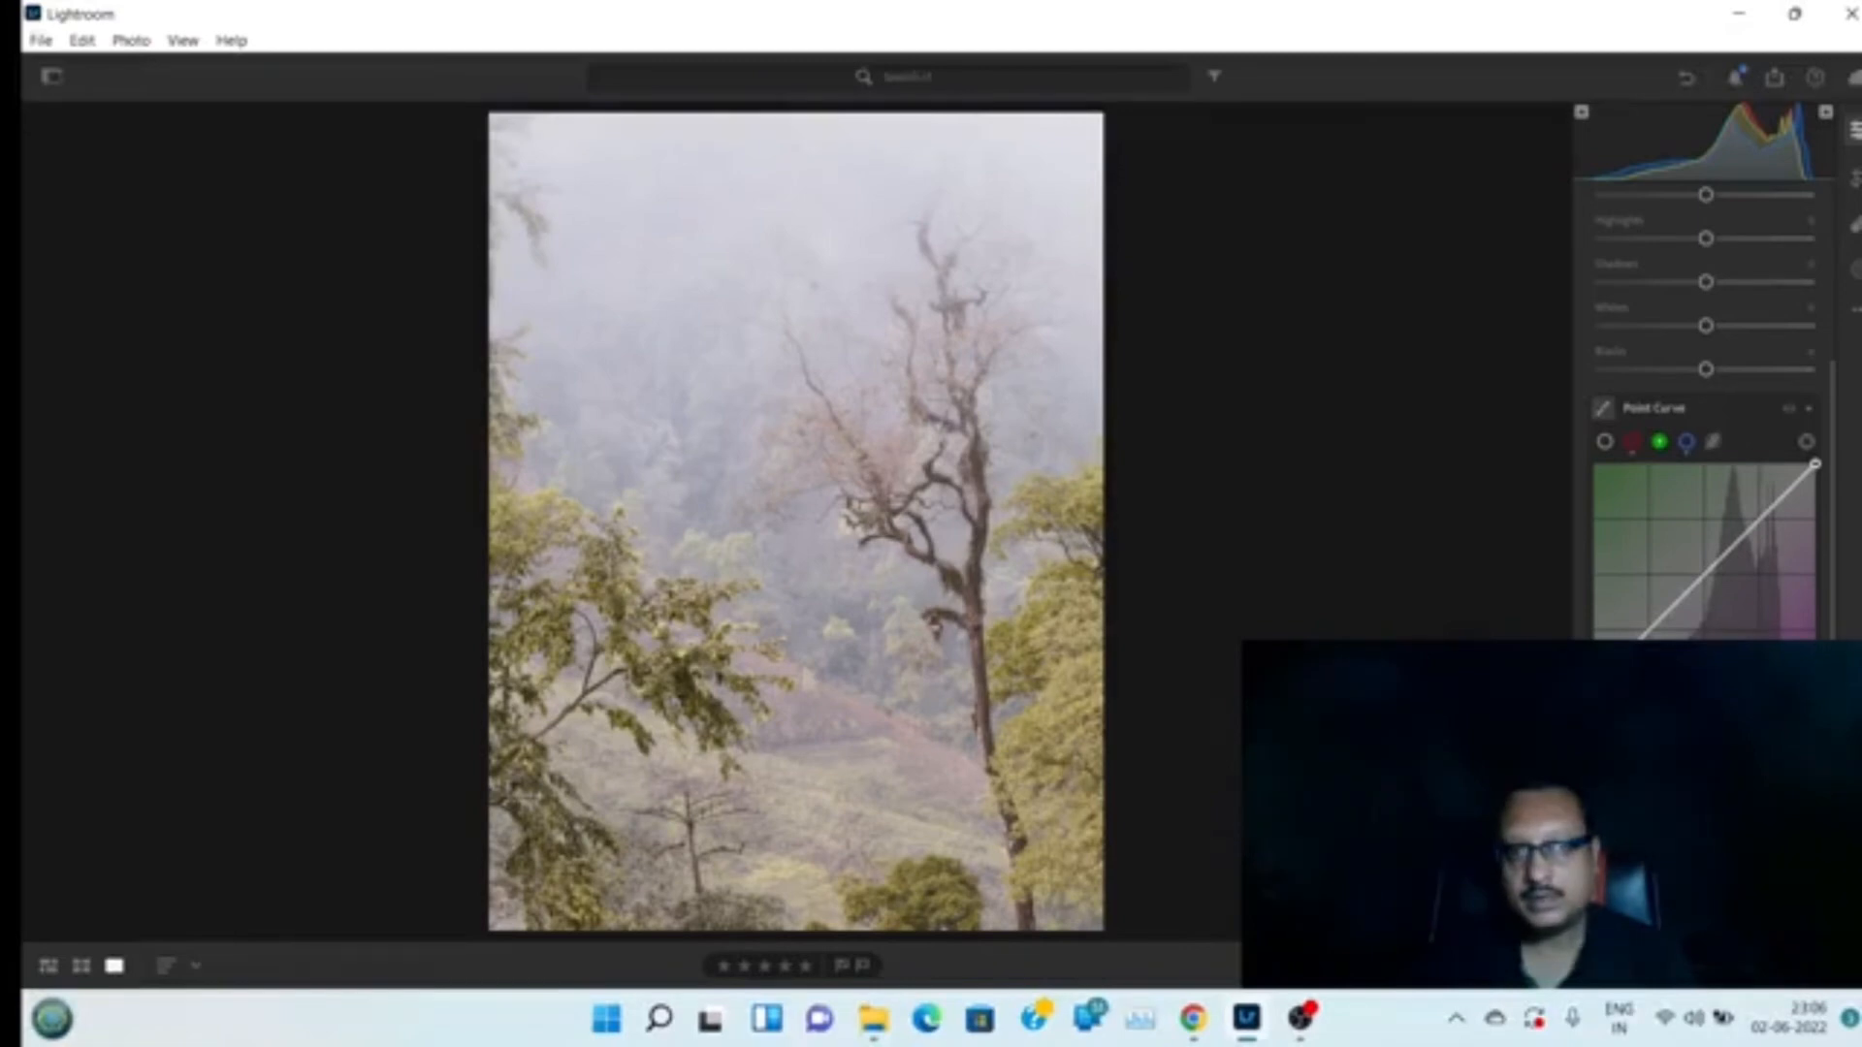
{"action": "left_click_drag", "start_coordinate": [1594, 685], "coordinate": [1596, 687]}
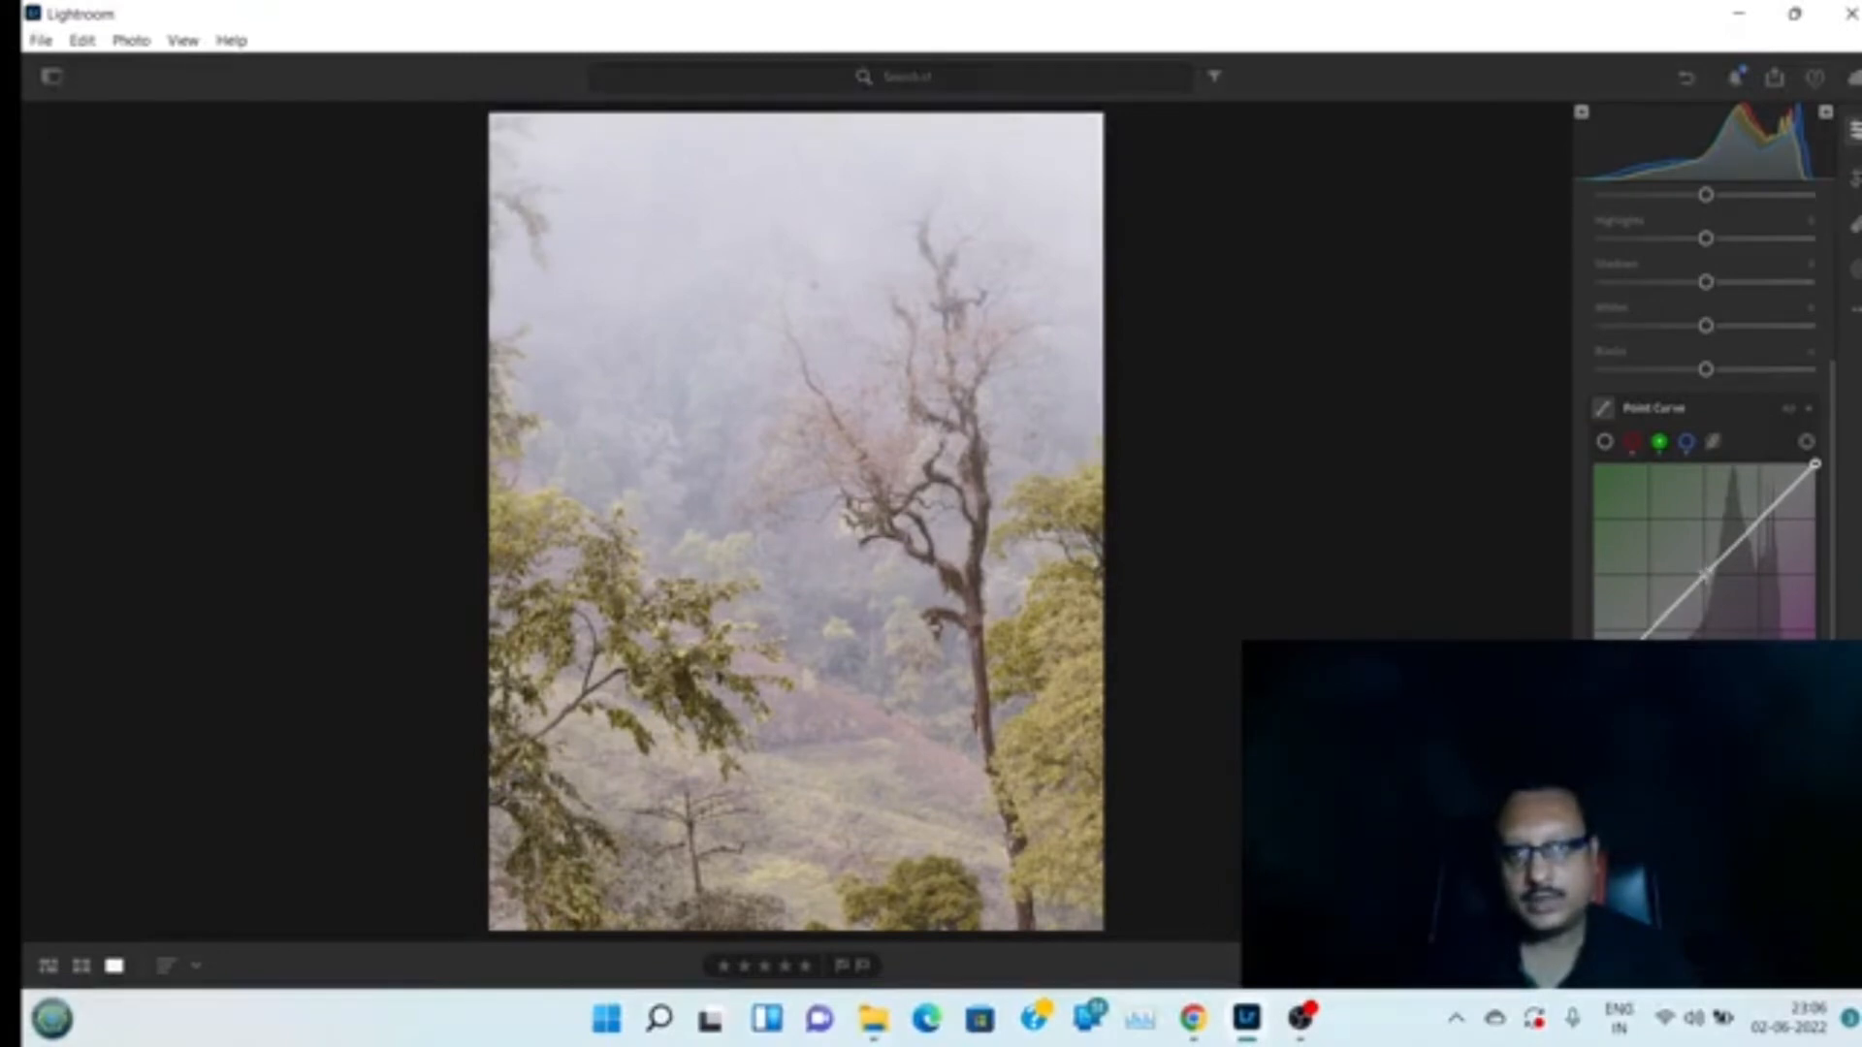
{"action": "left_click", "coordinate": [1706, 577]}
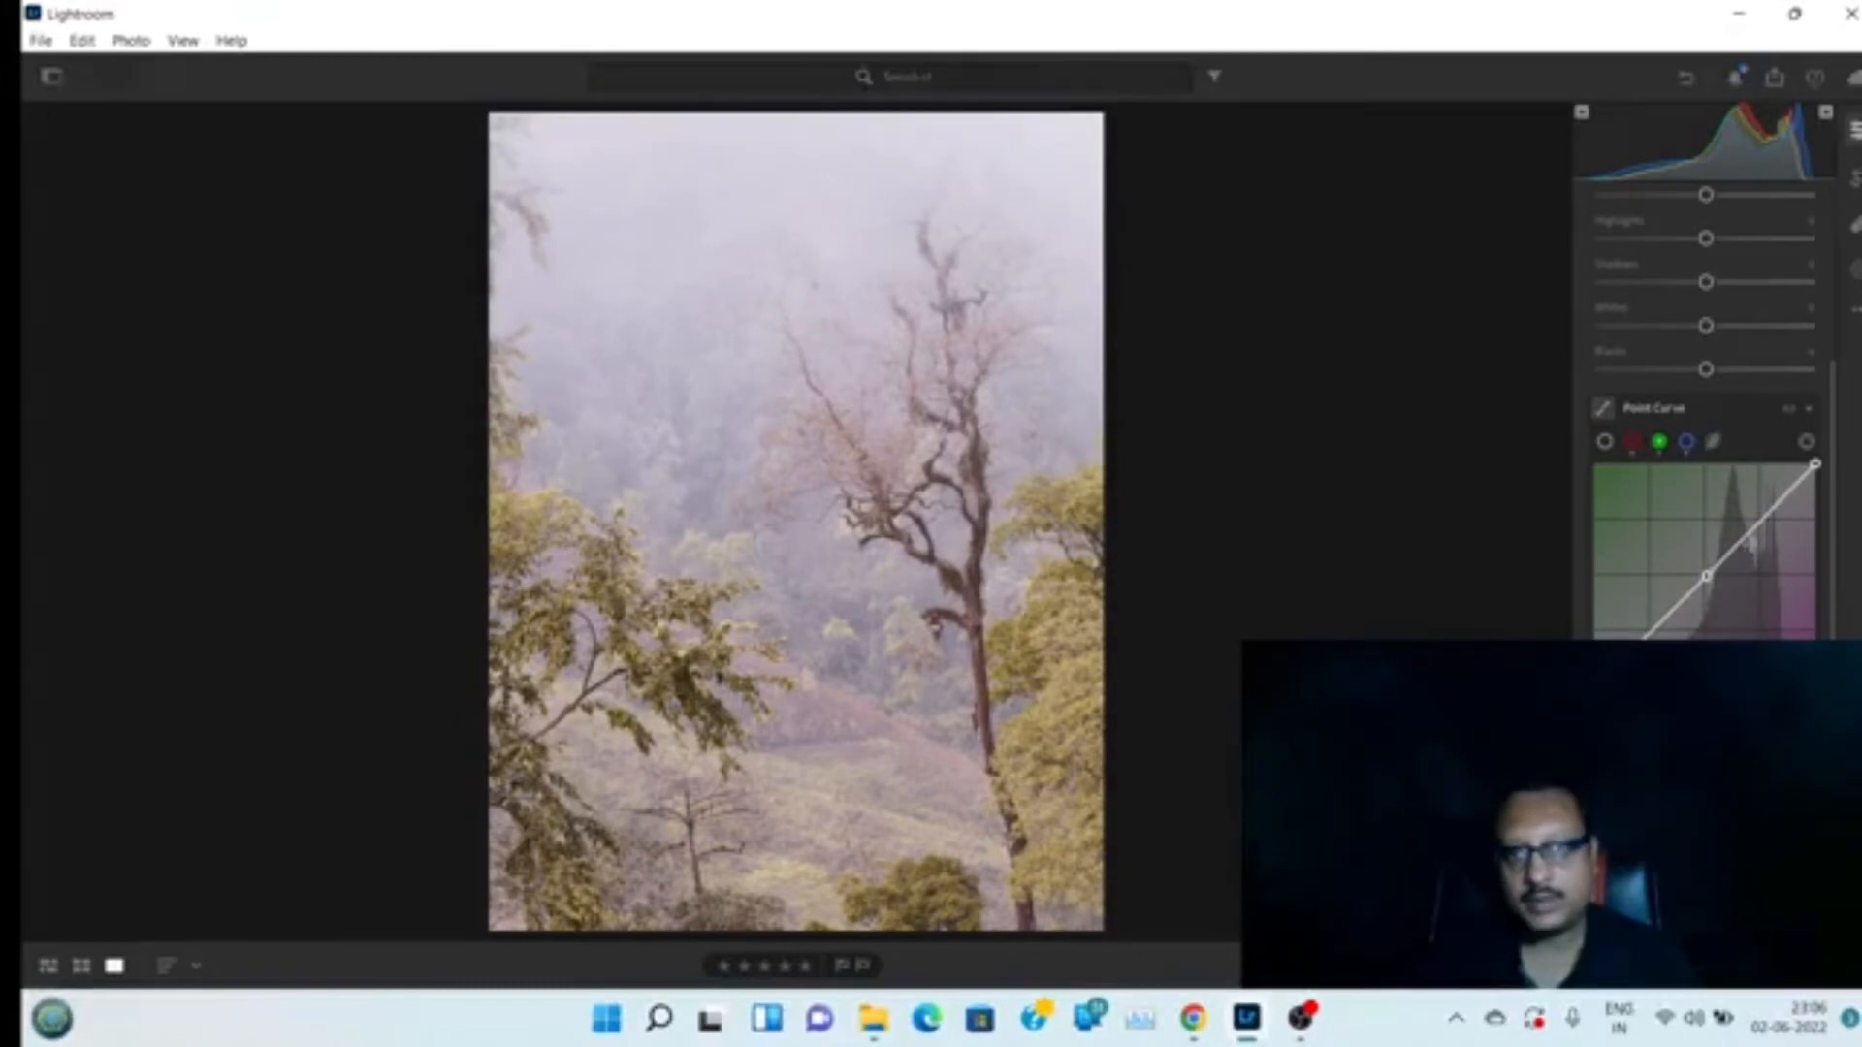
{"action": "left_click", "coordinate": [1751, 534]}
{"action": "left_click_drag", "start_coordinate": [1751, 535], "coordinate": [1751, 538]}
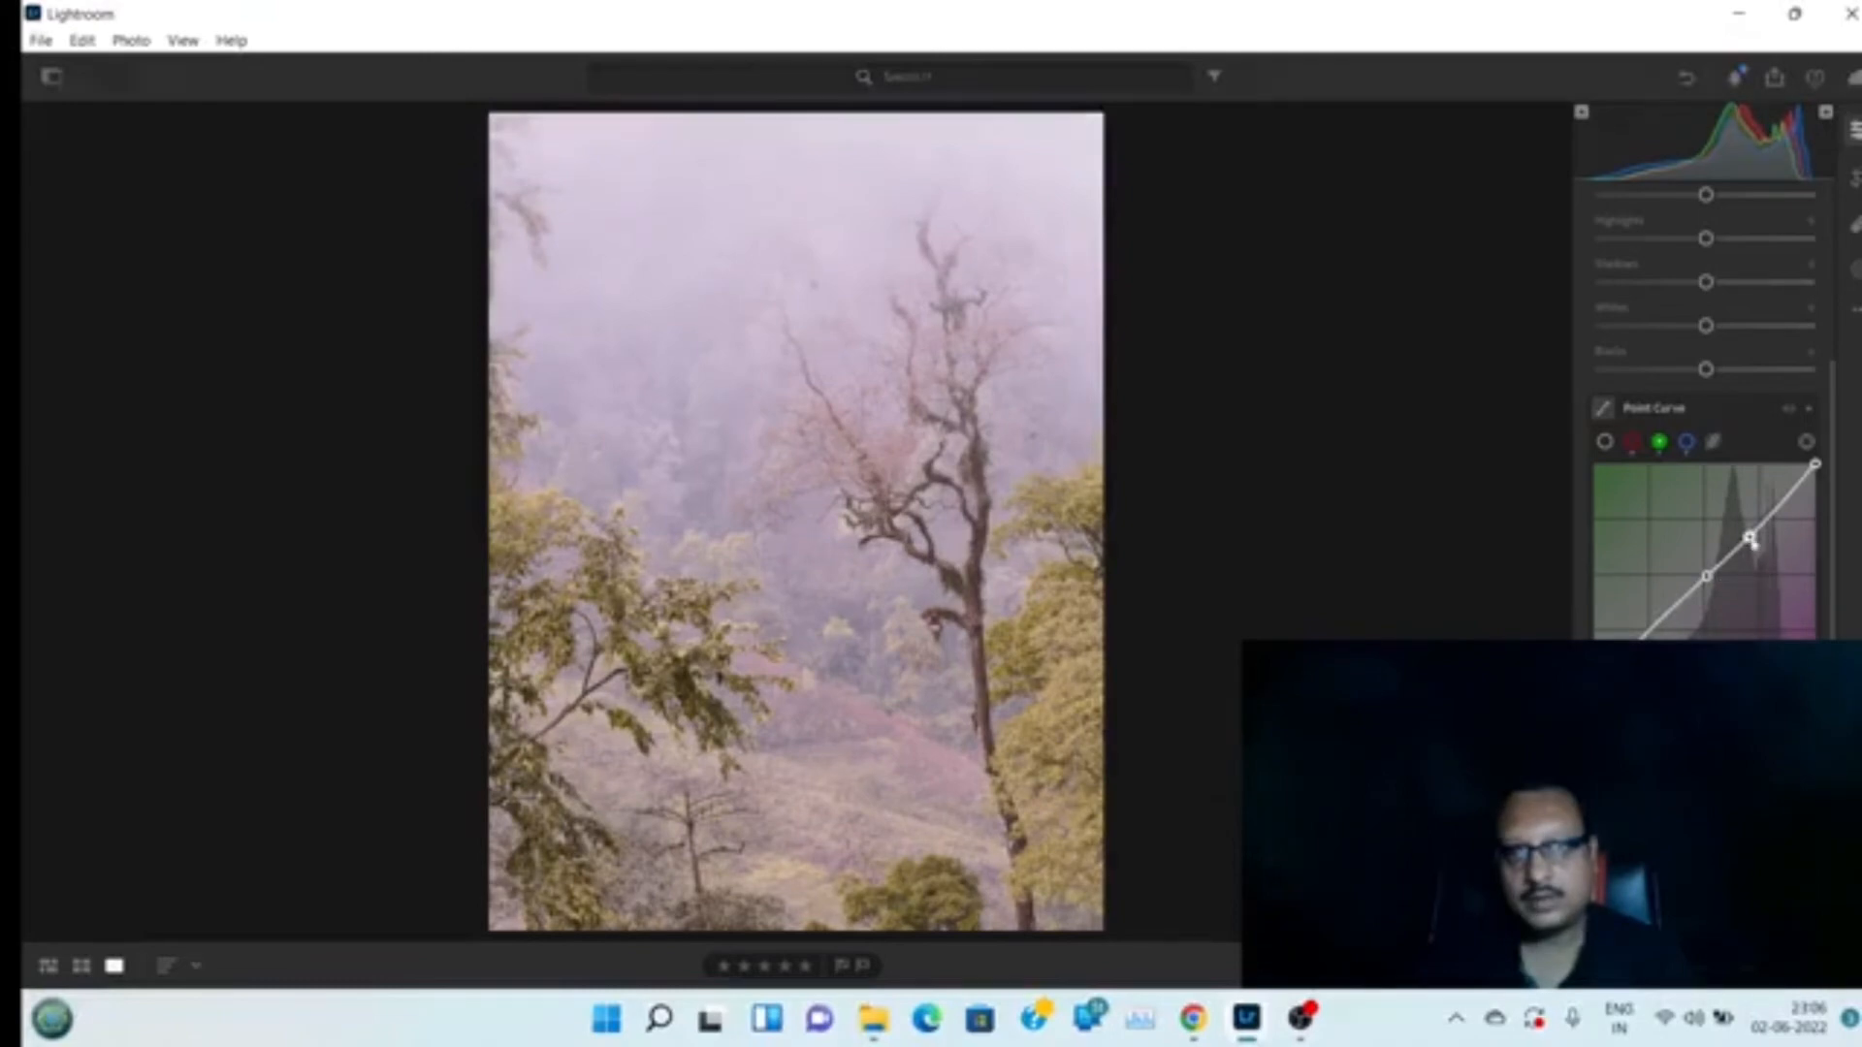
{"action": "double_click", "coordinate": [1751, 534]}
{"action": "double_click", "coordinate": [1707, 576]}
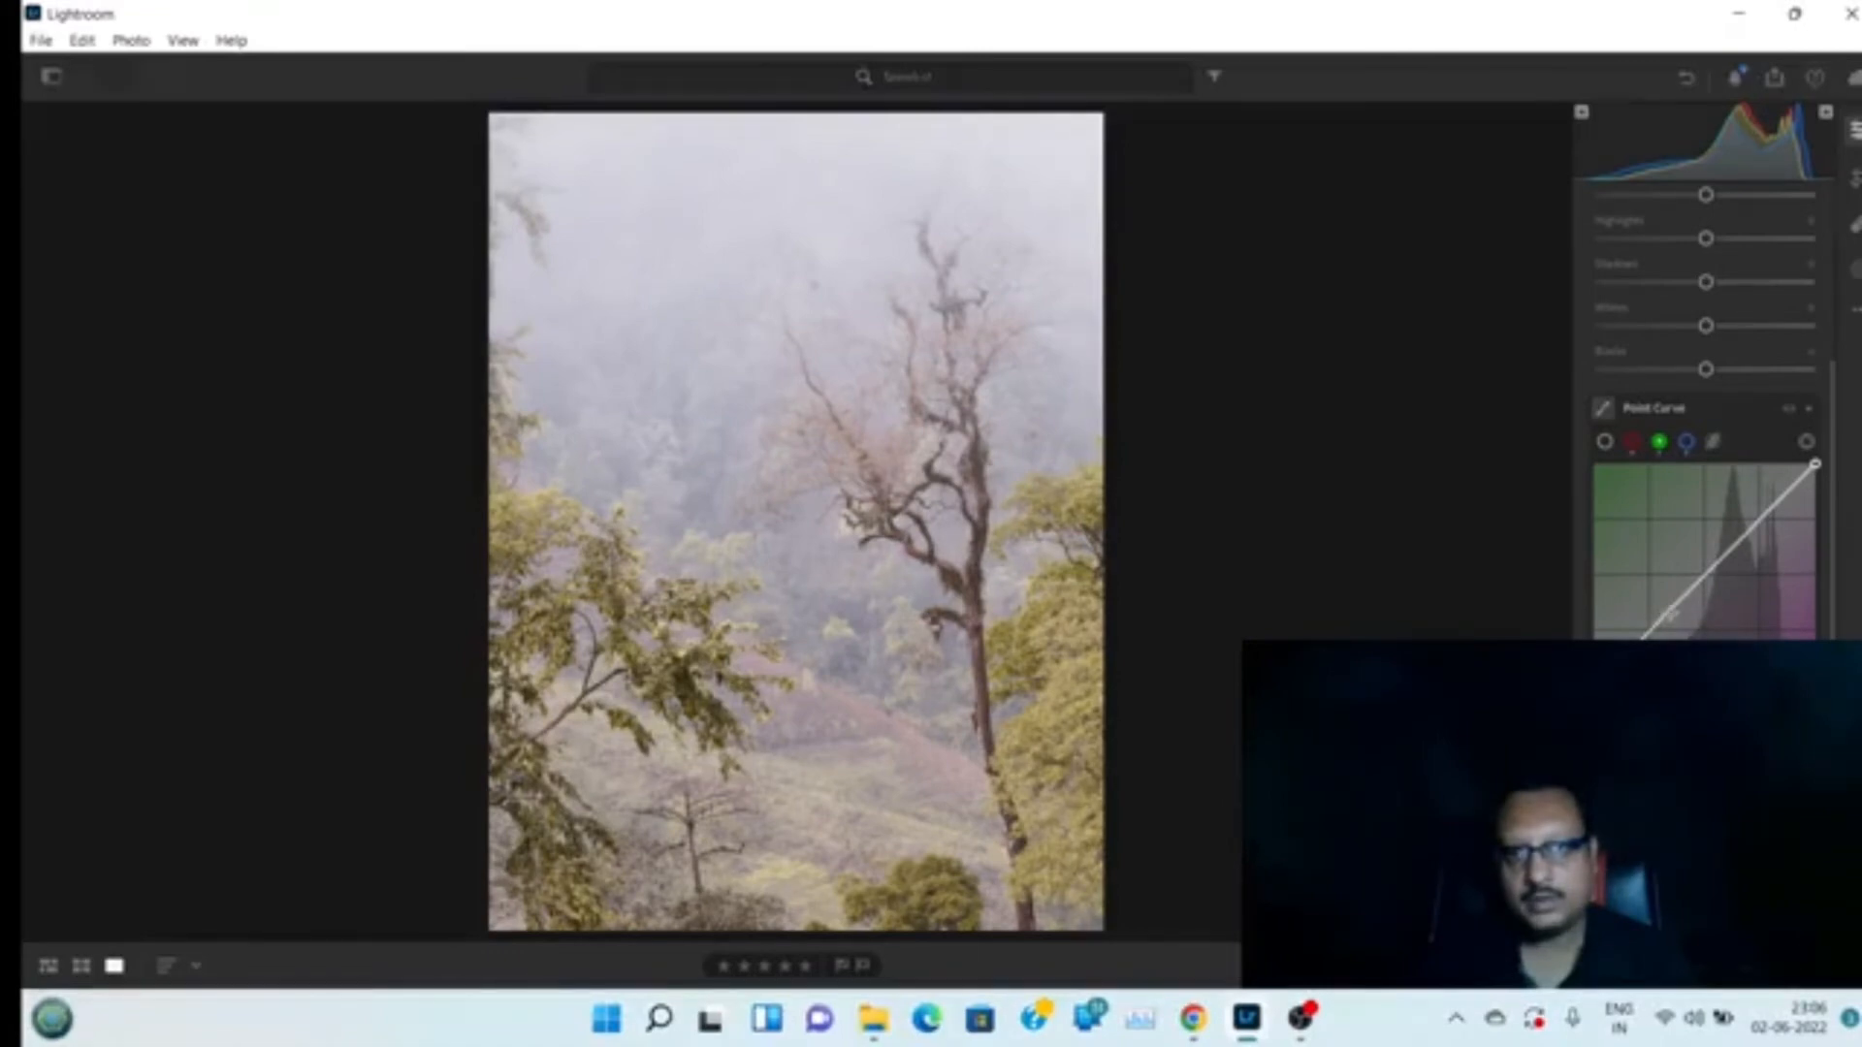
{"action": "left_click_drag", "start_coordinate": [1686, 597], "coordinate": [1688, 598]}
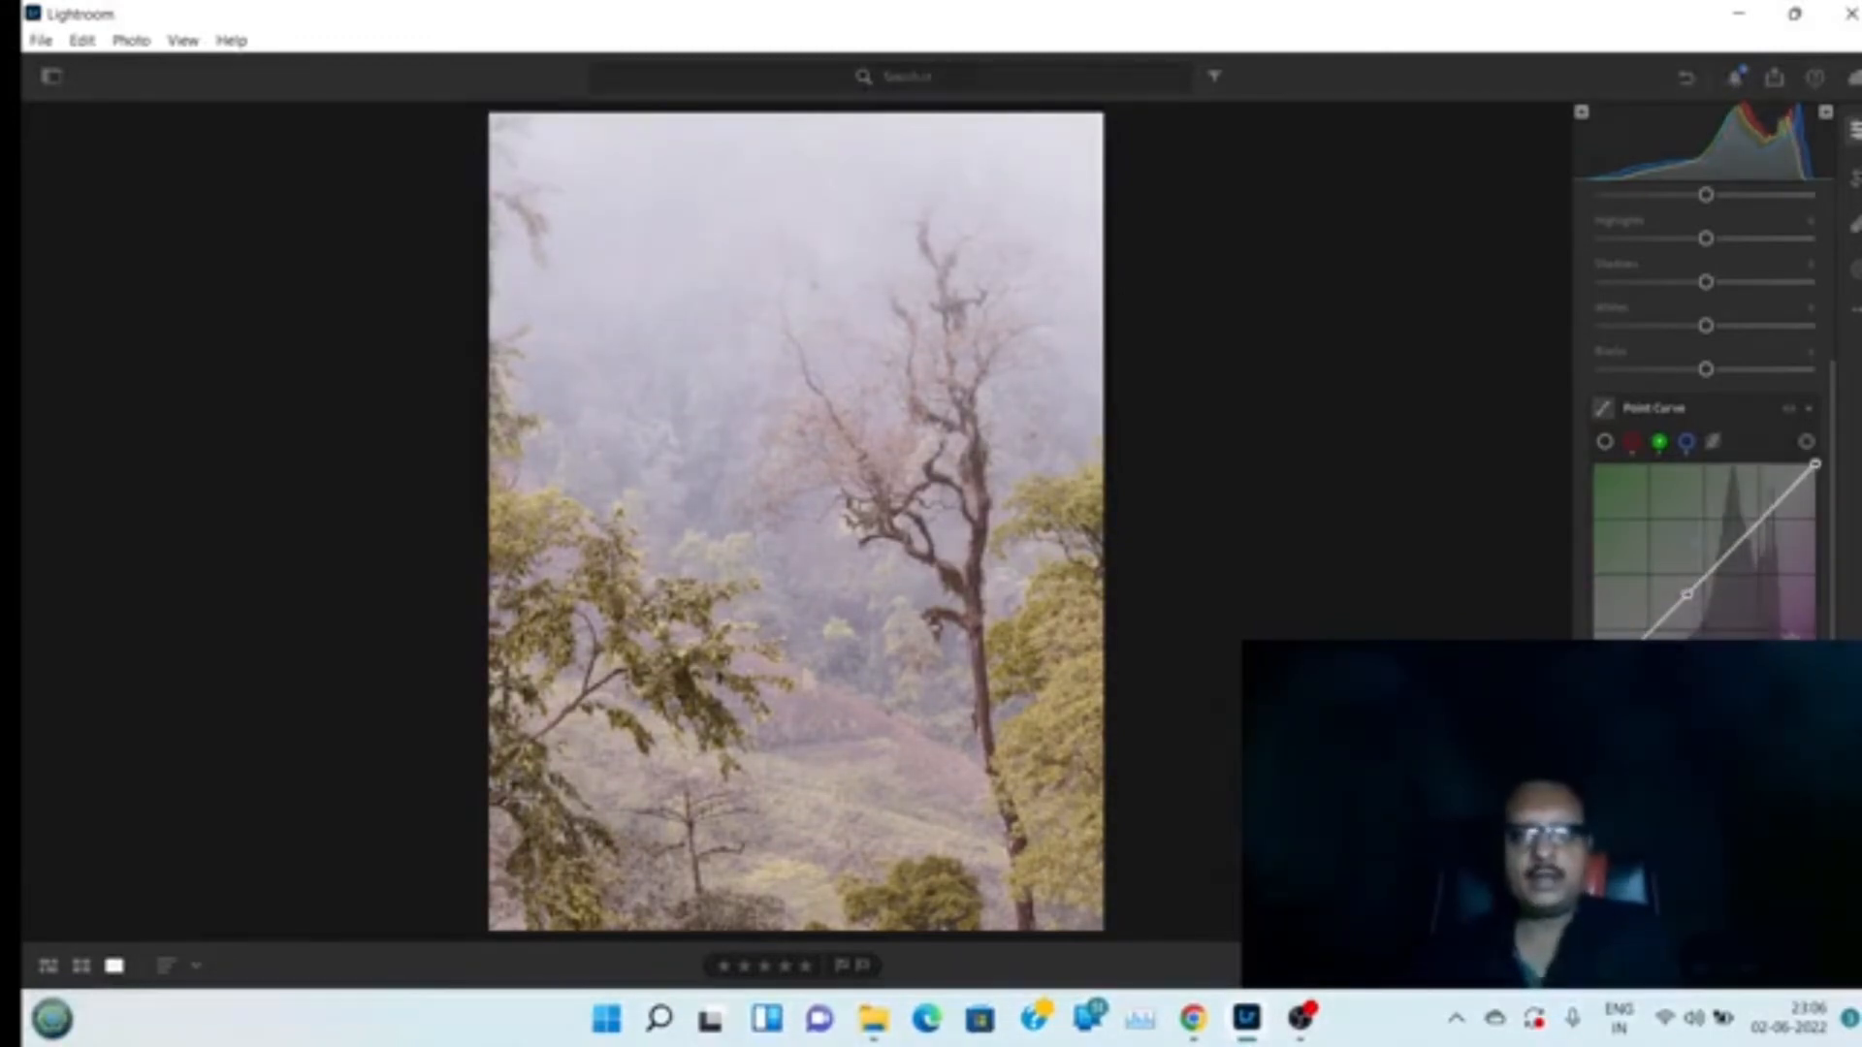
Switch to the composite RGB curve and raise its black point slightly
{"action": "left_click", "coordinate": [1605, 443]}
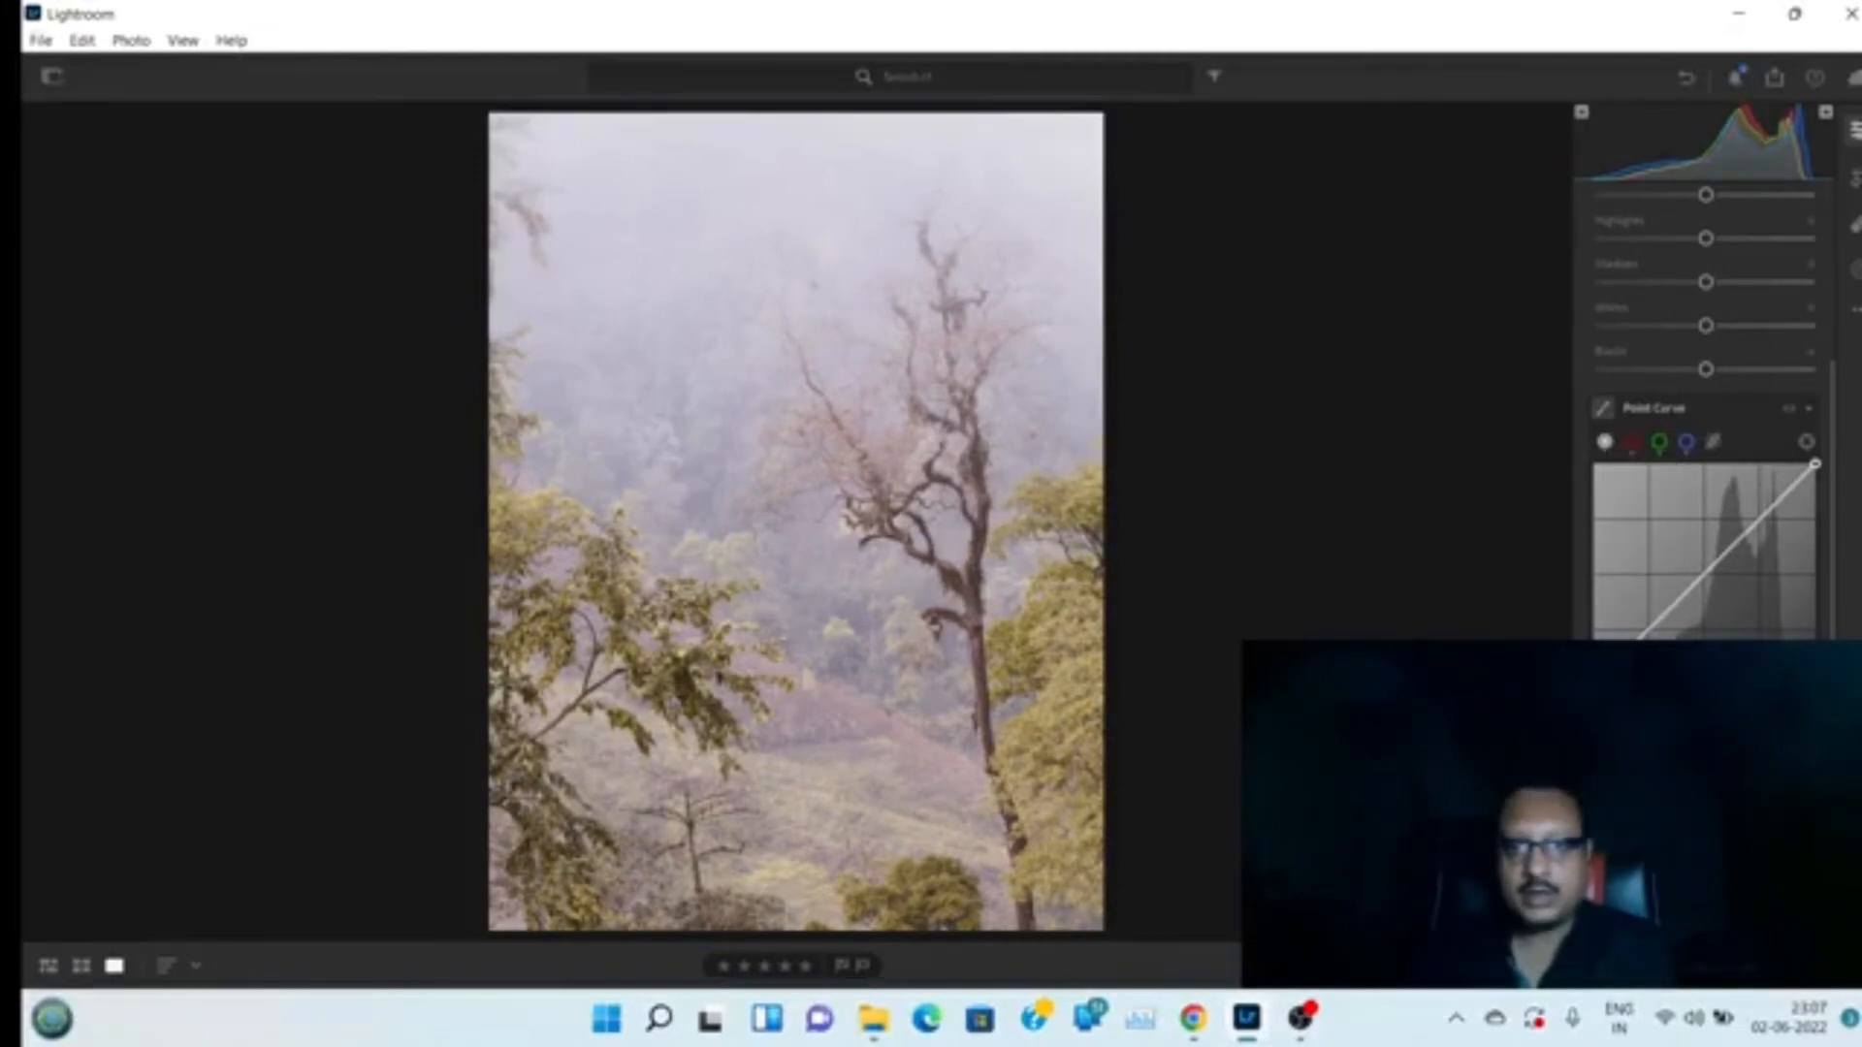
{"action": "left_click_drag", "start_coordinate": [1593, 685], "coordinate": [1593, 670]}
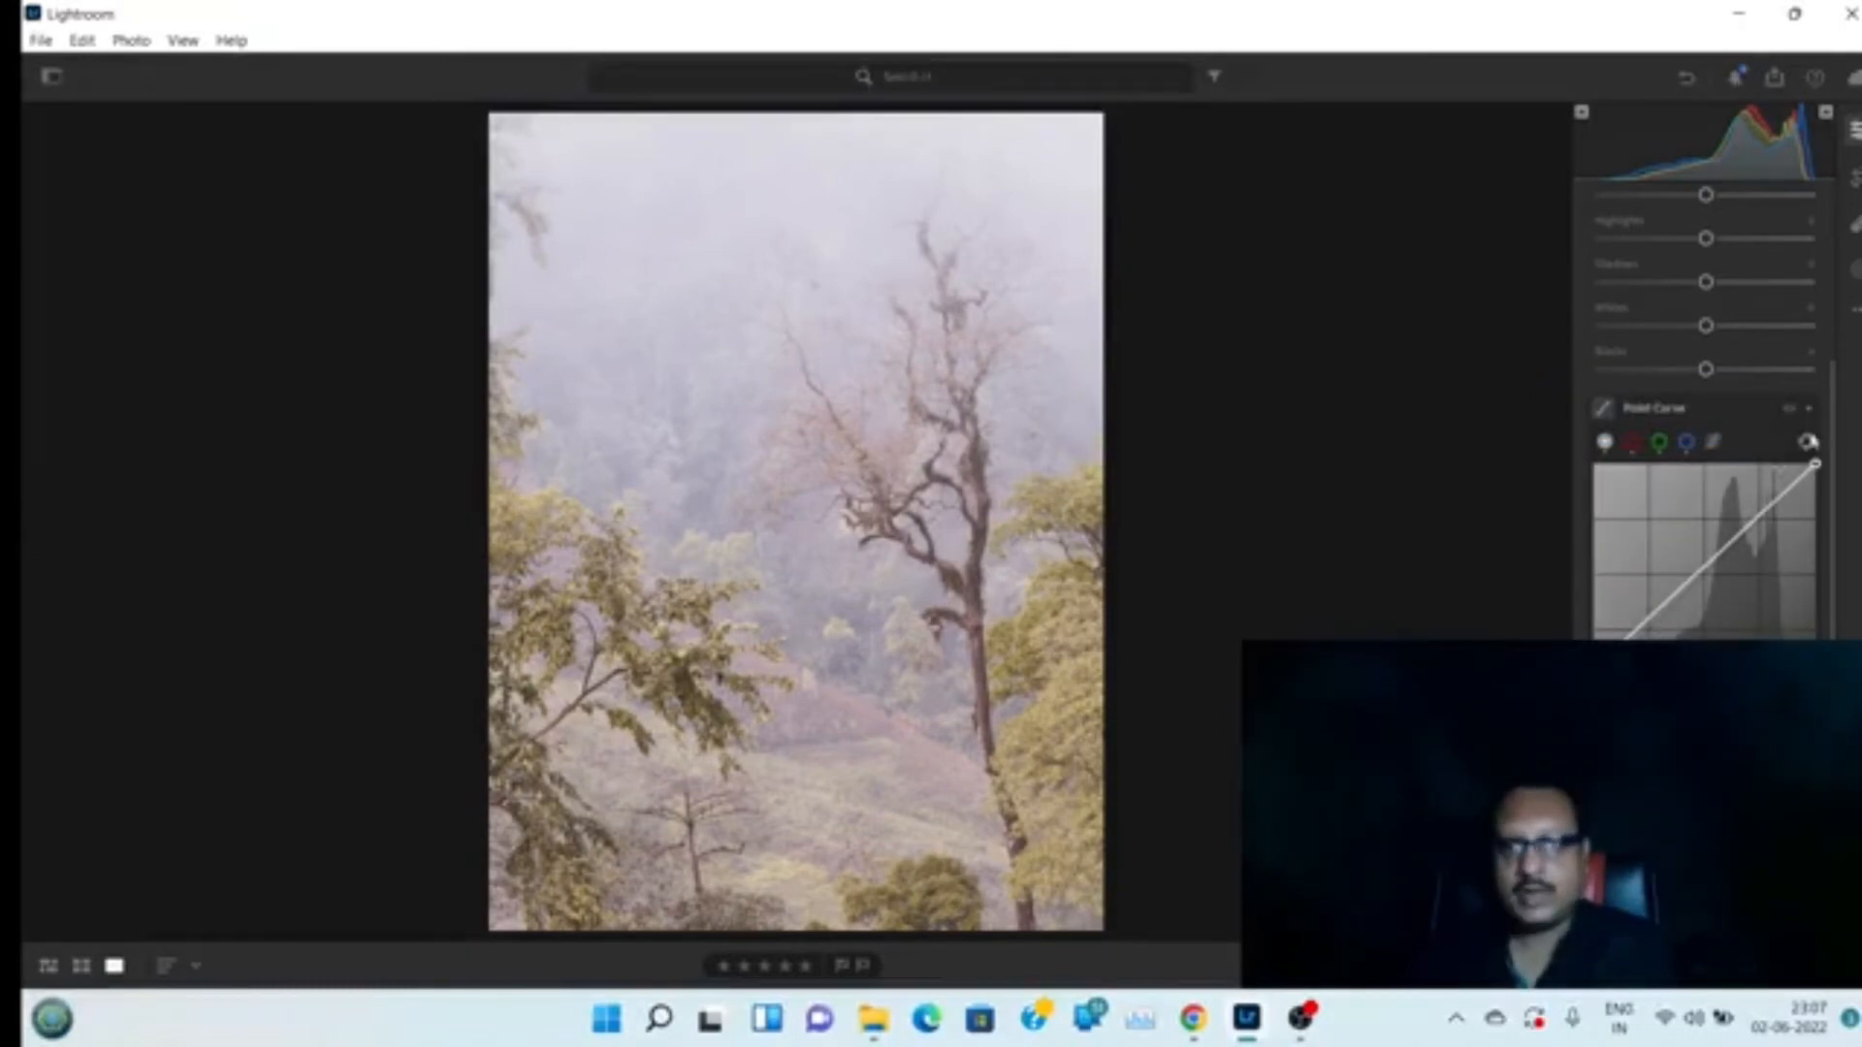
Open the Effects section and try a -100 vignette before resetting it
{"action": "scroll", "coordinate": [1785, 388], "scroll_direction": "up", "scroll_amount": 3}
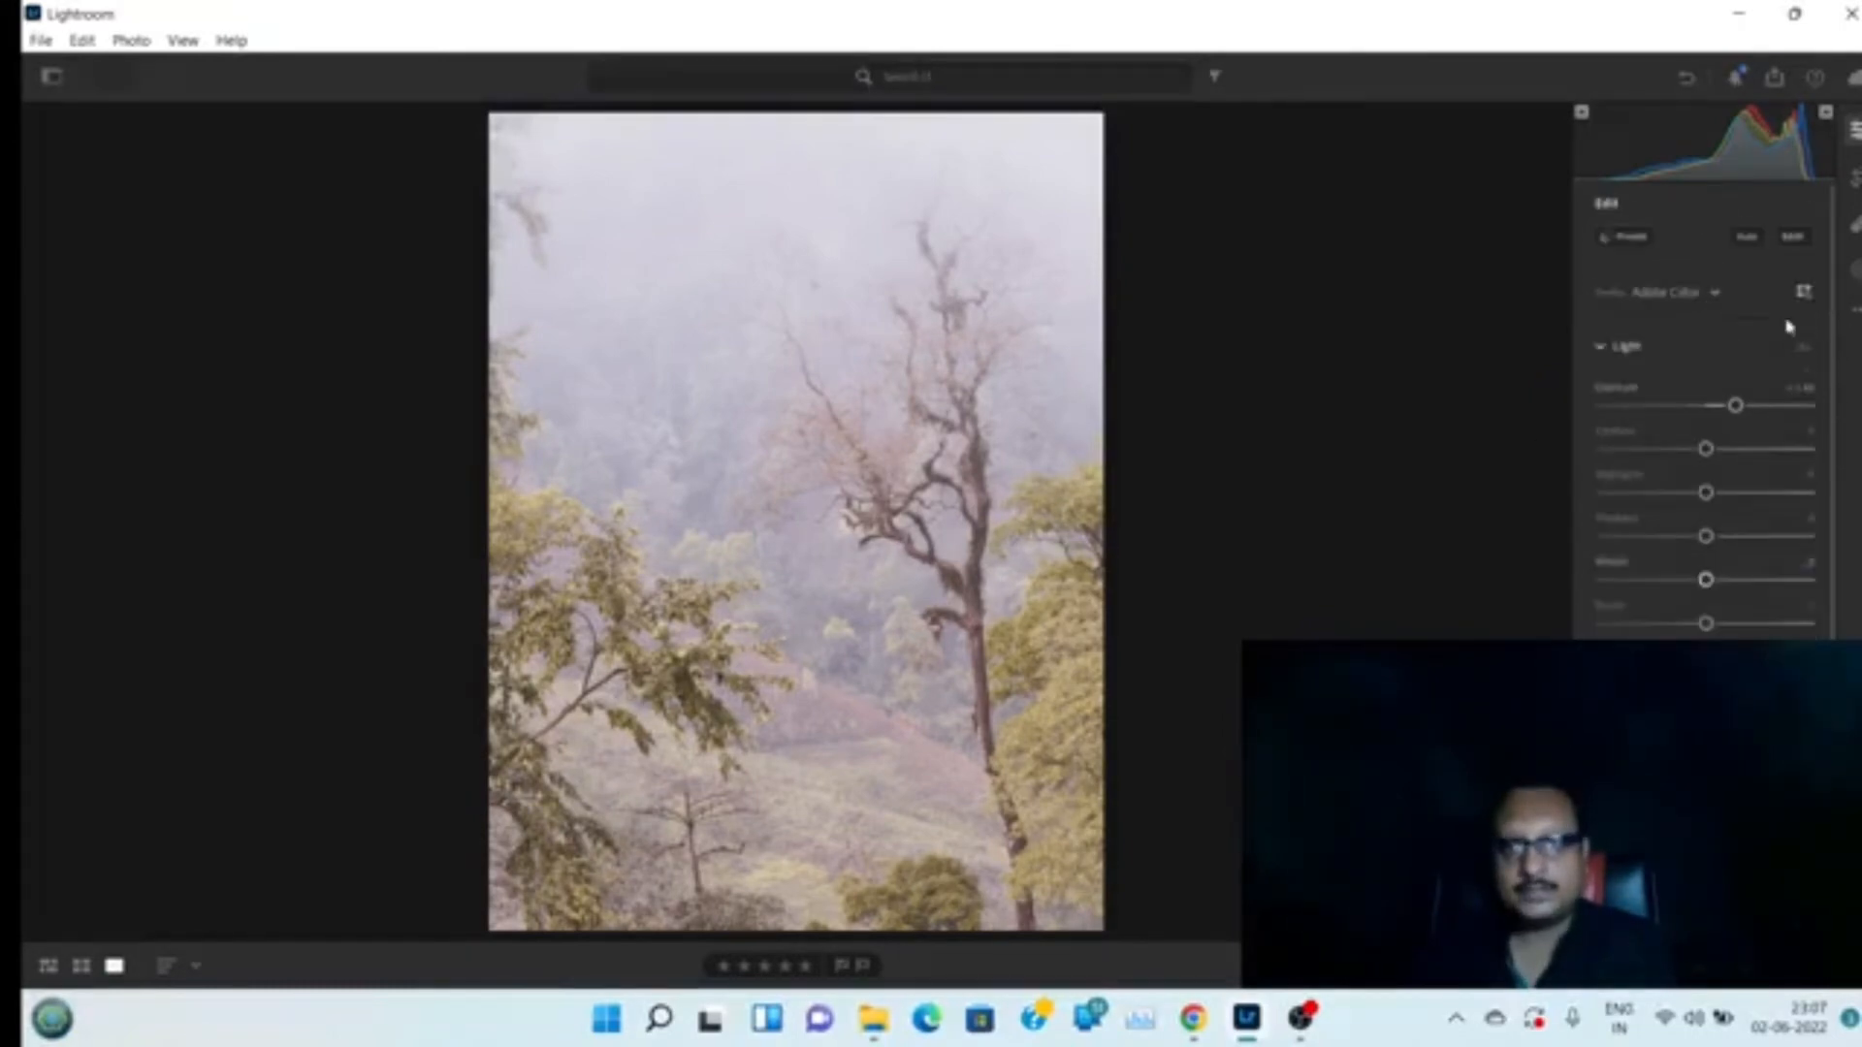
{"action": "left_click", "coordinate": [1610, 357]}
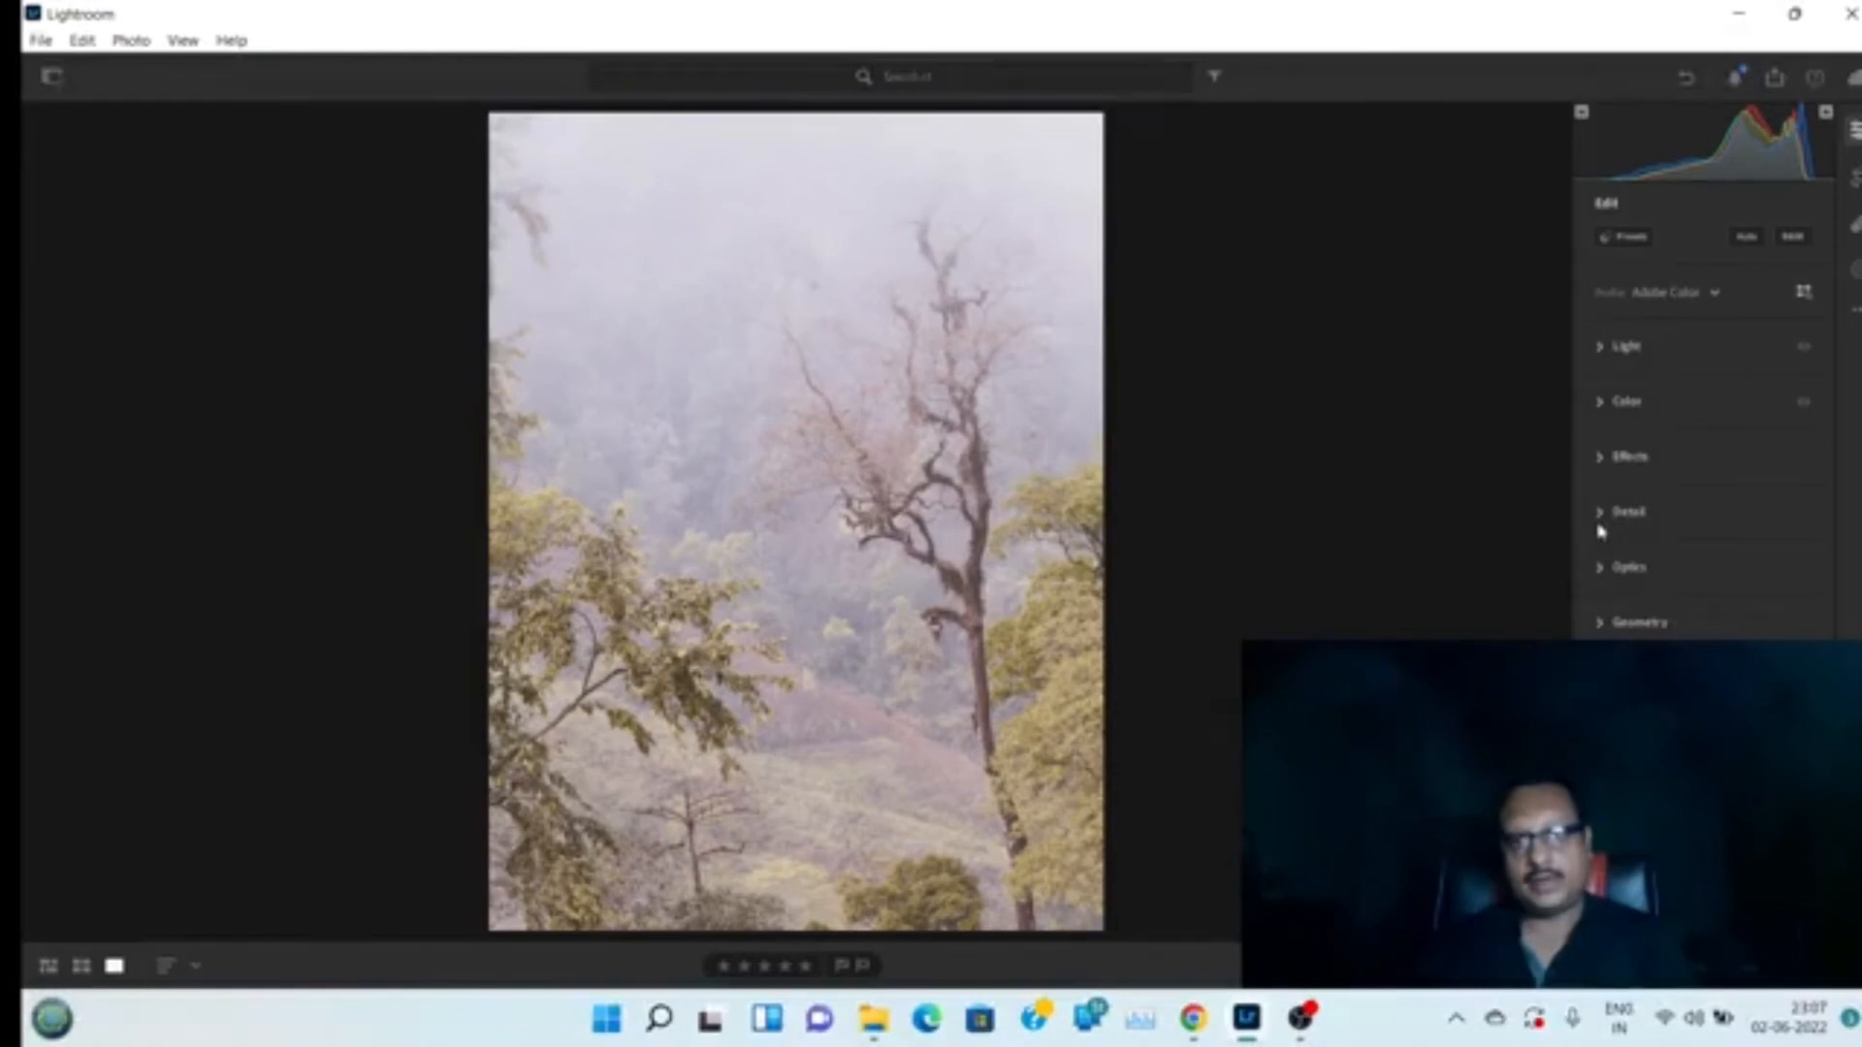
{"action": "left_click", "coordinate": [1600, 474]}
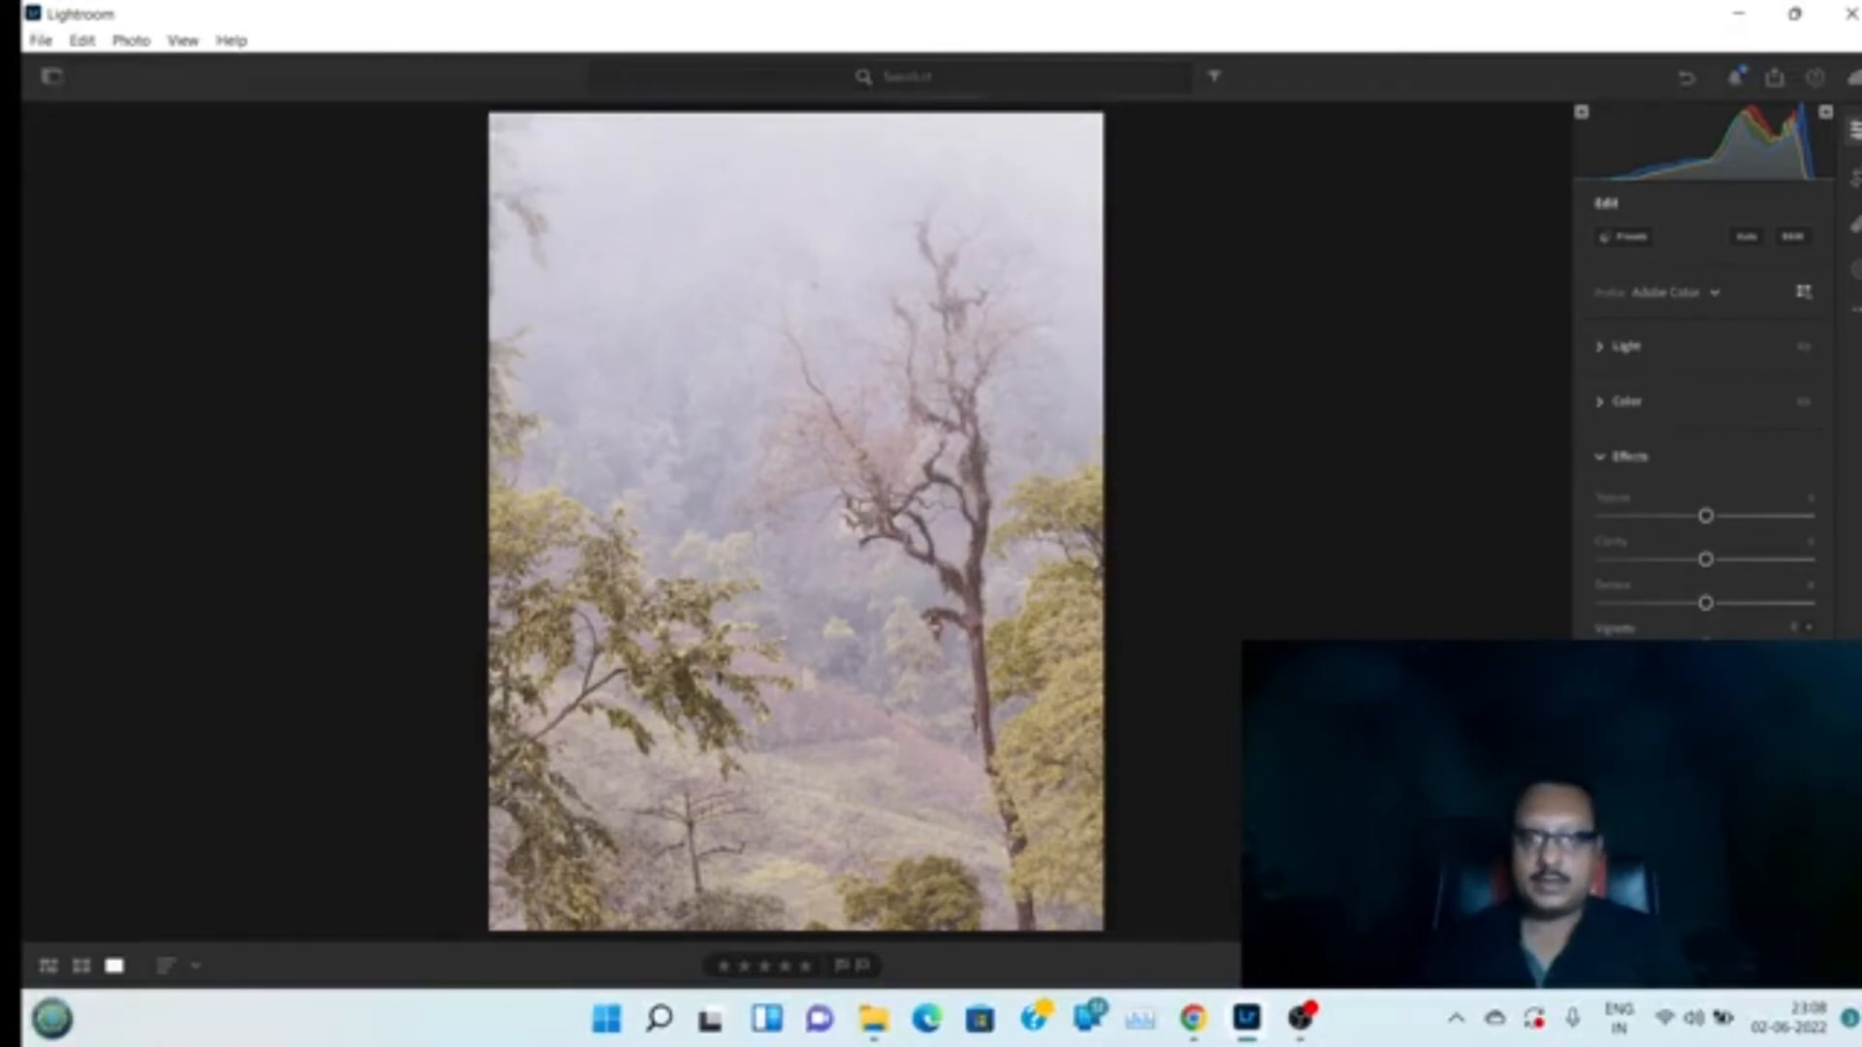
{"action": "left_click_drag", "start_coordinate": [1706, 646], "coordinate": [1596, 646]}
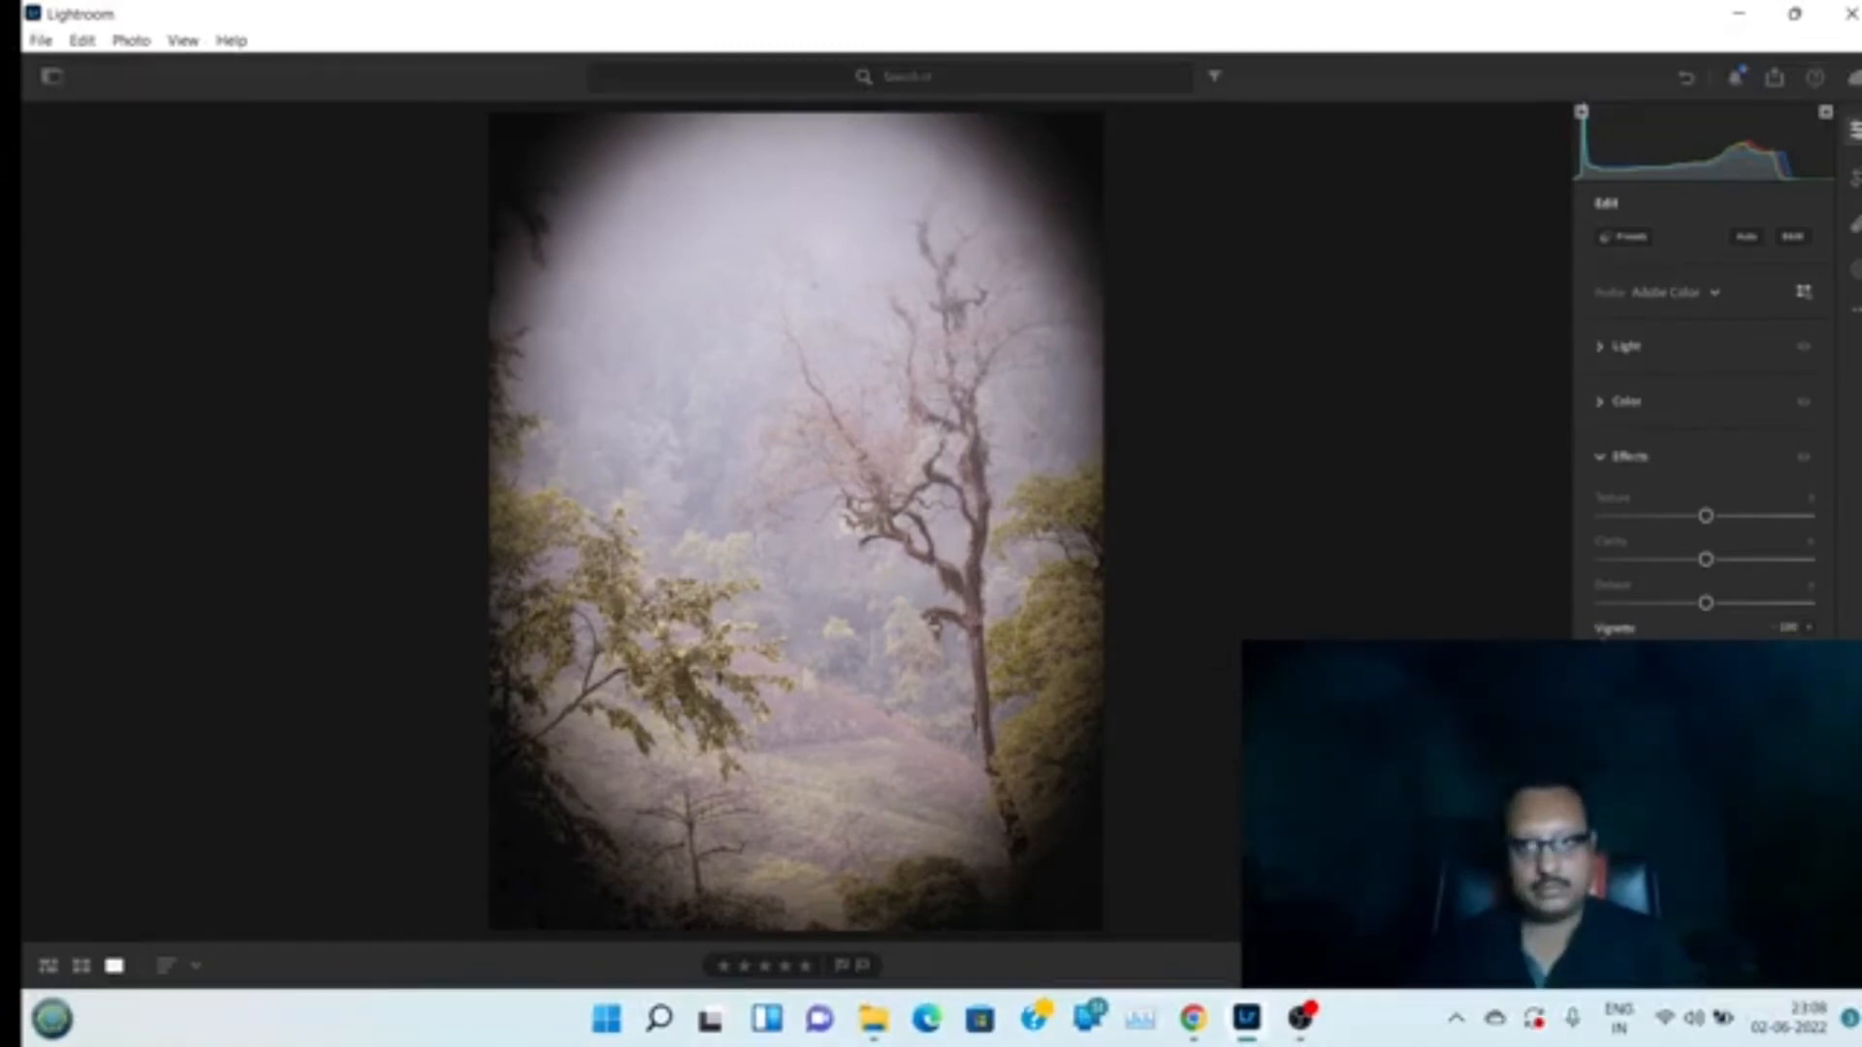
{"action": "double_click", "coordinate": [1600, 647]}
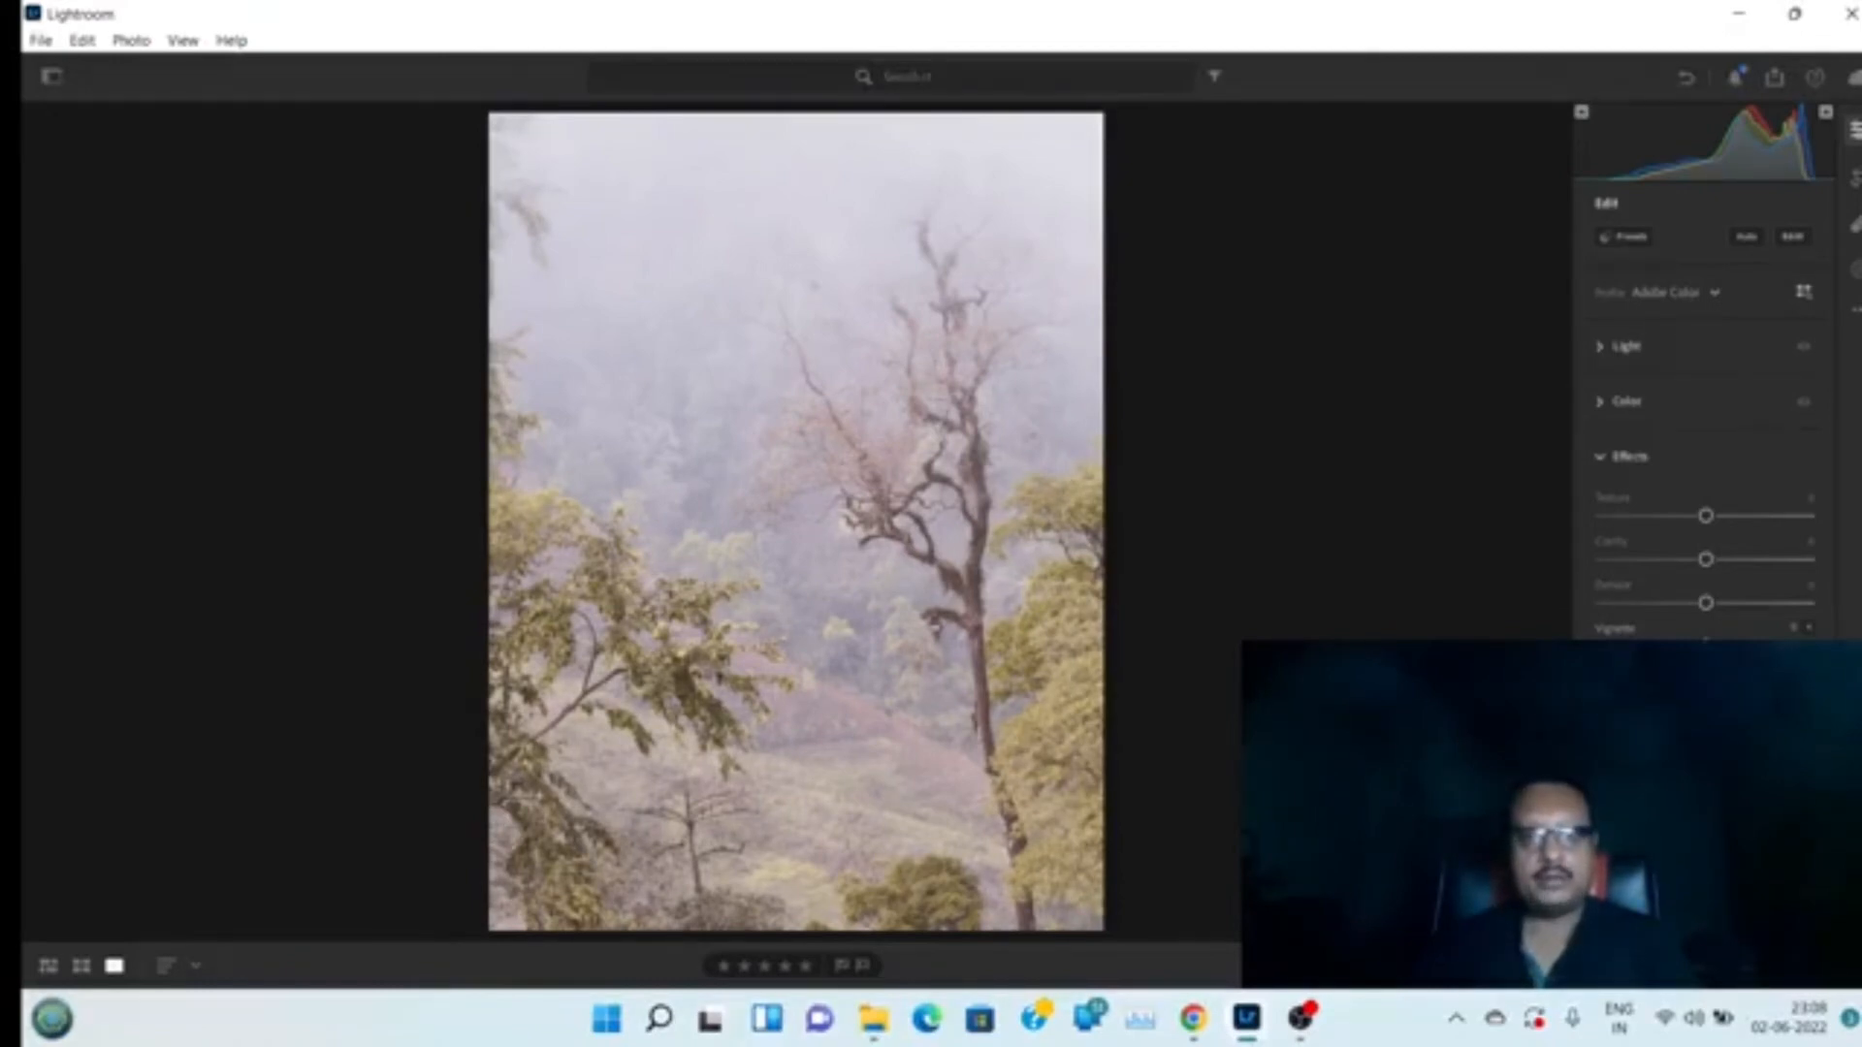
{"action": "left_click", "coordinate": [1601, 462]}
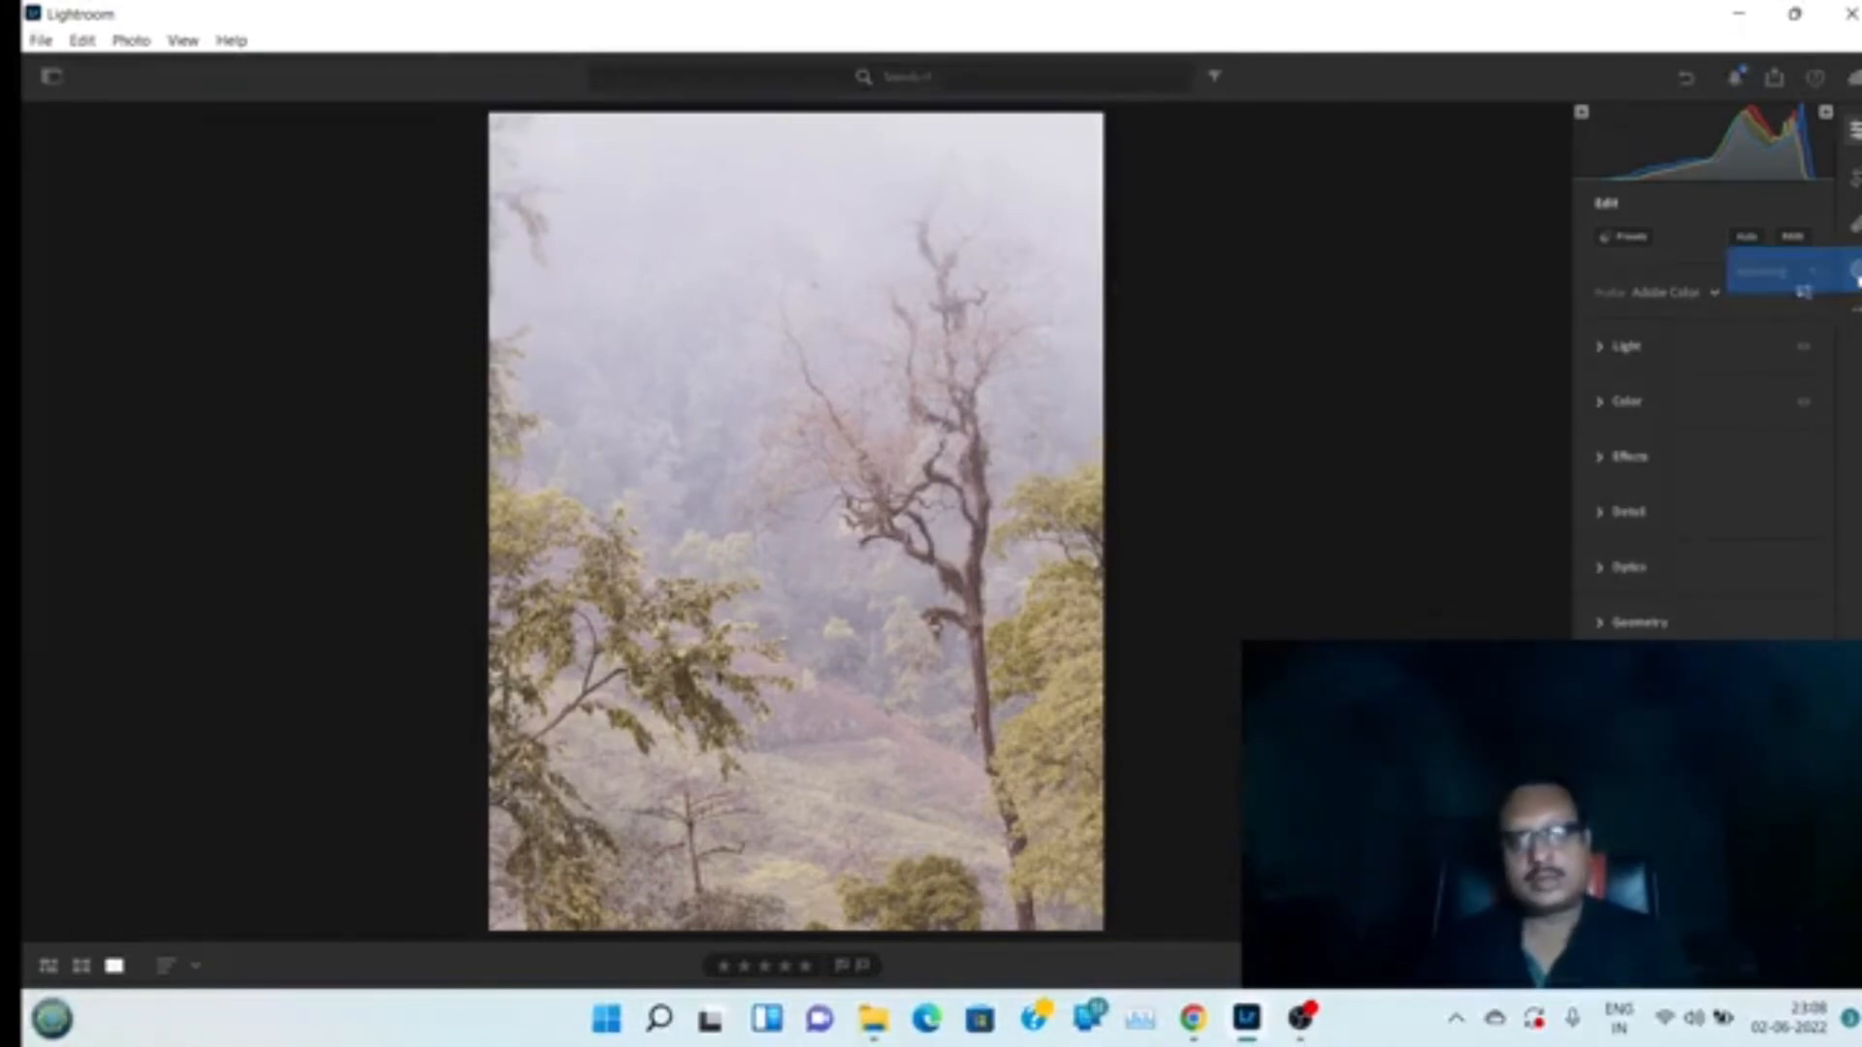
Open Masking and create a new Radial Gradient mask over the tree's upper branches, repositioning it
{"action": "left_click", "coordinate": [1854, 273]}
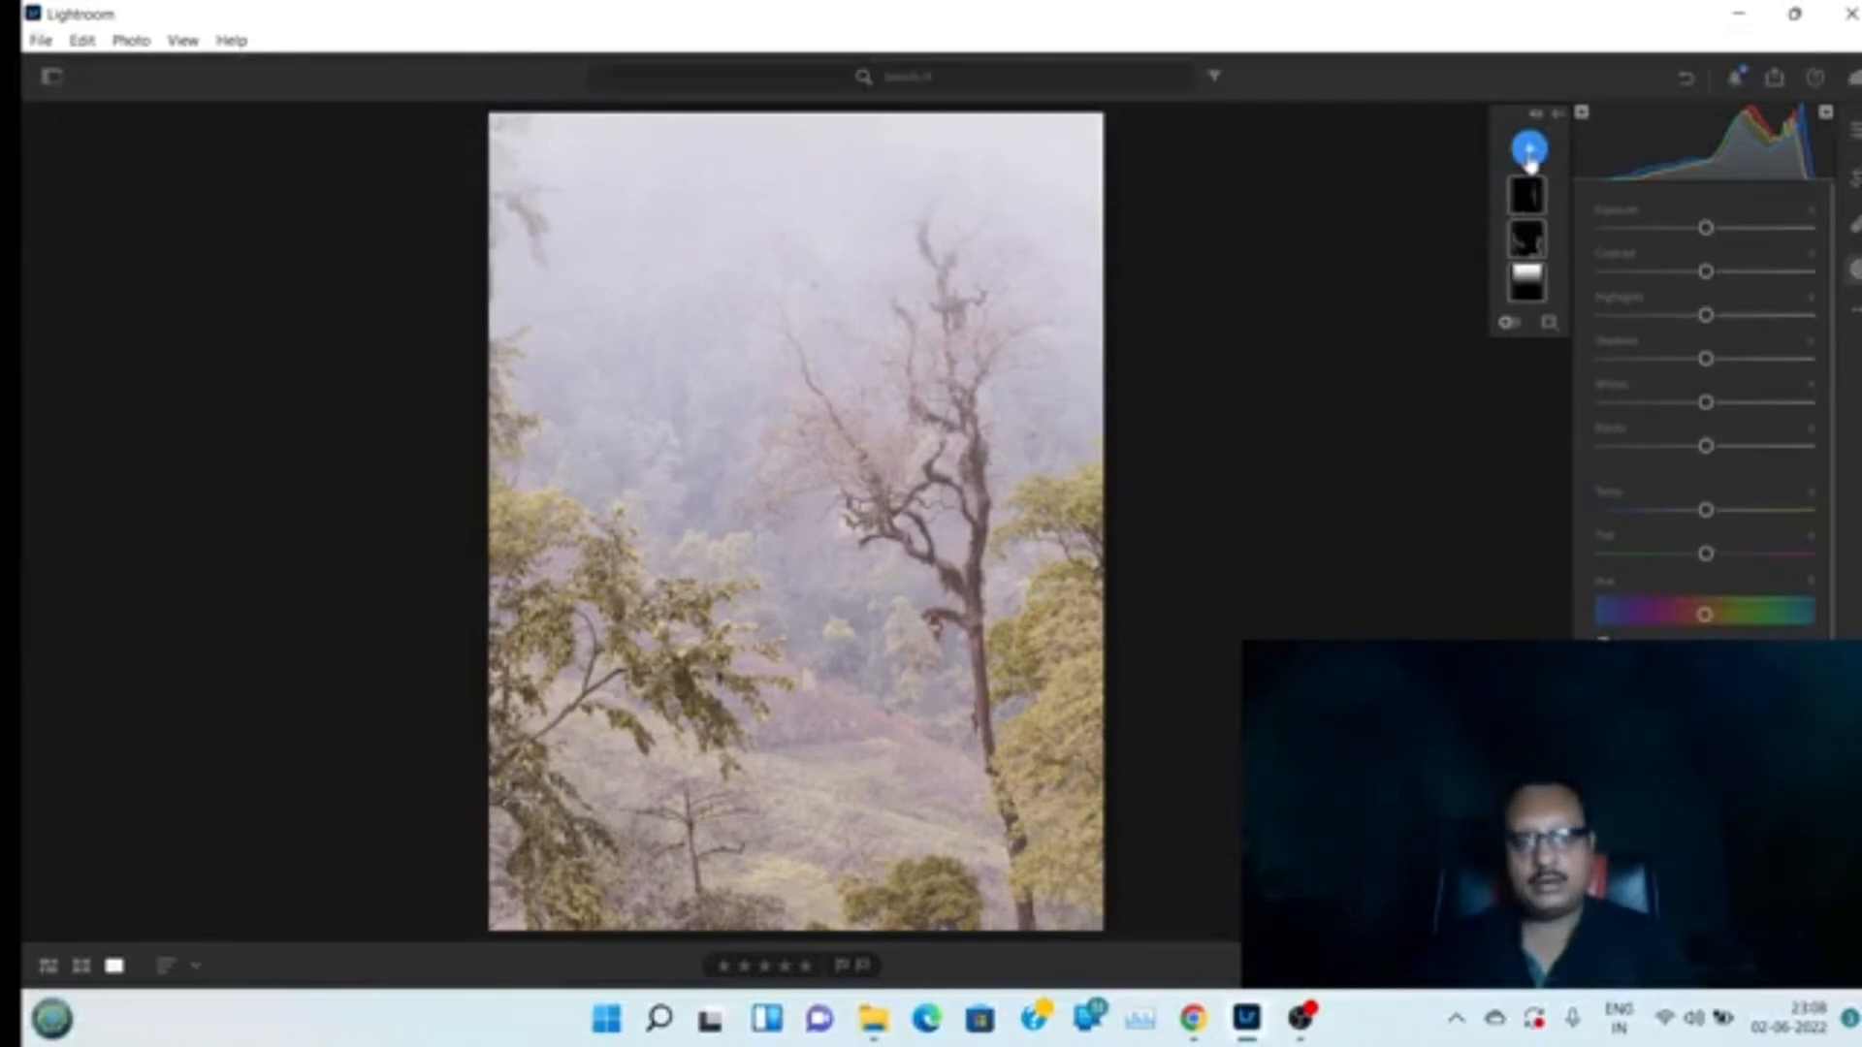
{"action": "left_click", "coordinate": [1530, 152]}
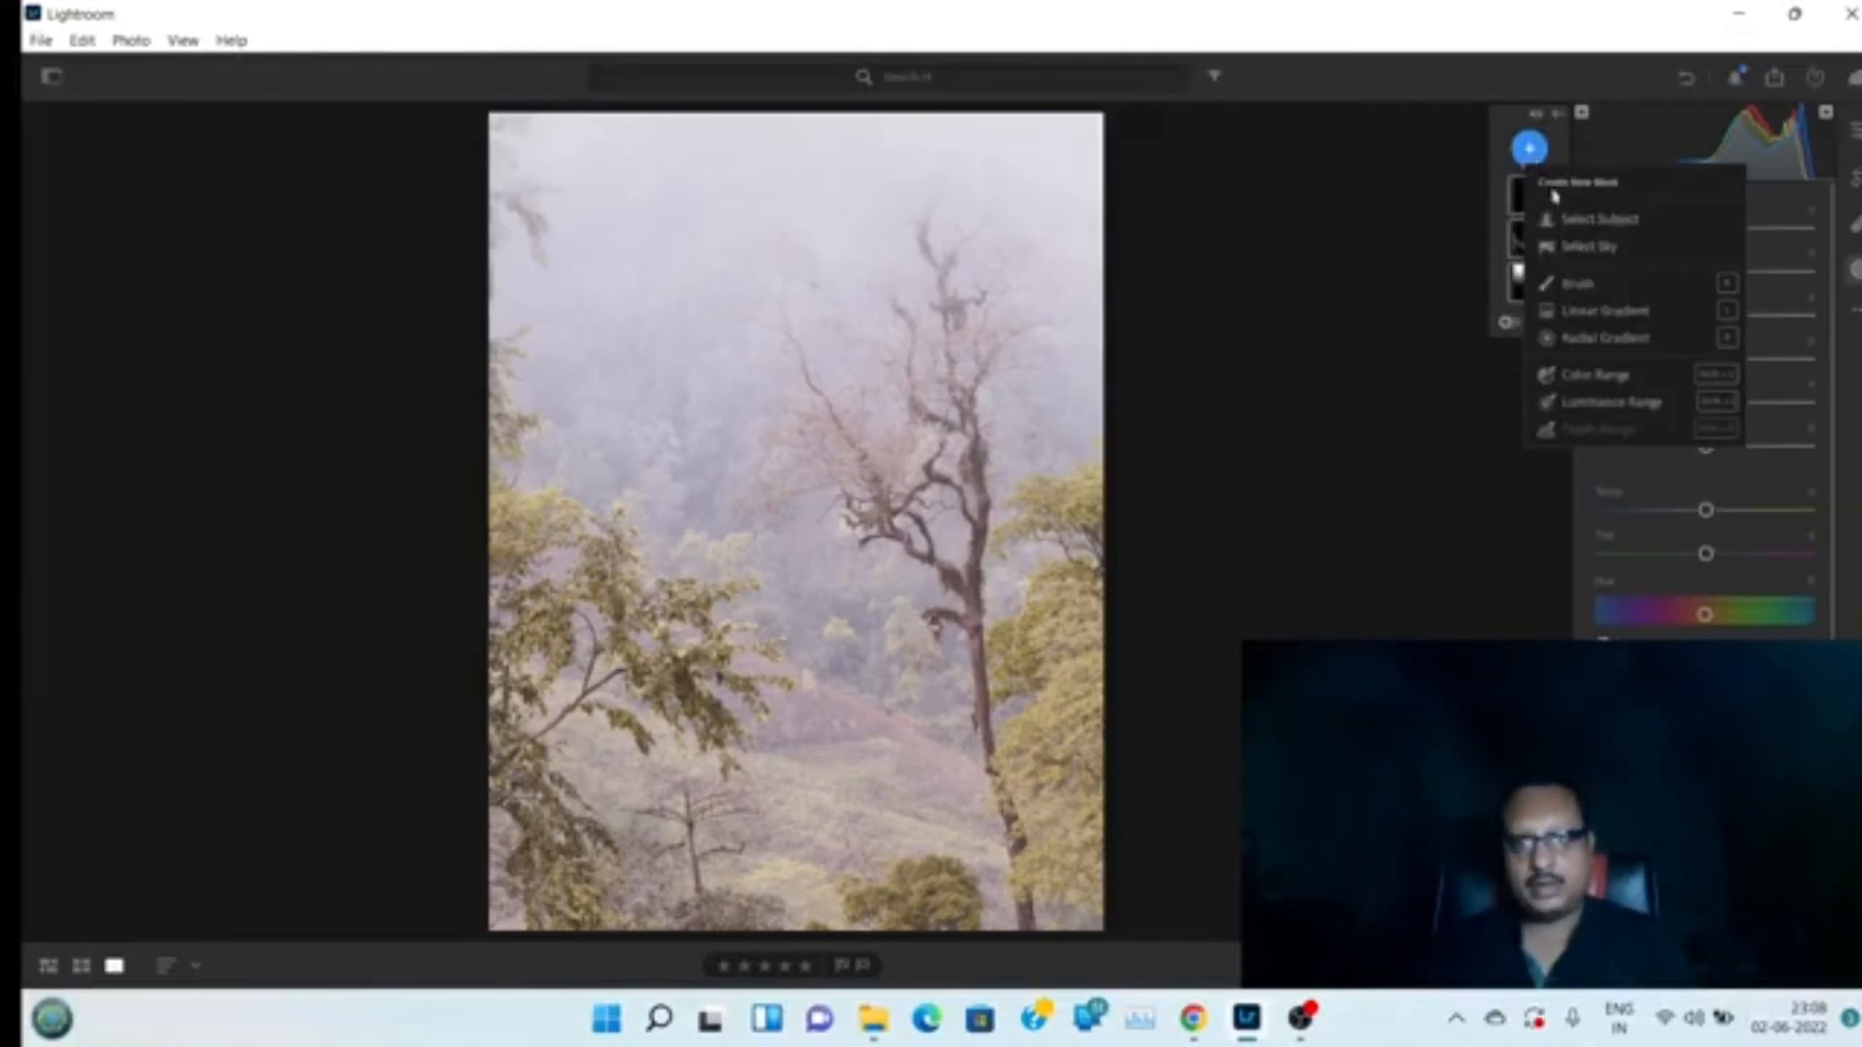
{"action": "left_click", "coordinate": [1605, 339]}
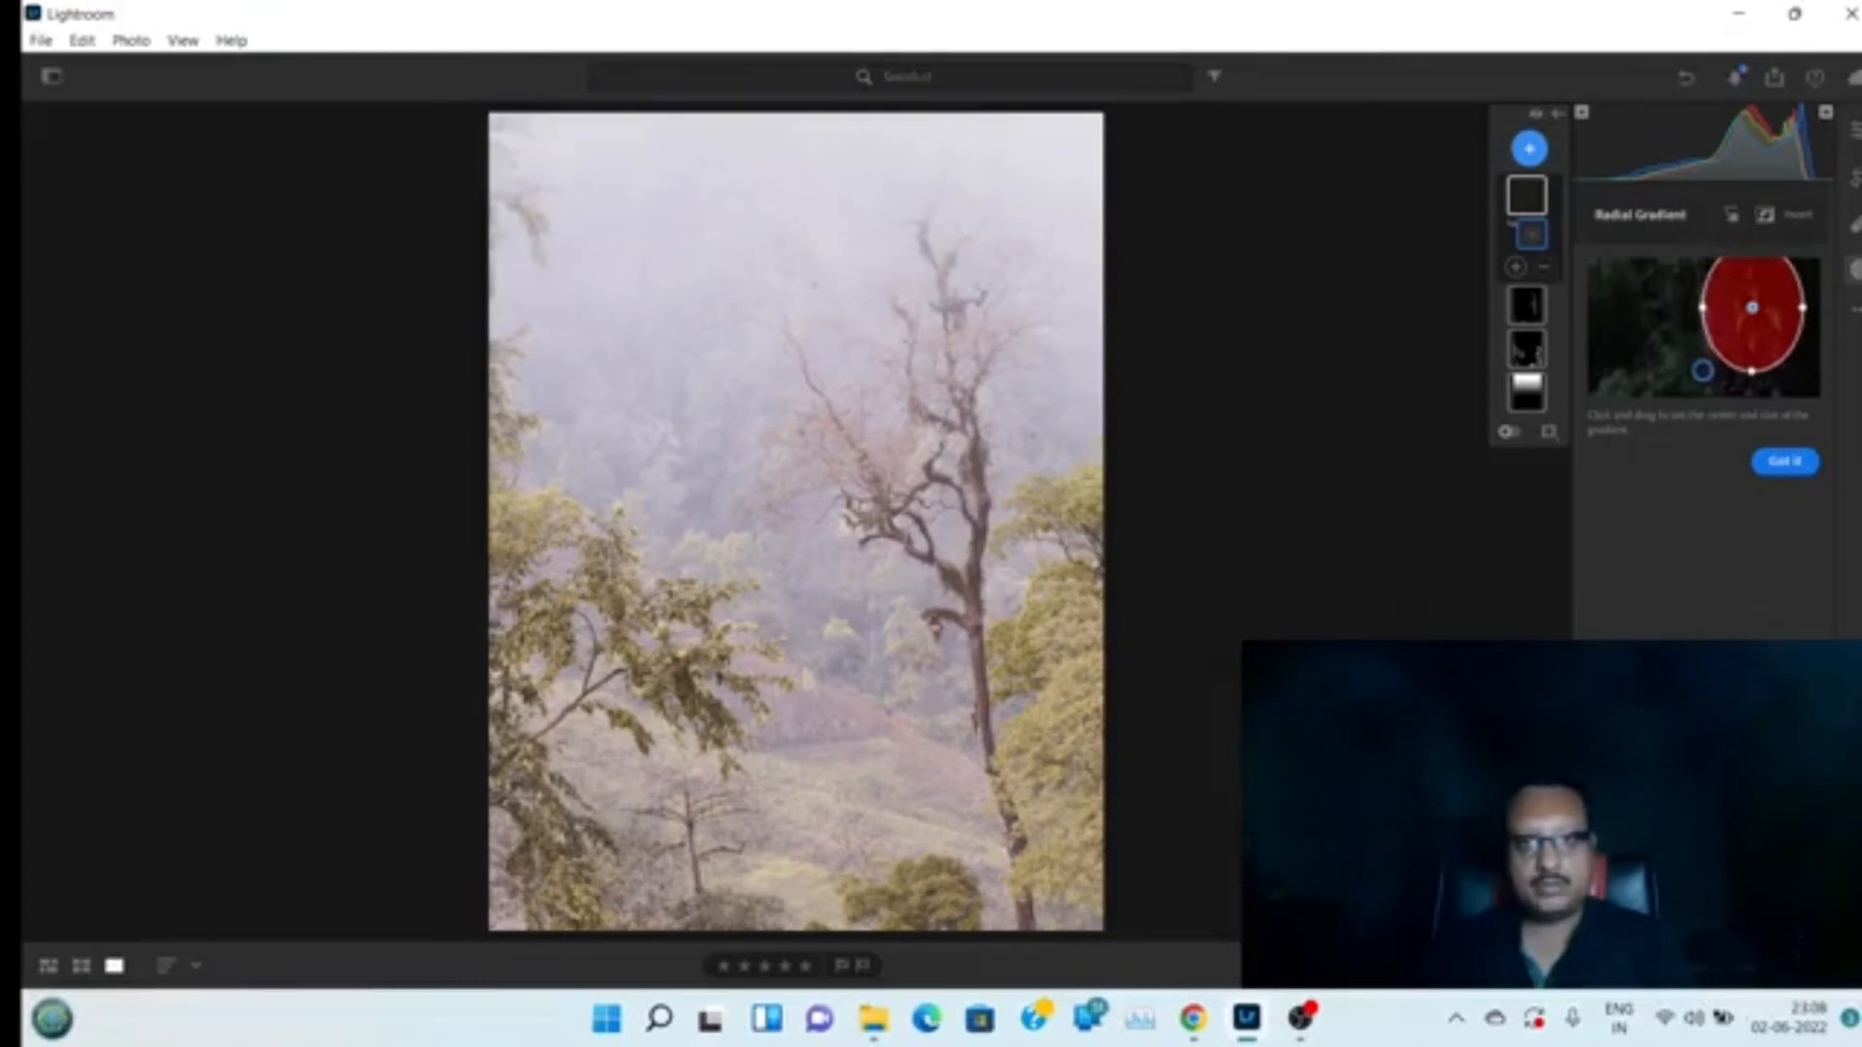
{"action": "left_click_drag", "start_coordinate": [912, 388], "coordinate": [941, 418]}
{"action": "left_click_drag", "start_coordinate": [902, 325], "coordinate": [994, 414]}
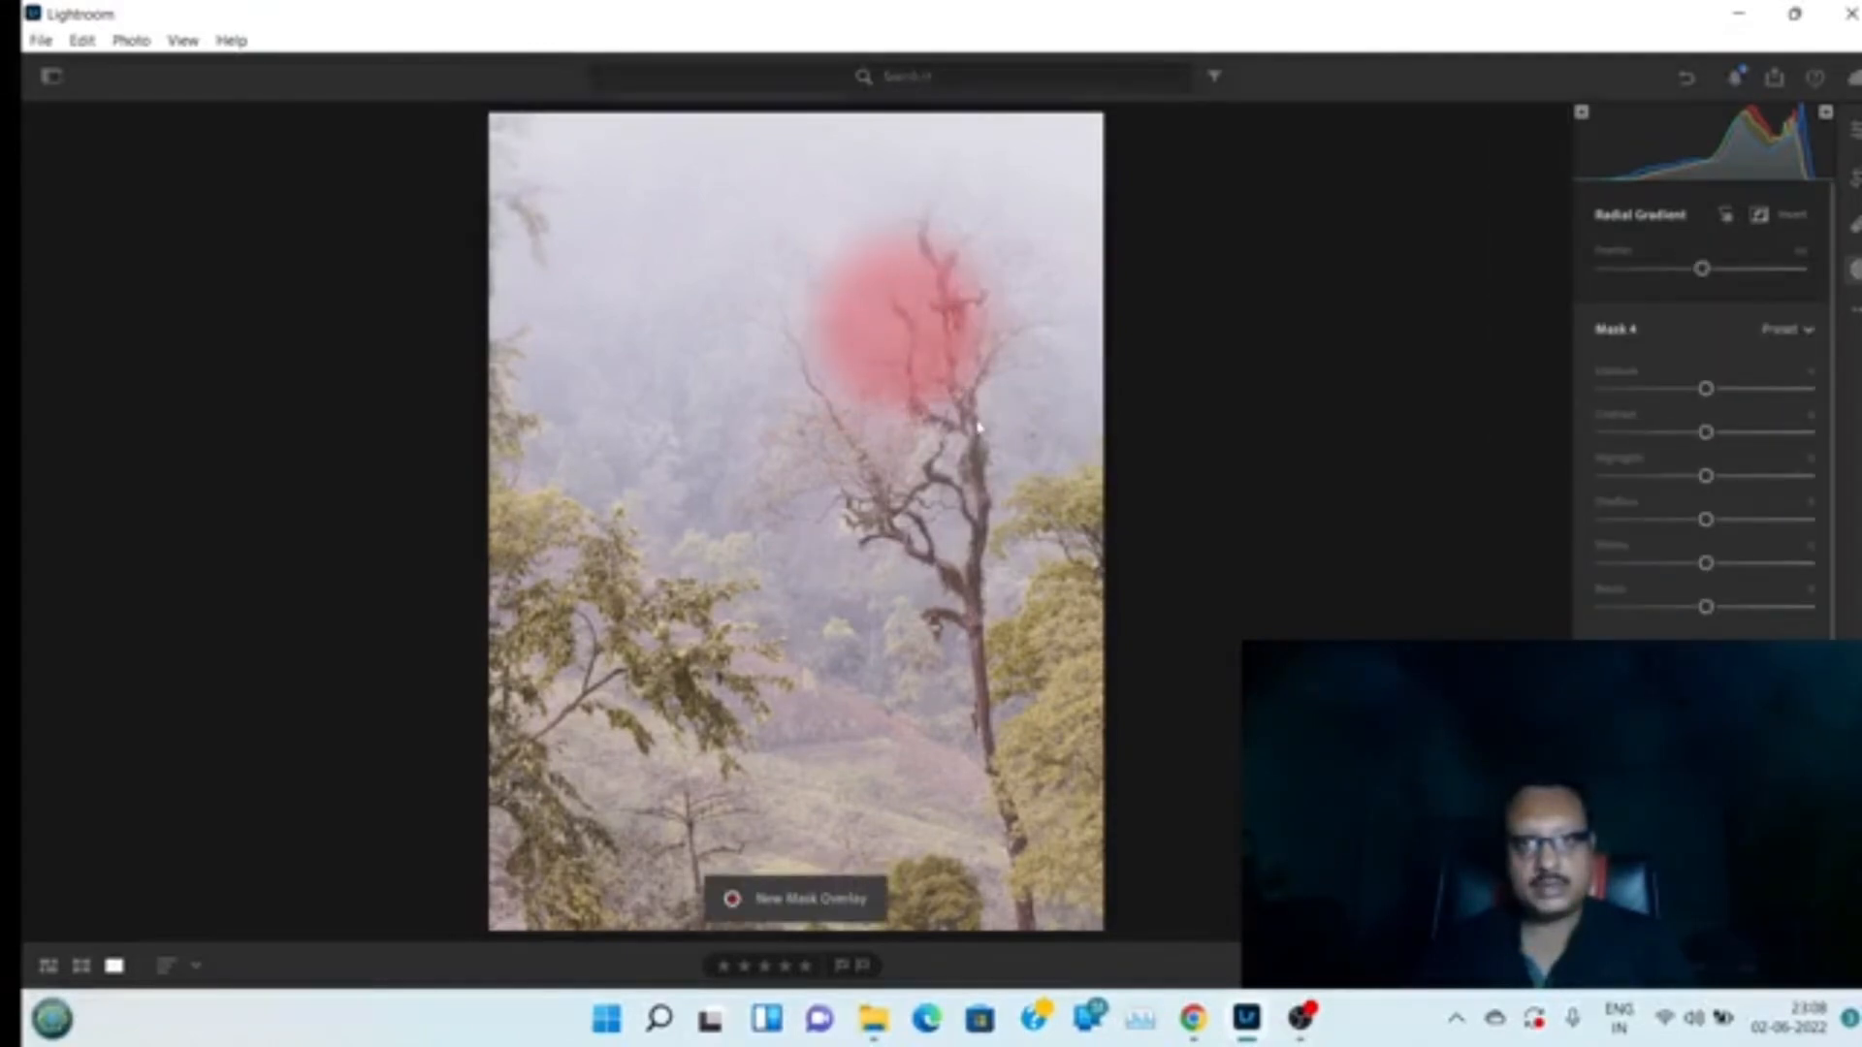
{"action": "left_click_drag", "start_coordinate": [907, 341], "coordinate": [943, 390]}
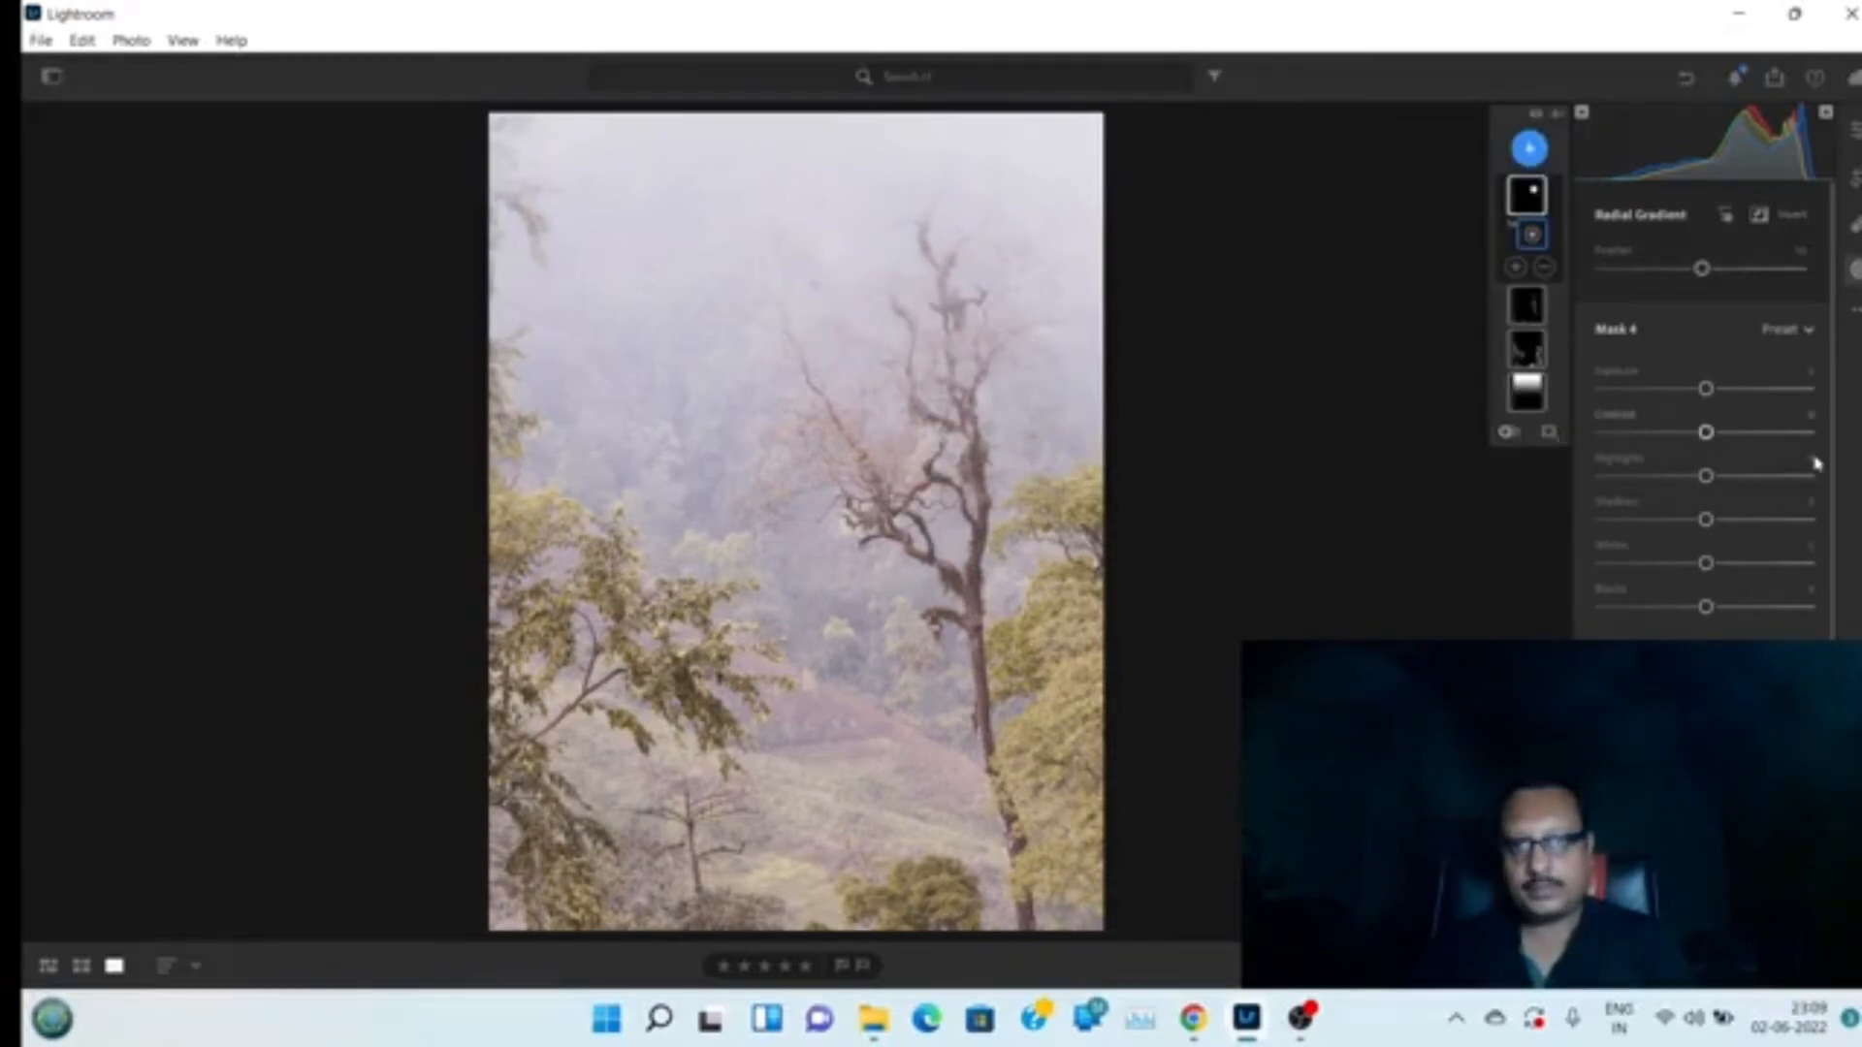
Select the new radial mask and lower its Blacks slightly
{"action": "scroll", "coordinate": [1840, 621], "scroll_direction": "down", "scroll_amount": 3}
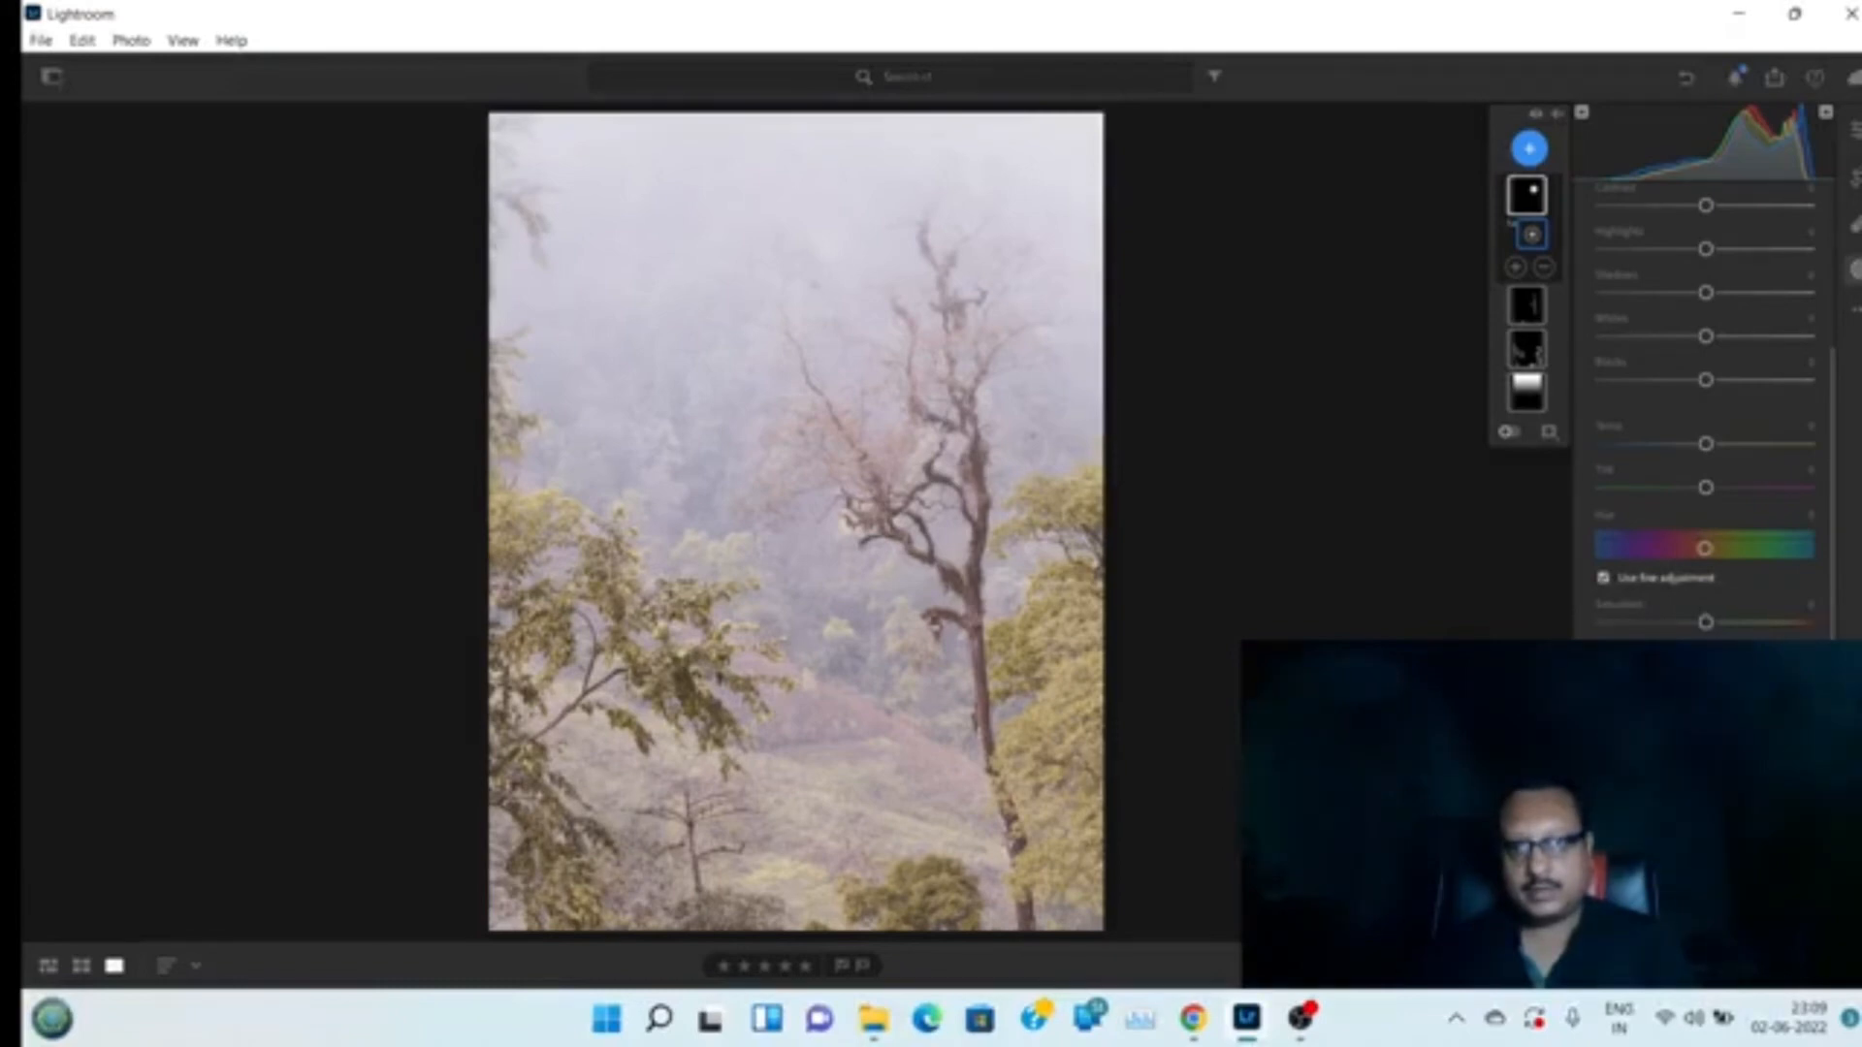
{"action": "left_click", "coordinate": [1528, 196]}
{"action": "left_click", "coordinate": [1532, 235]}
{"action": "left_click", "coordinate": [1528, 196]}
{"action": "left_click", "coordinate": [1532, 235]}
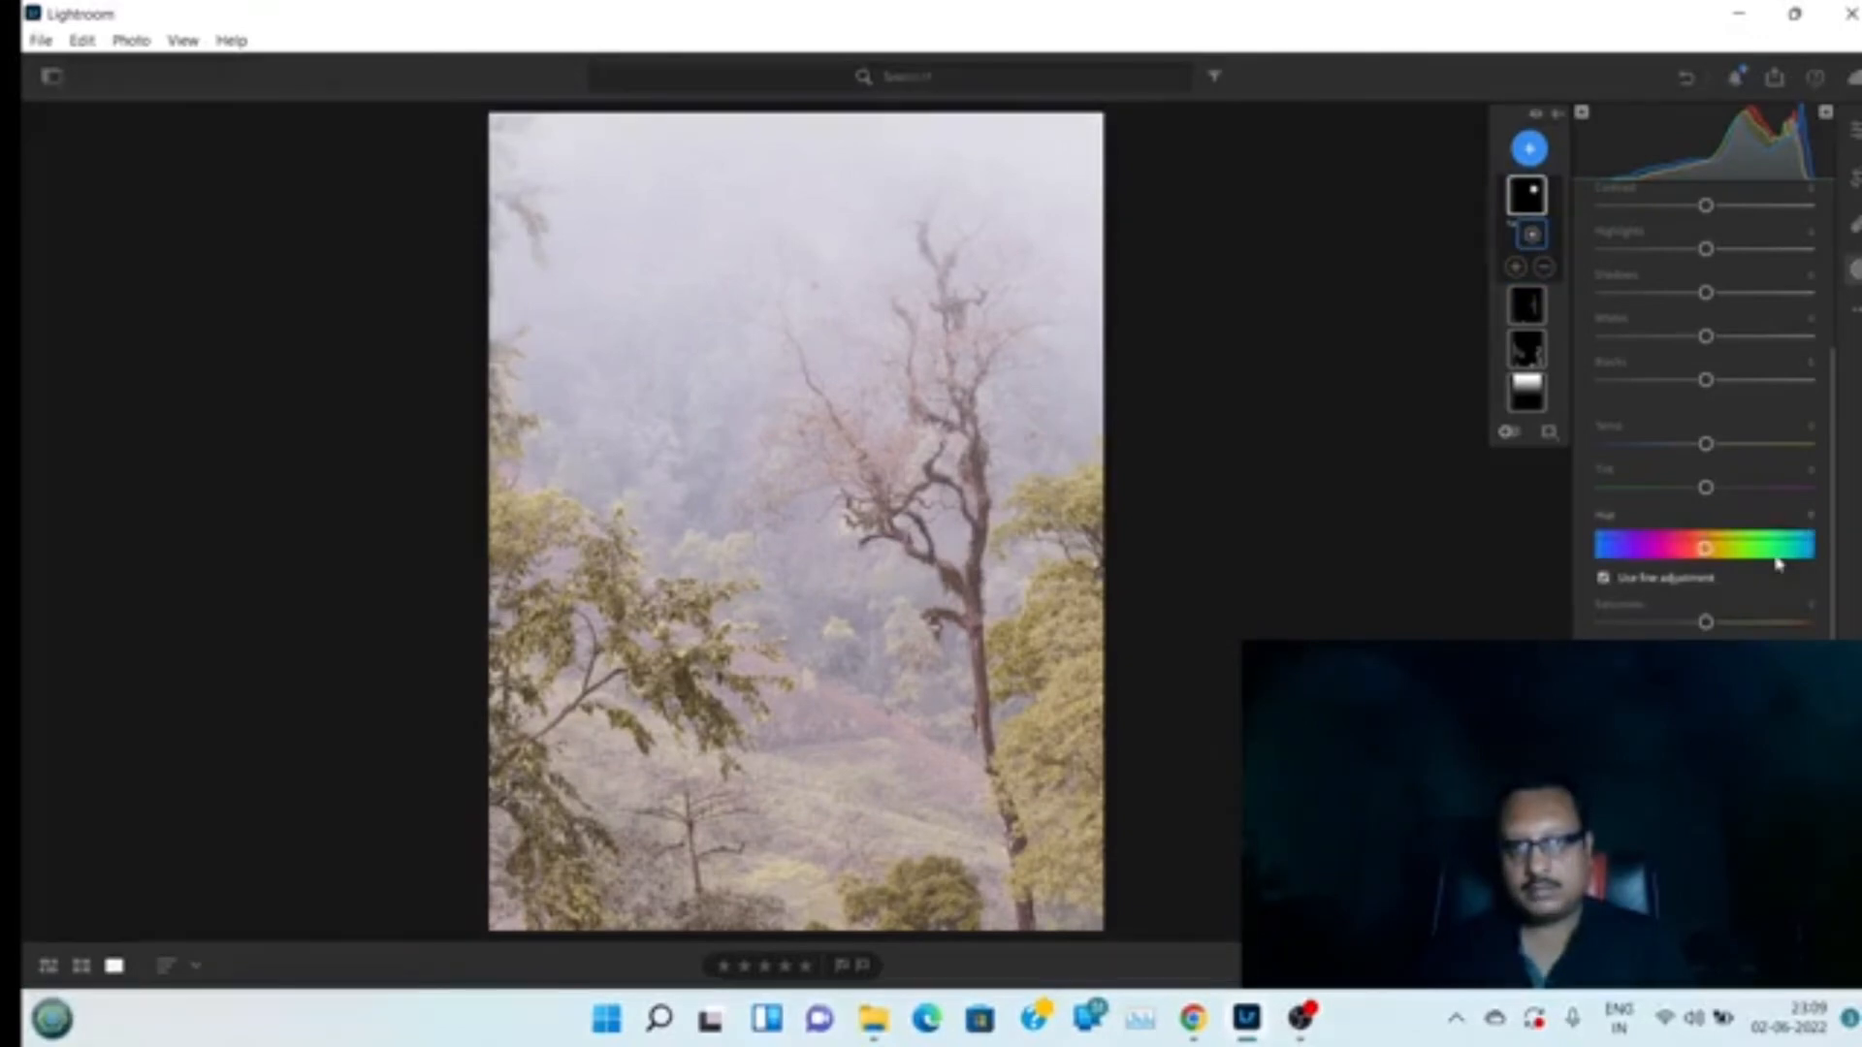
{"action": "left_click_drag", "start_coordinate": [1704, 384], "coordinate": [1697, 385]}
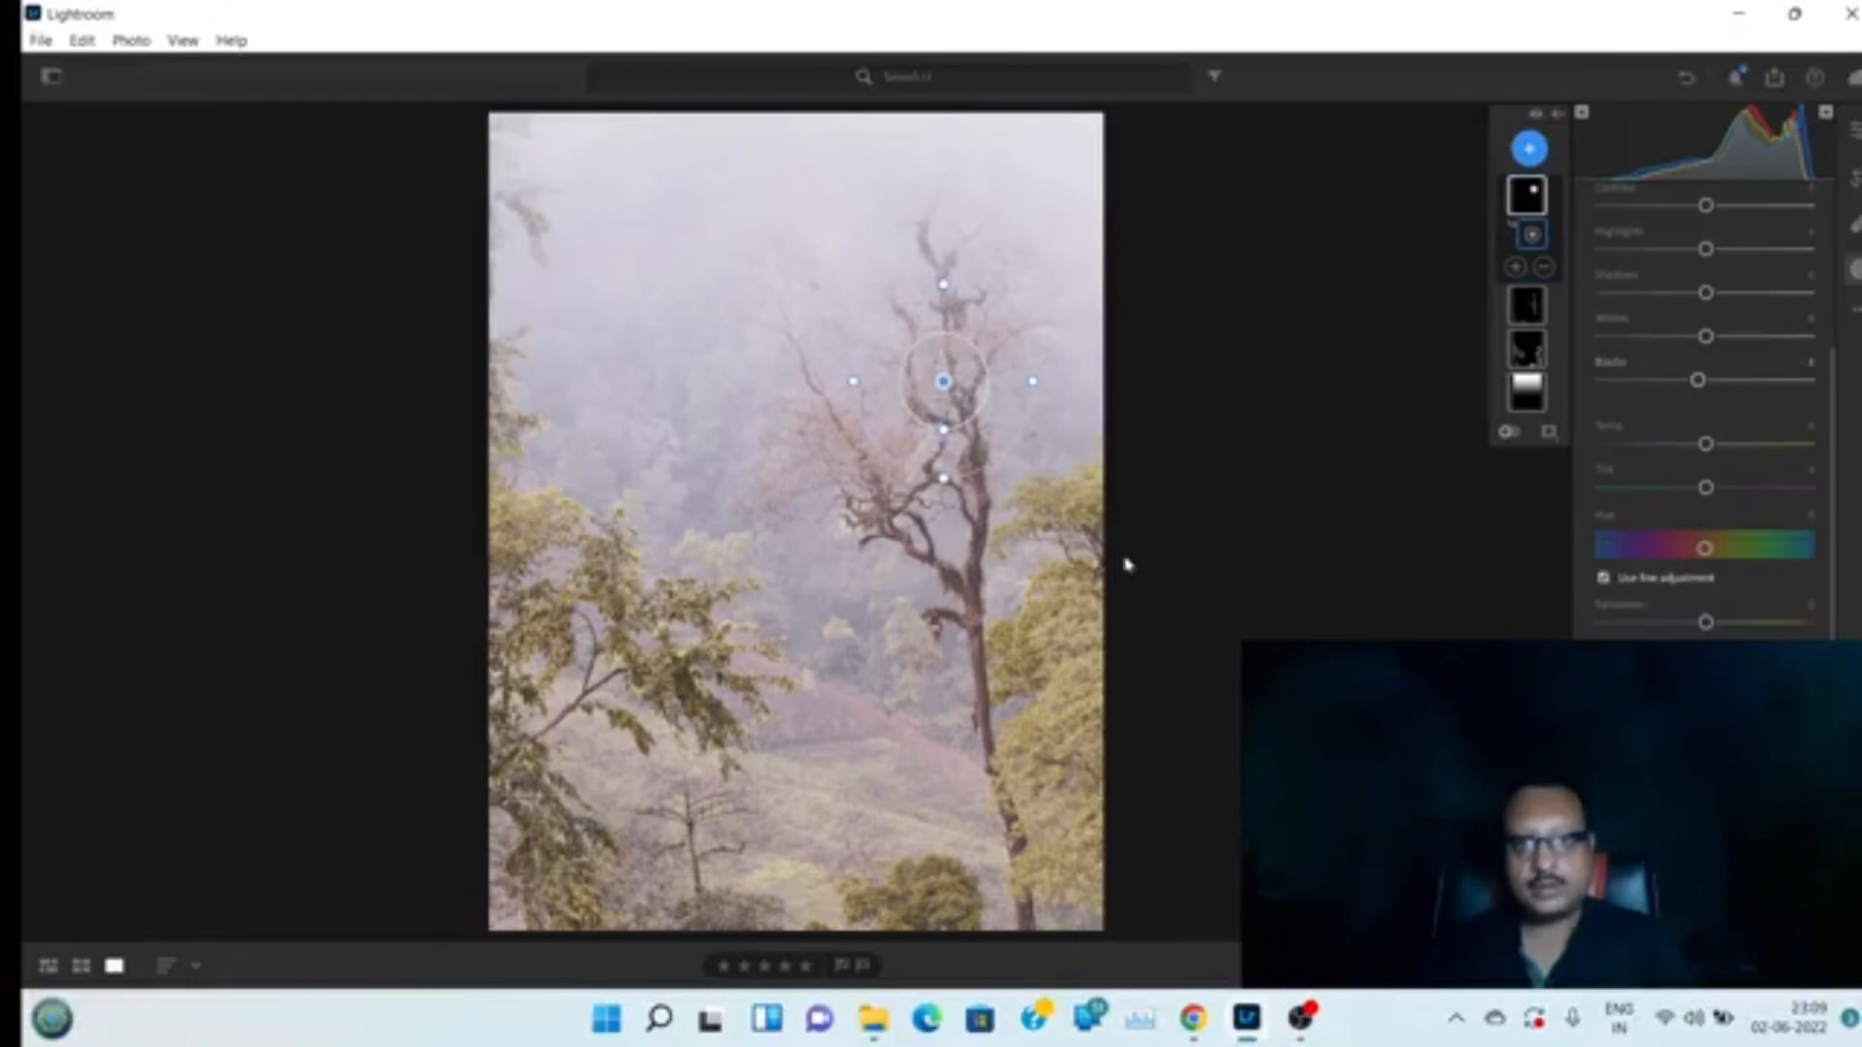
{"action": "mouse_move", "coordinate": [943, 383]}
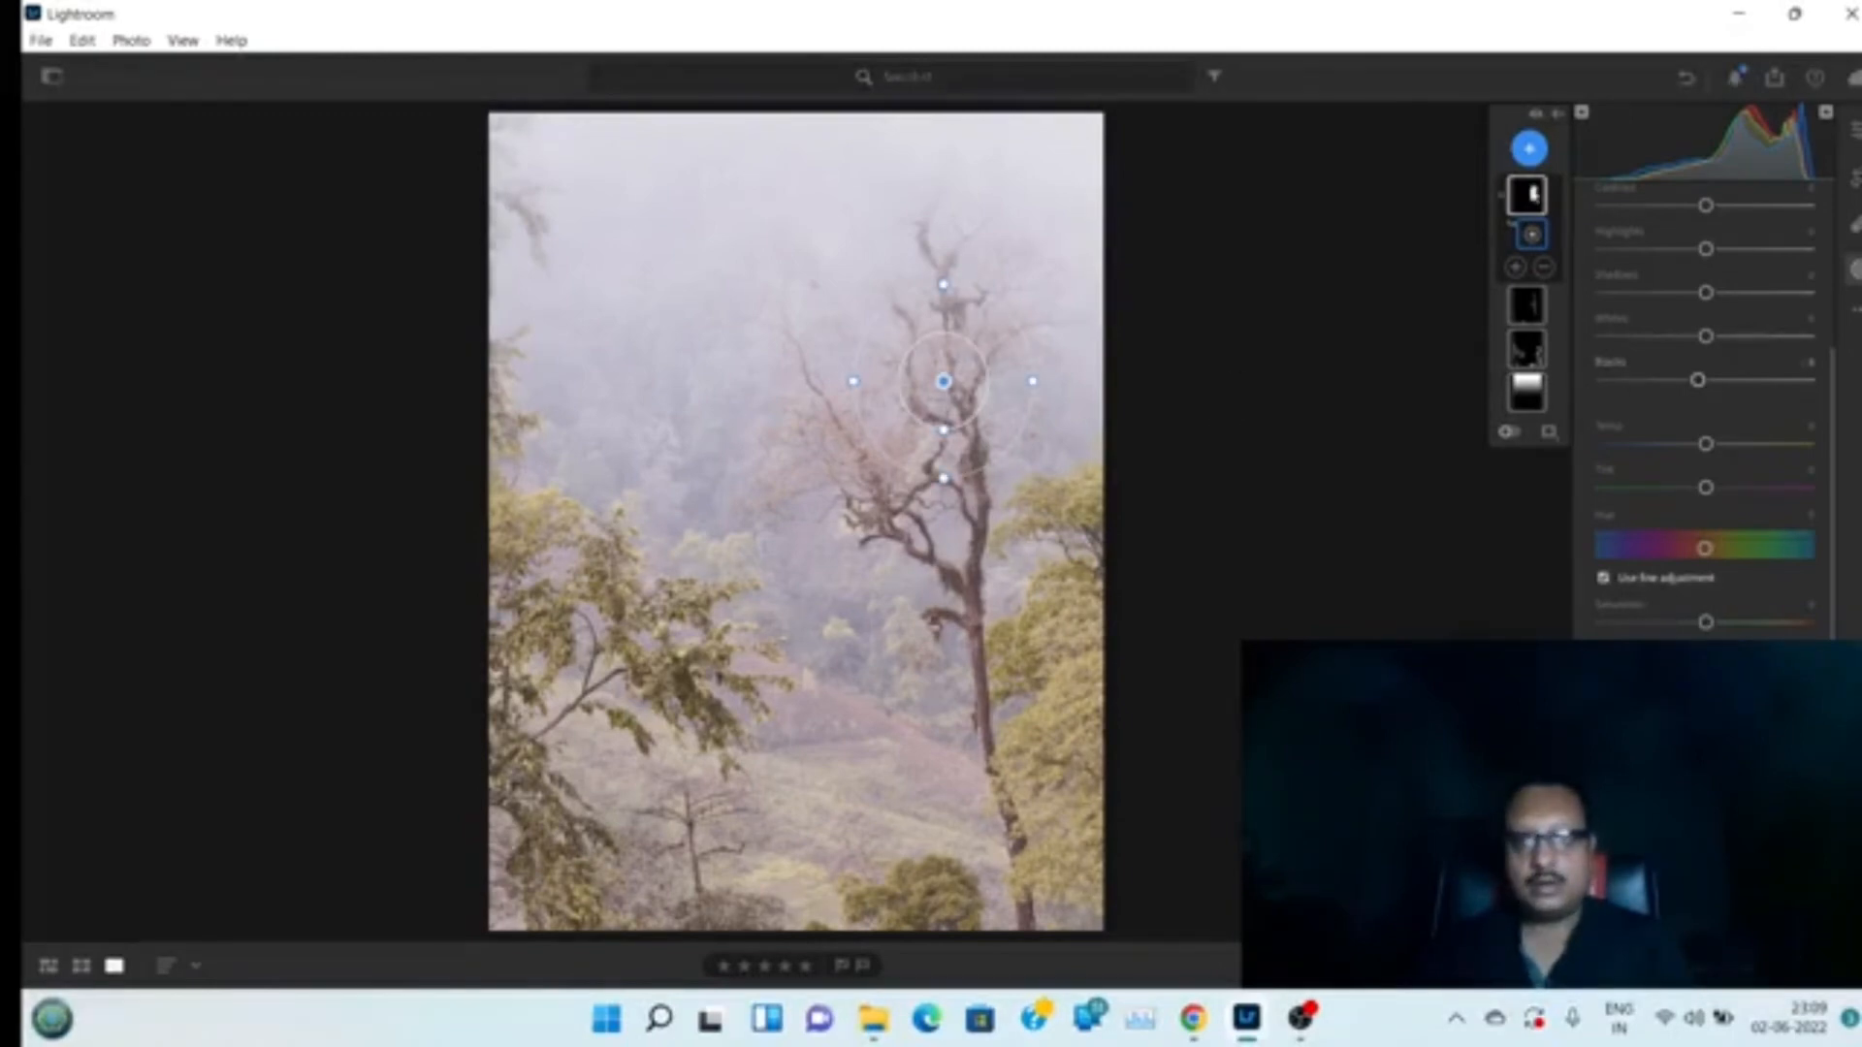
Create another Radial Gradient mask covering most of the frame and enlarge its inner ellipse
{"action": "left_click", "coordinate": [1533, 150]}
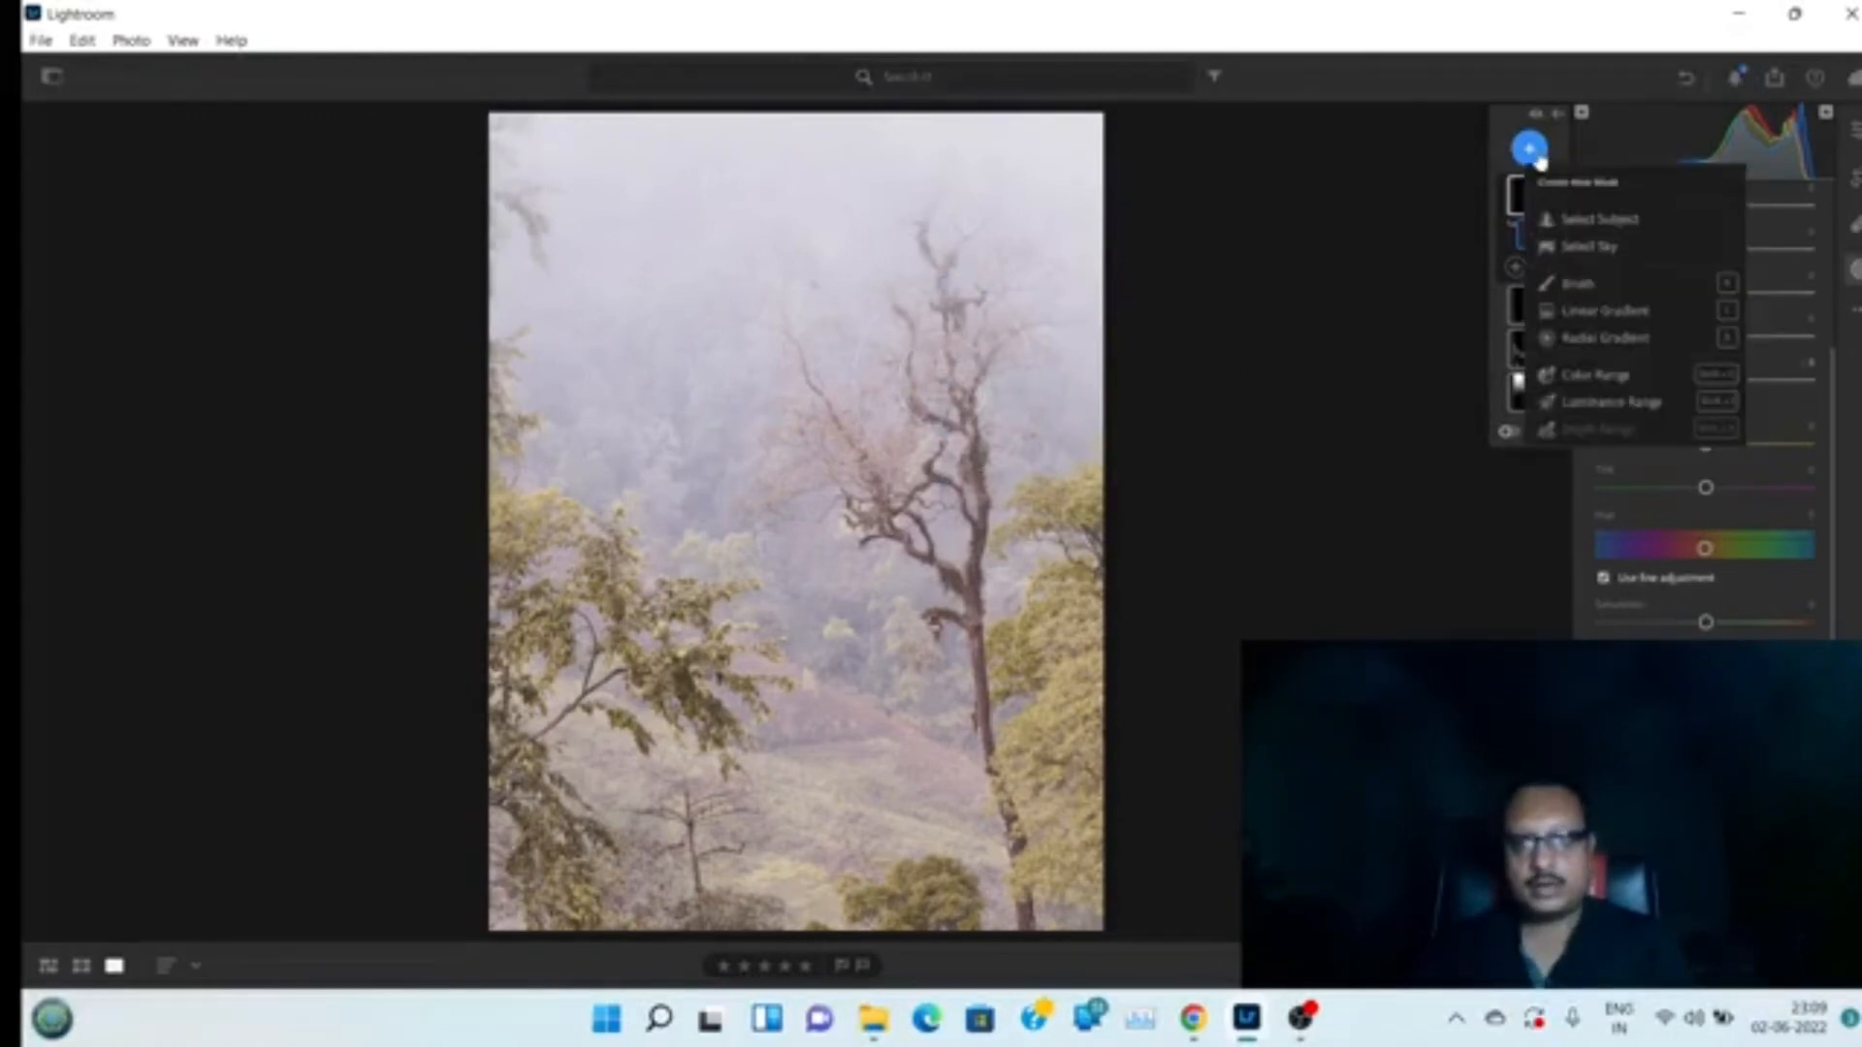
{"action": "left_click", "coordinate": [1618, 340]}
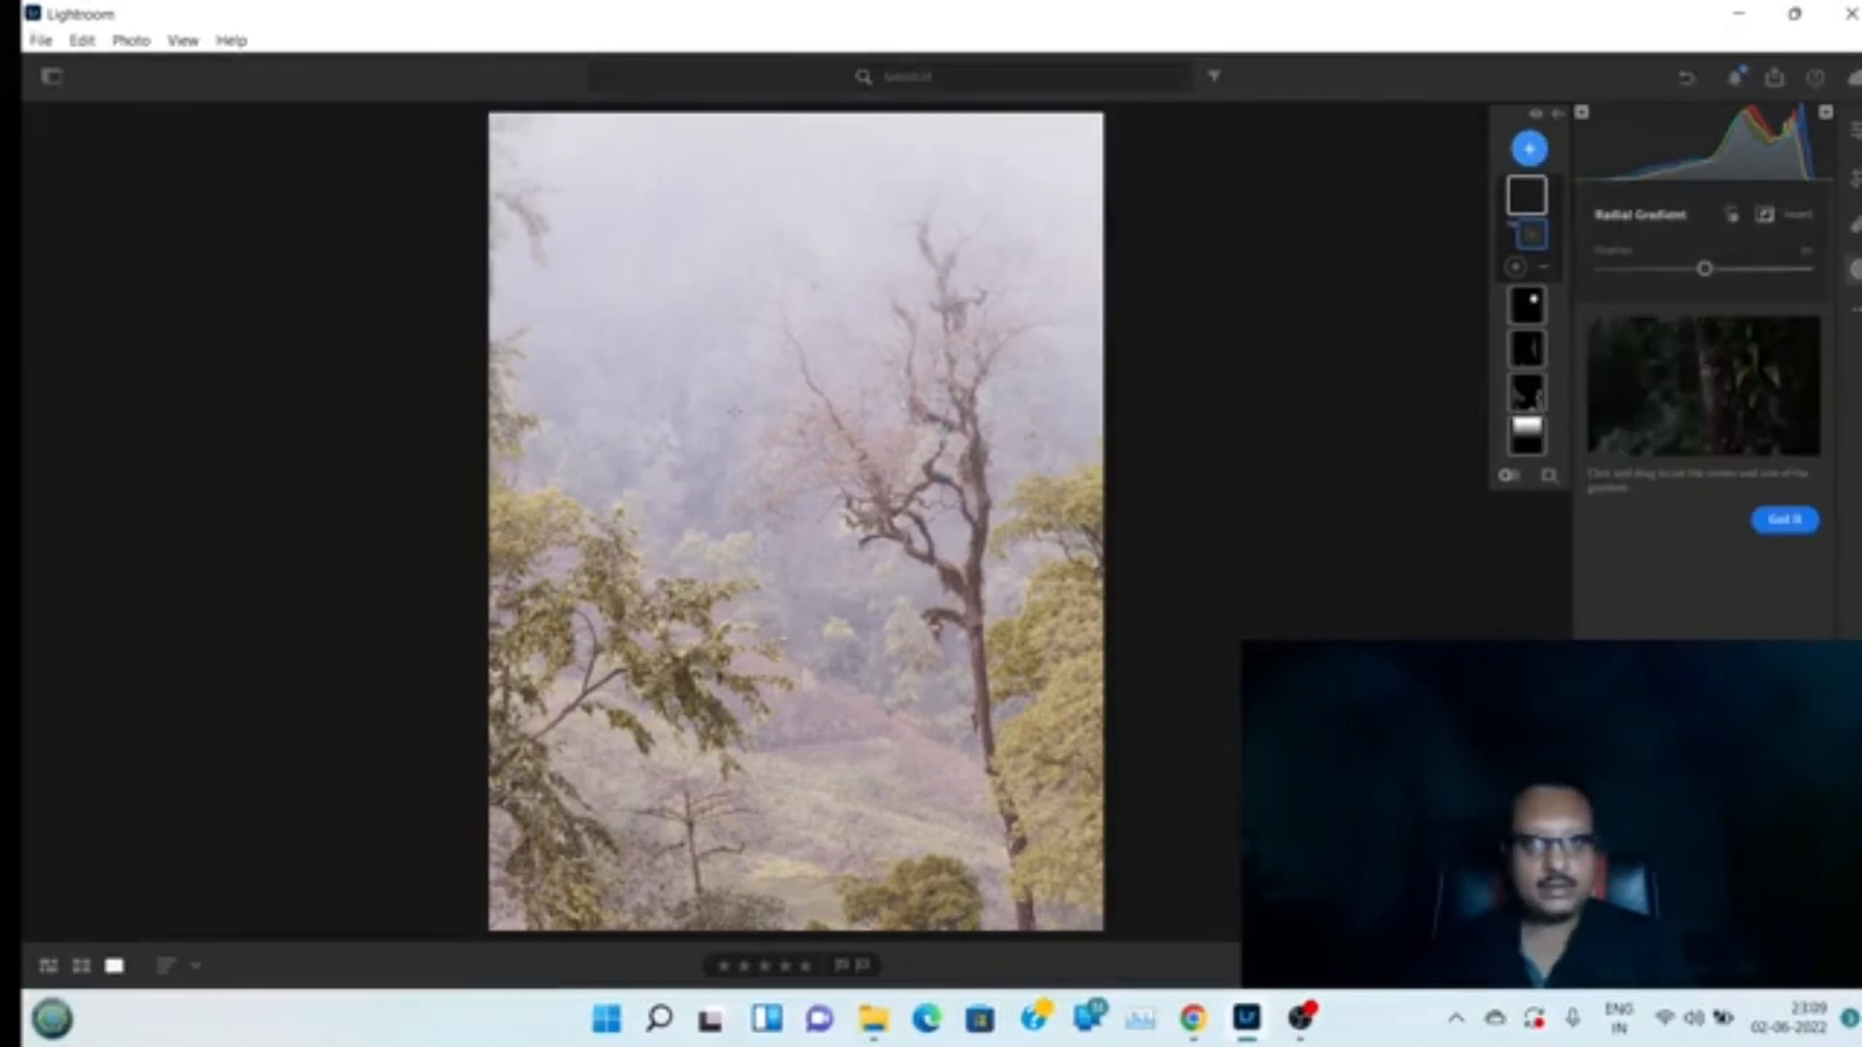
{"action": "left_click_drag", "start_coordinate": [834, 621], "coordinate": [849, 635]}
{"action": "mouse_move", "coordinate": [733, 394]}
{"action": "left_mouse_down"}
{"action": "mouse_move", "coordinate": [931, 693]}
{"action": "mouse_move", "coordinate": [769, 511]}
{"action": "mouse_move", "coordinate": [788, 525]}
{"action": "left_mouse_up"}
{"action": "left_click_drag", "start_coordinate": [986, 515], "coordinate": [1081, 515]}
{"action": "left_click_drag", "start_coordinate": [787, 229], "coordinate": [786, 130]}
{"action": "left_click_drag", "start_coordinate": [787, 902], "coordinate": [787, 915]}
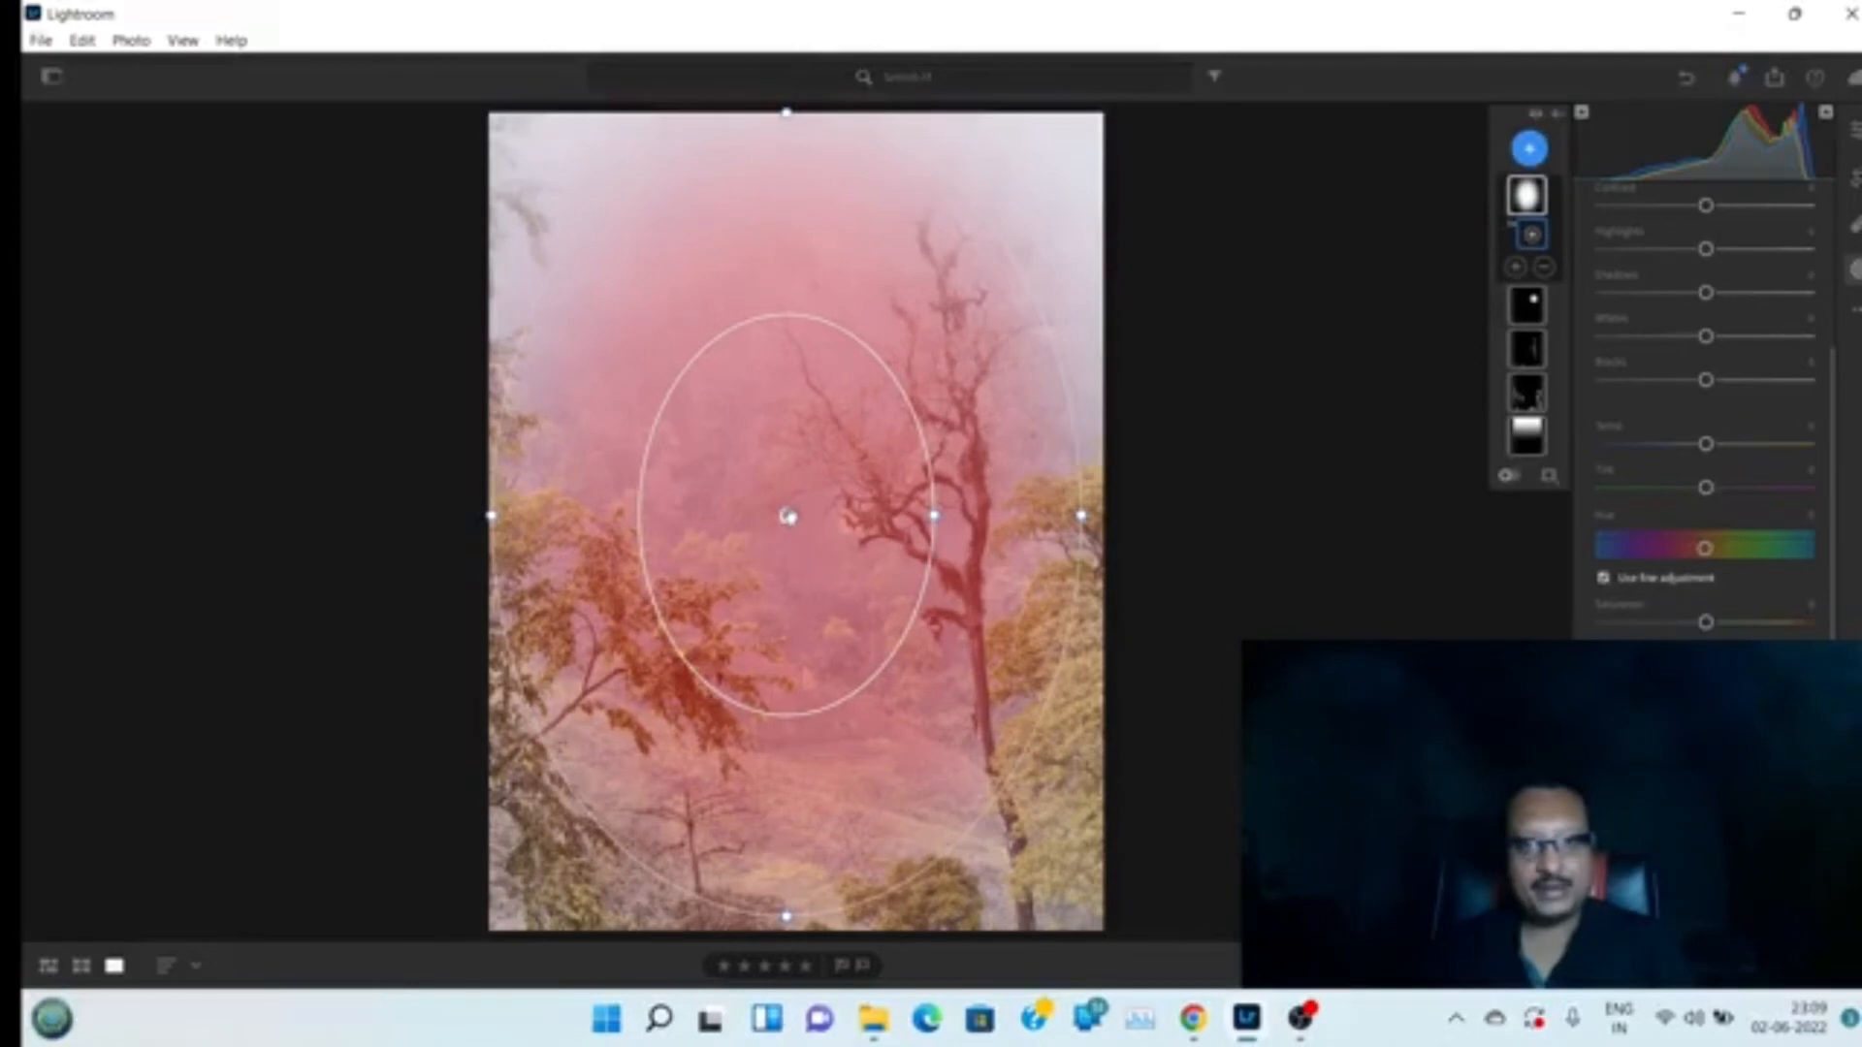
{"action": "mouse_move", "coordinate": [788, 516]}
{"action": "left_mouse_down"}
{"action": "mouse_move", "coordinate": [815, 537]}
{"action": "mouse_move", "coordinate": [794, 545]}
{"action": "left_mouse_up"}
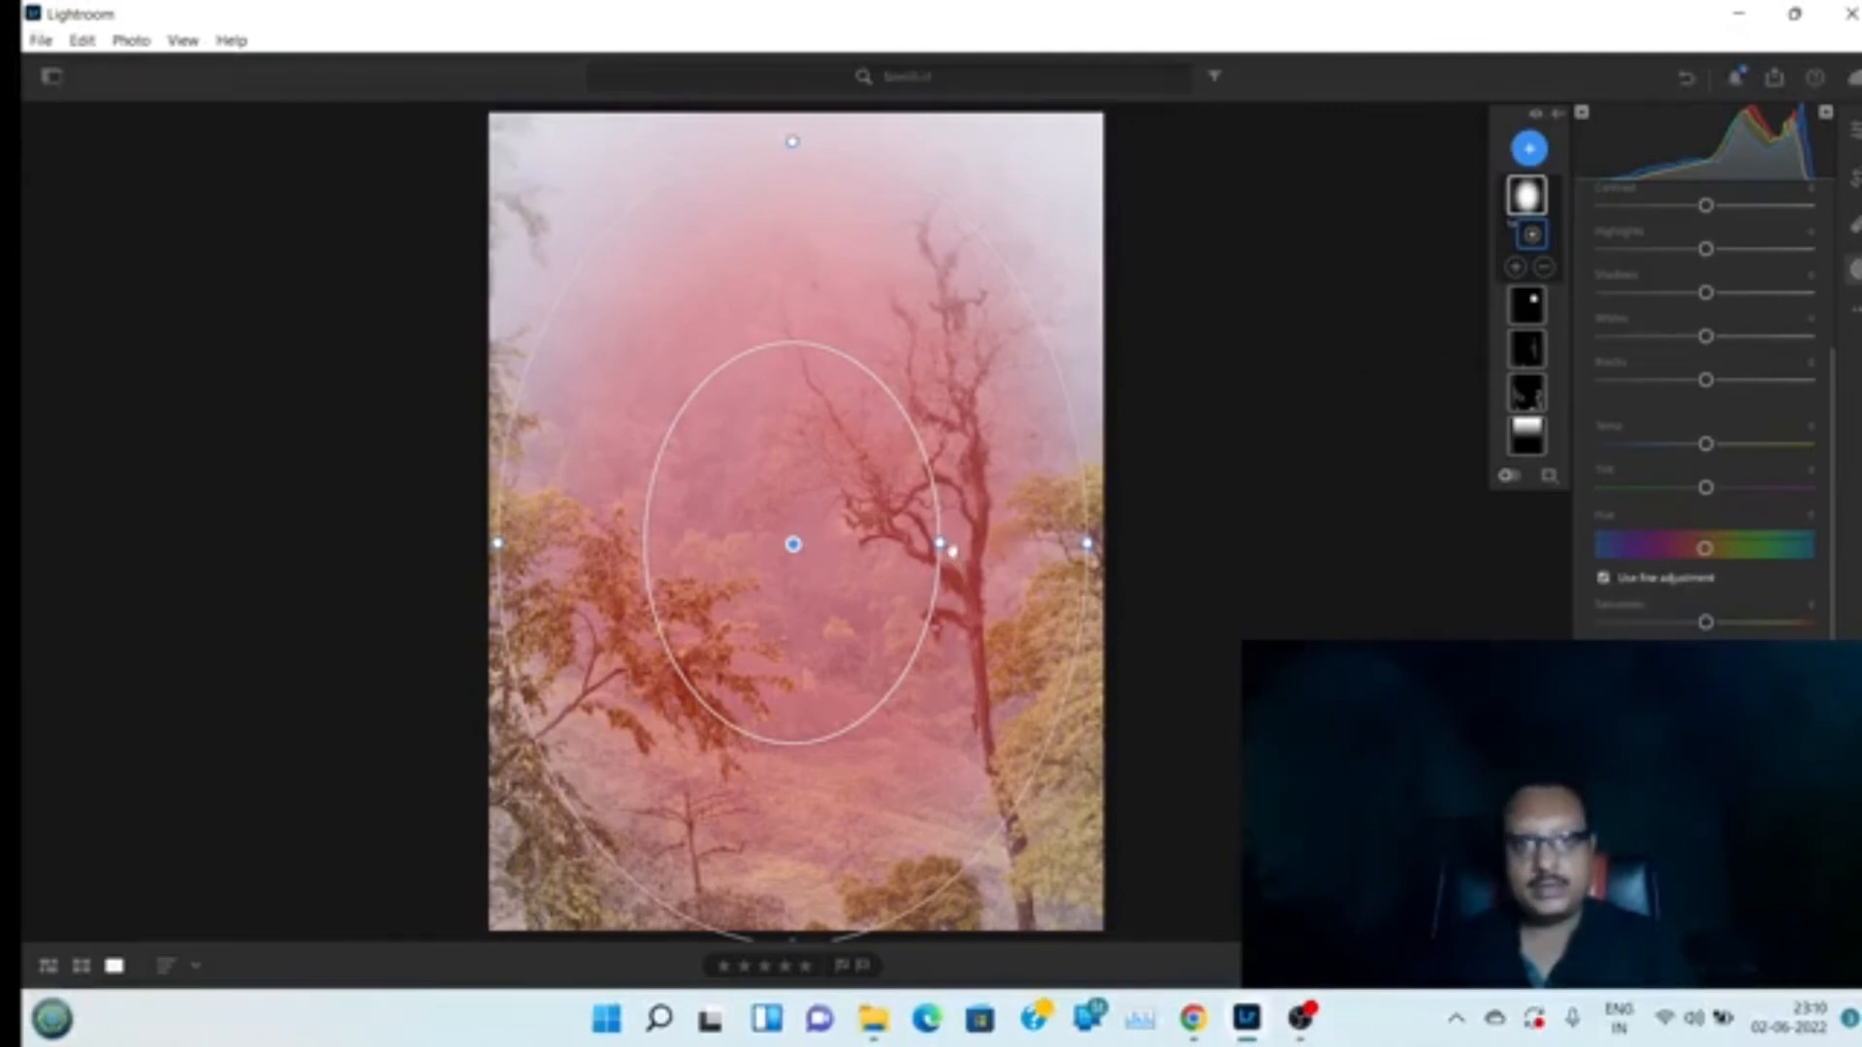
{"action": "left_click_drag", "start_coordinate": [941, 543], "coordinate": [1032, 571]}
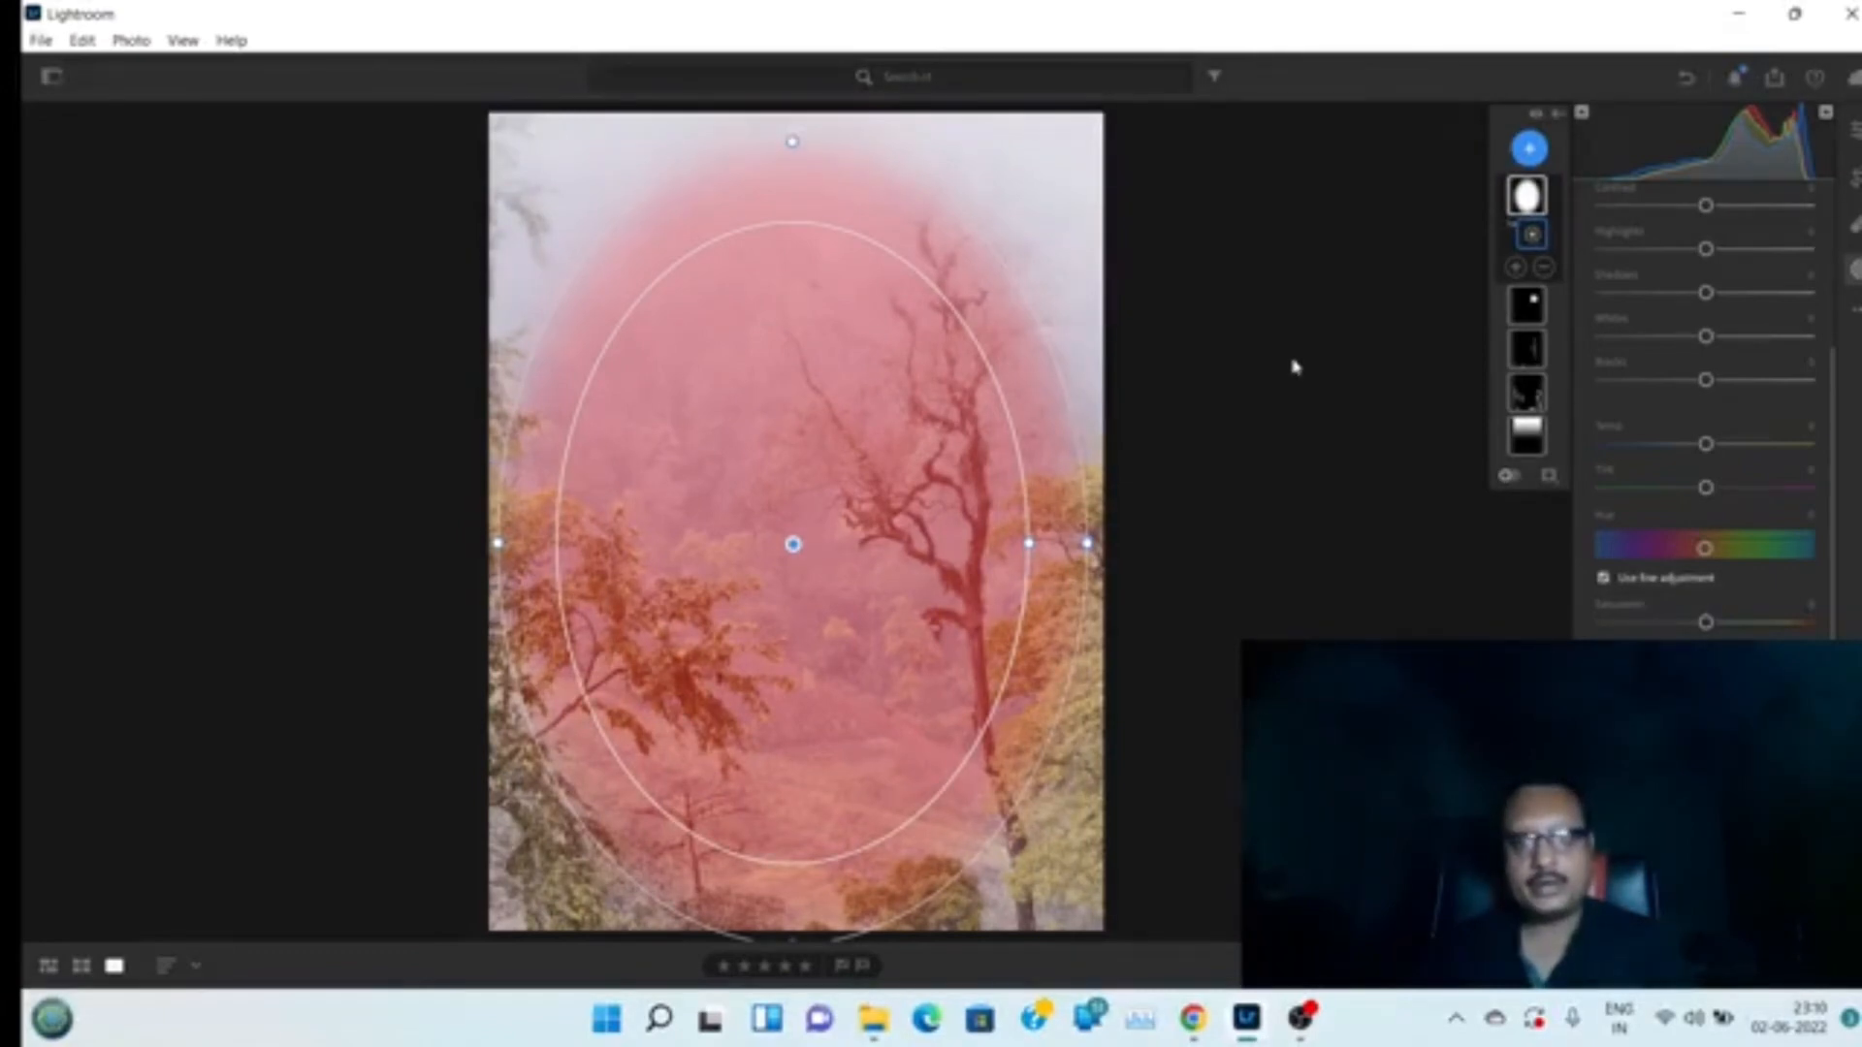
Invert the large radial gradient and adjust its side and top edges to the frame
{"action": "right_click", "coordinate": [1535, 201]}
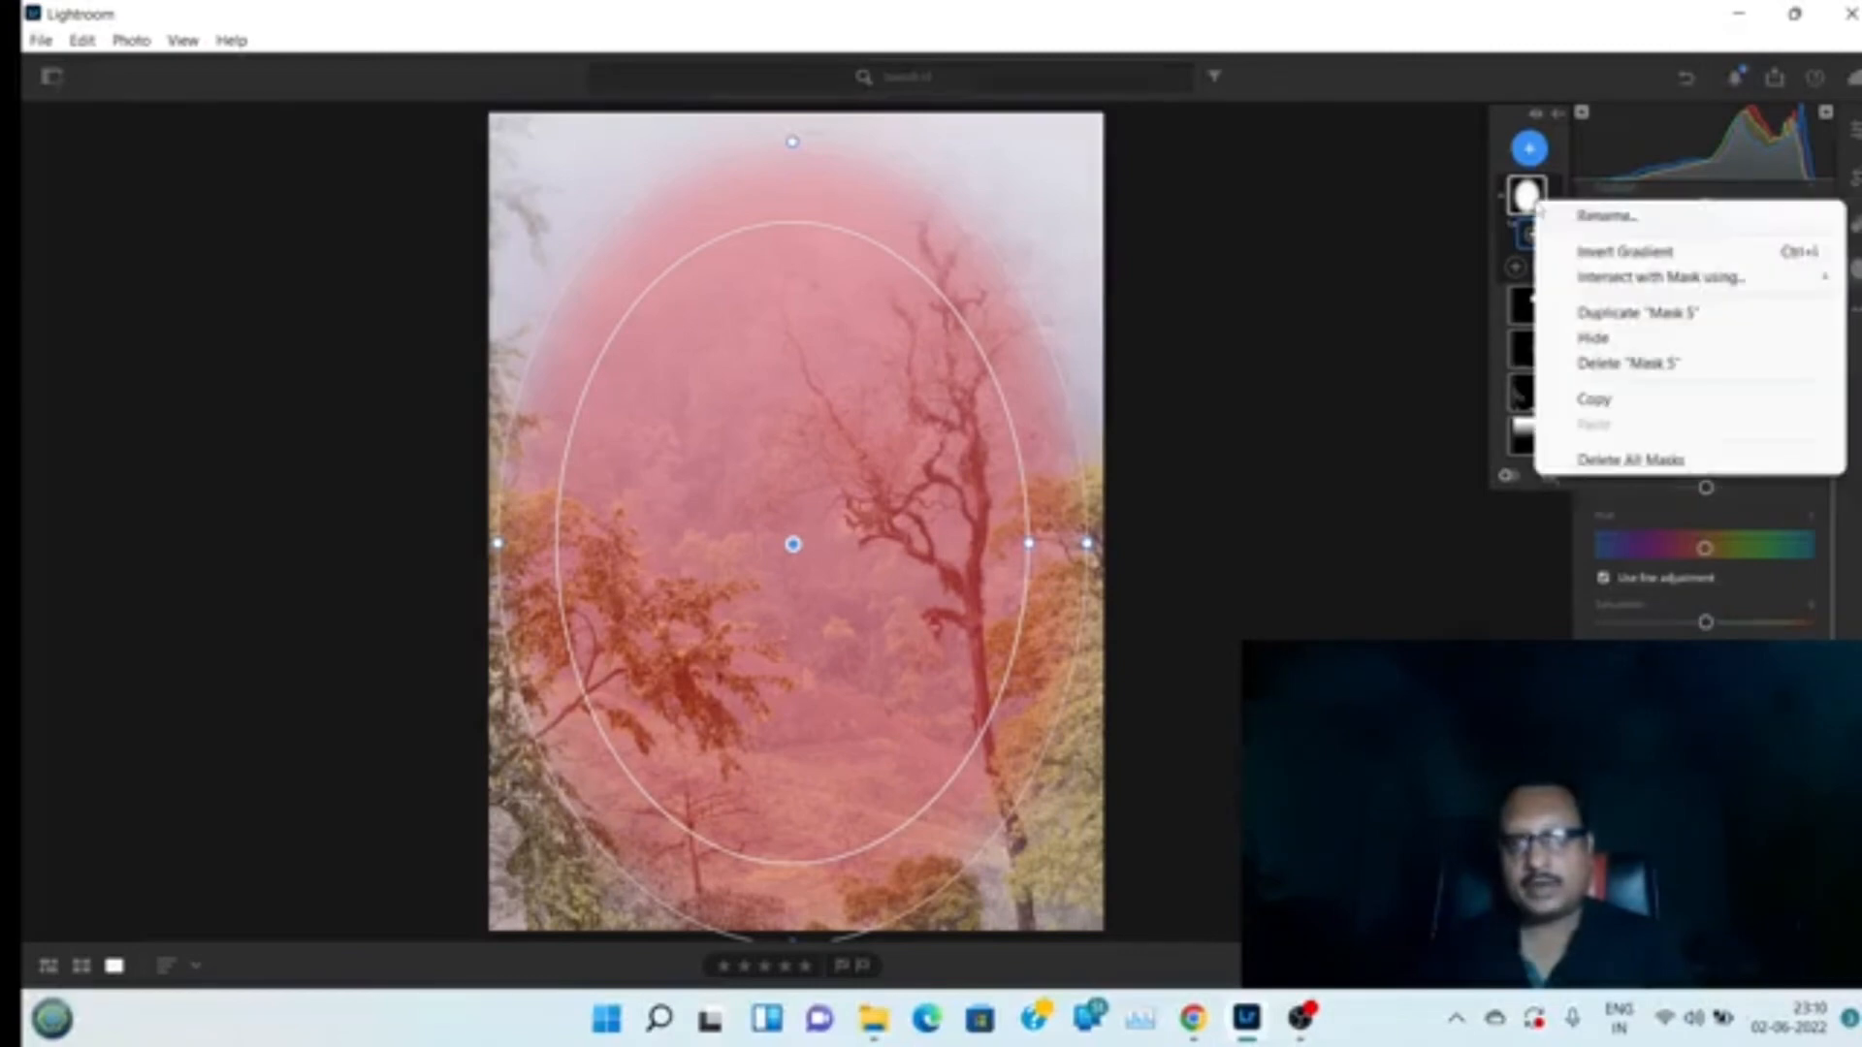
{"action": "left_click", "coordinate": [1581, 251]}
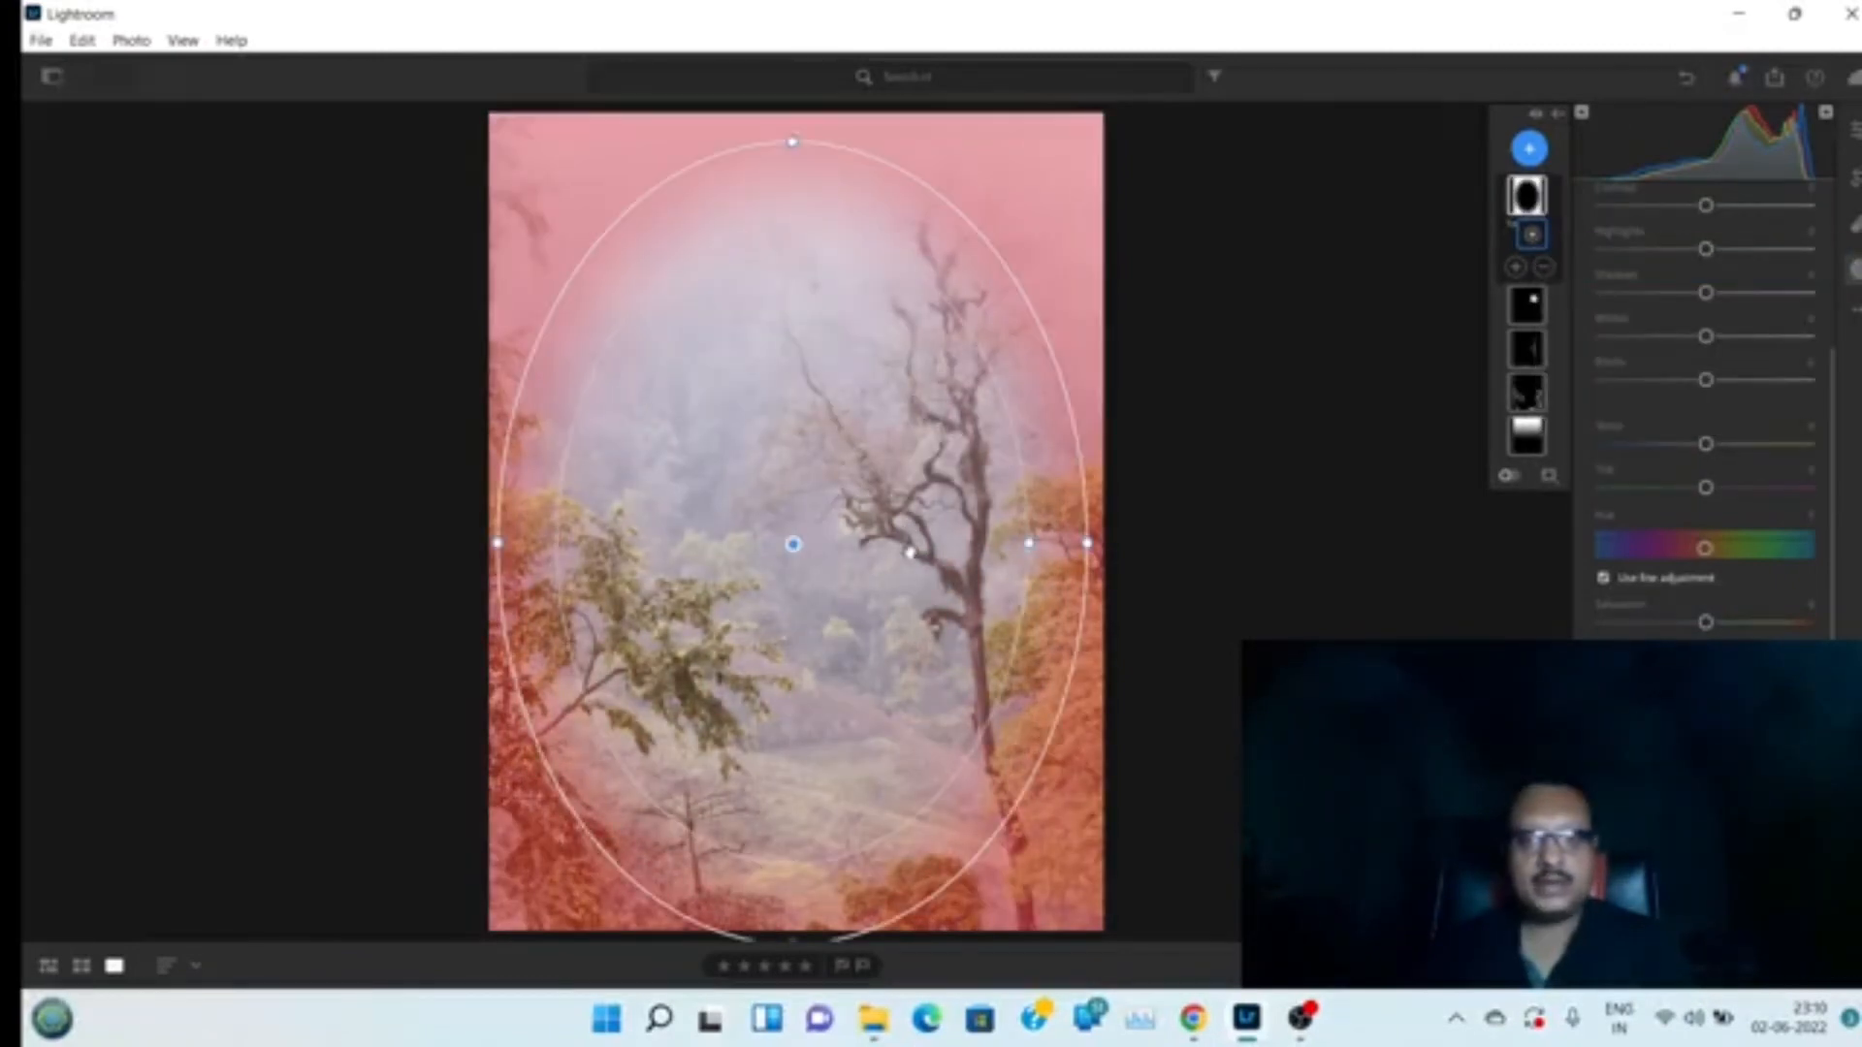
{"action": "left_click_drag", "start_coordinate": [1088, 543], "coordinate": [1055, 548]}
{"action": "left_click_drag", "start_coordinate": [792, 145], "coordinate": [791, 122]}
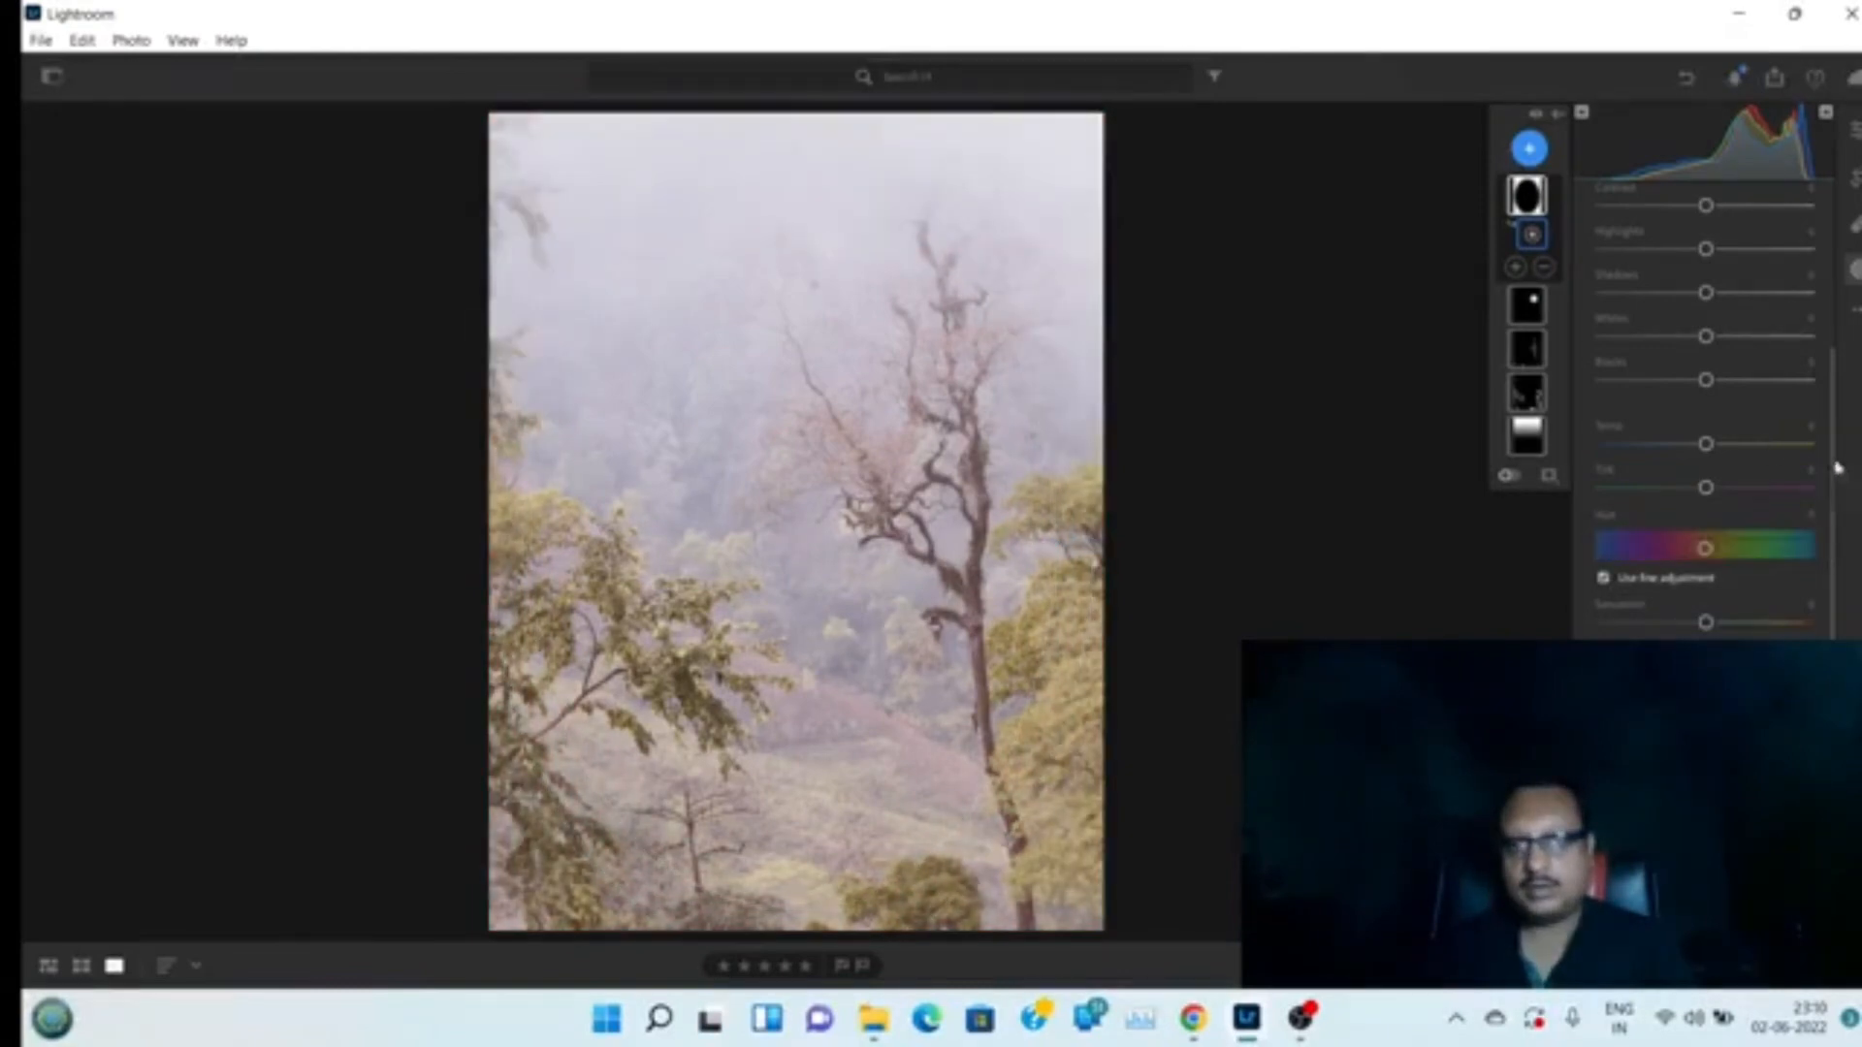
Lower the inverted mask's Exposure slightly to darken the frame edges
{"action": "scroll", "coordinate": [1831, 333], "scroll_direction": "up", "scroll_amount": 3}
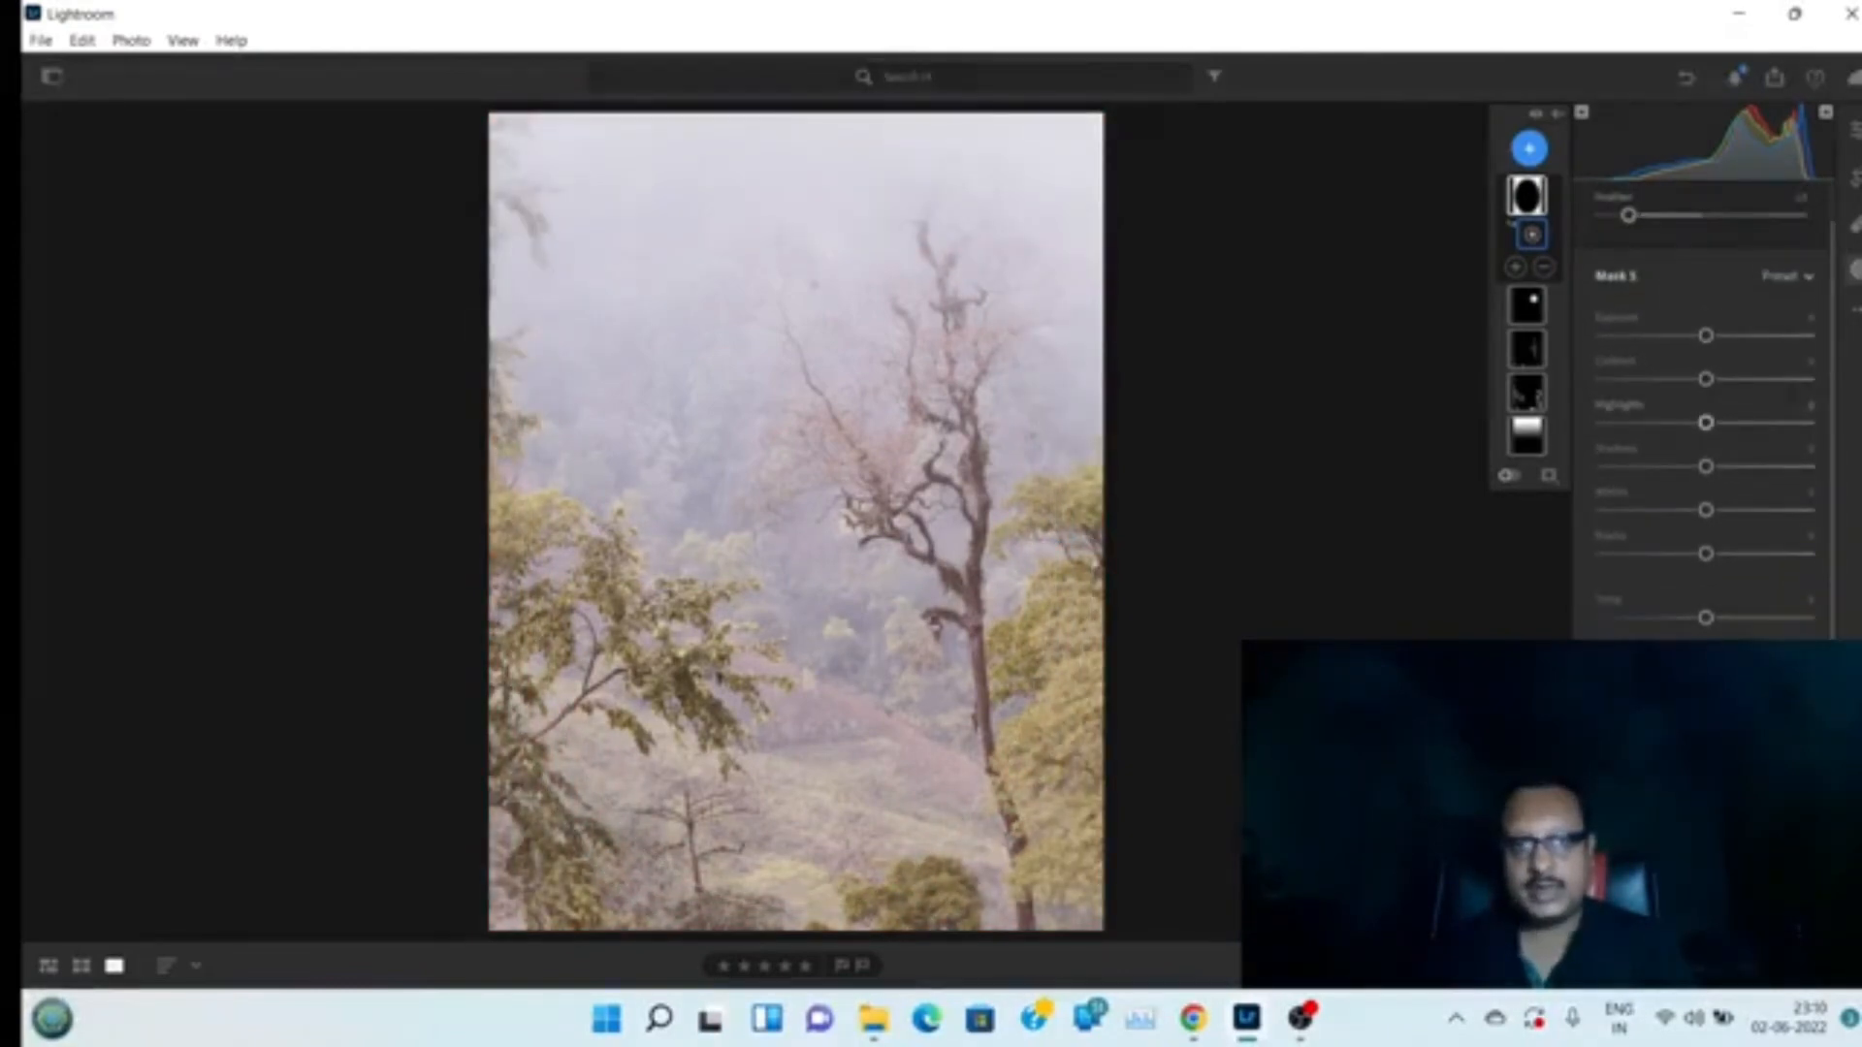
{"action": "left_click_drag", "start_coordinate": [1708, 342], "coordinate": [1695, 339]}
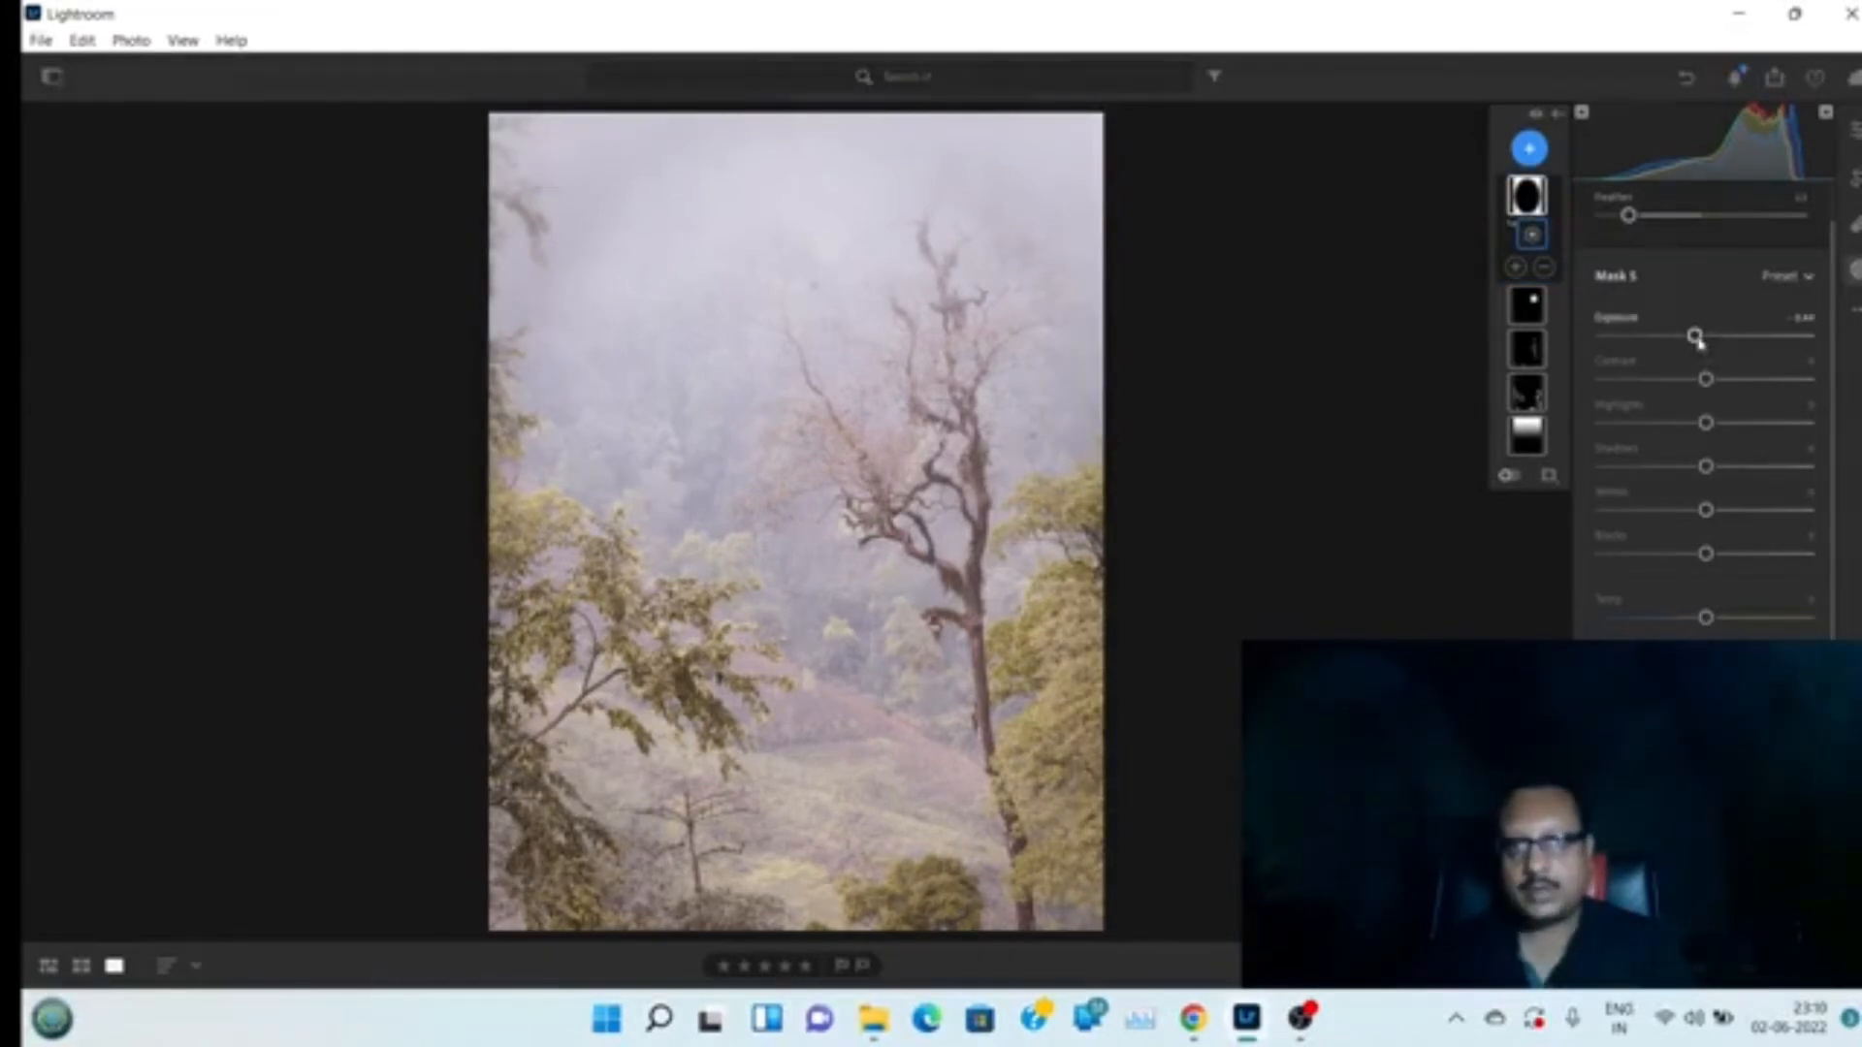
{"action": "left_click_drag", "start_coordinate": [1696, 339], "coordinate": [1698, 343]}
{"action": "left_click_drag", "start_coordinate": [1696, 345], "coordinate": [1693, 347]}
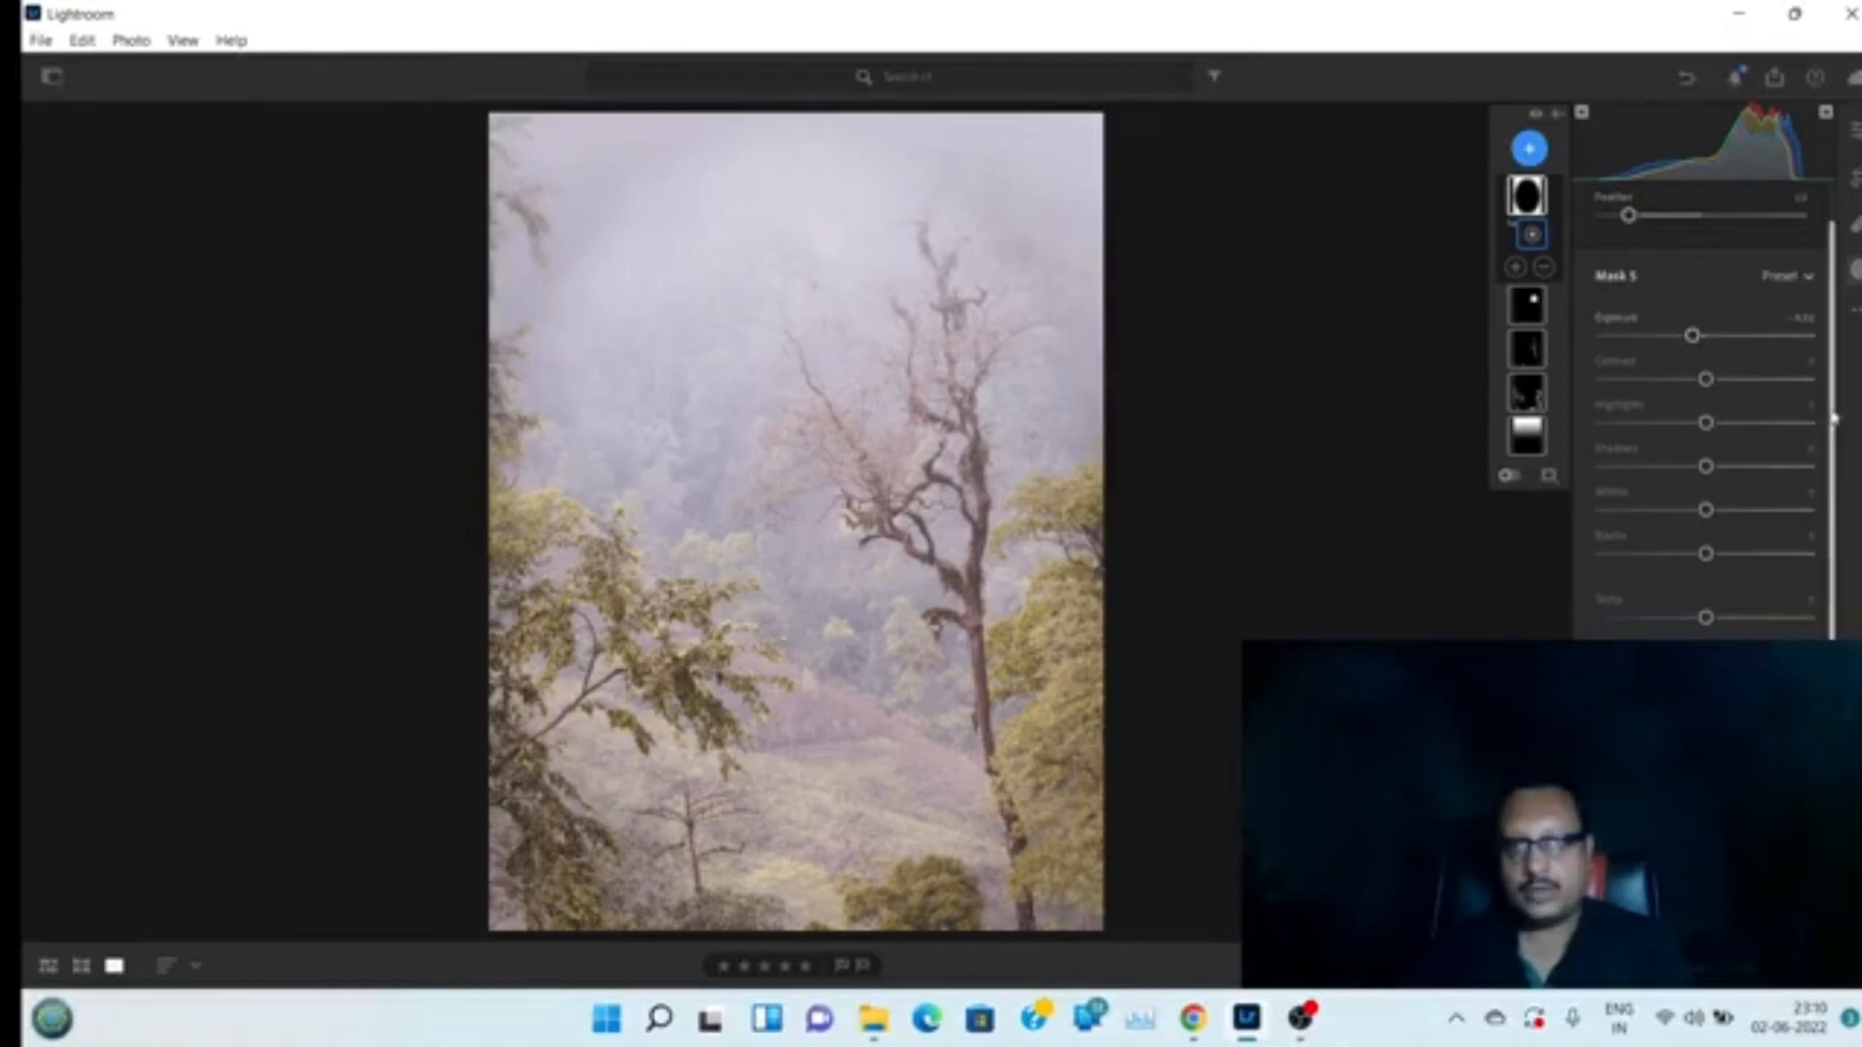
{"action": "left_click_drag", "start_coordinate": [1839, 430], "coordinate": [1834, 611]}
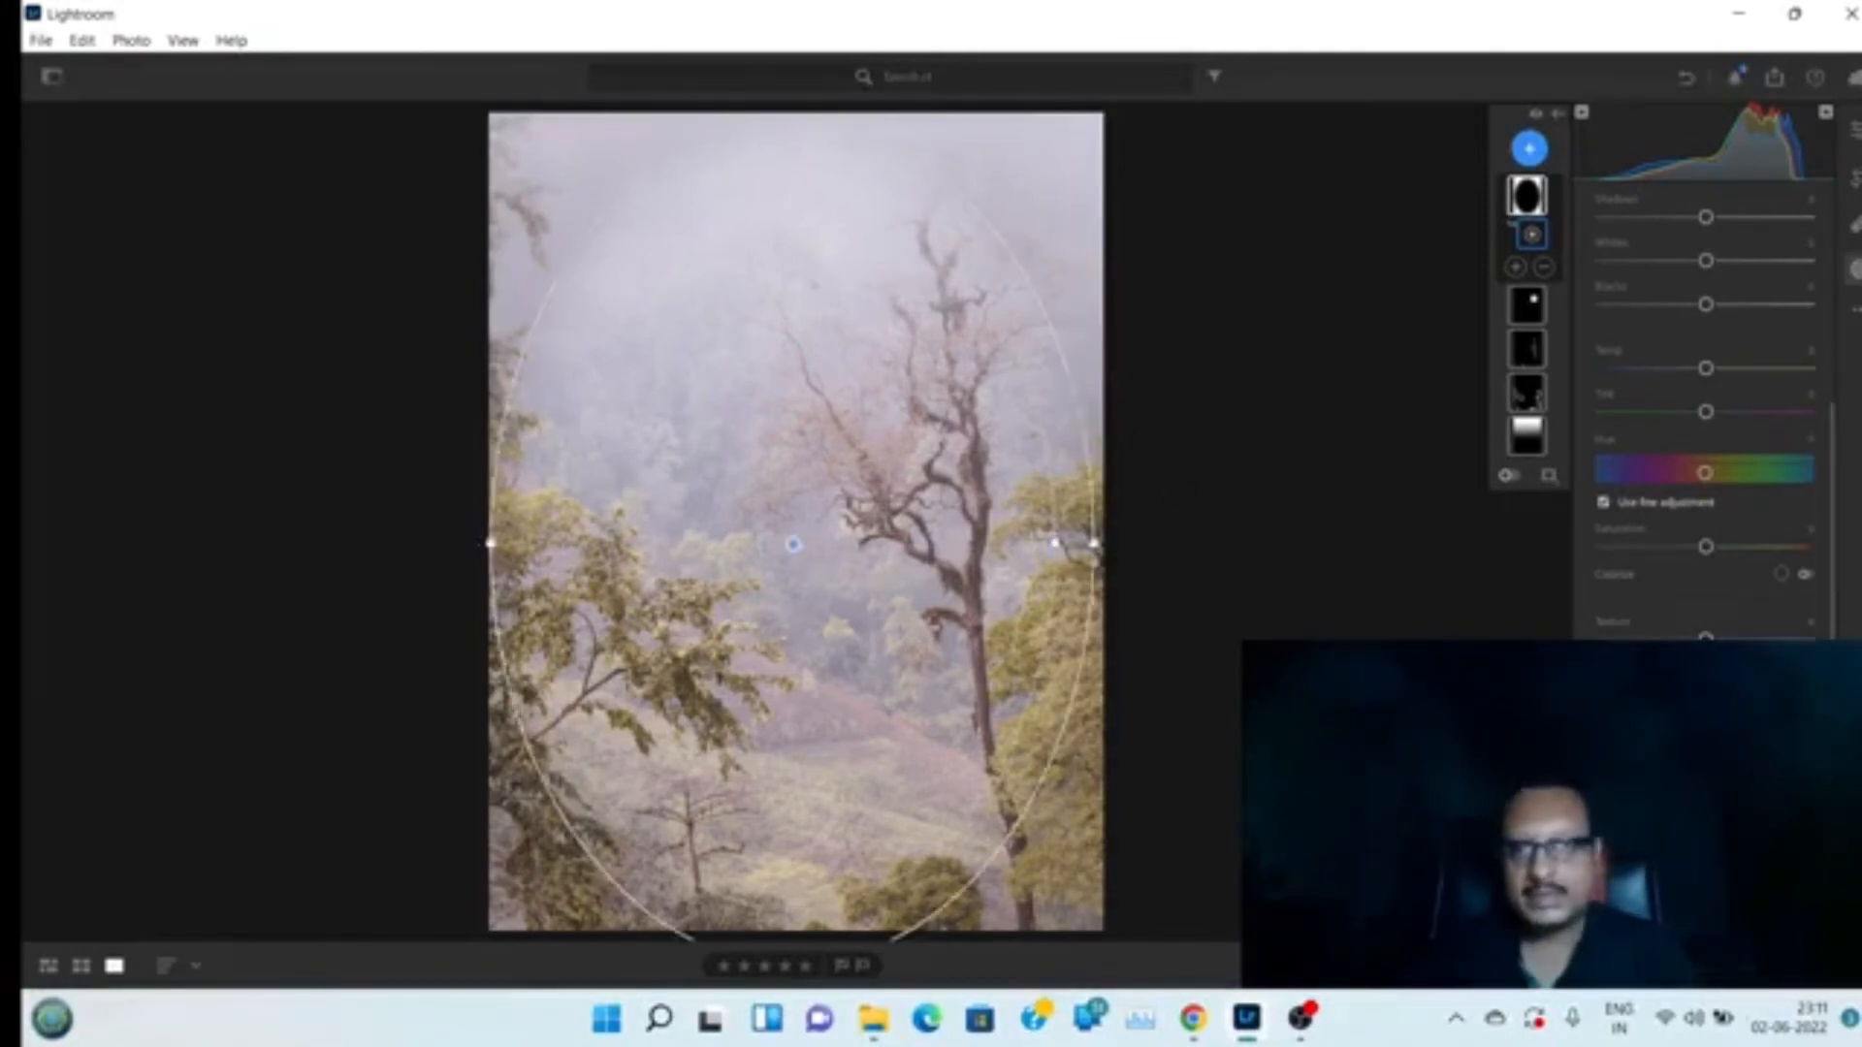
Select the inverted radial mask and lower its Texture and Saturation slightly
{"action": "left_click", "coordinate": [1527, 197]}
{"action": "left_click_drag", "start_coordinate": [1706, 636], "coordinate": [1645, 637]}
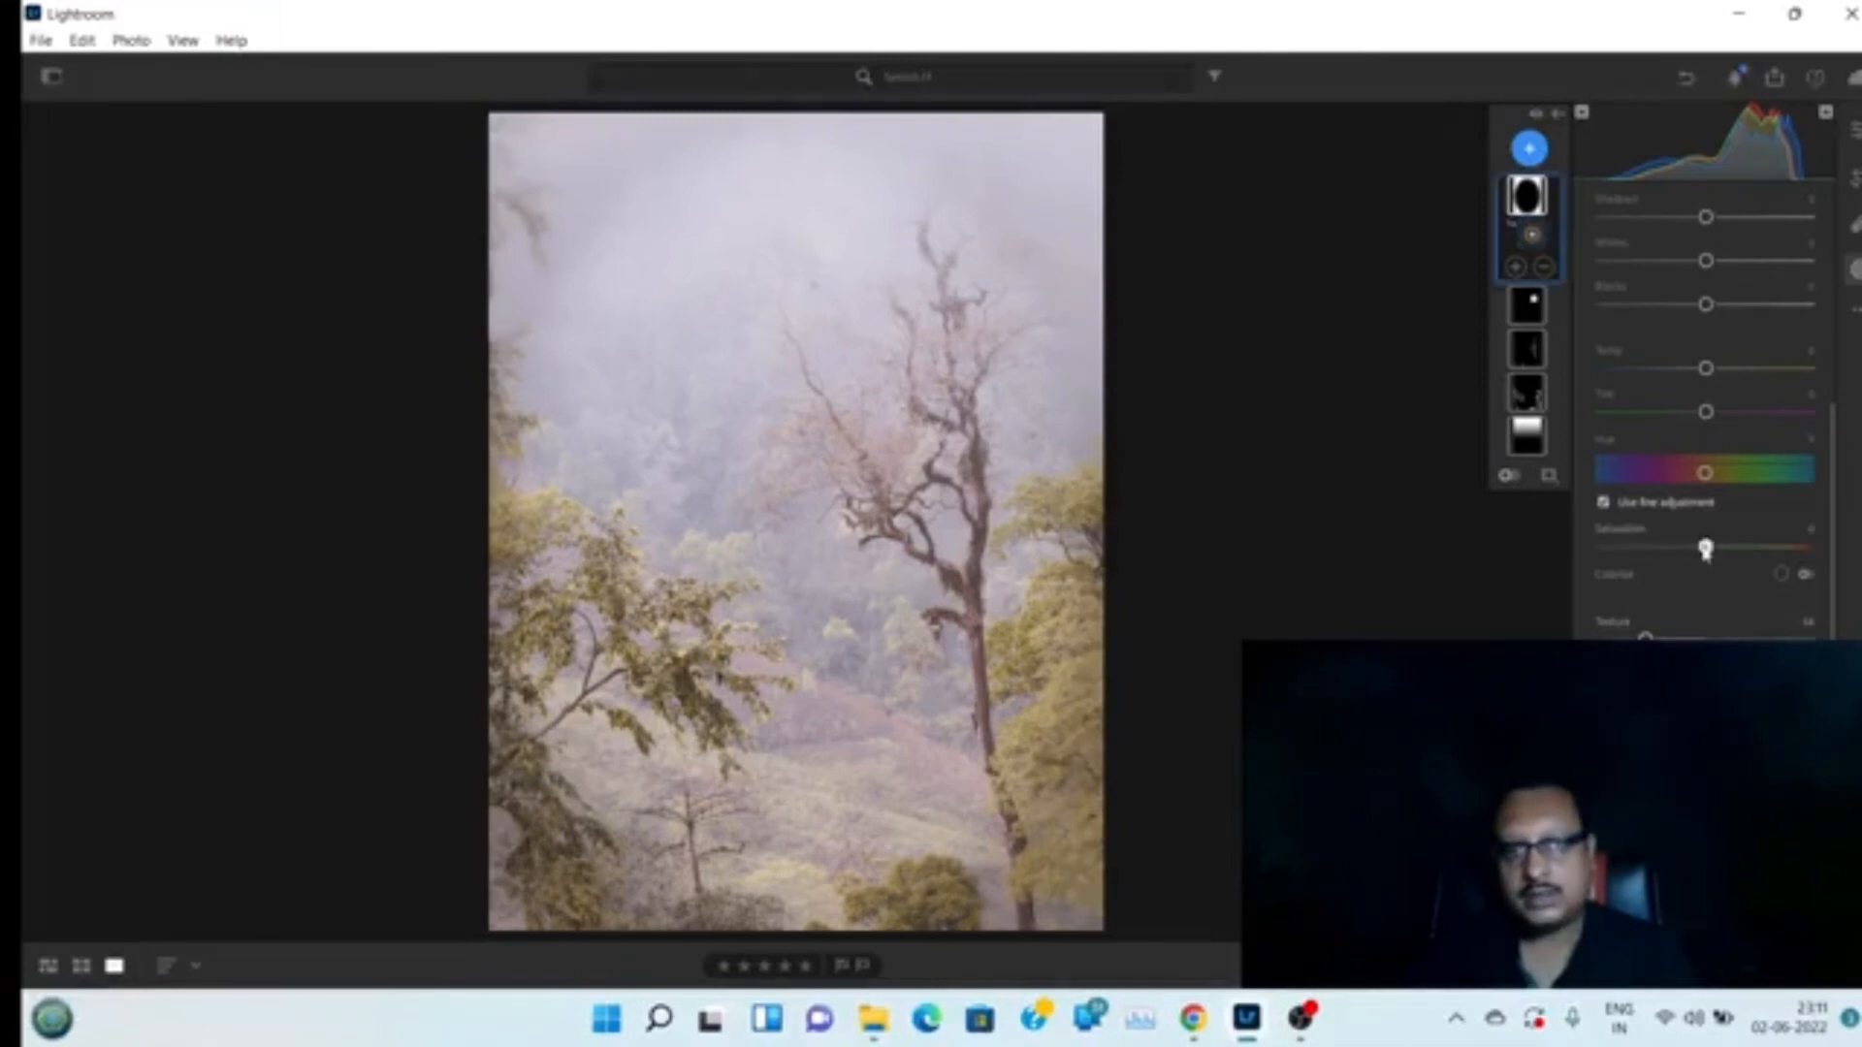
{"action": "mouse_move", "coordinate": [1705, 547]}
{"action": "left_mouse_down"}
{"action": "mouse_move", "coordinate": [1688, 551]}
{"action": "mouse_move", "coordinate": [1738, 549]}
{"action": "mouse_move", "coordinate": [1657, 549]}
{"action": "mouse_move", "coordinate": [1700, 549]}
{"action": "left_mouse_up"}
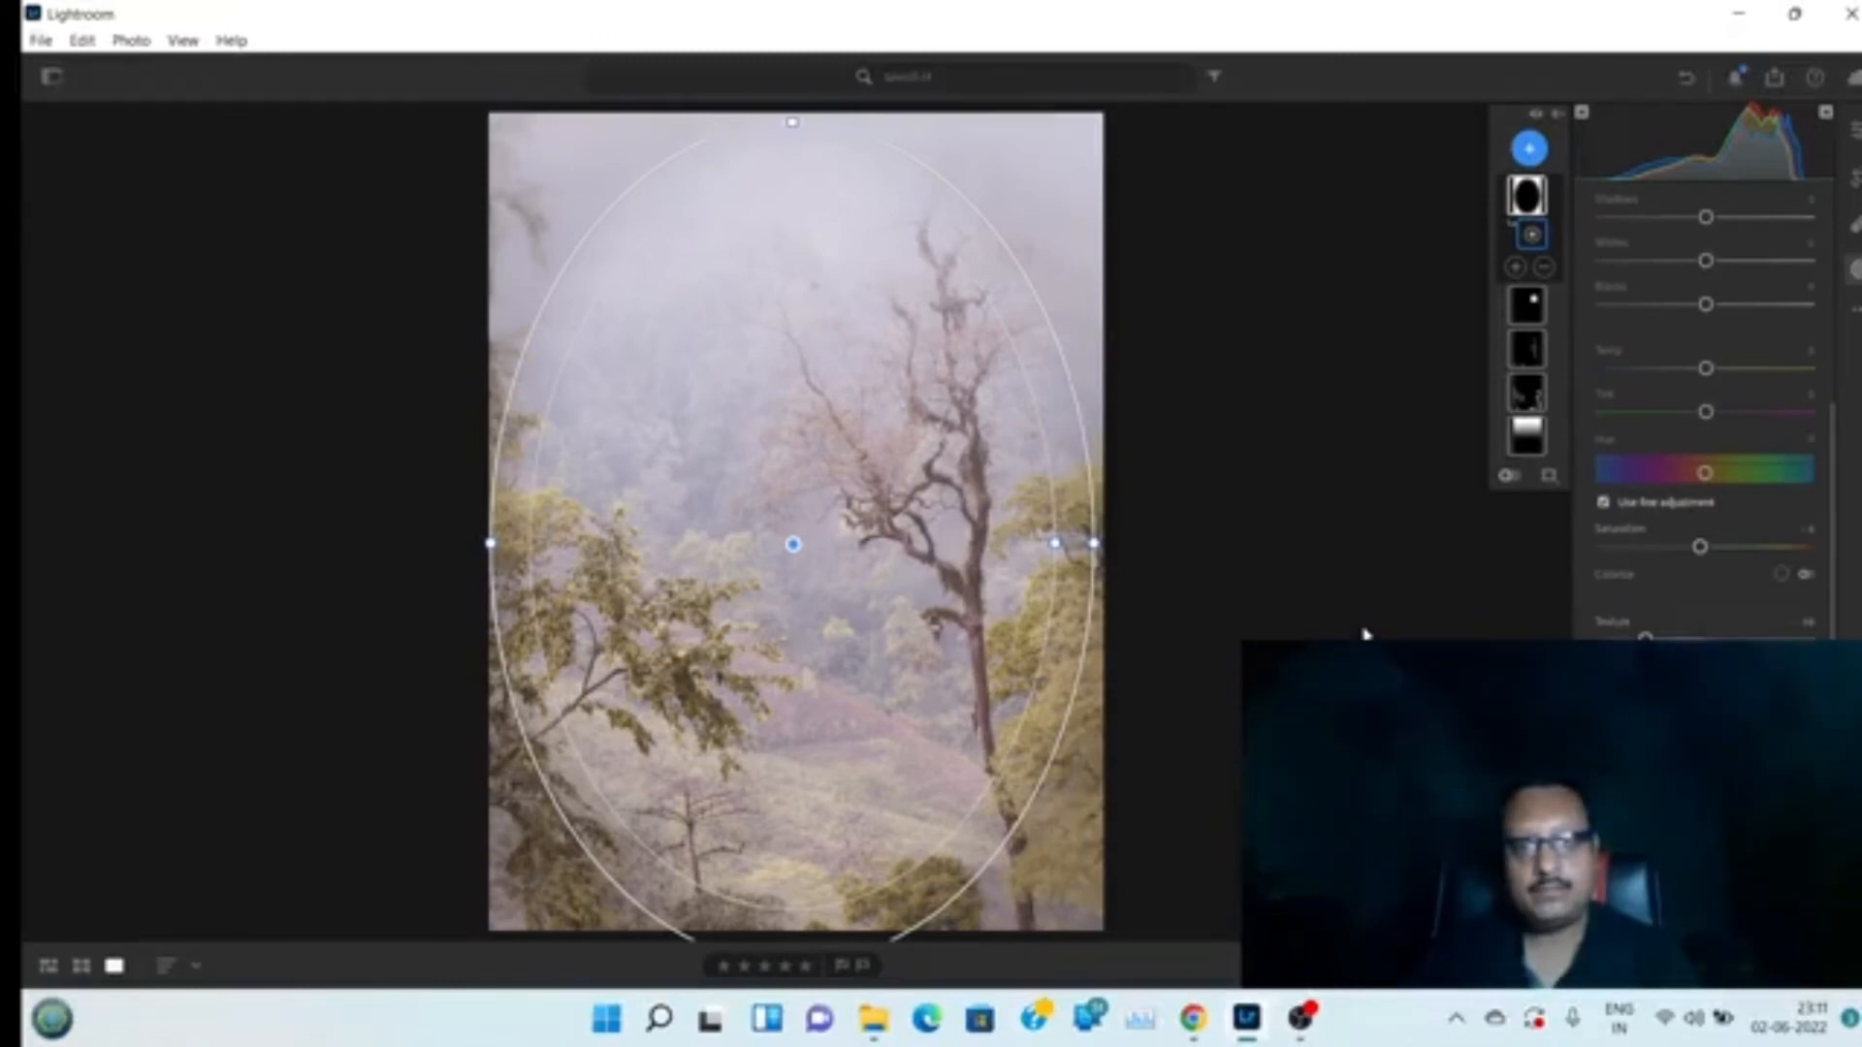
Return to global edits and lower the photo's Saturation in the Color panel, adjusting Tint and Vibrance slightly
{"action": "left_click", "coordinate": [1857, 130]}
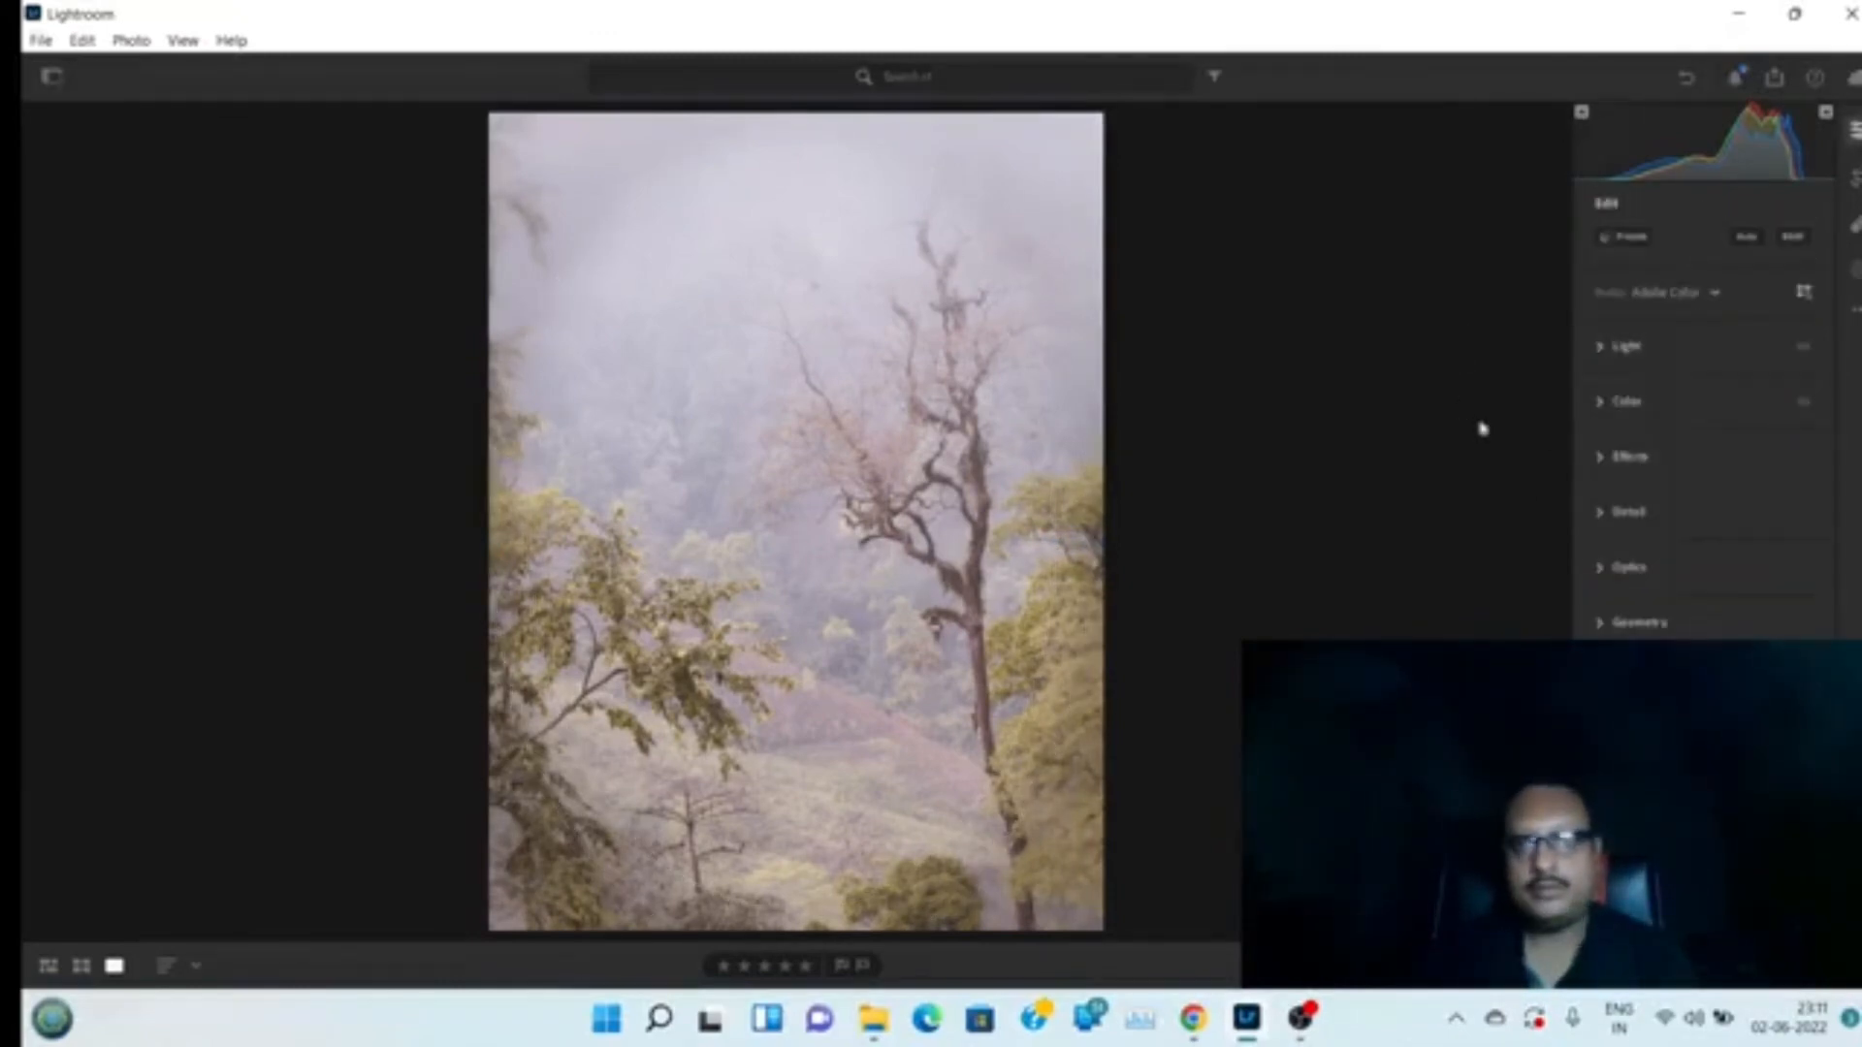
{"action": "left_click", "coordinate": [1600, 403]}
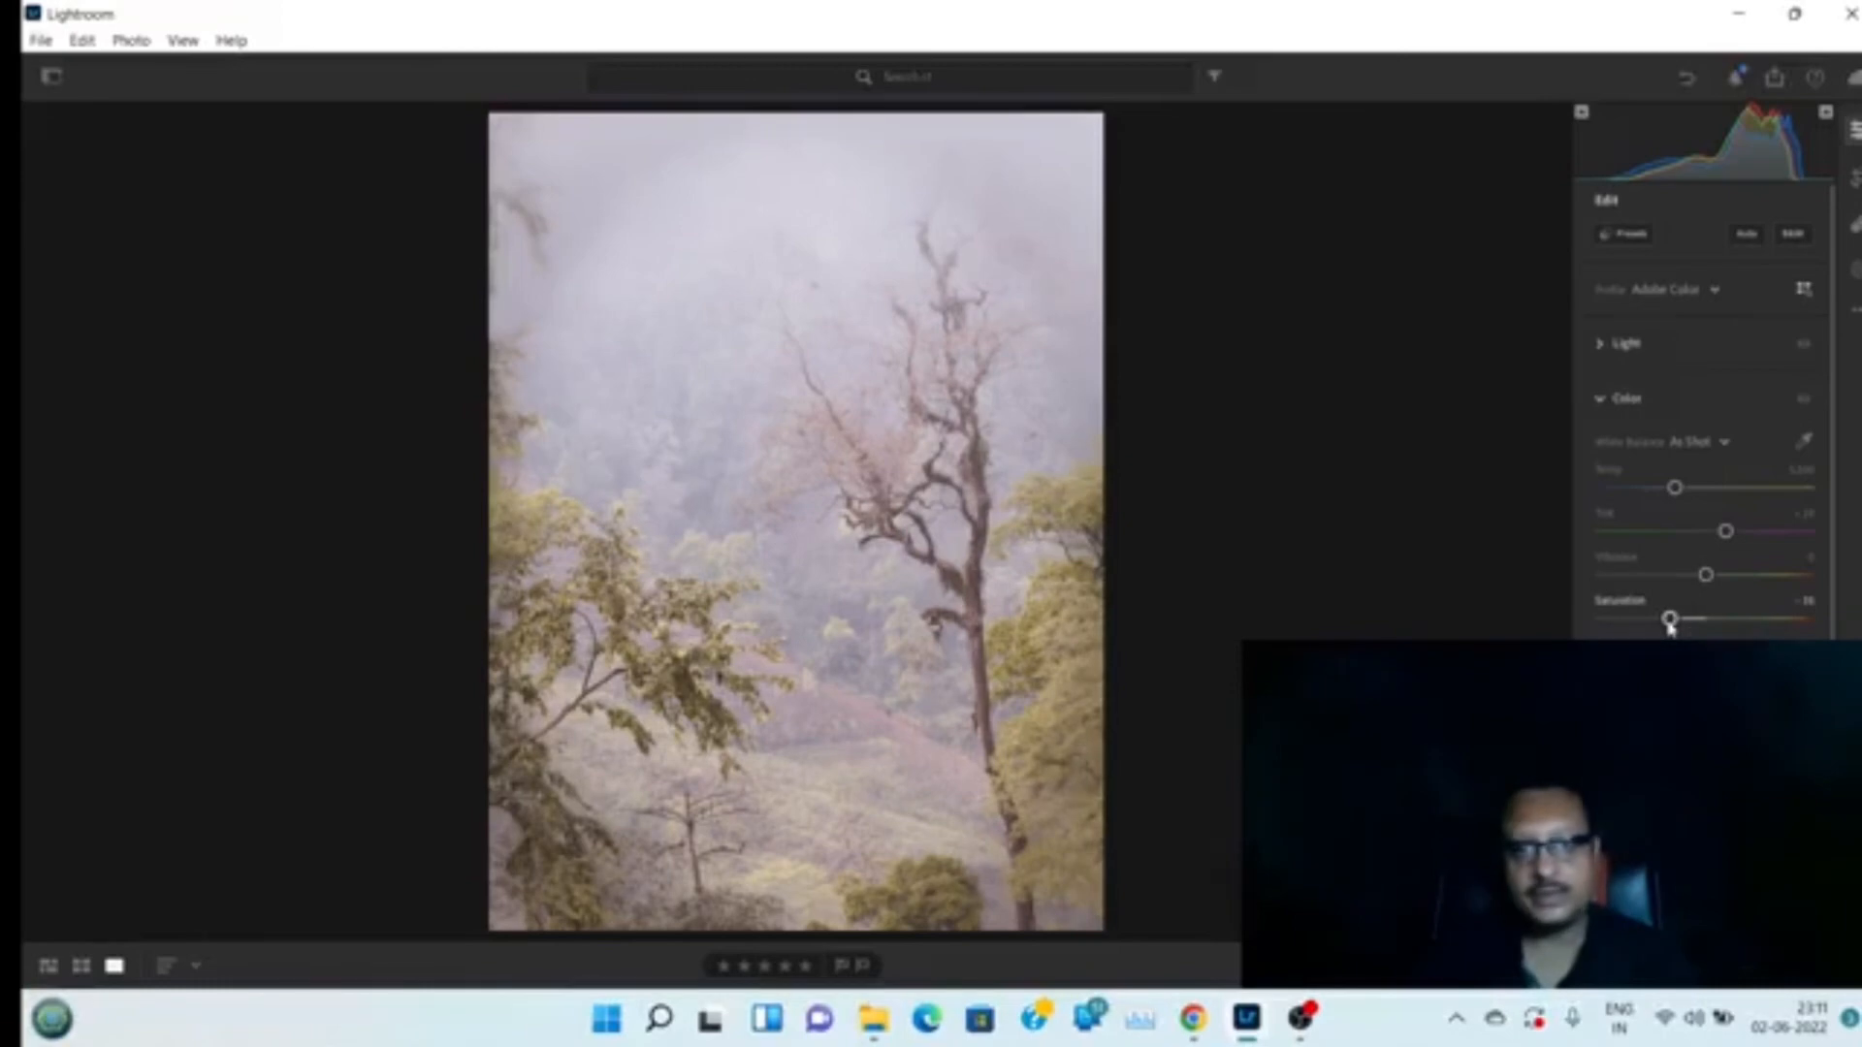
{"action": "left_click_drag", "start_coordinate": [1669, 622], "coordinate": [1646, 633]}
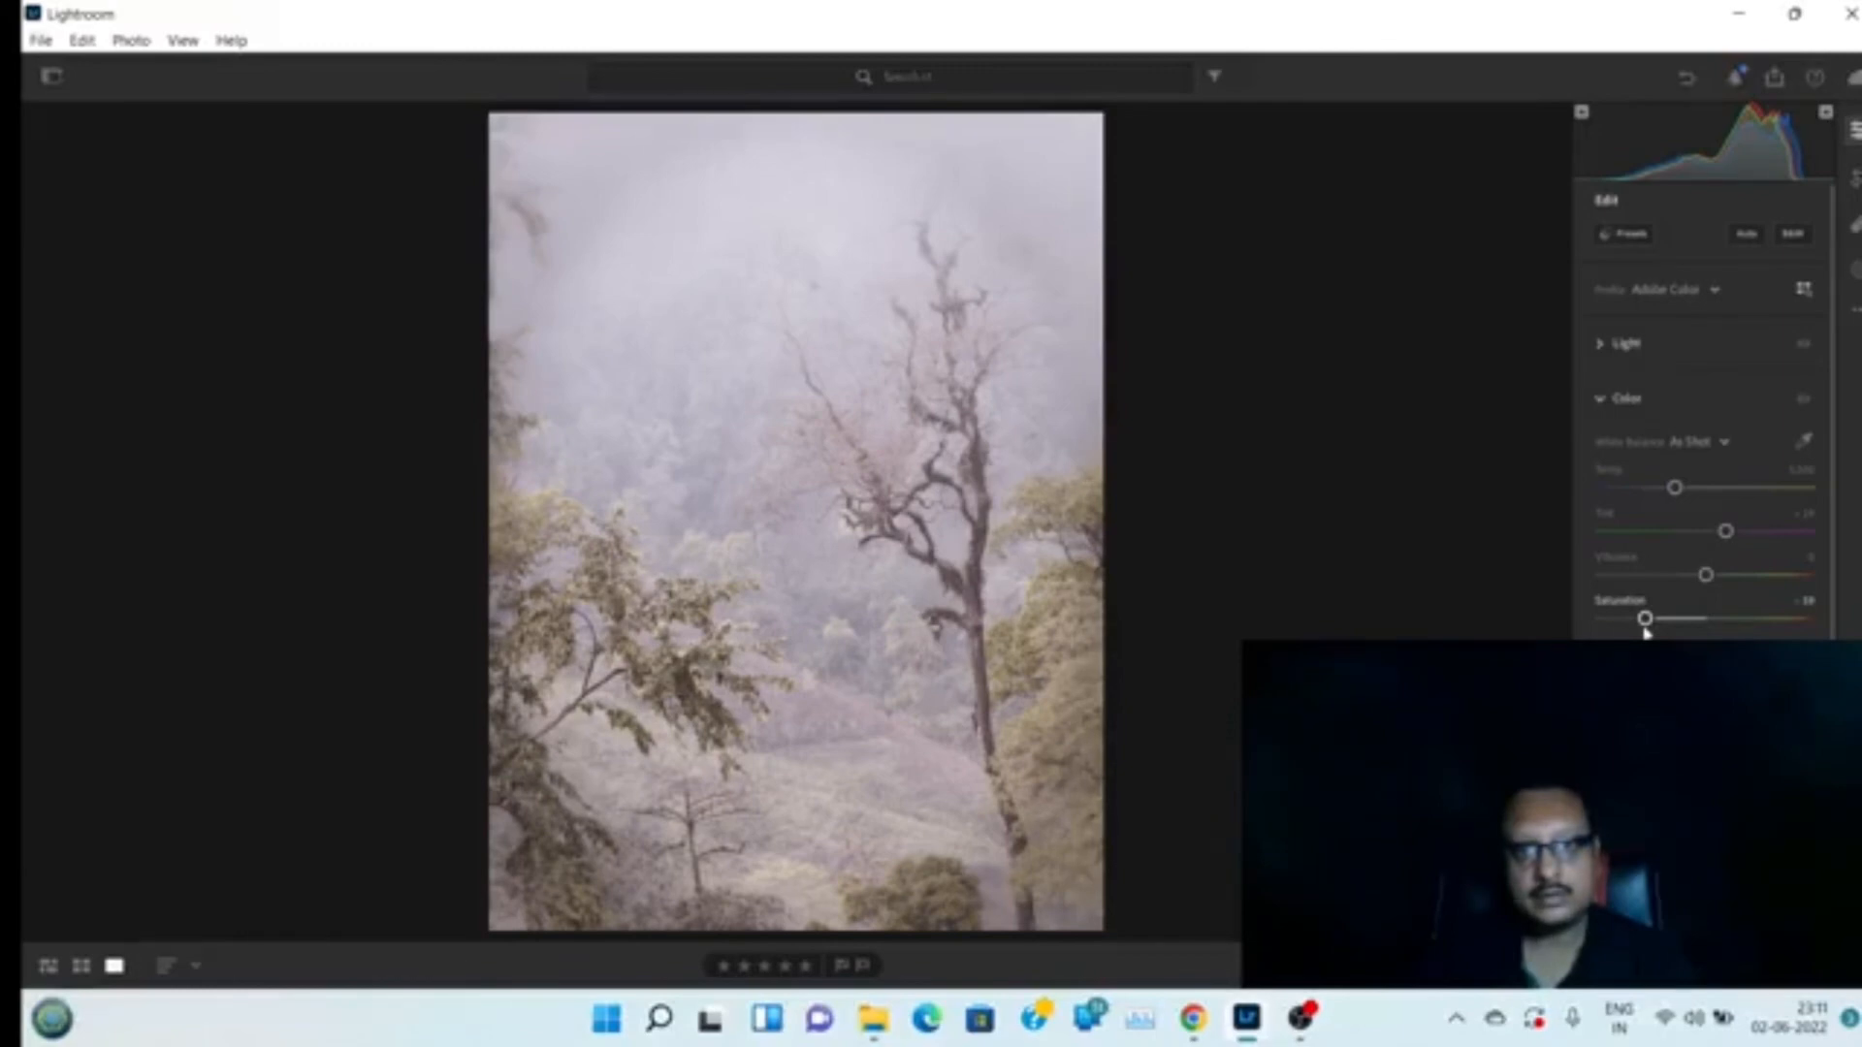
{"action": "left_click_drag", "start_coordinate": [1645, 619], "coordinate": [1661, 623]}
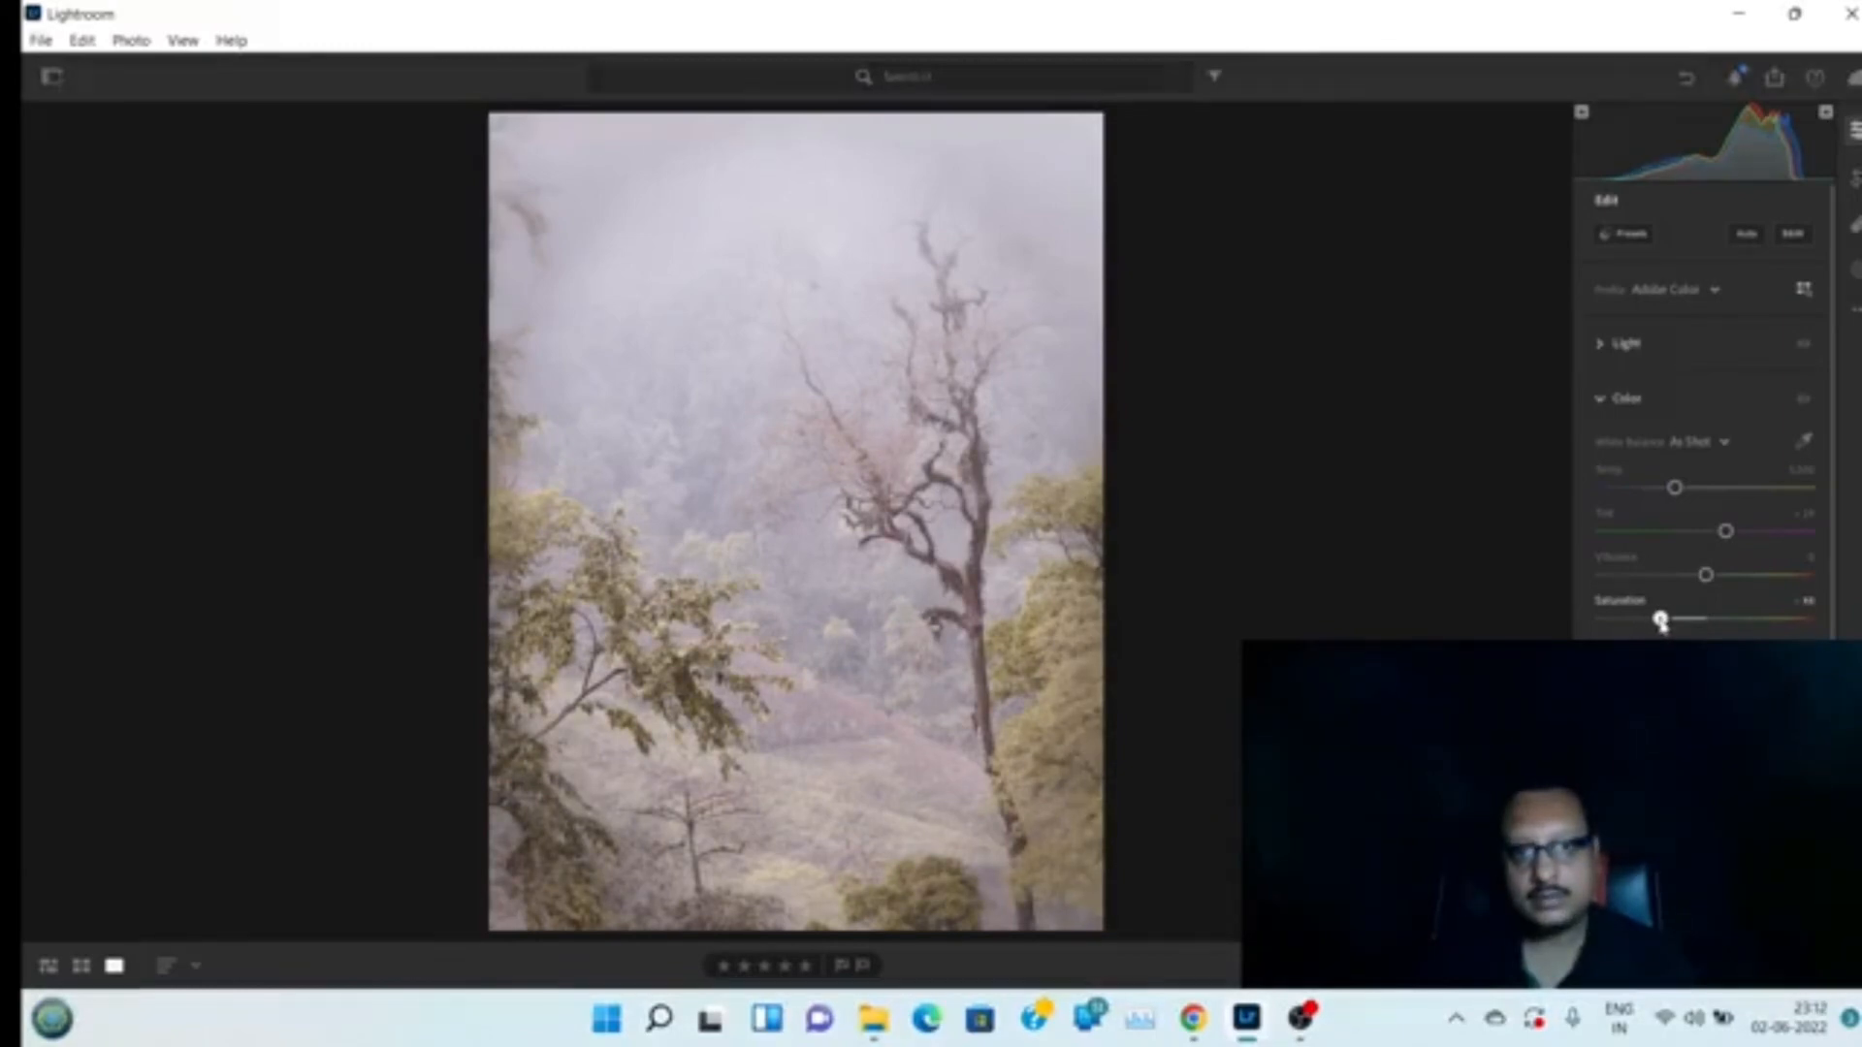
{"action": "left_click_drag", "start_coordinate": [1709, 578], "coordinate": [1718, 536]}
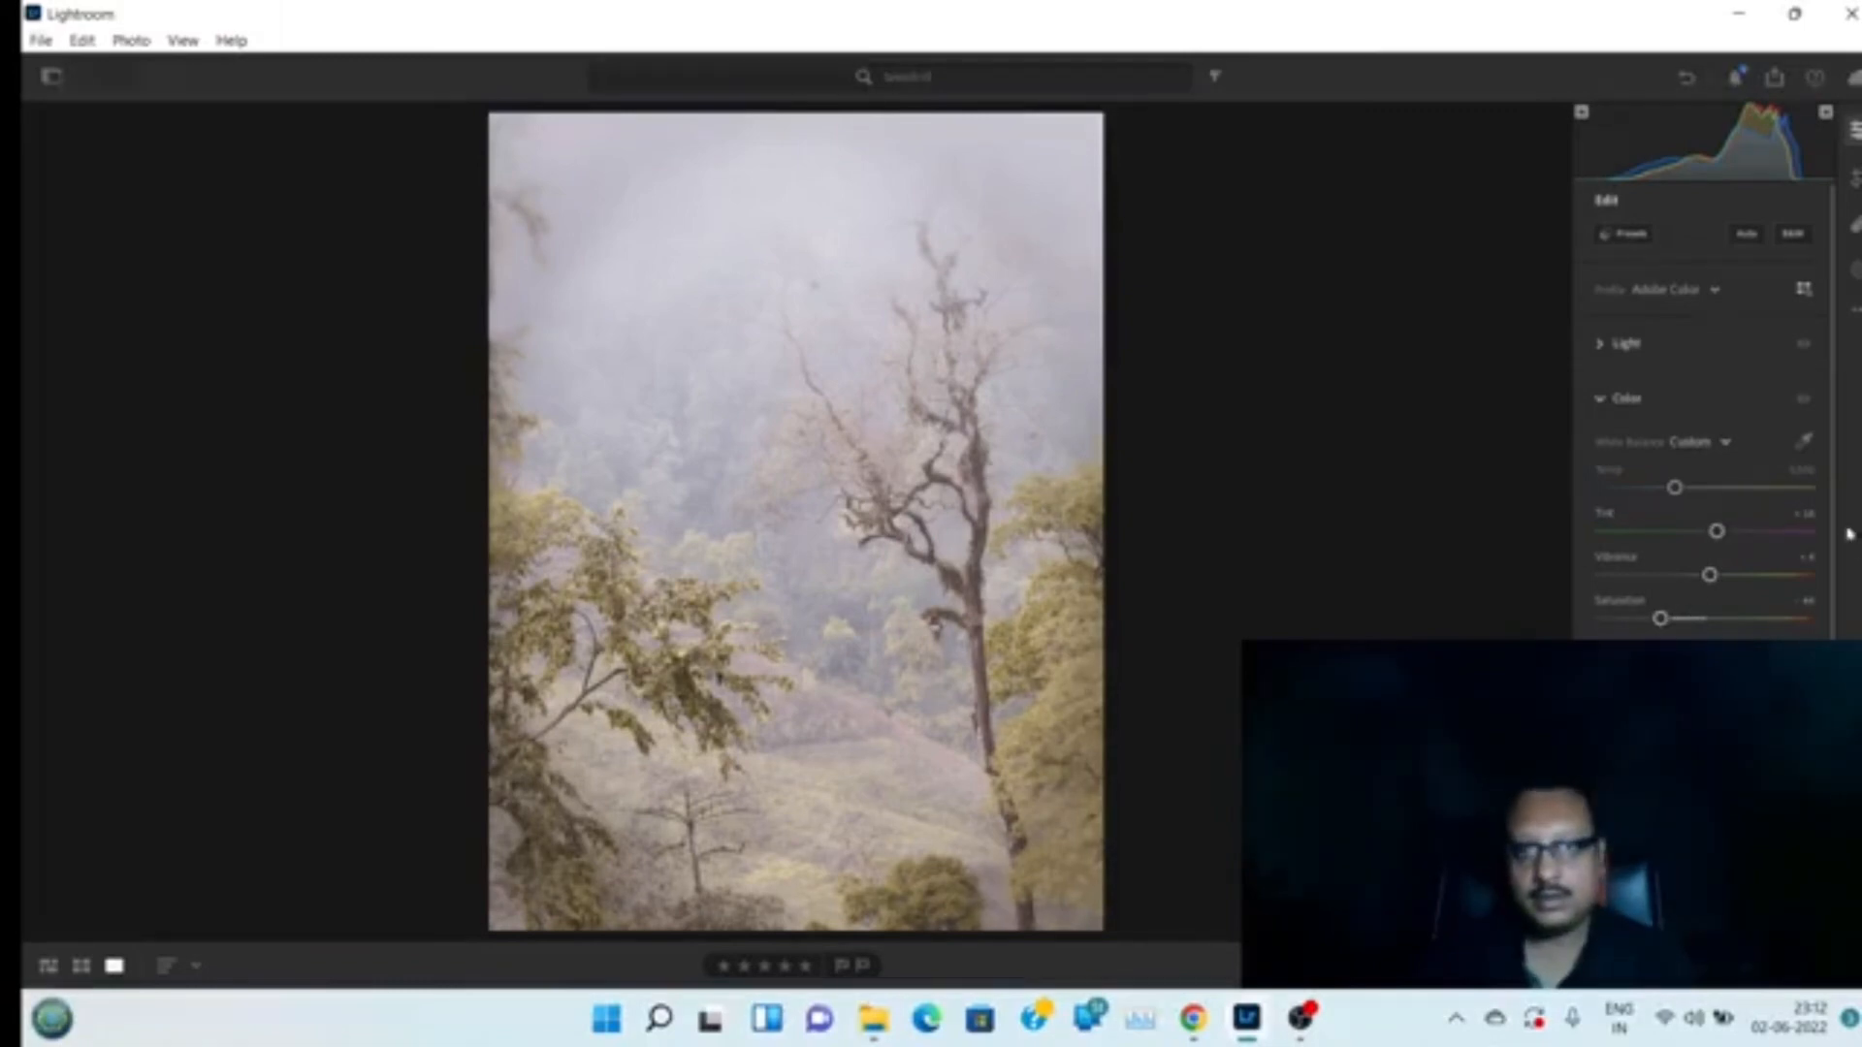
Raise the yellow Saturation and Luminance in the Color Mixer and set global Vibrance to 0
{"action": "scroll", "coordinate": [1829, 503], "scroll_direction": "down", "scroll_amount": 5}
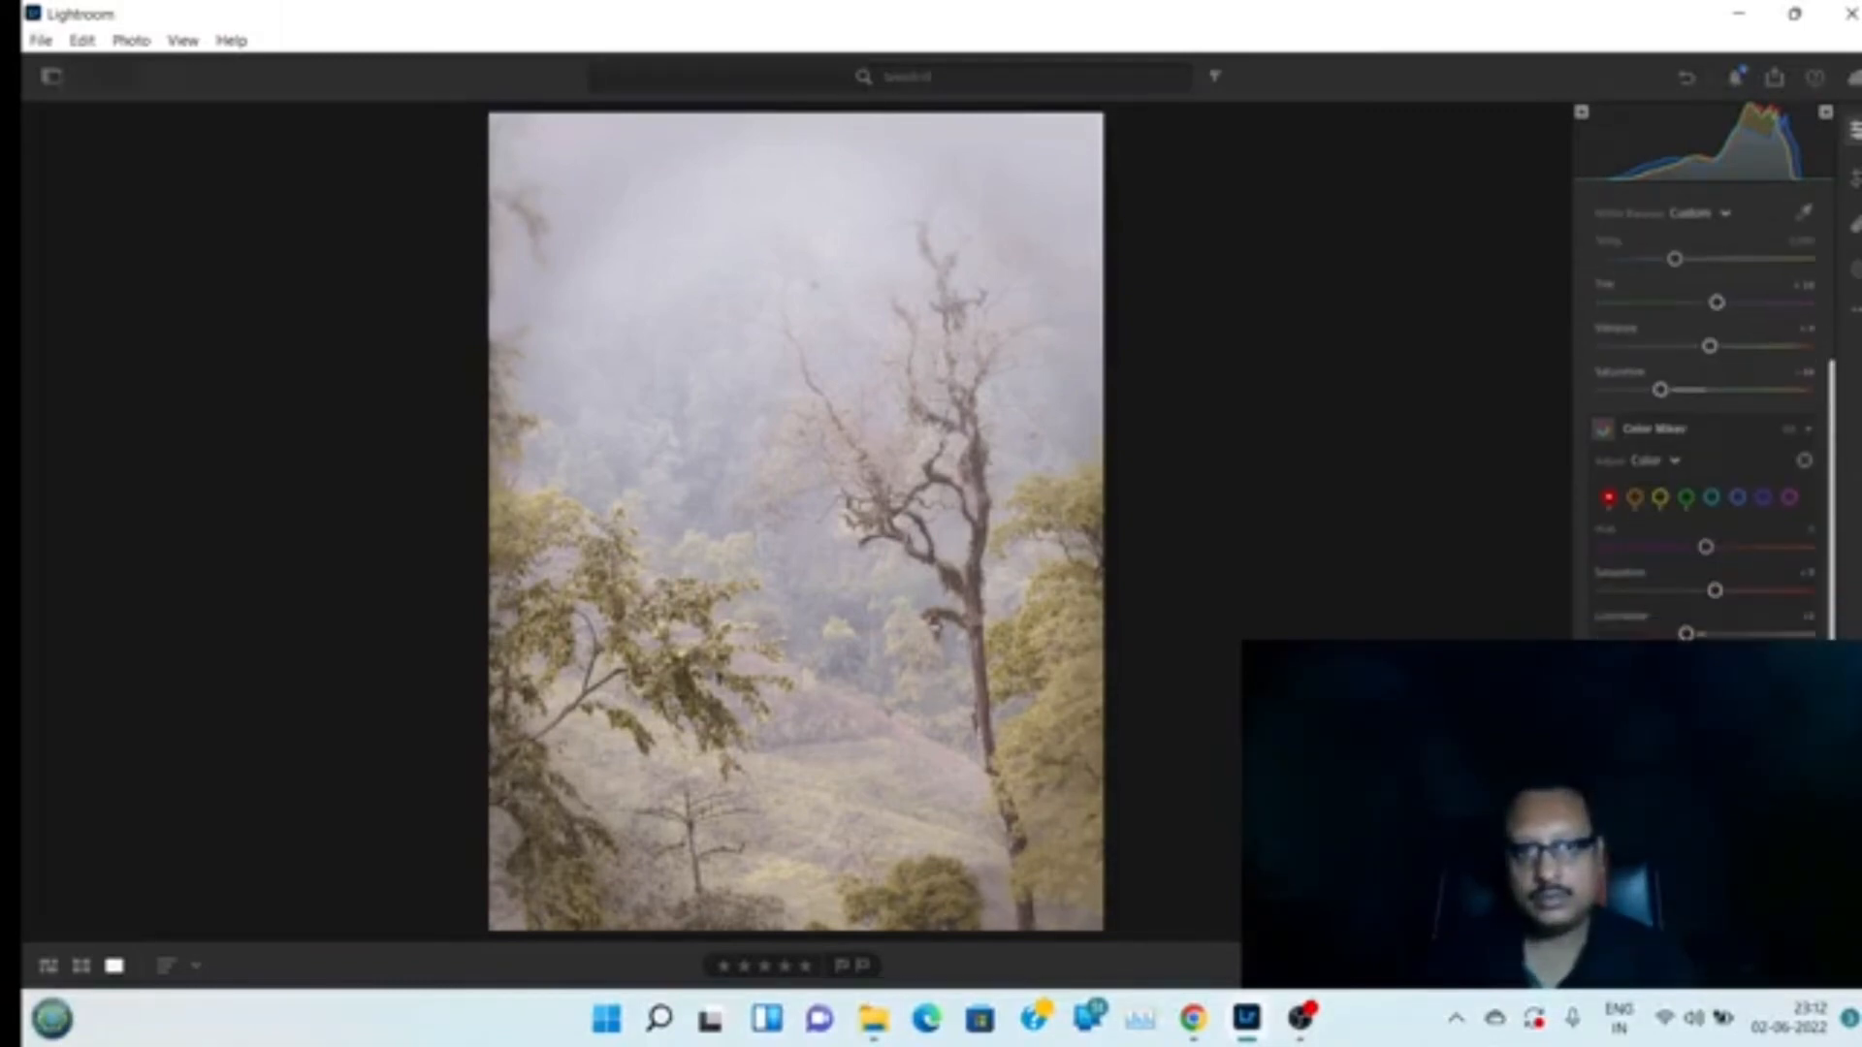
{"action": "left_click", "coordinate": [1661, 499]}
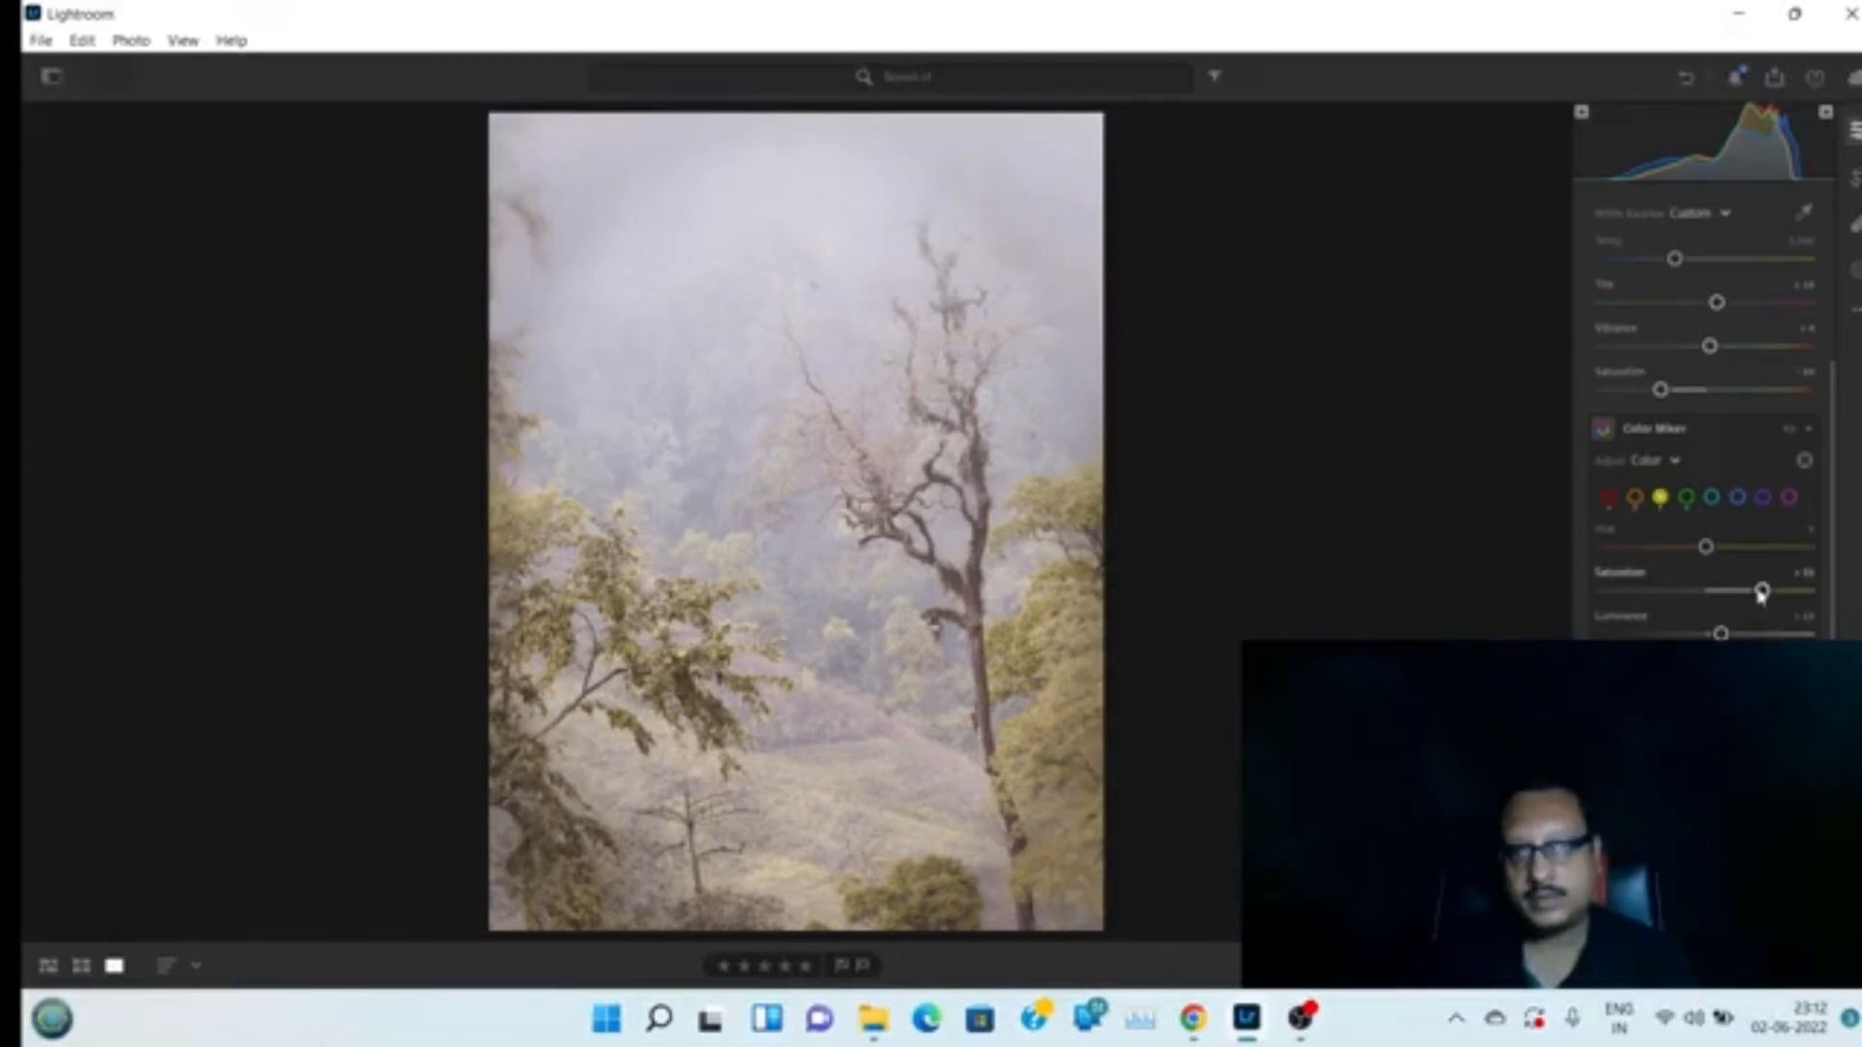
{"action": "left_click_drag", "start_coordinate": [1762, 592], "coordinate": [1736, 600]}
{"action": "left_click_drag", "start_coordinate": [1720, 633], "coordinate": [1729, 590]}
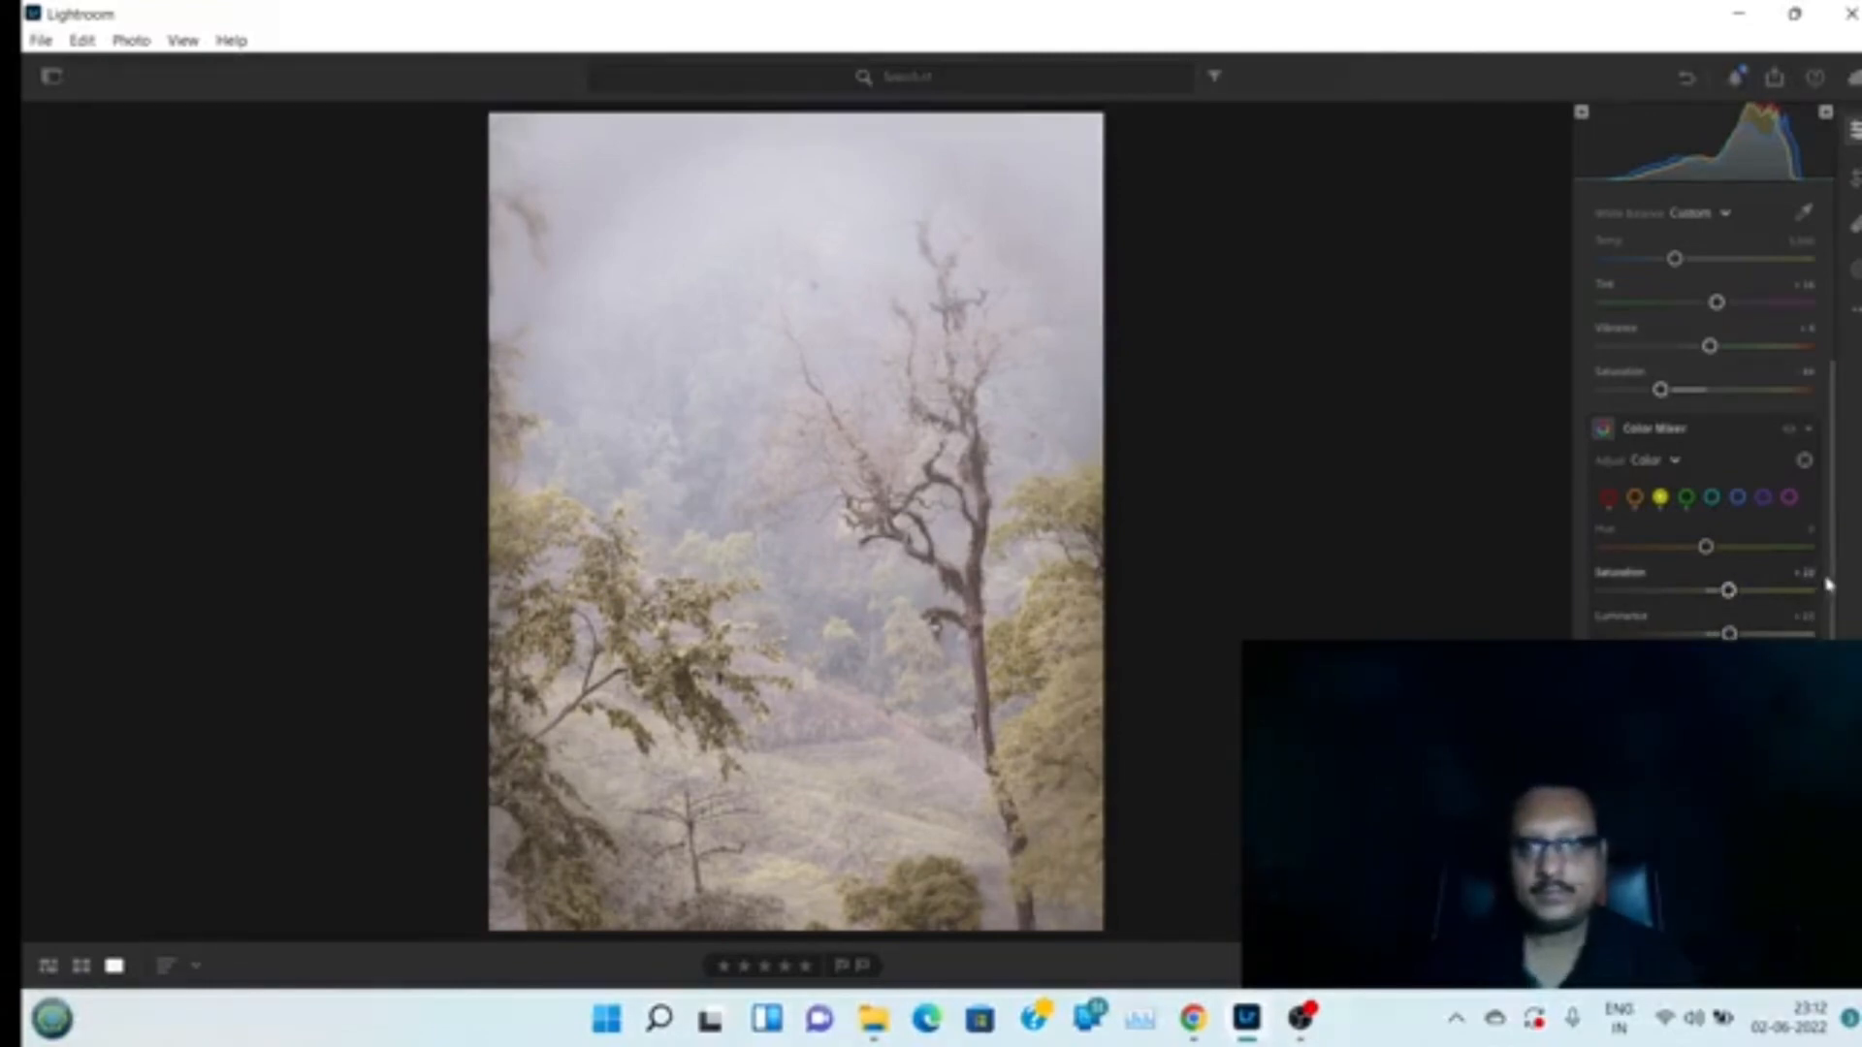
{"action": "left_click_drag", "start_coordinate": [1662, 391], "coordinate": [1707, 353]}
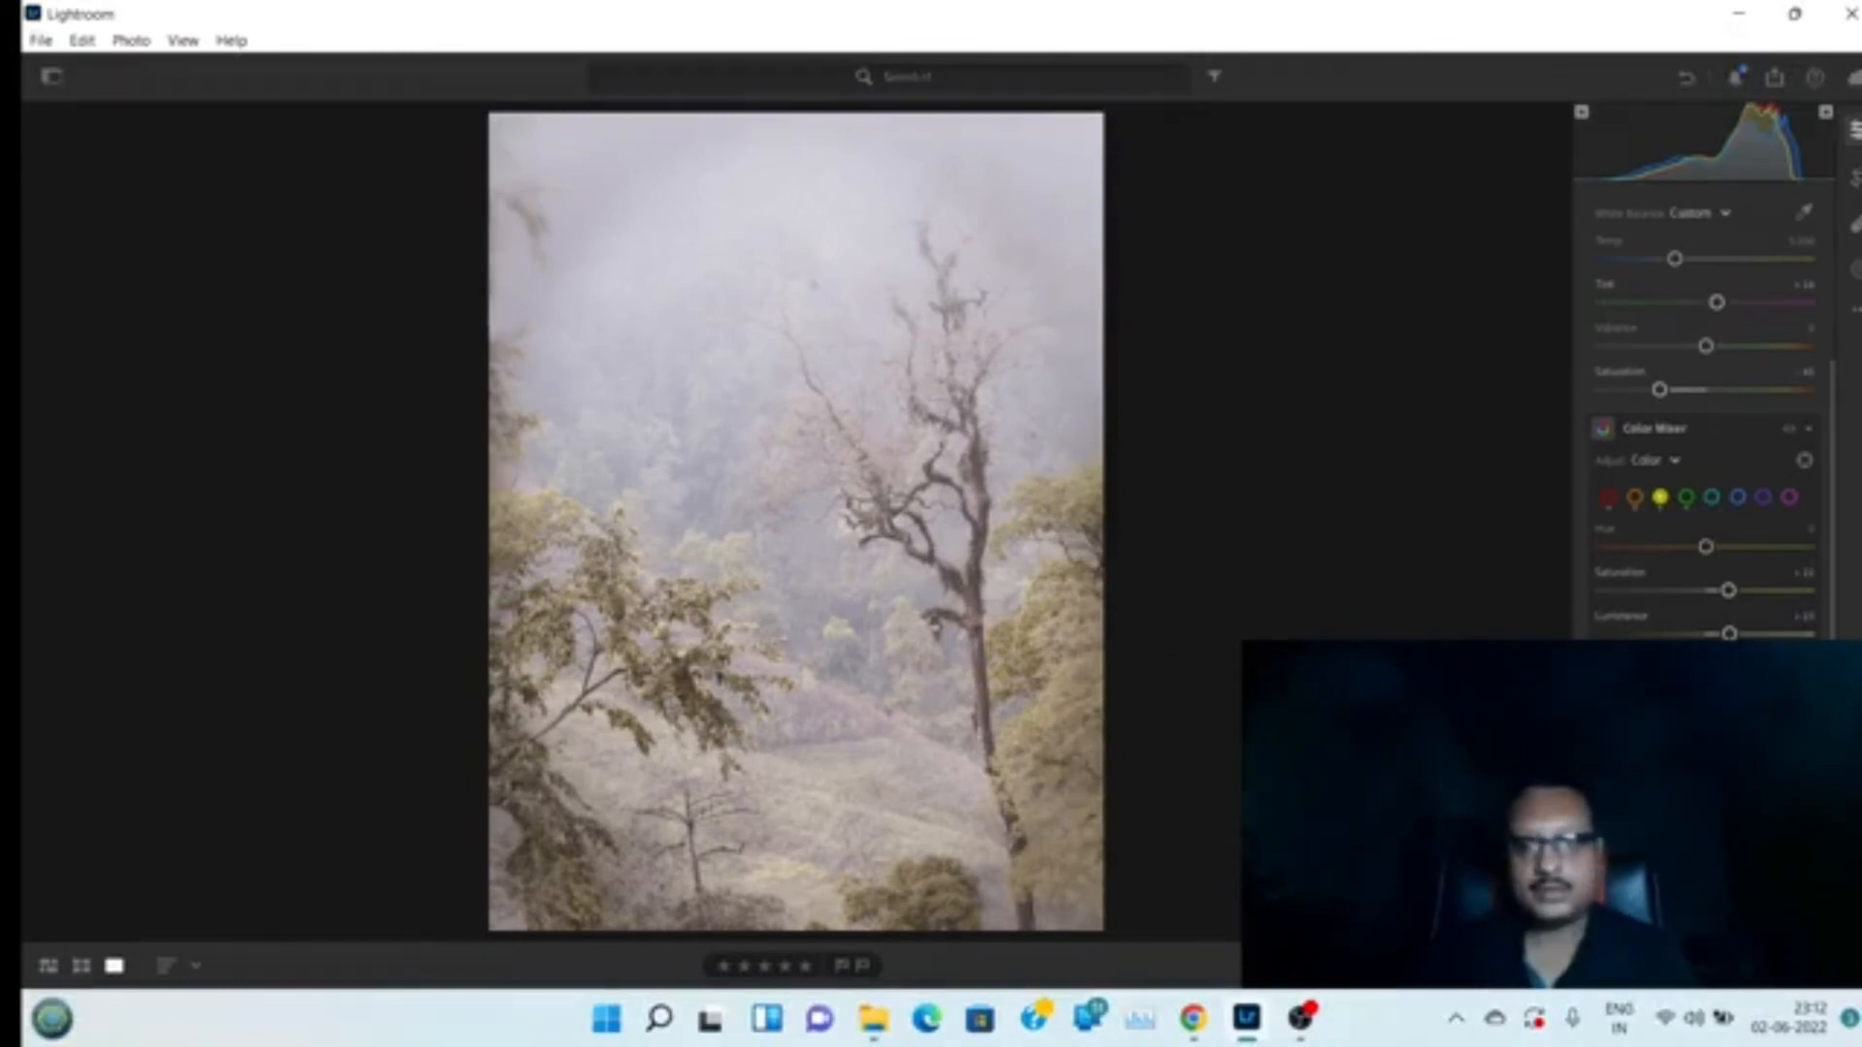
Toggle between the original and the edited photo to compare them
{"action": "key", "text": "backslash"}
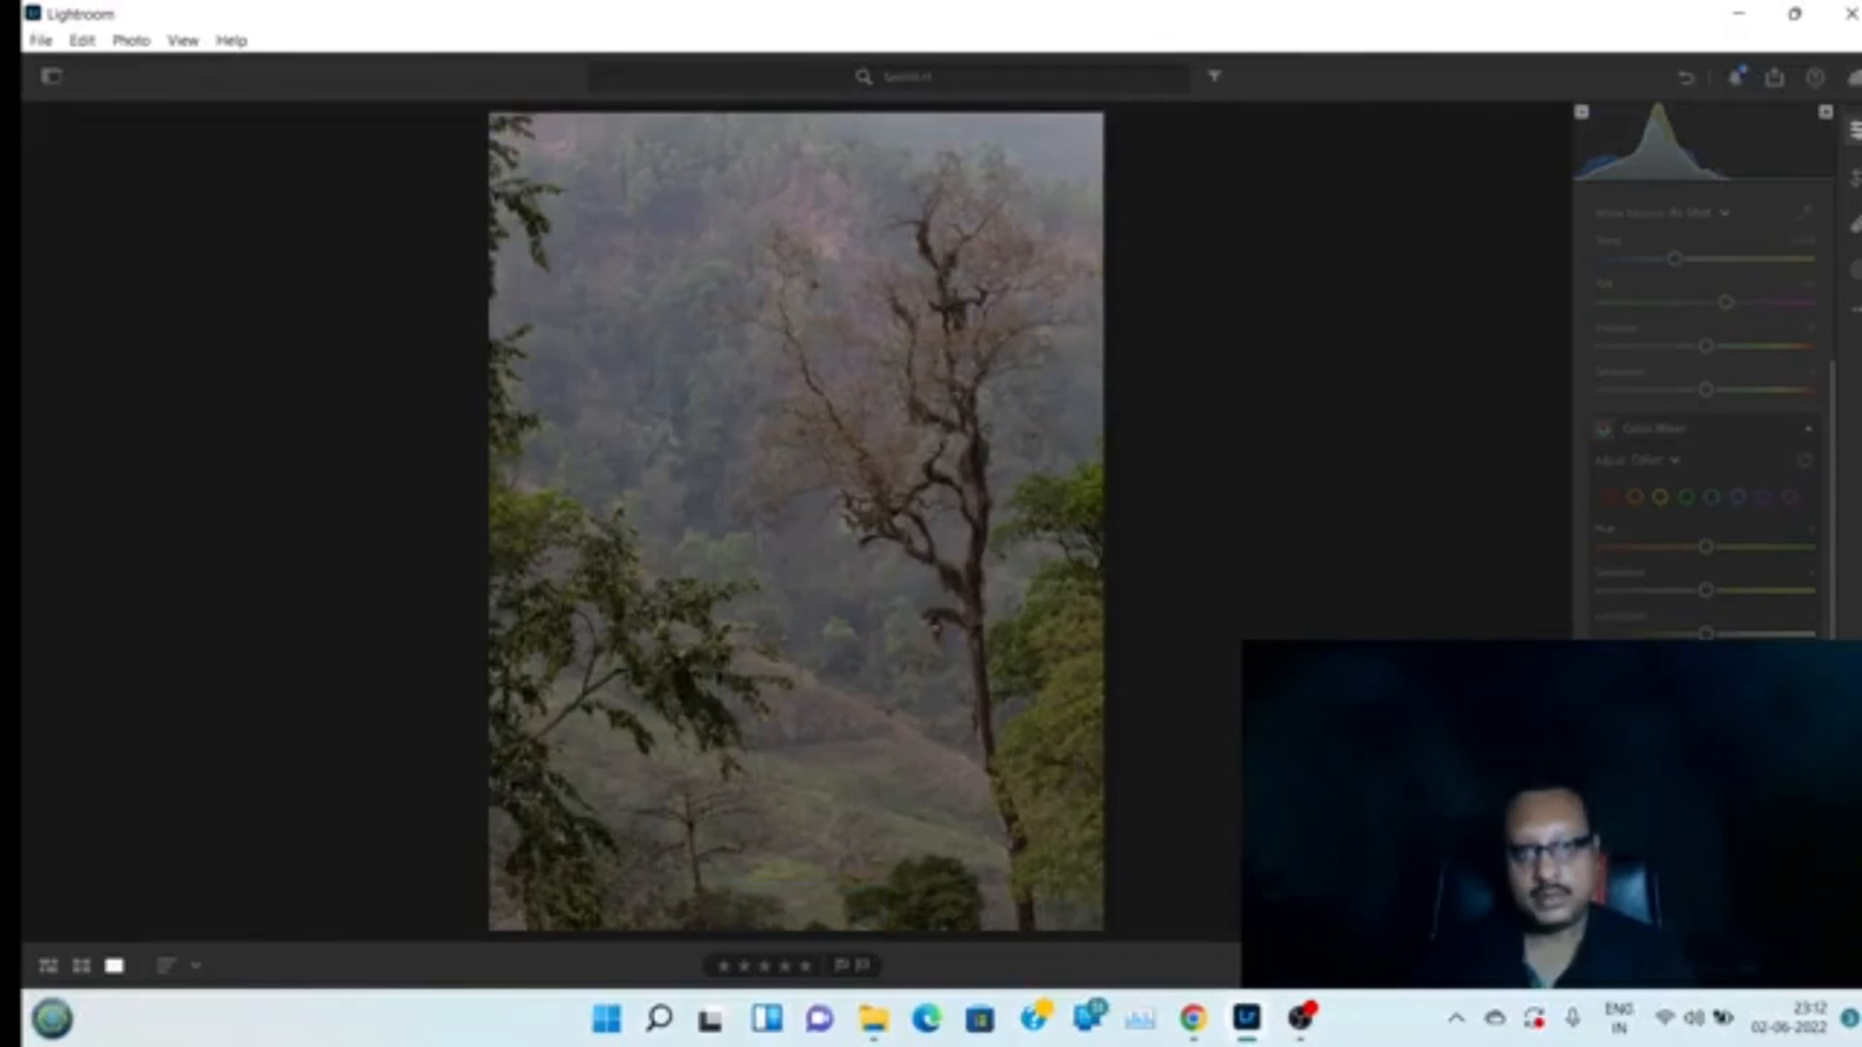
{"action": "key", "text": "backslash"}
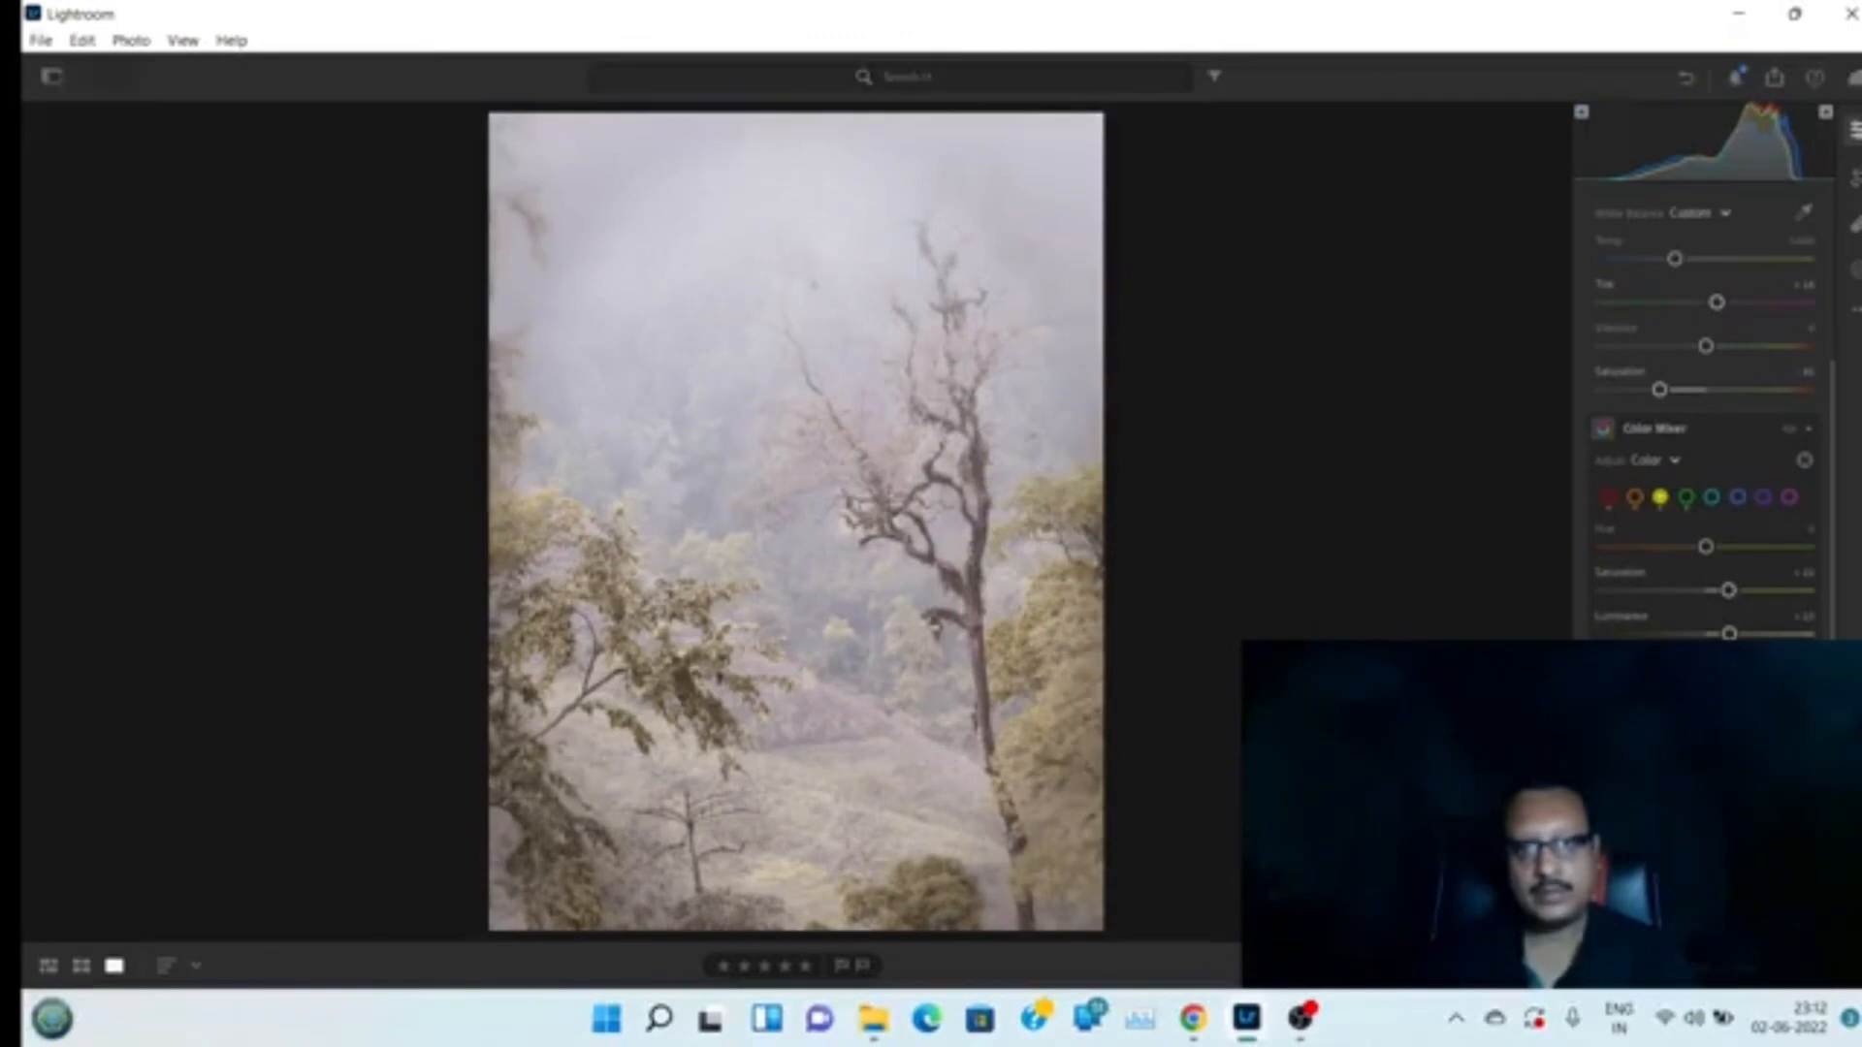
{"action": "key", "text": "backslash"}
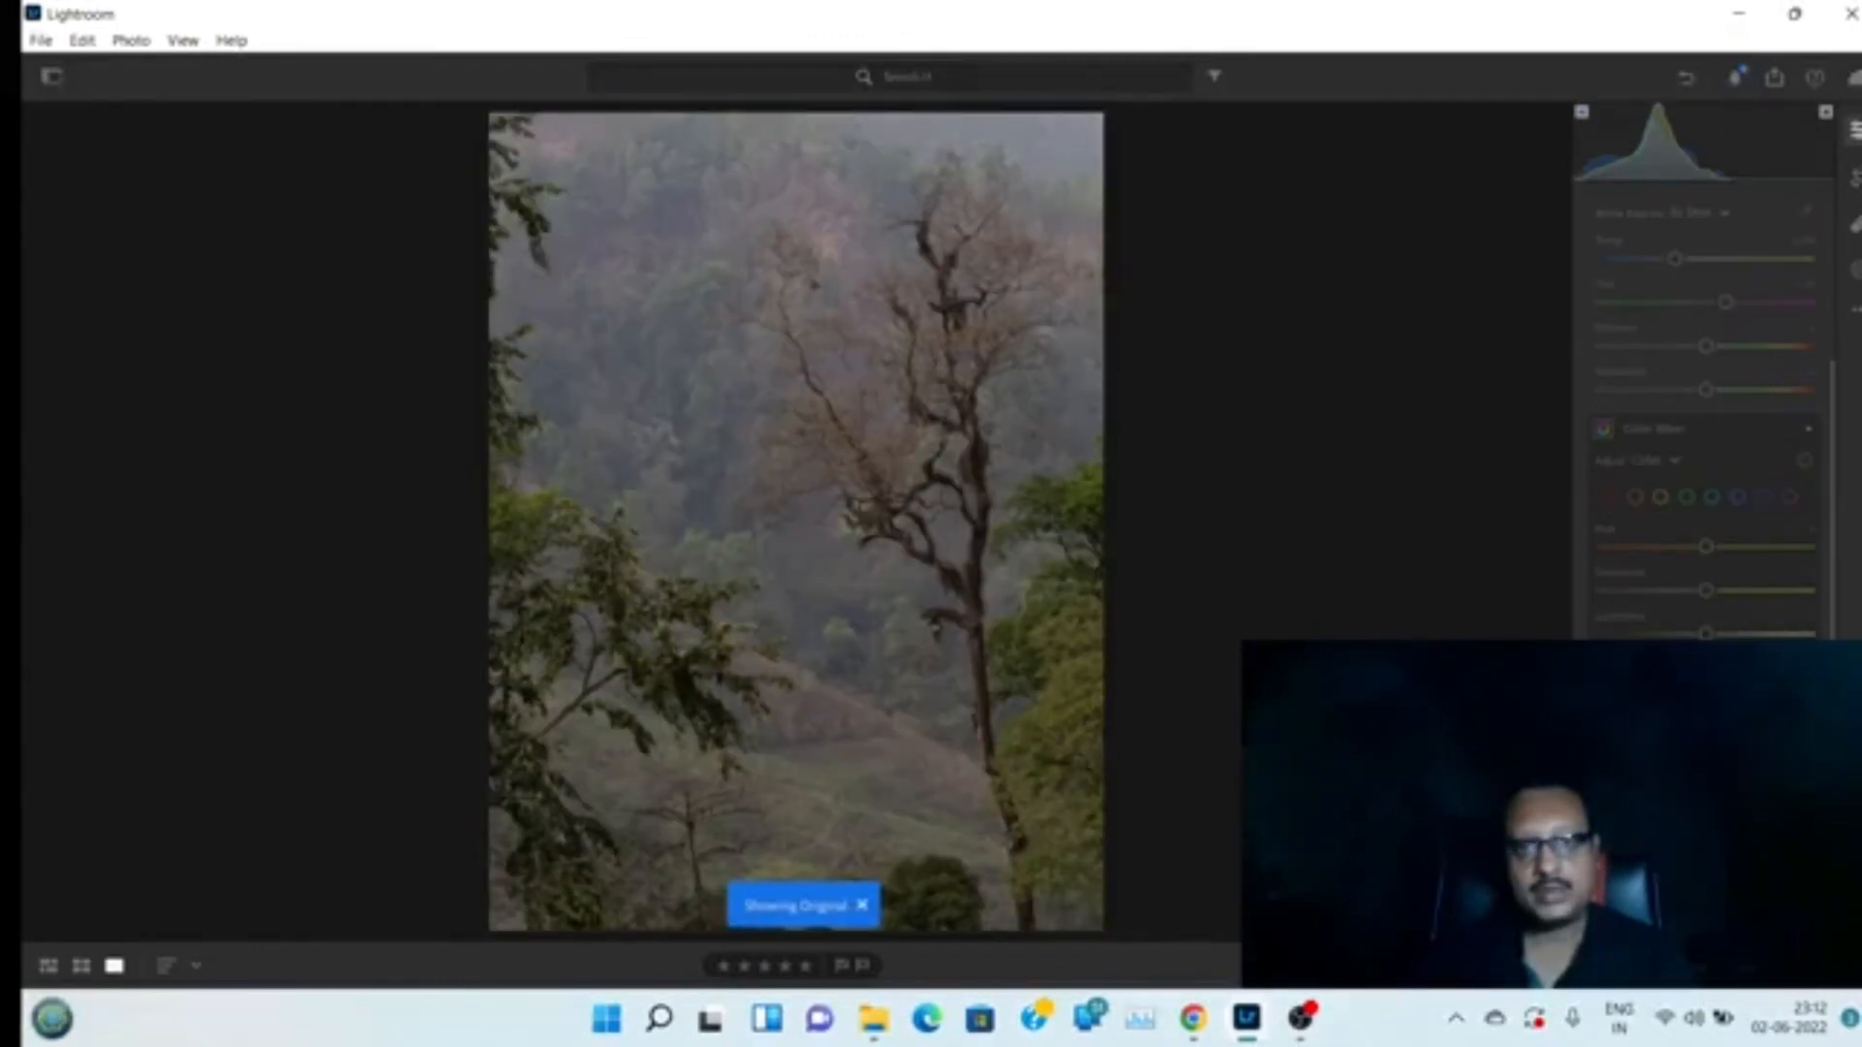
{"action": "key", "text": "backslash"}
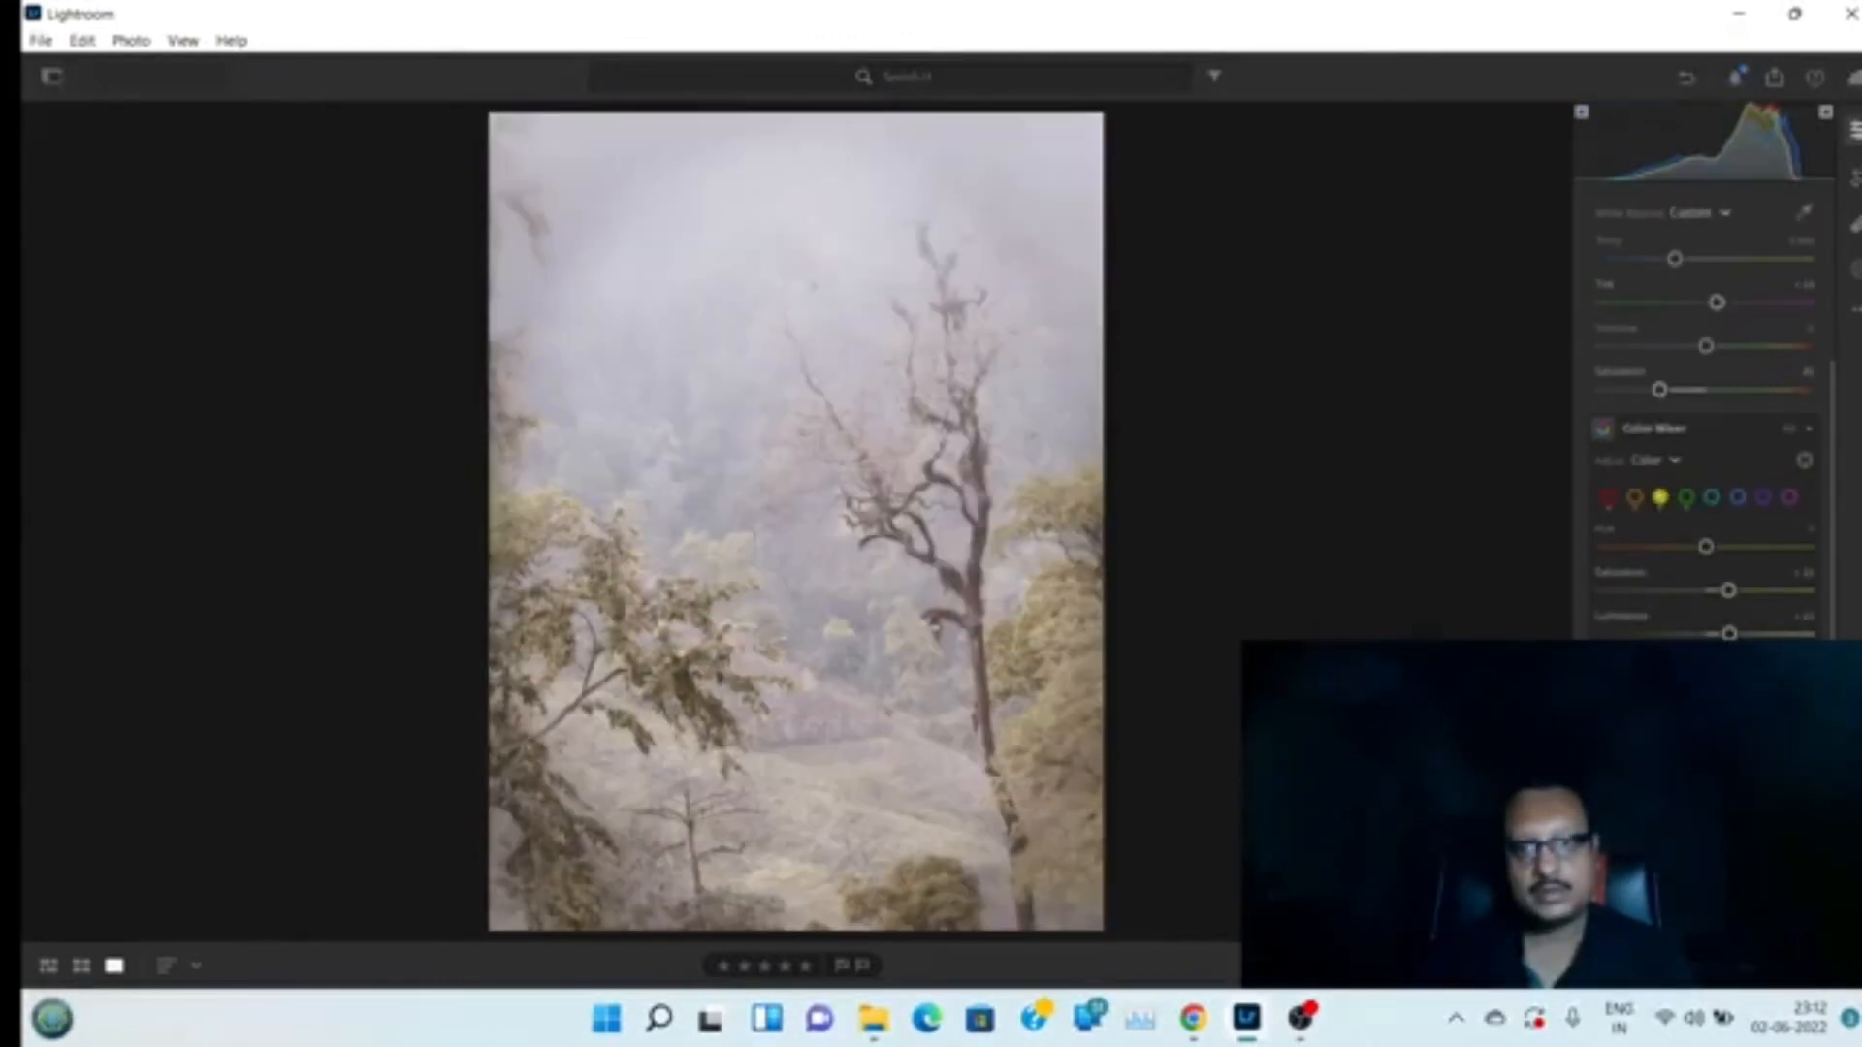